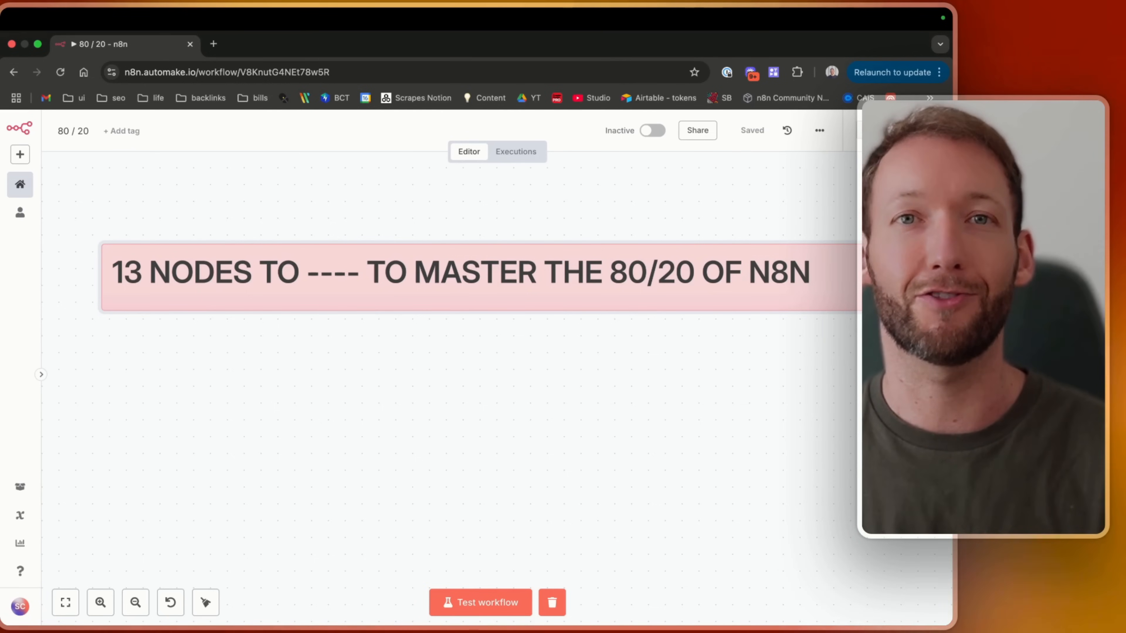
# Connect the manual trigger's output to the ExampleData2 node in the Execution Essentials section.
pyautogui.scroll(-10, 505, 422)
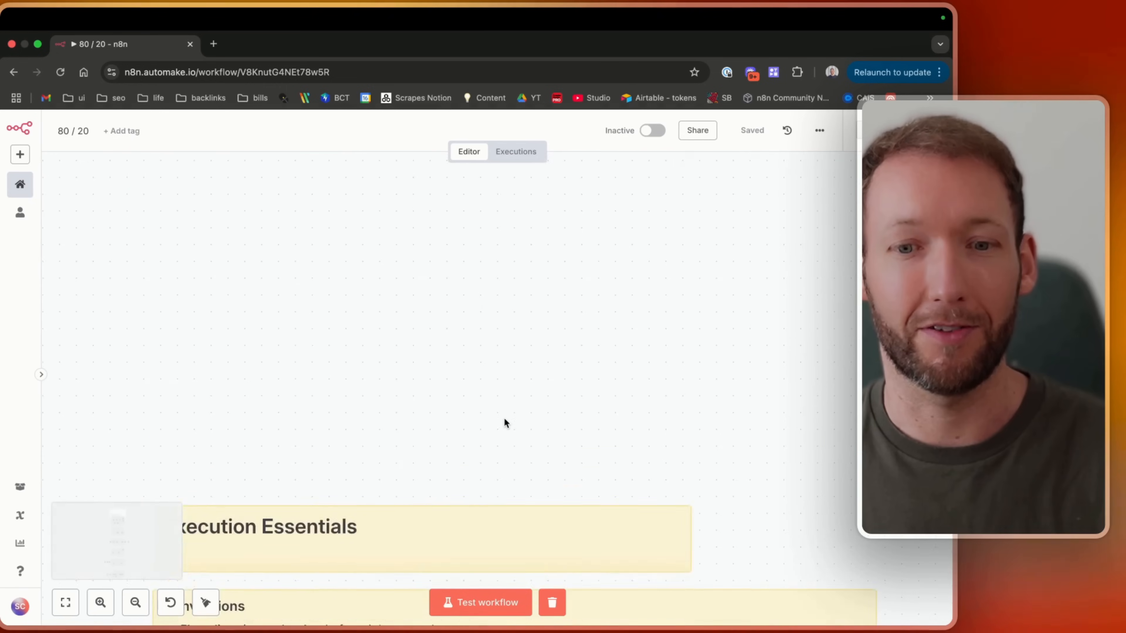
pyautogui.scroll(-5, 506, 424)
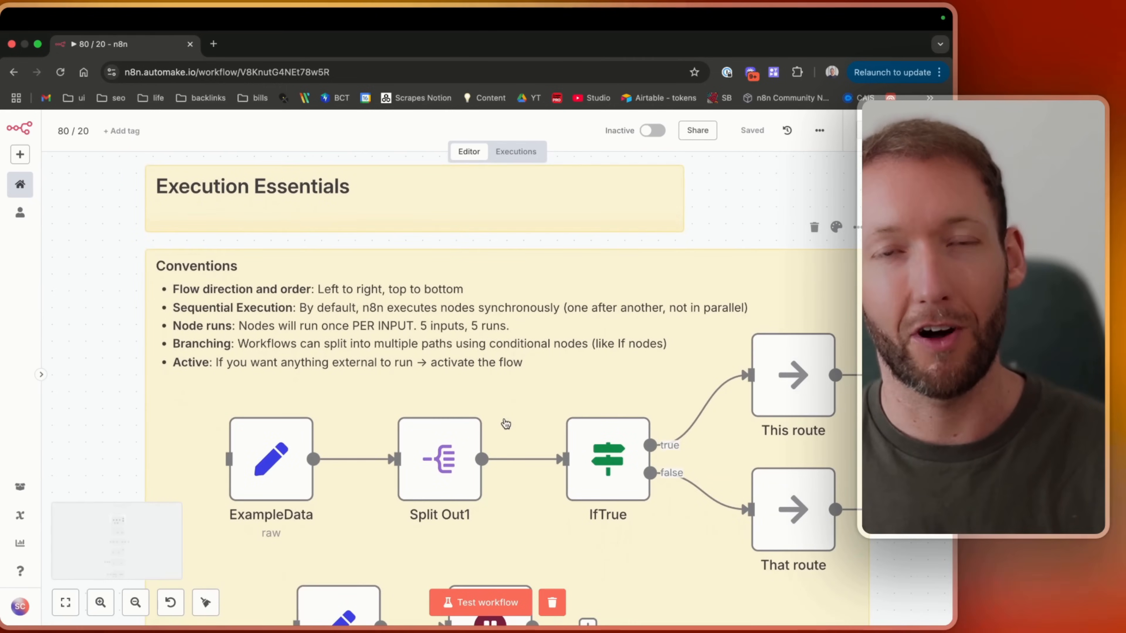
pyautogui.keyDown('ctrl'); pyautogui.scroll(-3, 505, 424); pyautogui.keyUp('ctrl')
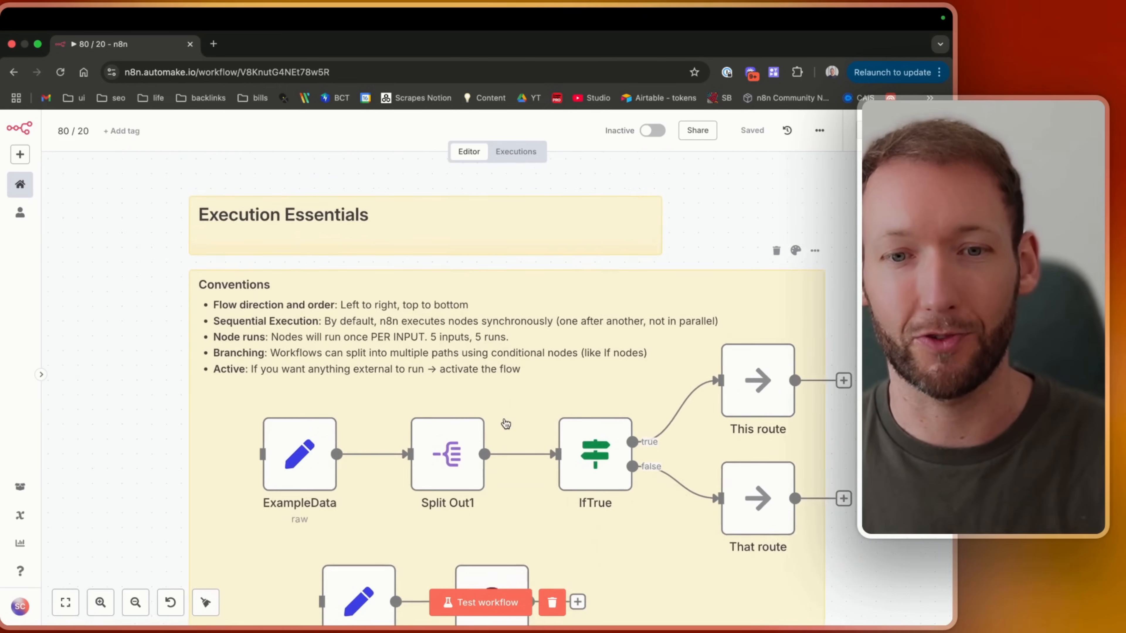
pyautogui.scroll(-3, 506, 424)
pyautogui.keyDown('ctrl'); pyautogui.scroll(1, 505, 424); pyautogui.keyUp('ctrl')
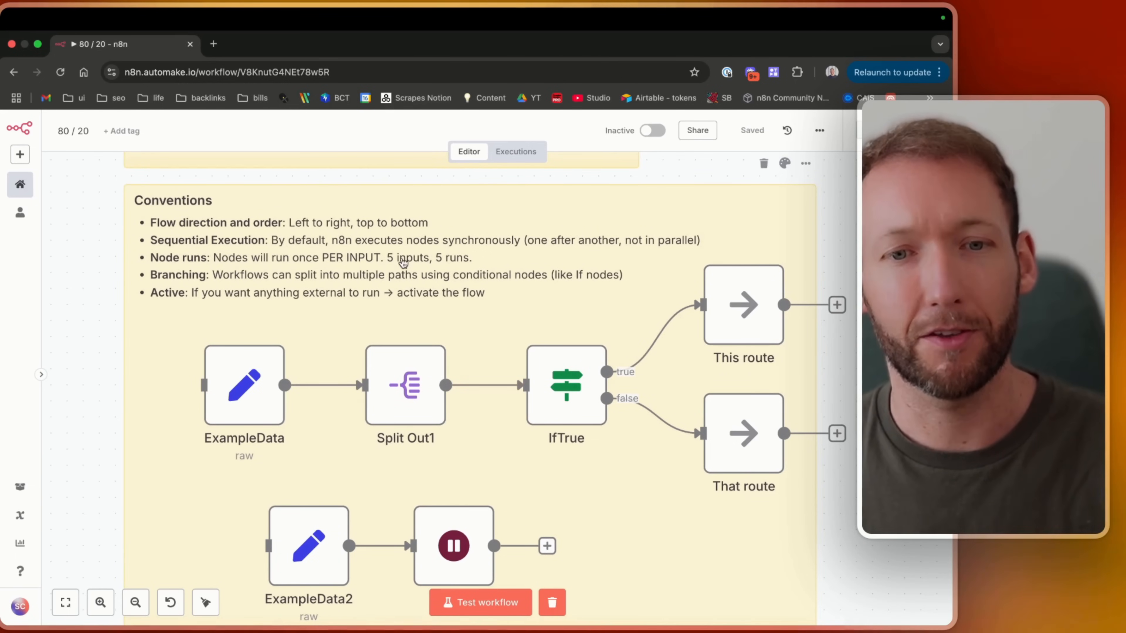
pyautogui.scroll(-1, 286, 372)
pyautogui.hscroll(-3, 285, 372)
pyautogui.moveTo(195, 464)
pyautogui.mouseDown()
pyautogui.moveTo(228, 377)
pyautogui.moveTo(203, 469)
pyautogui.mouseUp()
pyautogui.scroll(-5, 202, 467)
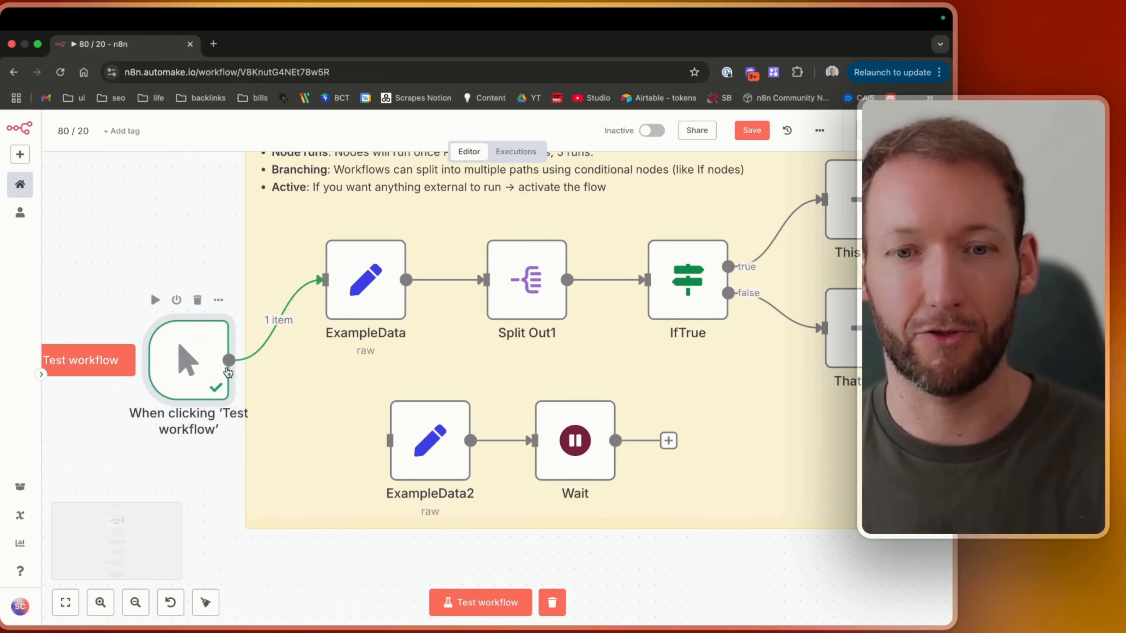
pyautogui.moveTo(229, 360); pyautogui.dragTo(390, 440)
# Delete the connection between the trigger and ExampleData2.
pyautogui.scroll(2, 231, 415)
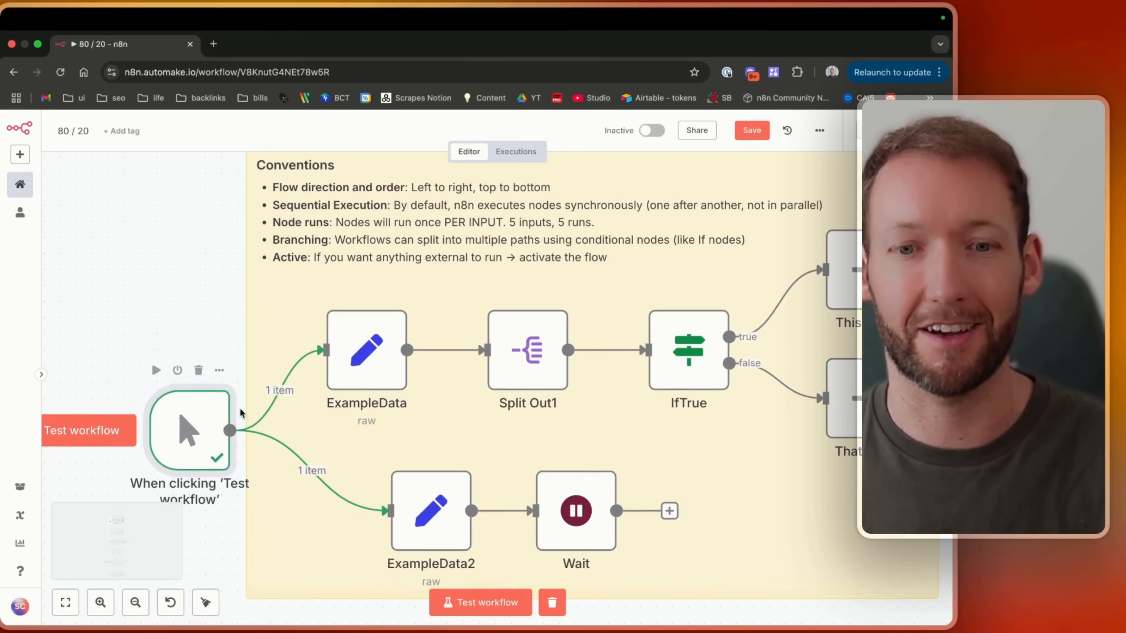
pyautogui.hscroll(-1, 240, 413)
pyautogui.scroll(2, 473, 372)
pyautogui.hscroll(1, 474, 372)
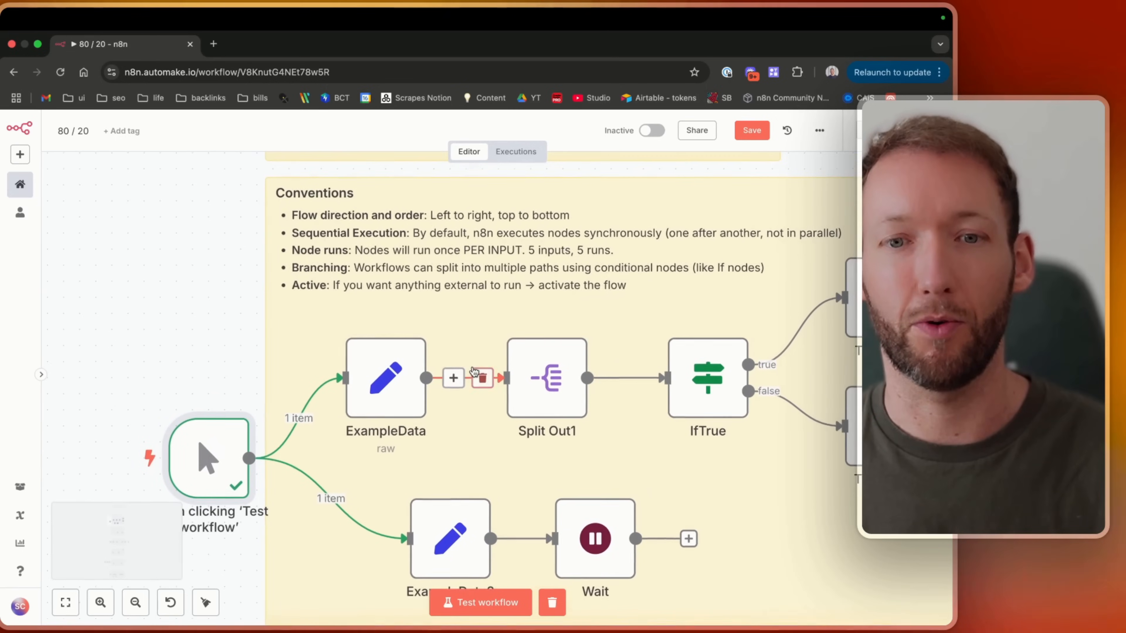
pyautogui.click(347, 500)
# Move the trigger node up level with ExampleData, then save and execute the workflow.
pyautogui.moveTo(235, 482); pyautogui.dragTo(235, 401)
pyautogui.moveTo(260, 389)
pyautogui.press('super+s')
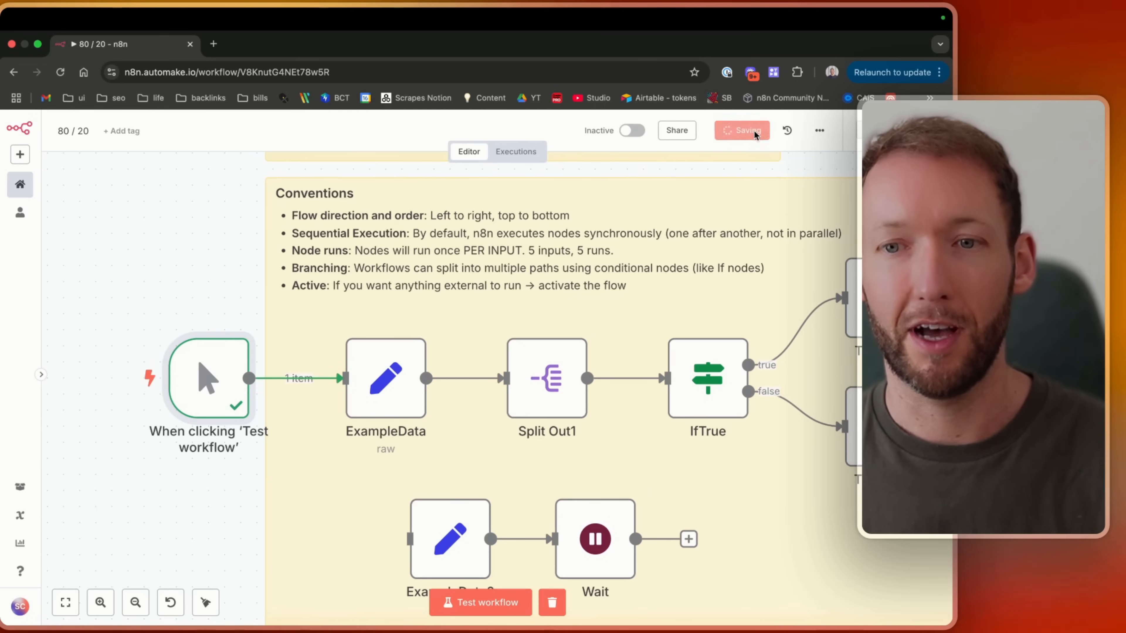
pyautogui.press('super+Return')
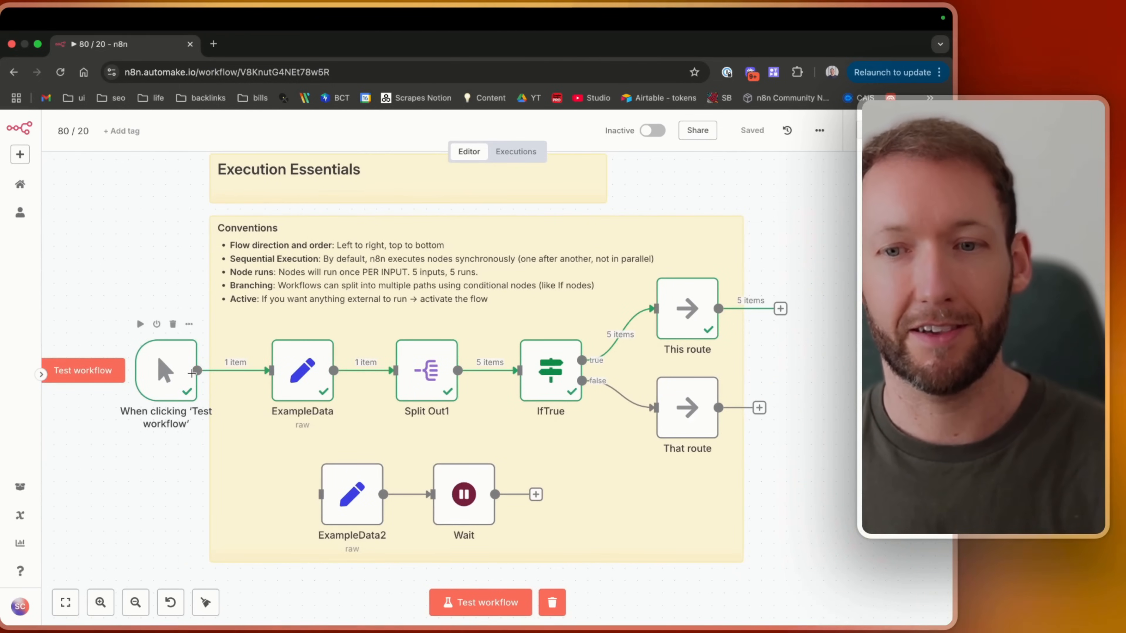
# Connect the trigger to ExampleData2 as well, reposition the trigger between both branches, and test the workflow.
pyautogui.moveTo(197, 370); pyautogui.dragTo(320, 494)
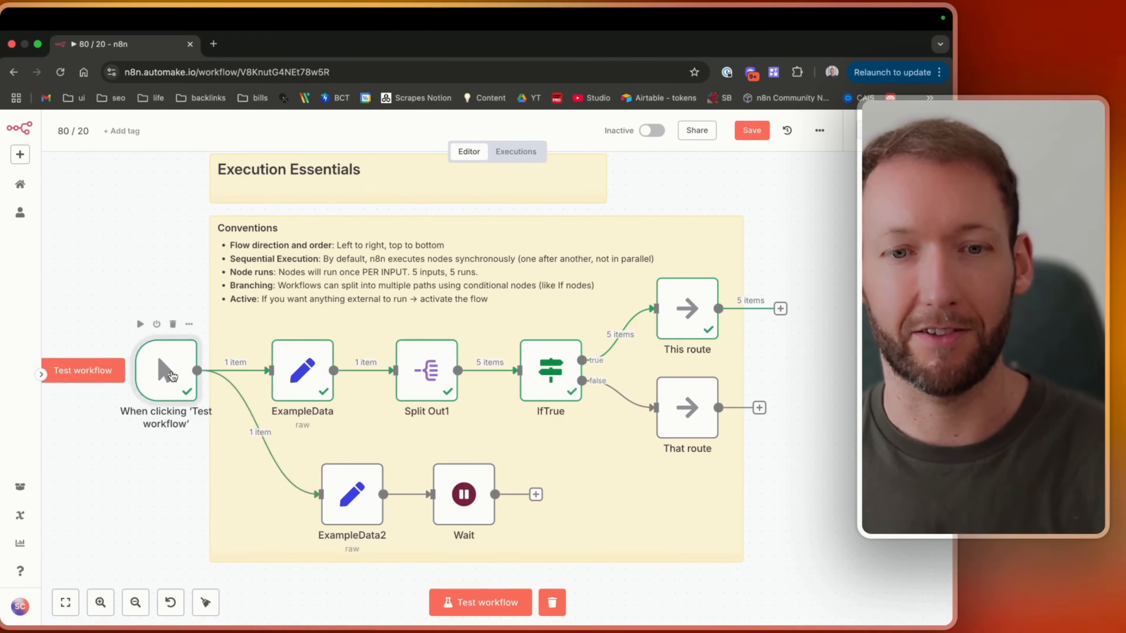
pyautogui.moveTo(171, 372); pyautogui.dragTo(171, 459)
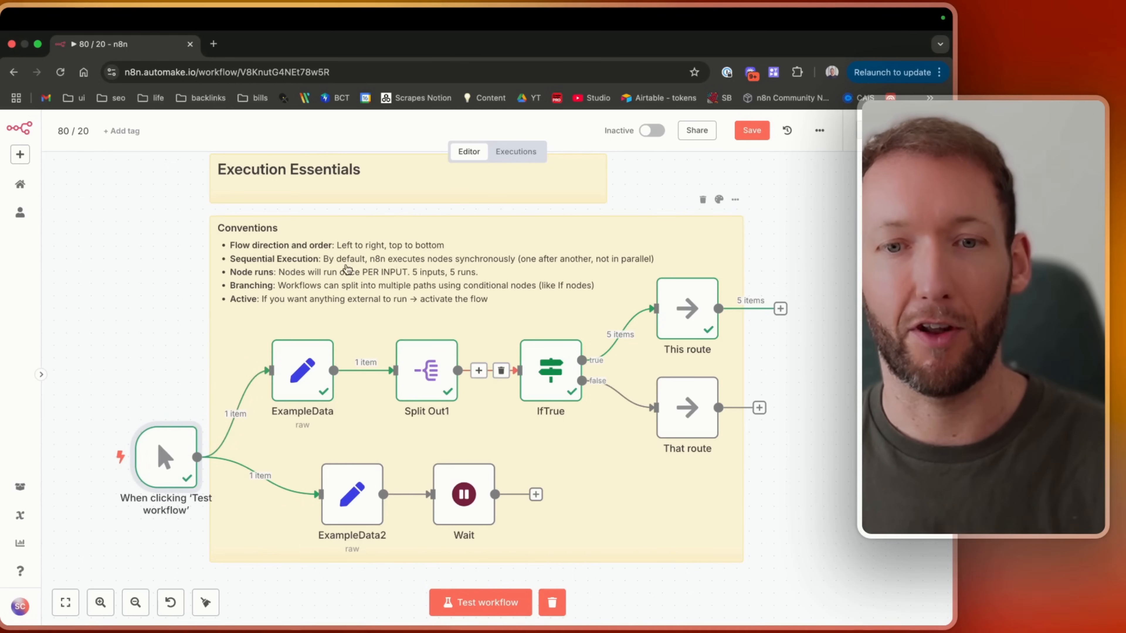
pyautogui.moveTo(161, 454); pyautogui.dragTo(160, 441)
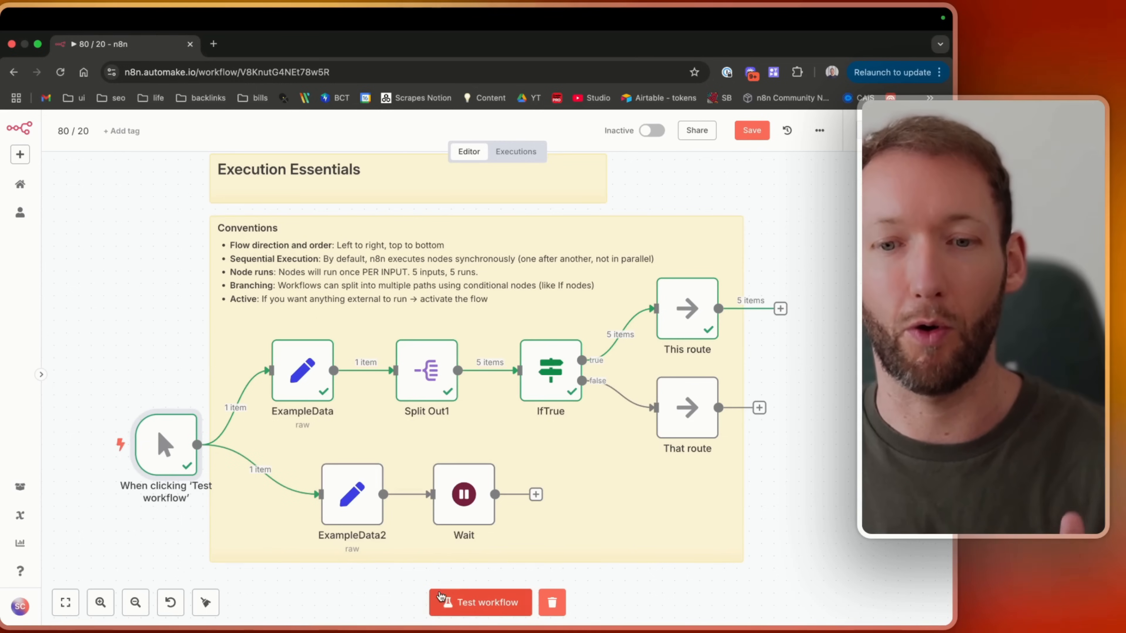
pyautogui.click(474, 607)
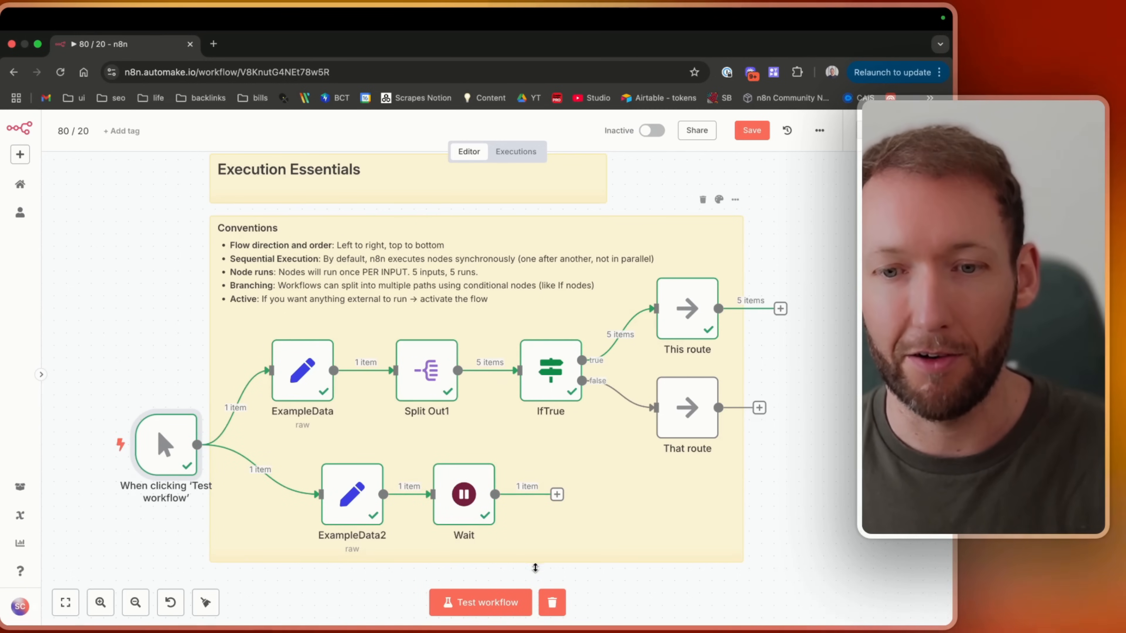
# Move the ExampleData2 and Wait nodes above the upper branch and test the workflow again.
pyautogui.moveTo(540, 573); pyautogui.dragTo(334, 235)
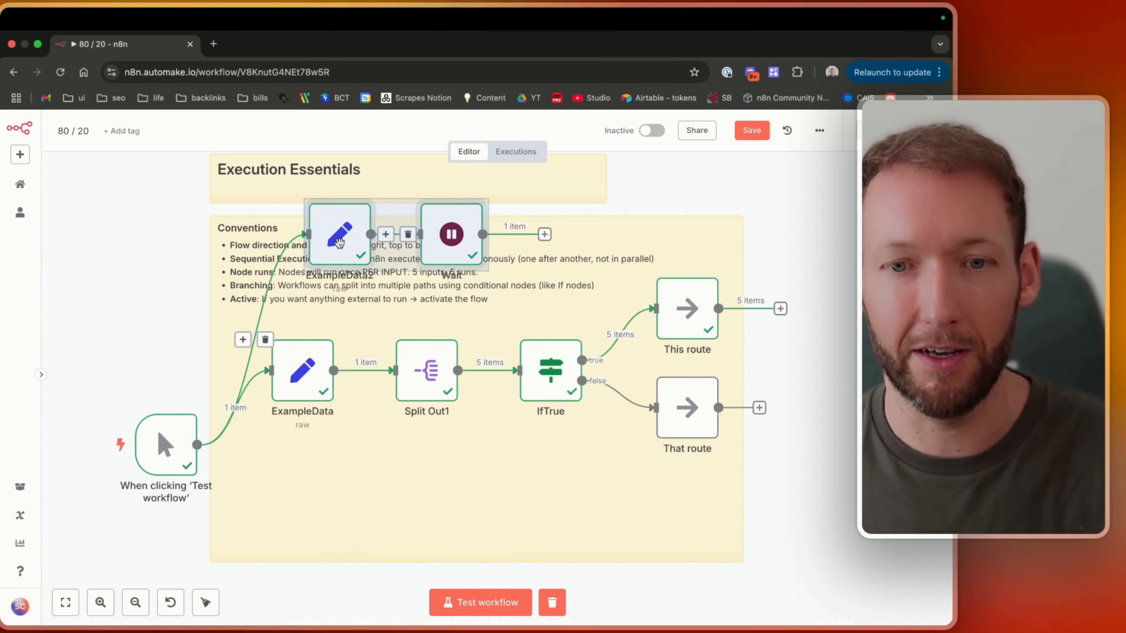
pyautogui.click(469, 603)
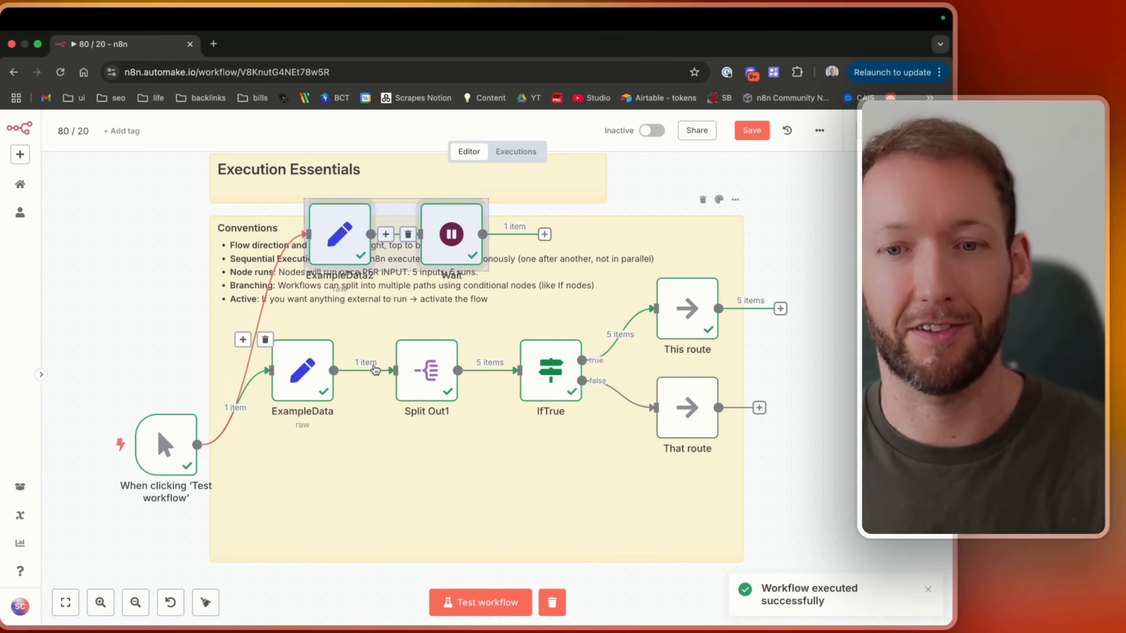
# Move the ExampleData2 and Wait nodes back below the upper branch and save the workflow.
pyautogui.moveTo(325, 233); pyautogui.dragTo(287, 482)
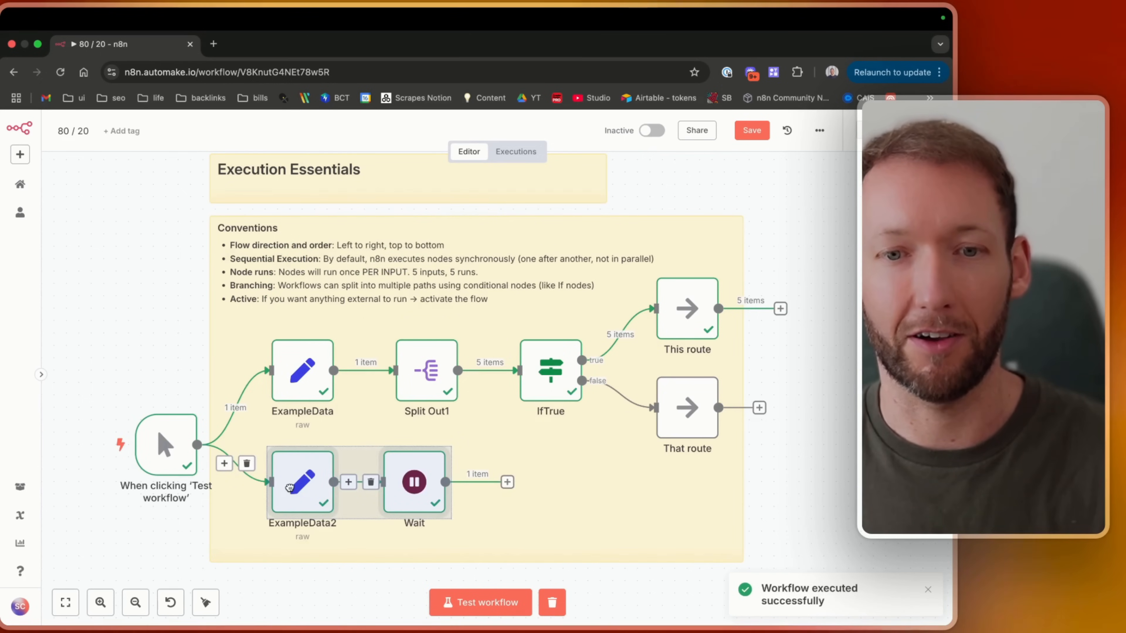
pyautogui.press('super+s')
pyautogui.click(115, 370)
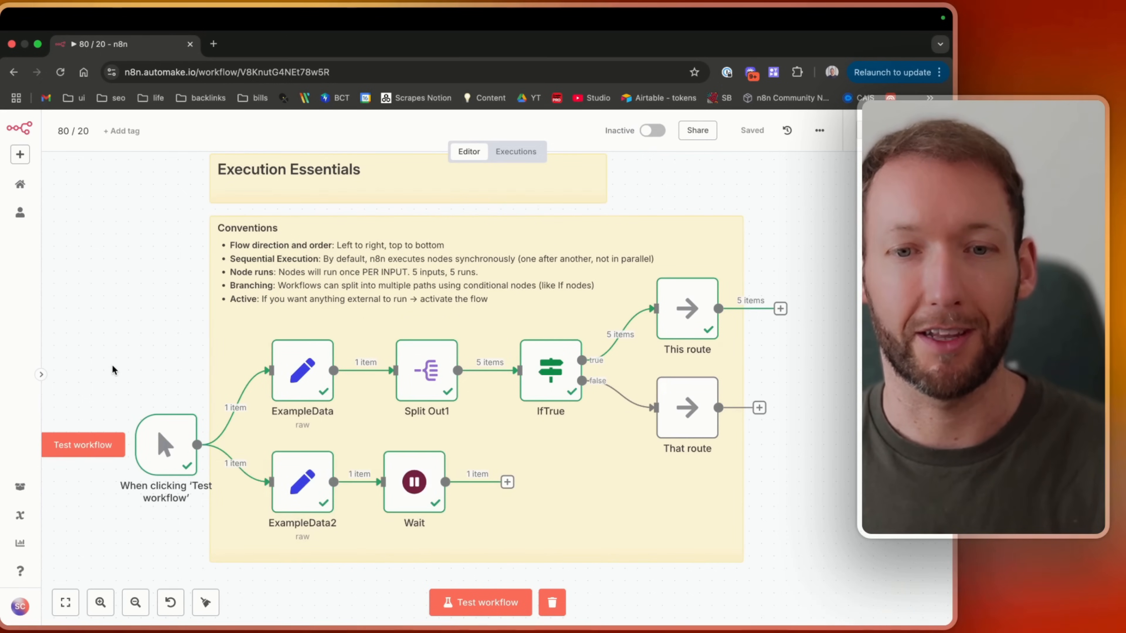
# Connect the Wait node's output to the IfTrue node's input, save, and test the workflow.
pyautogui.hscroll(-2, 204, 384)
pyautogui.scroll(5, 202, 386)
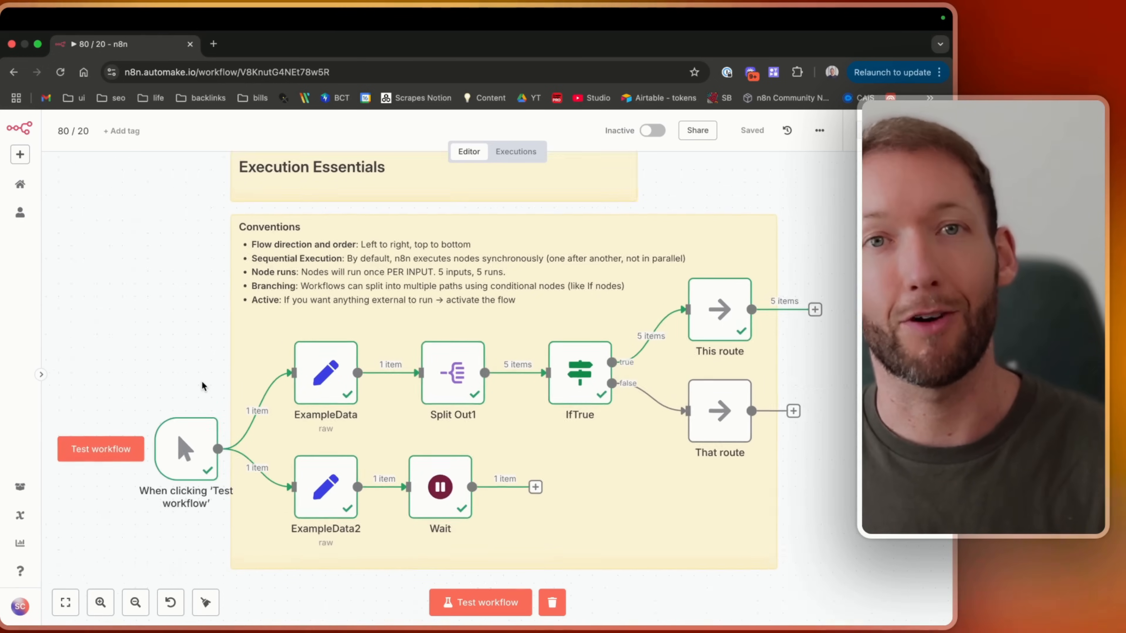
pyautogui.hscroll(1, 202, 385)
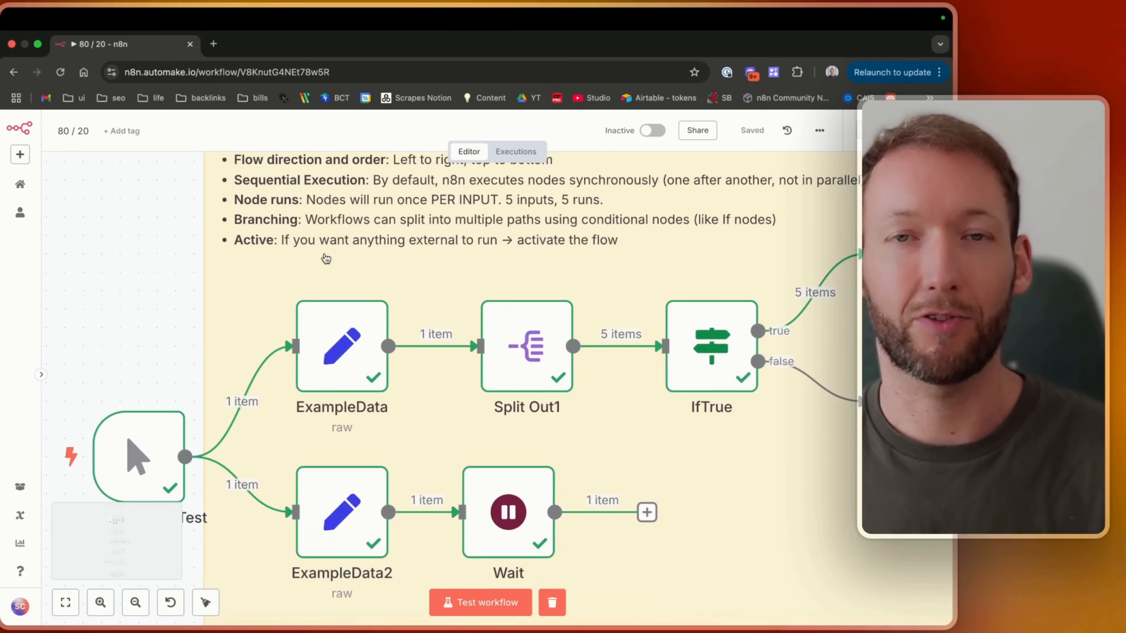
pyautogui.scroll(-3, 328, 259)
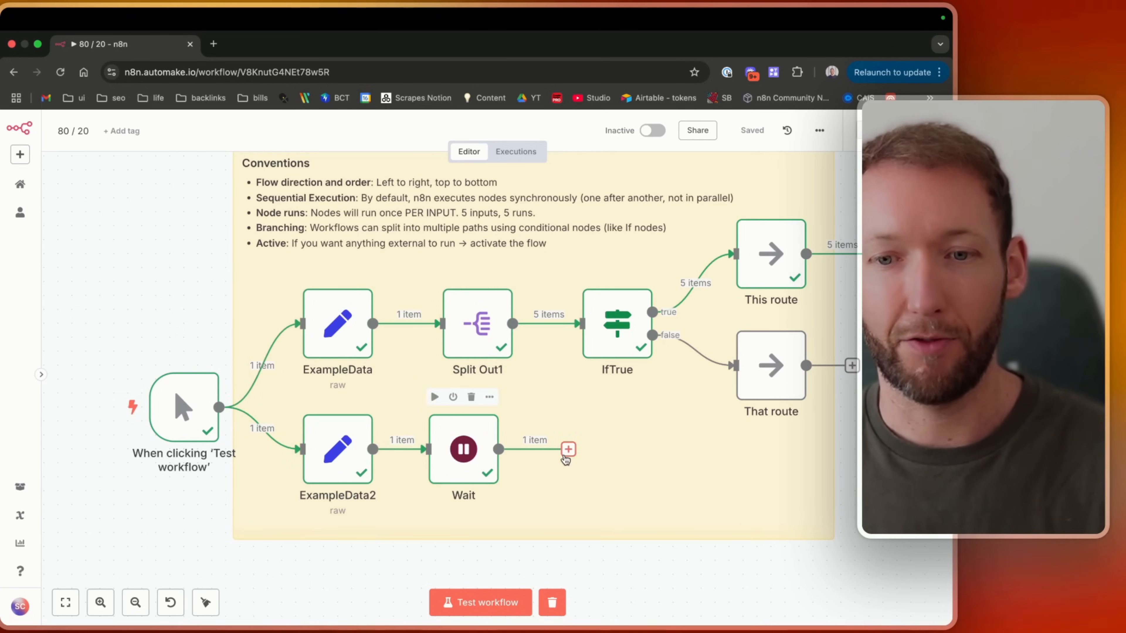
pyautogui.moveTo(573, 365); pyautogui.dragTo(579, 348)
pyautogui.click(760, 138)
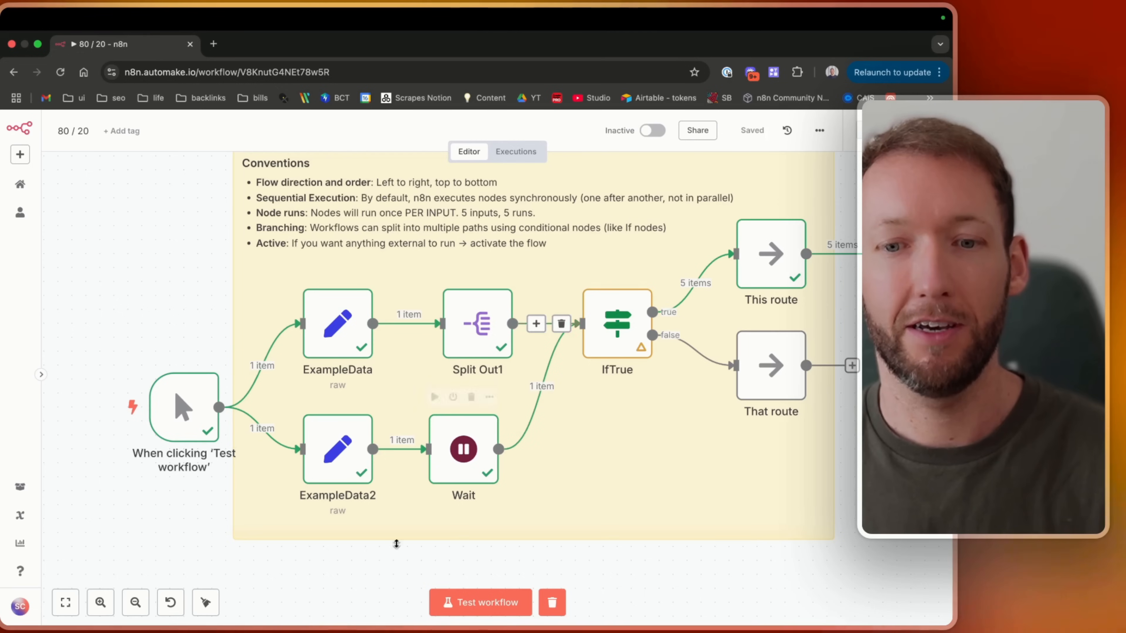
pyautogui.click(459, 599)
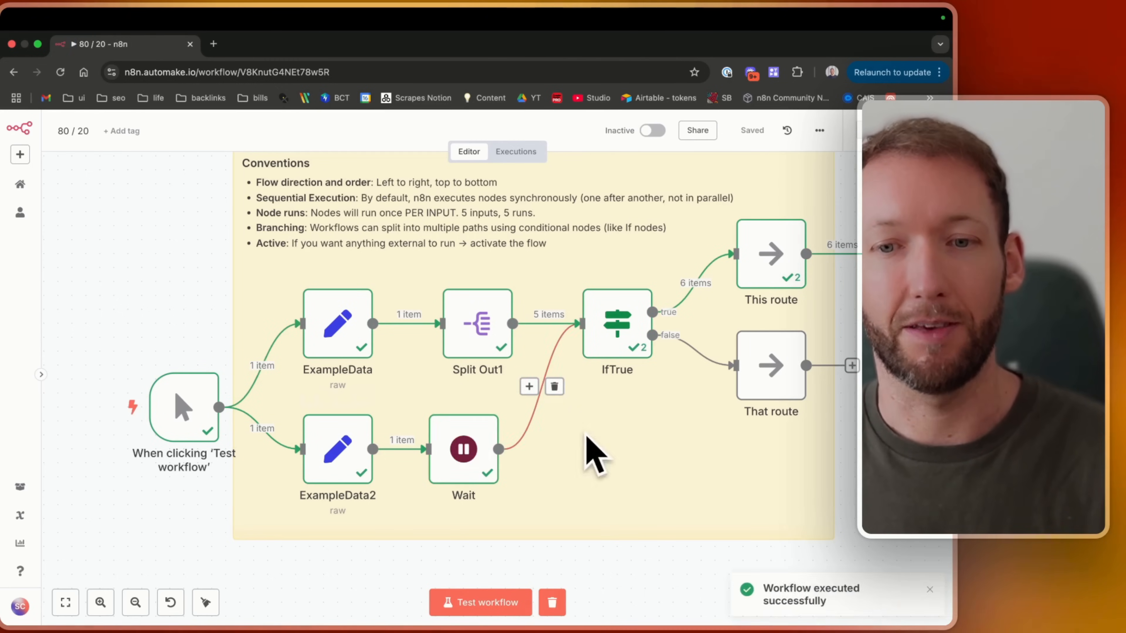
# Open the ExampleData node.
pyautogui.hscroll(1, 586, 440)
pyautogui.scroll(1, 587, 440)
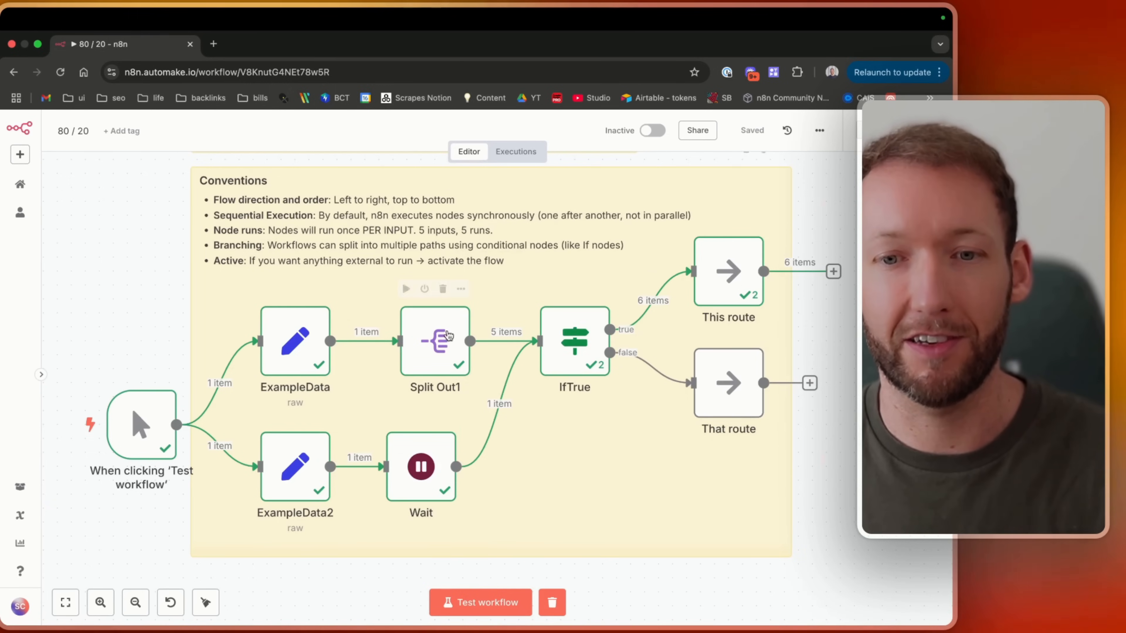
pyautogui.scroll(1, 446, 343)
pyautogui.scroll(1, 446, 343)
pyautogui.doubleClick(252, 339)
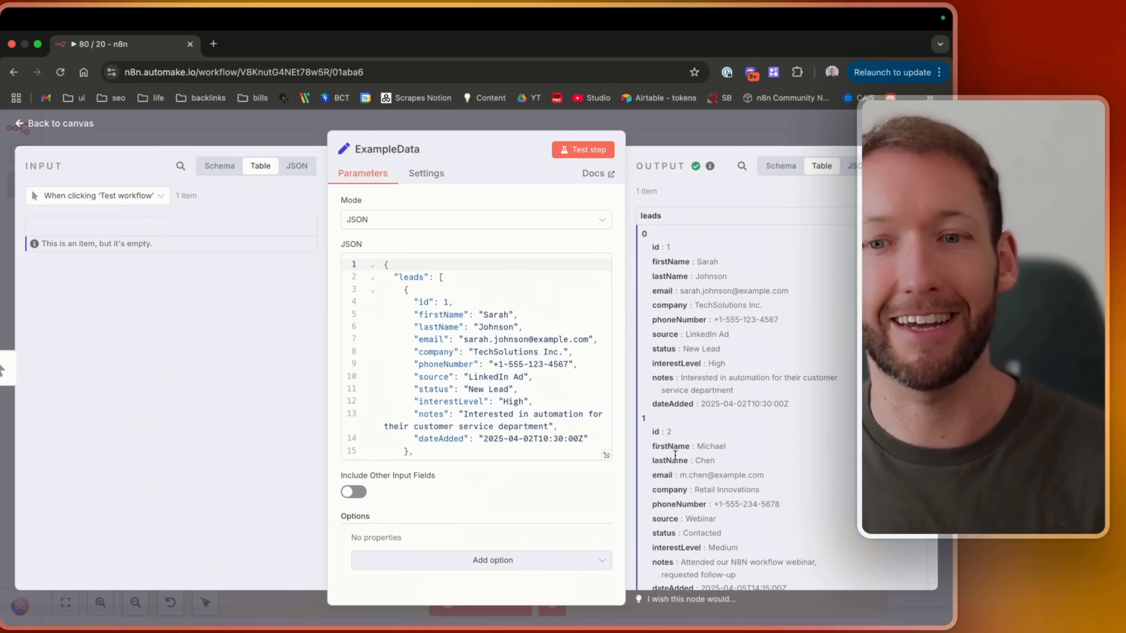
# Inspect the ExampleData output in JSON and Schema views, expanding each lead entry and highlighting the first lead's JSON.
pyautogui.click(853, 166)
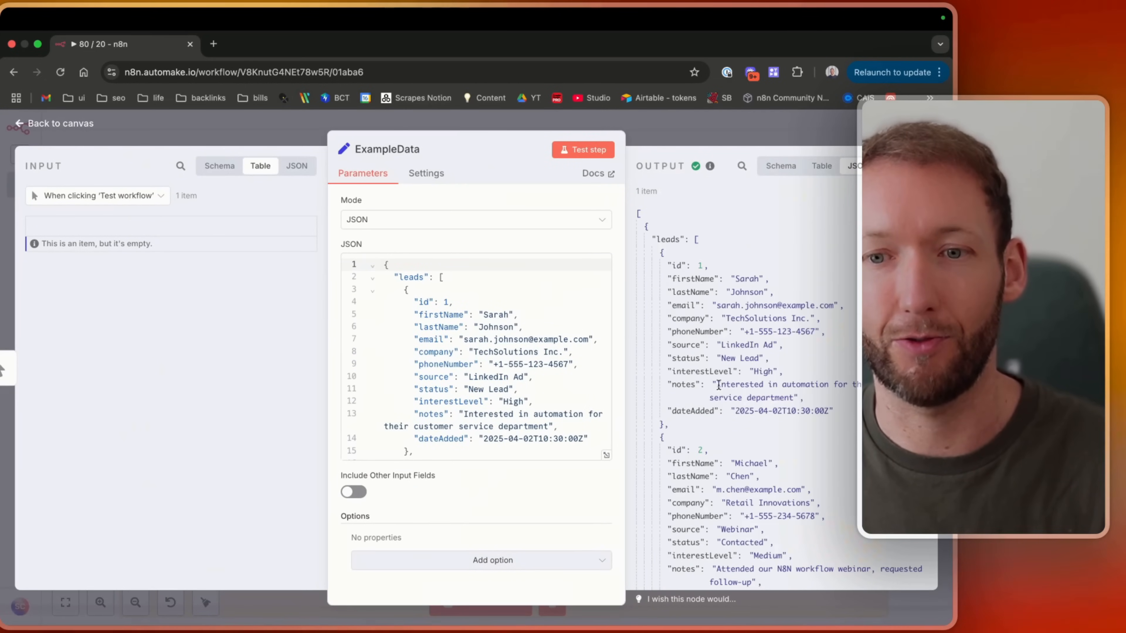
pyautogui.click(814, 173)
pyautogui.click(781, 166)
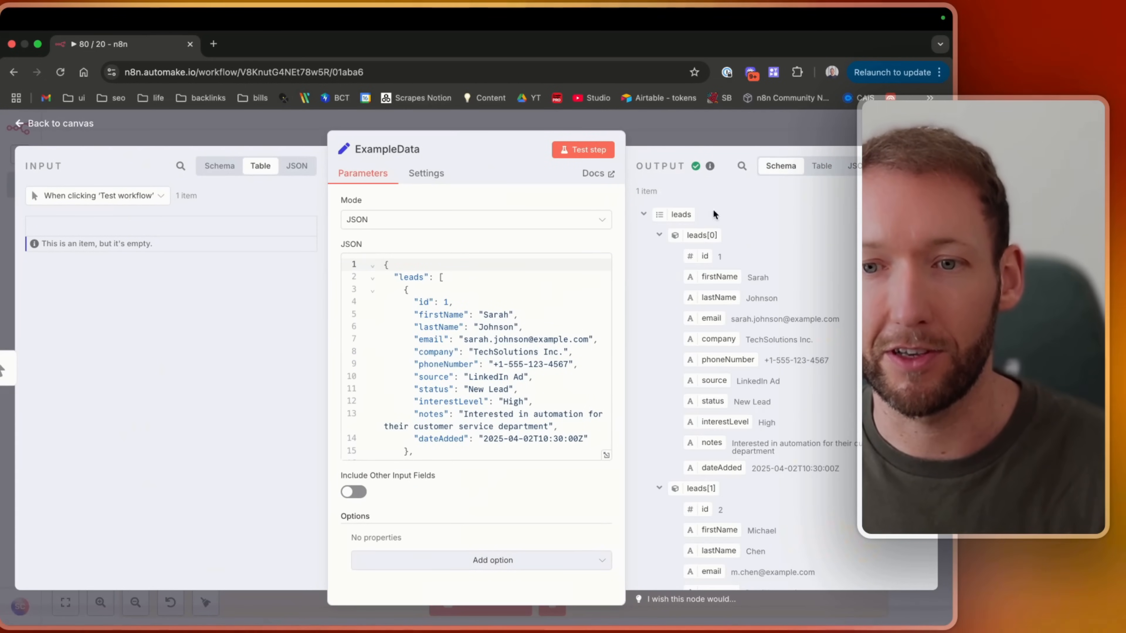
pyautogui.click(659, 234)
pyautogui.click(659, 255)
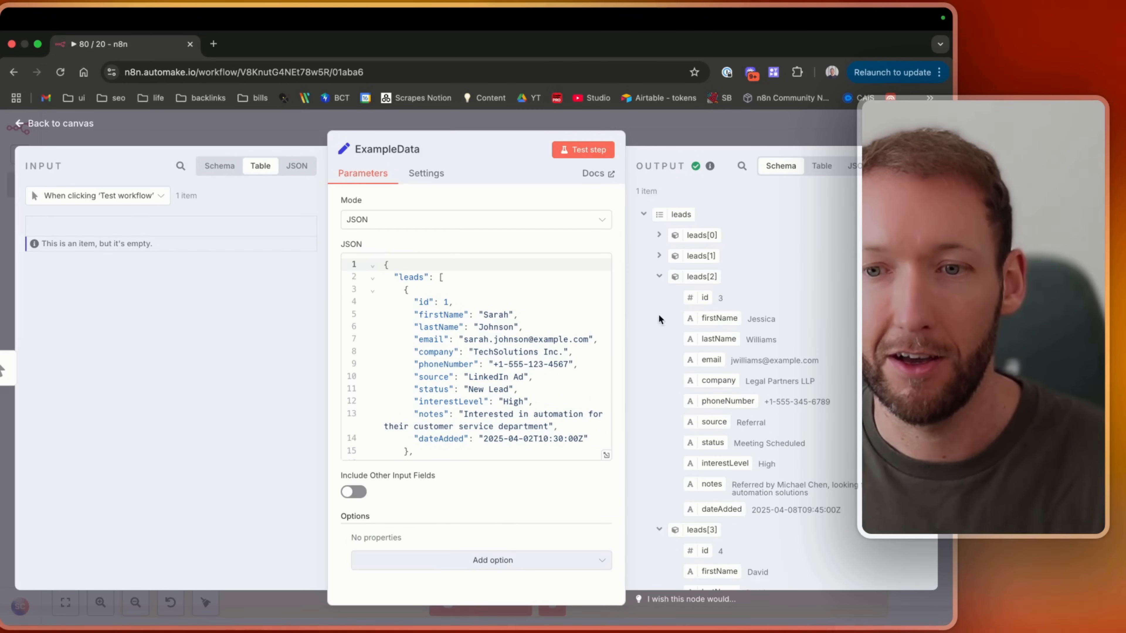
pyautogui.click(659, 277)
pyautogui.click(659, 297)
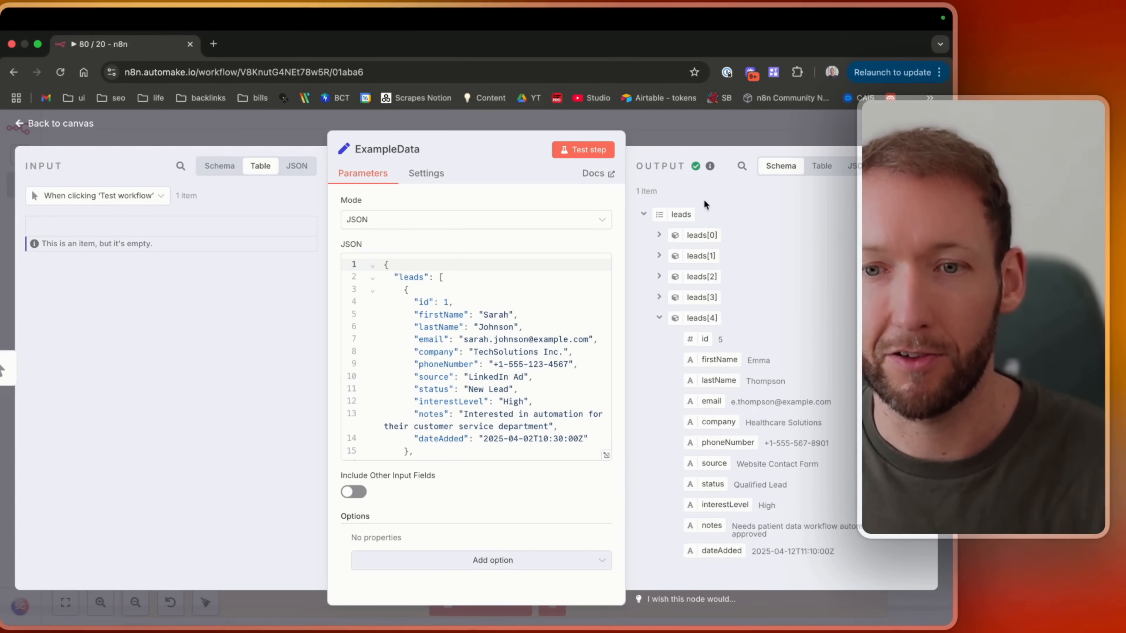
pyautogui.click(660, 318)
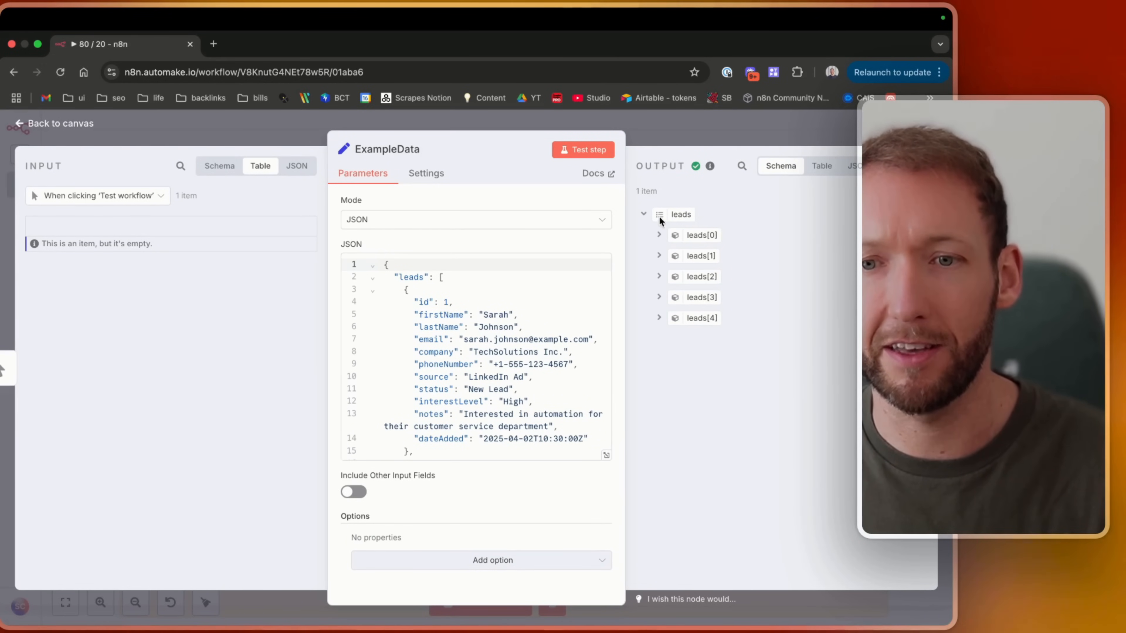
pyautogui.click(681, 234)
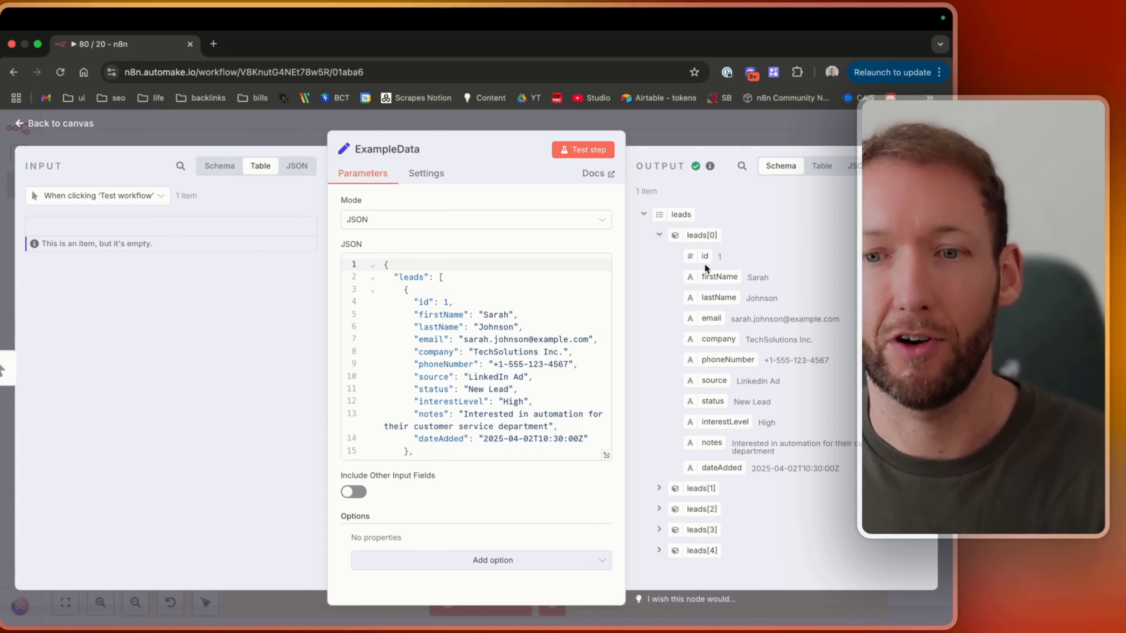
pyautogui.click(659, 487)
pyautogui.scroll(-4, 659, 483)
pyautogui.scroll(4, 703, 433)
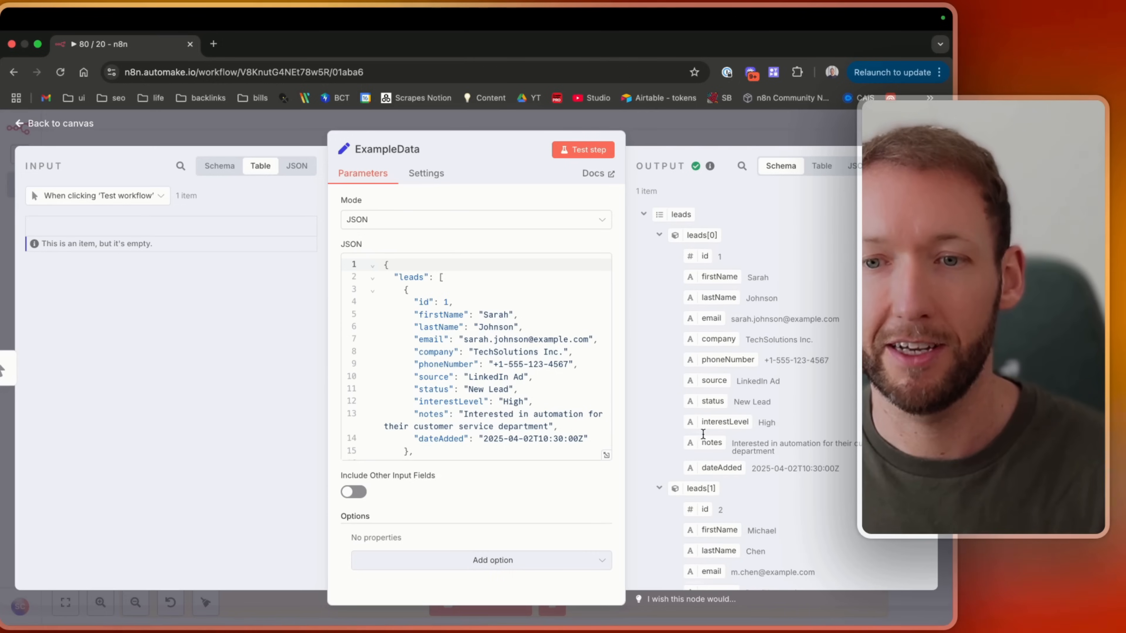
pyautogui.click(659, 235)
pyautogui.click(659, 256)
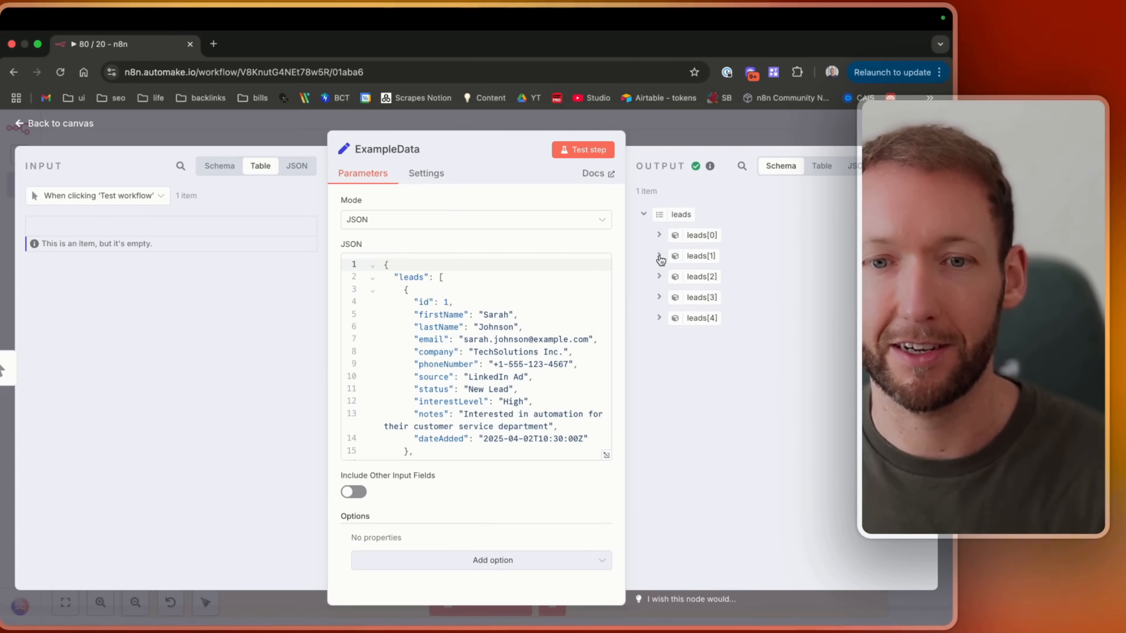
pyautogui.moveTo(402, 290); pyautogui.dragTo(414, 451)
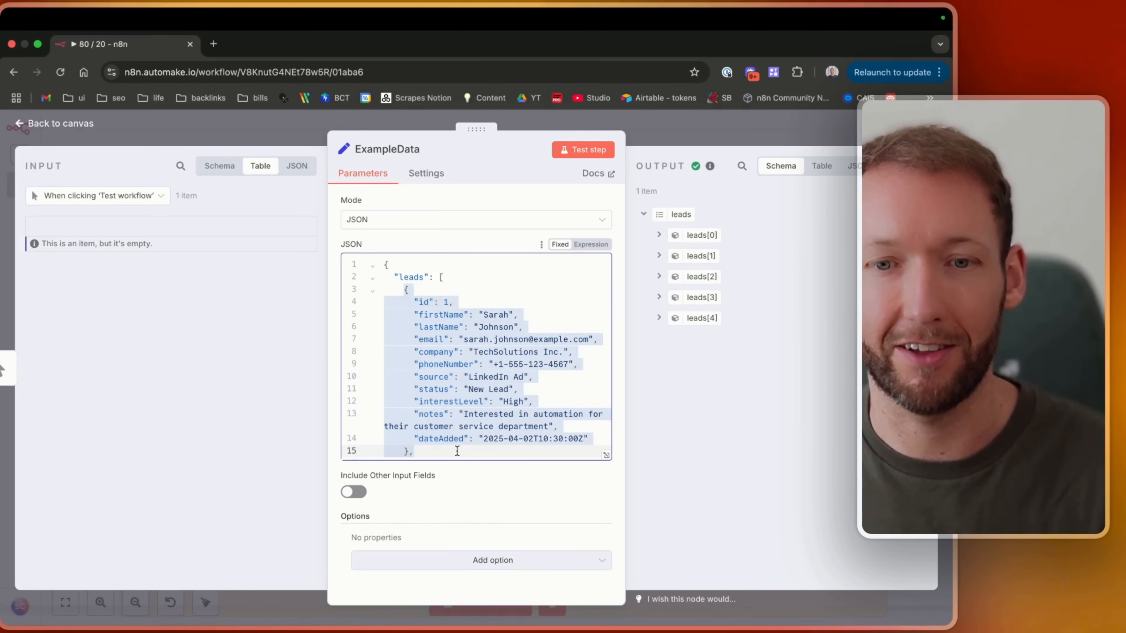
# Return to the canvas and open the Split Out1 node.
pyautogui.click(72, 124)
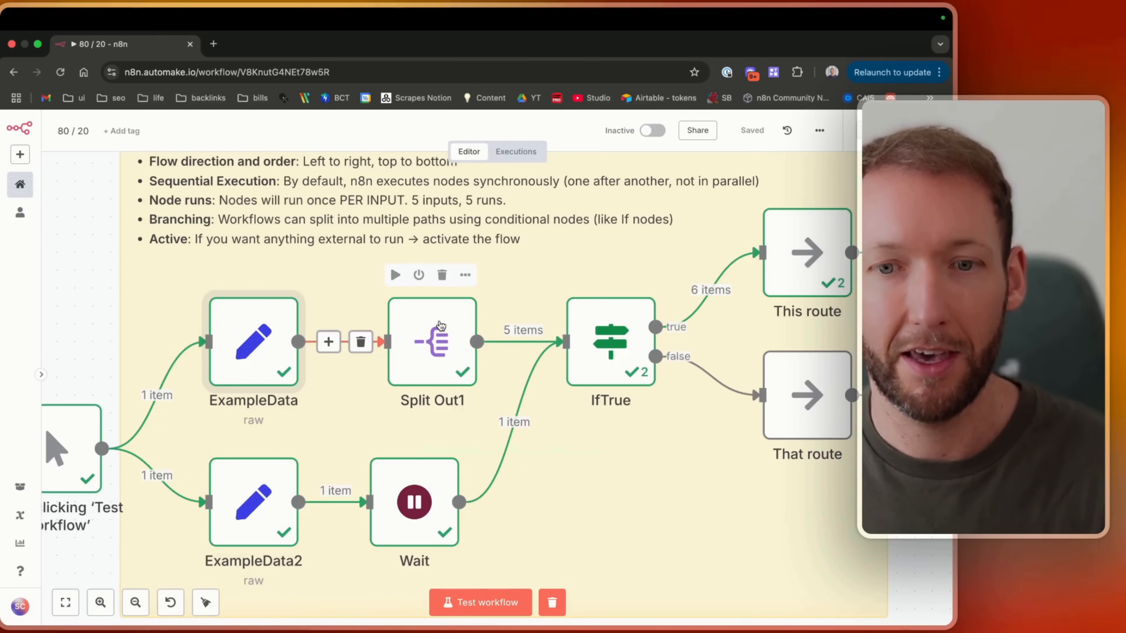
pyautogui.doubleClick(433, 381)
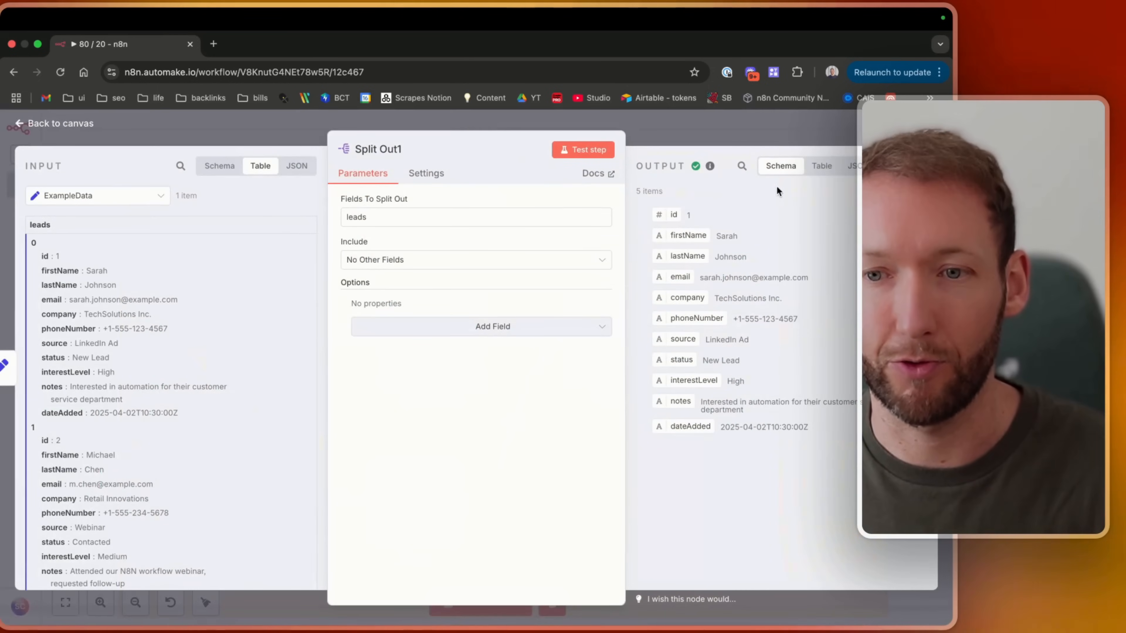
# View the Split Out1 output as a table and return to the canvas.
pyautogui.click(817, 166)
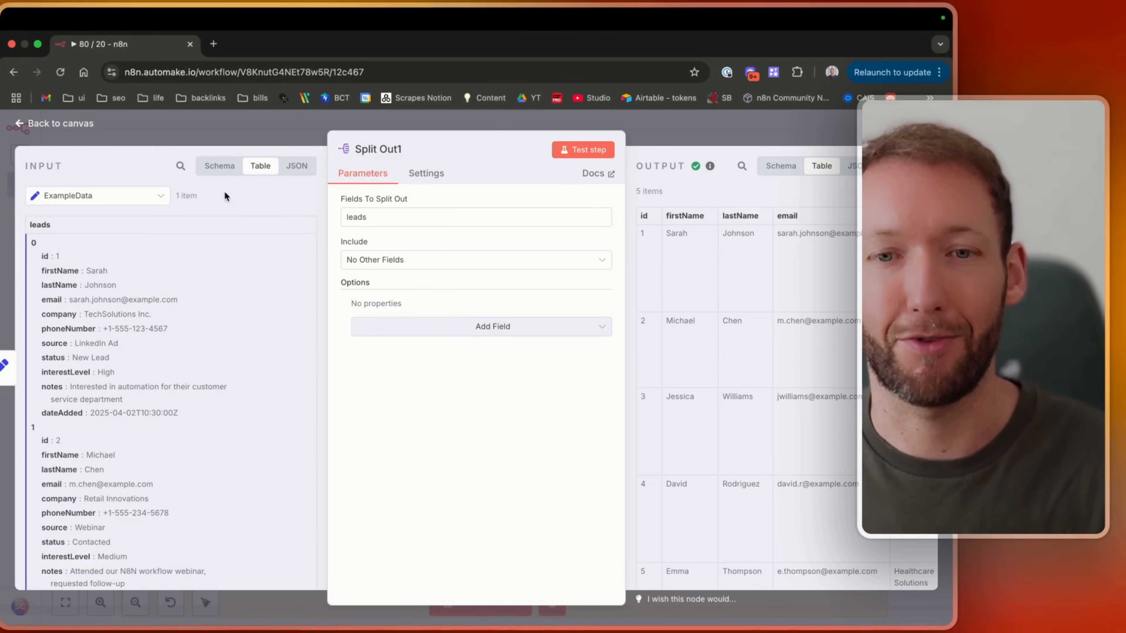
pyautogui.press('Escape')
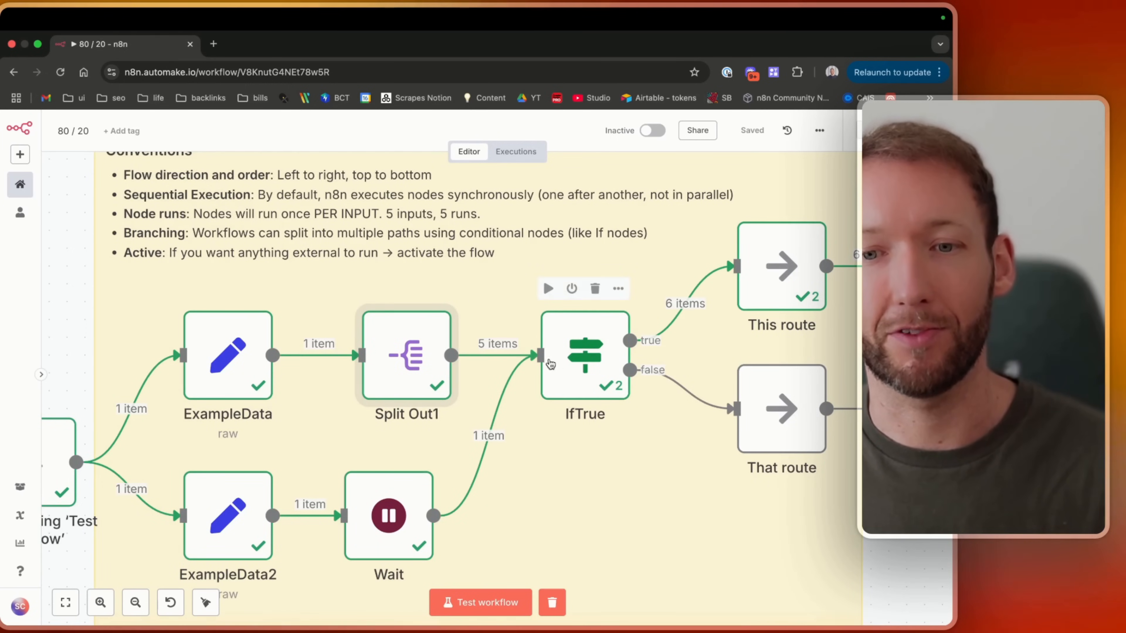
# Open the IfTrue node to inspect its branch output, then return to the canvas.
pyautogui.click(880, 330)
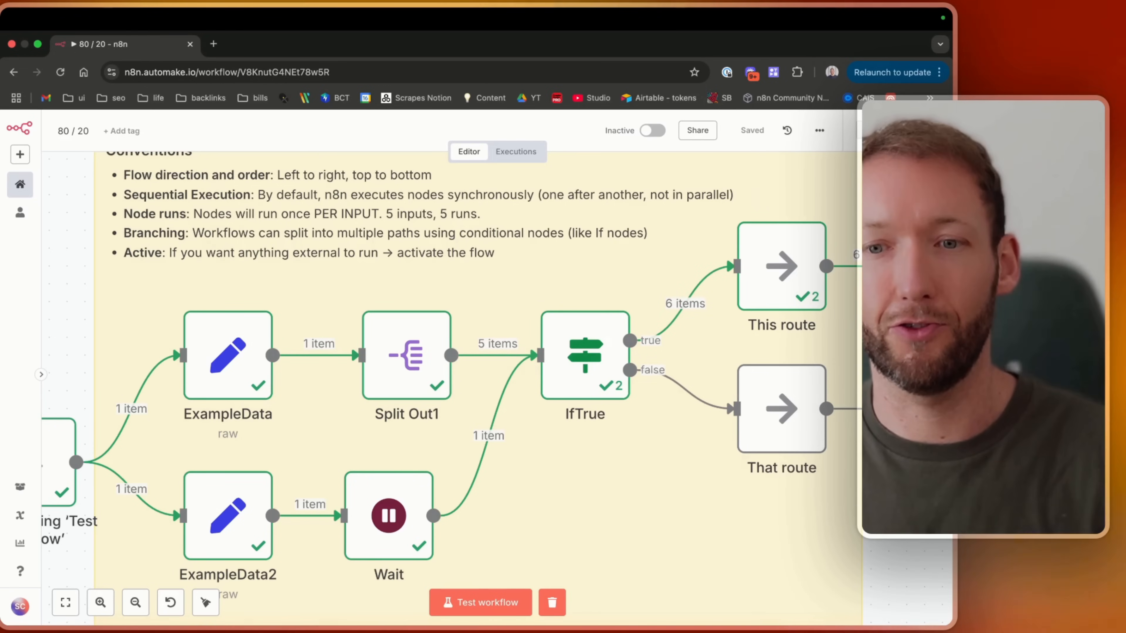
pyautogui.moveTo(537, 343)
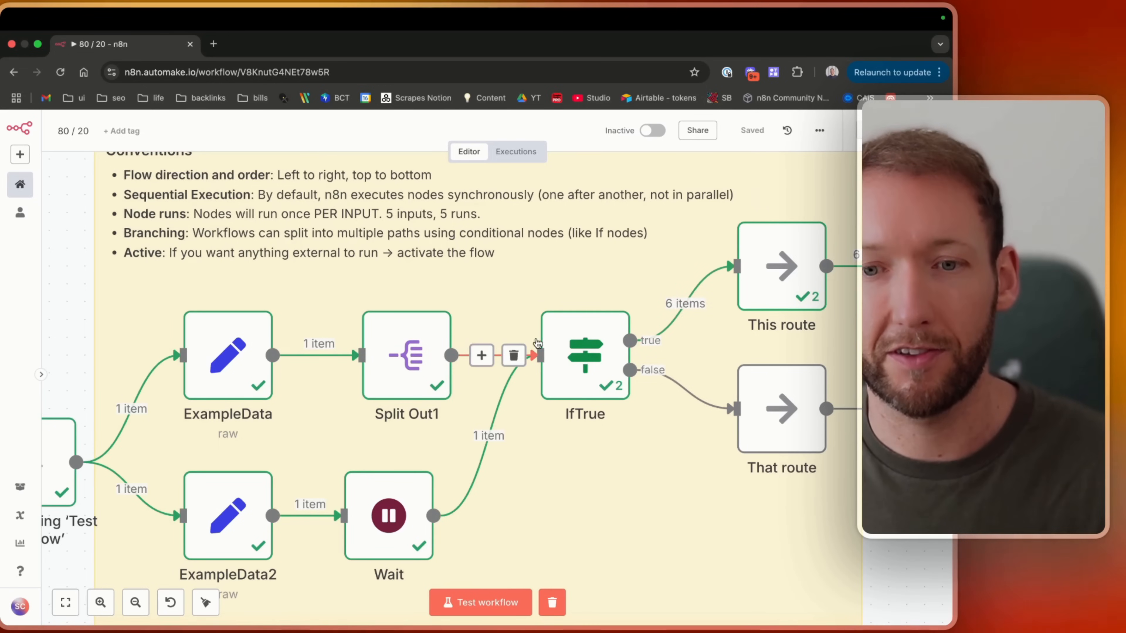
pyautogui.doubleClick(596, 340)
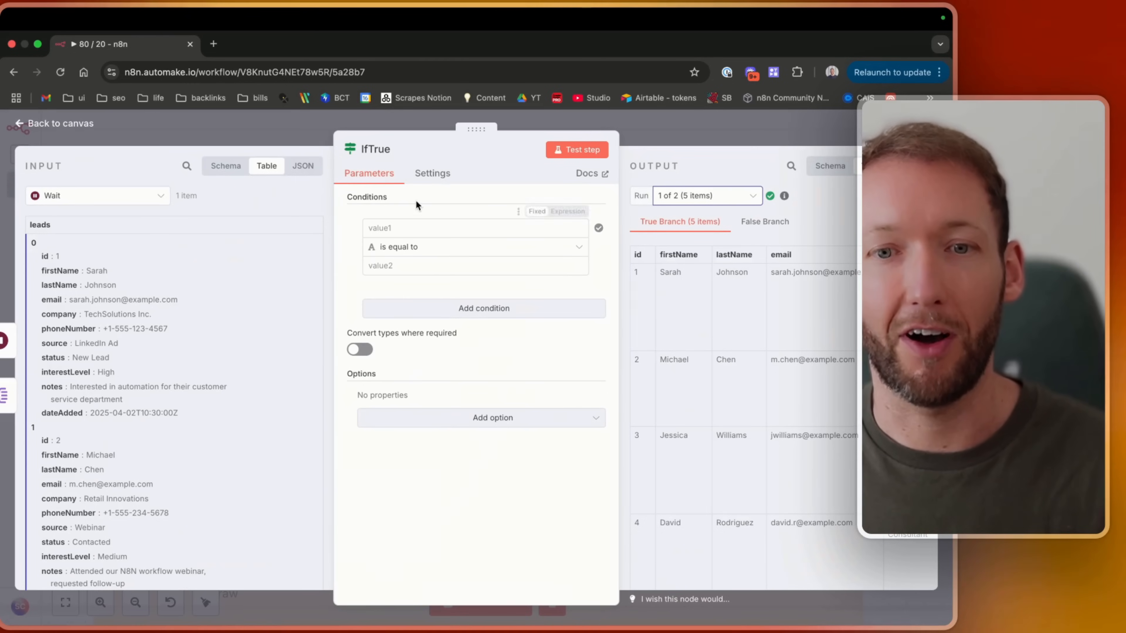
pyautogui.click(67, 131)
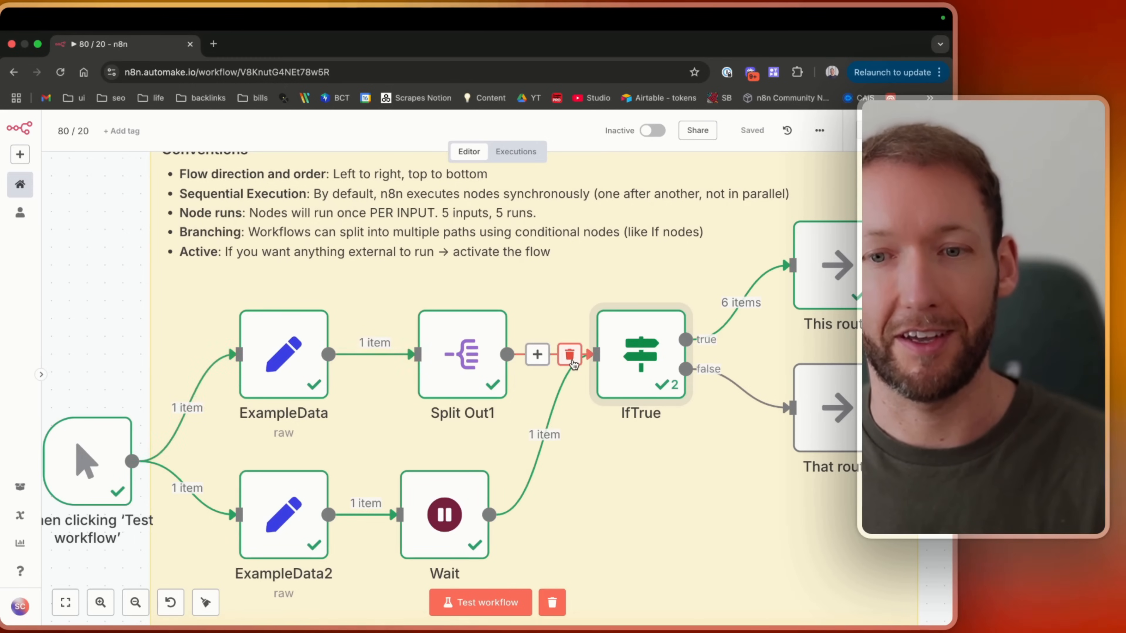
# Examine the conventions notes and the workflow activation toggle on the canvas.
pyautogui.hscroll(5, 495, 362)
pyautogui.scroll(1, 529, 371)
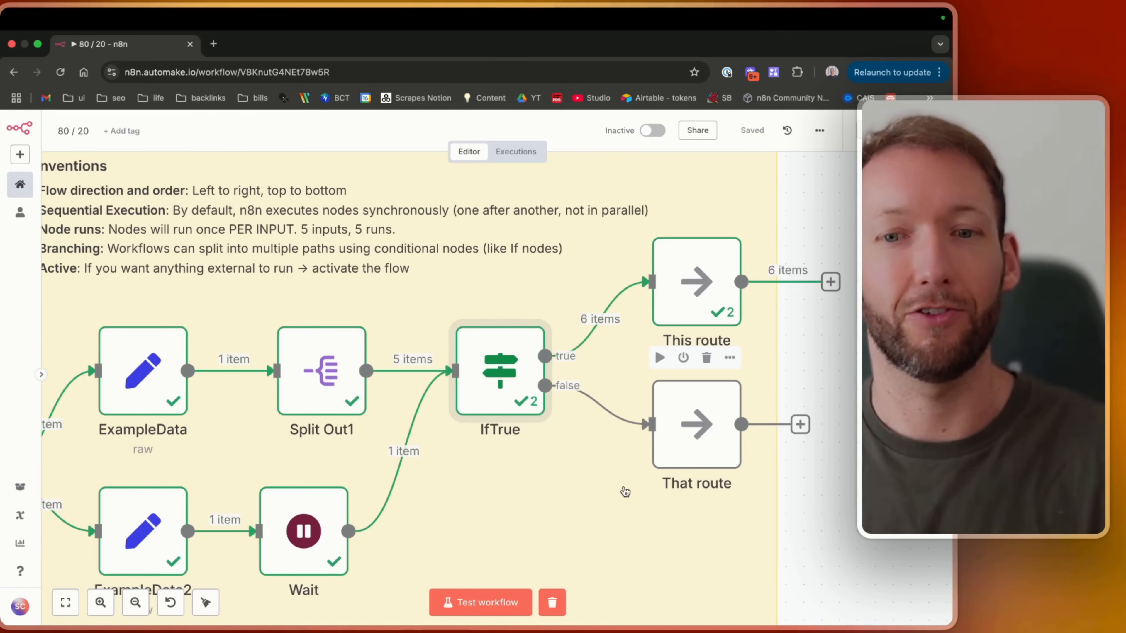
pyautogui.hscroll(-5, 625, 492)
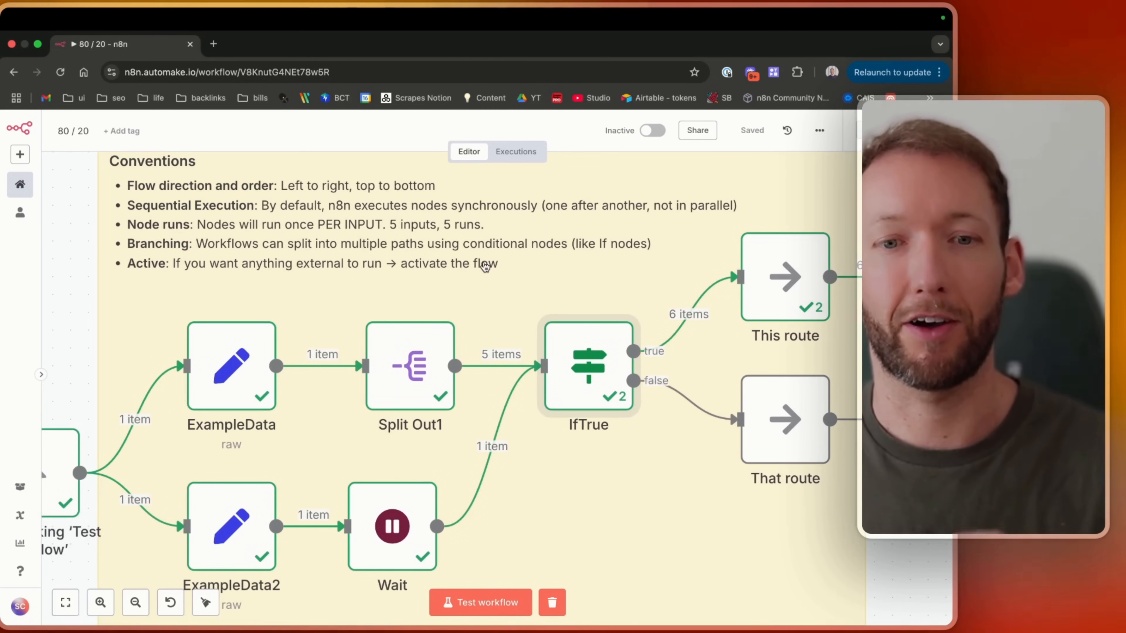
pyautogui.hscroll(-2, 488, 264)
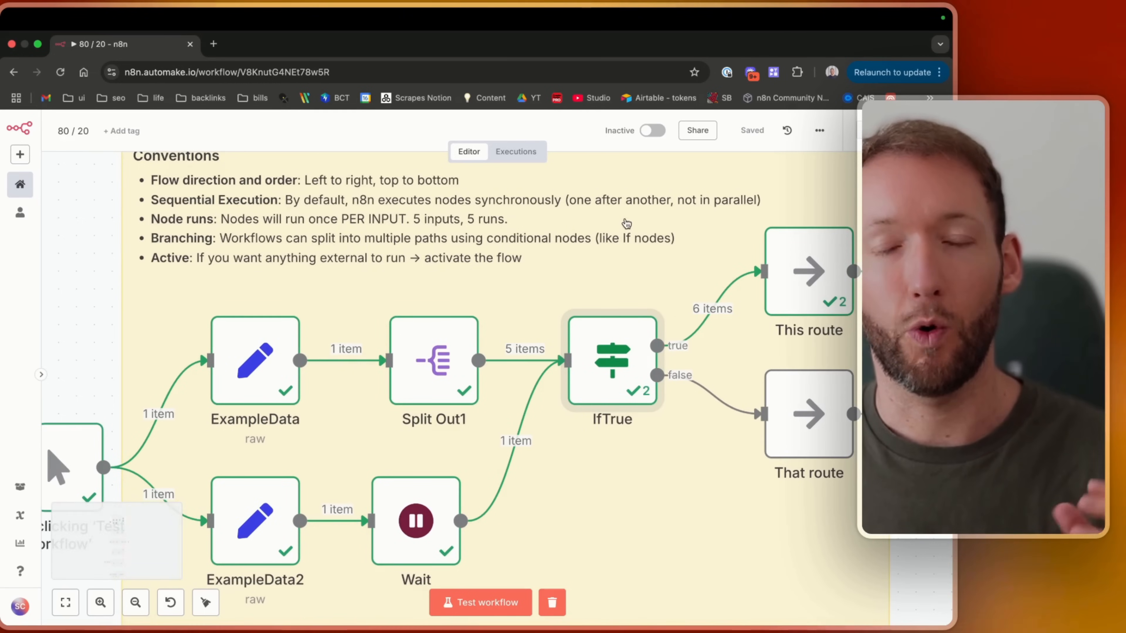
pyautogui.moveTo(654, 132)
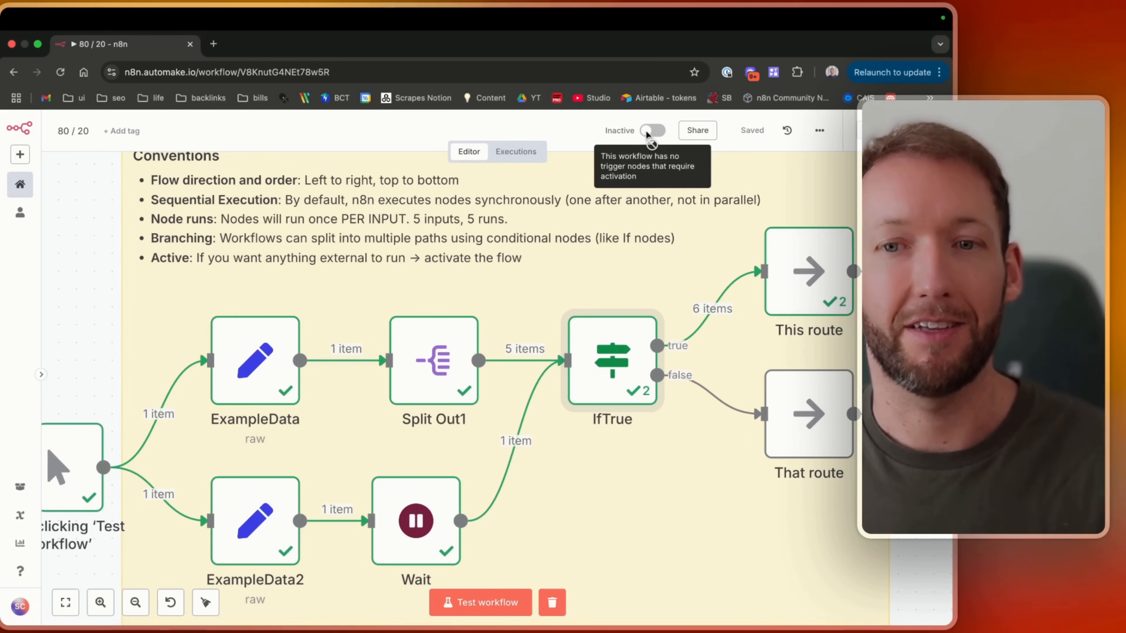
pyautogui.scroll(-1, 548, 280)
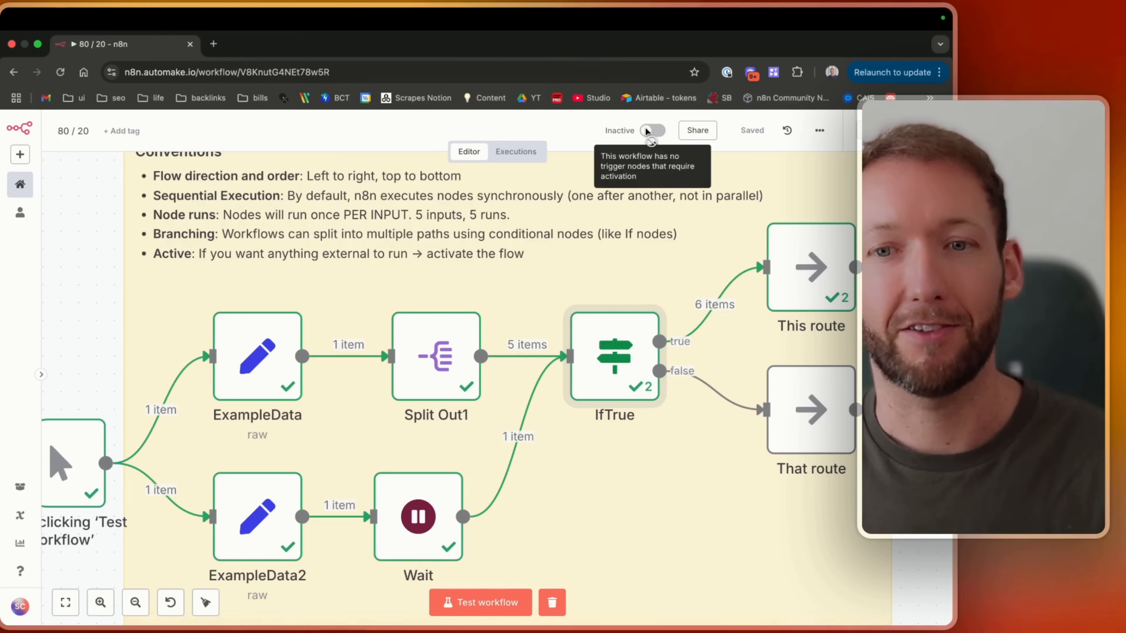
pyautogui.scroll(-1, 499, 370)
pyautogui.scroll(1, 499, 369)
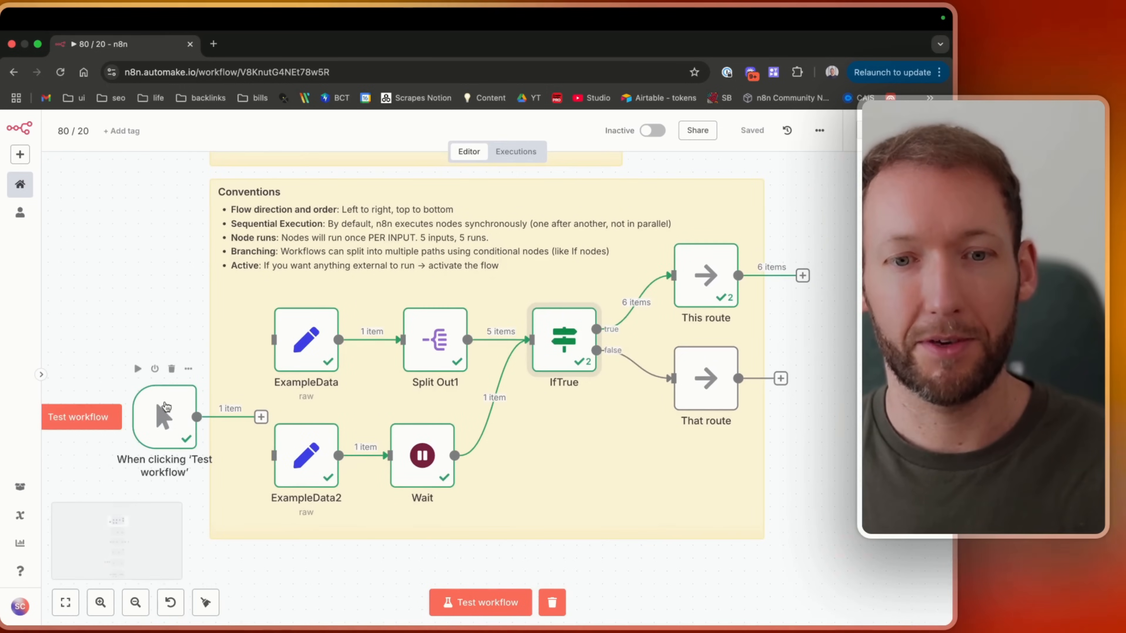
# Reposition the manual trigger node in the Core Trigger Nodes section and save the workflow.
pyautogui.moveTo(165, 407); pyautogui.dragTo(284, 439)
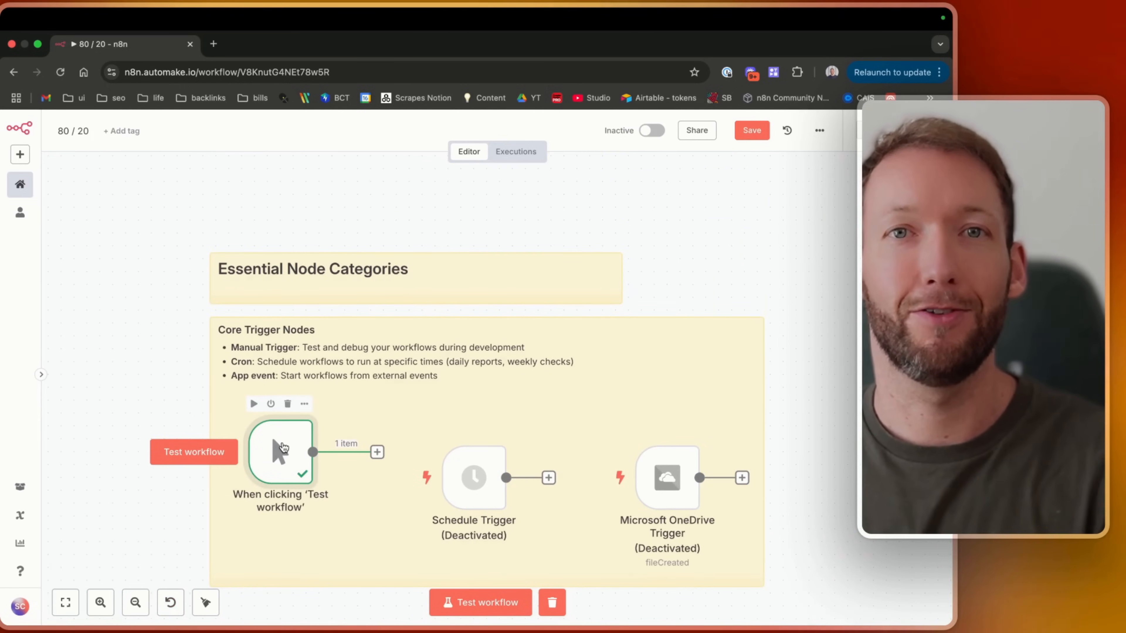
pyautogui.scroll(5, 284, 447)
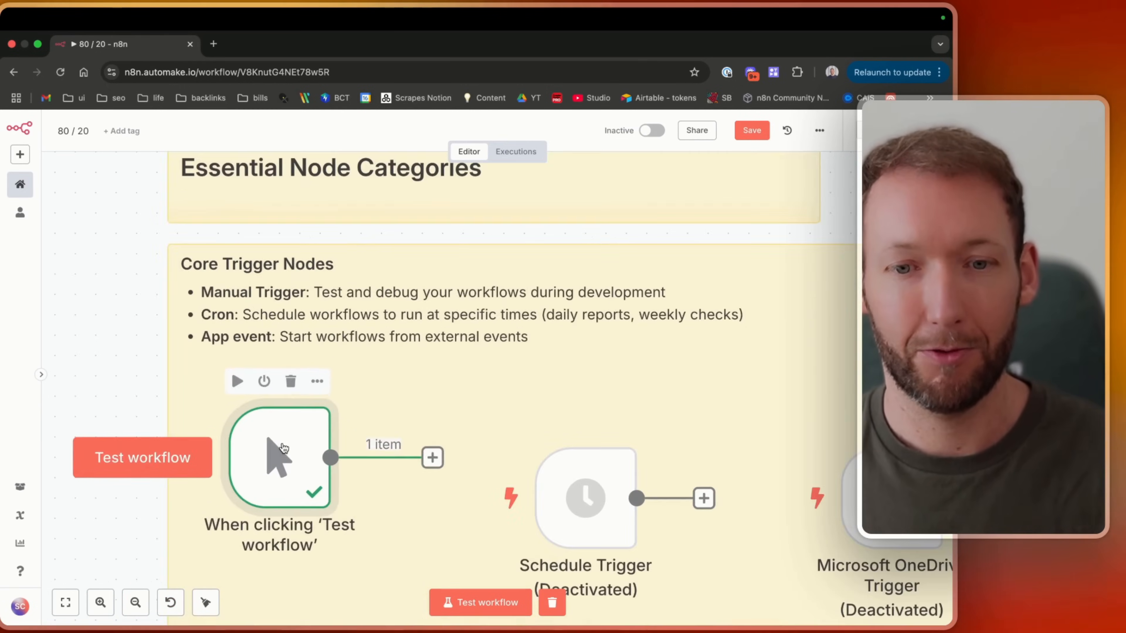
pyautogui.moveTo(282, 496); pyautogui.dragTo(283, 476)
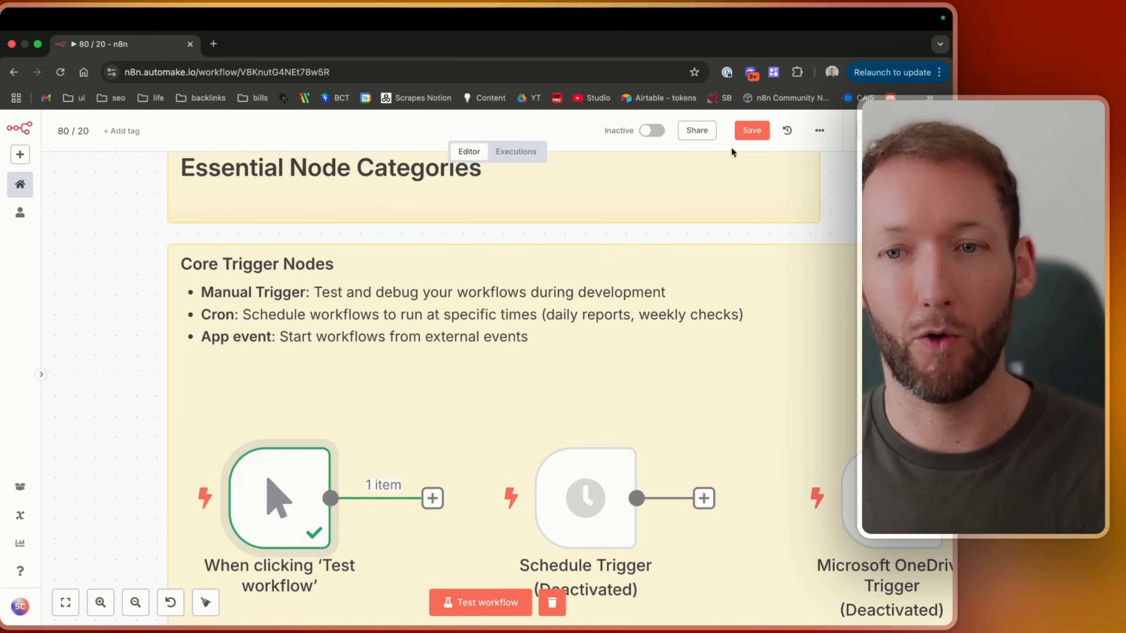
pyautogui.press('super+s')
pyautogui.scroll(-3, 312, 536)
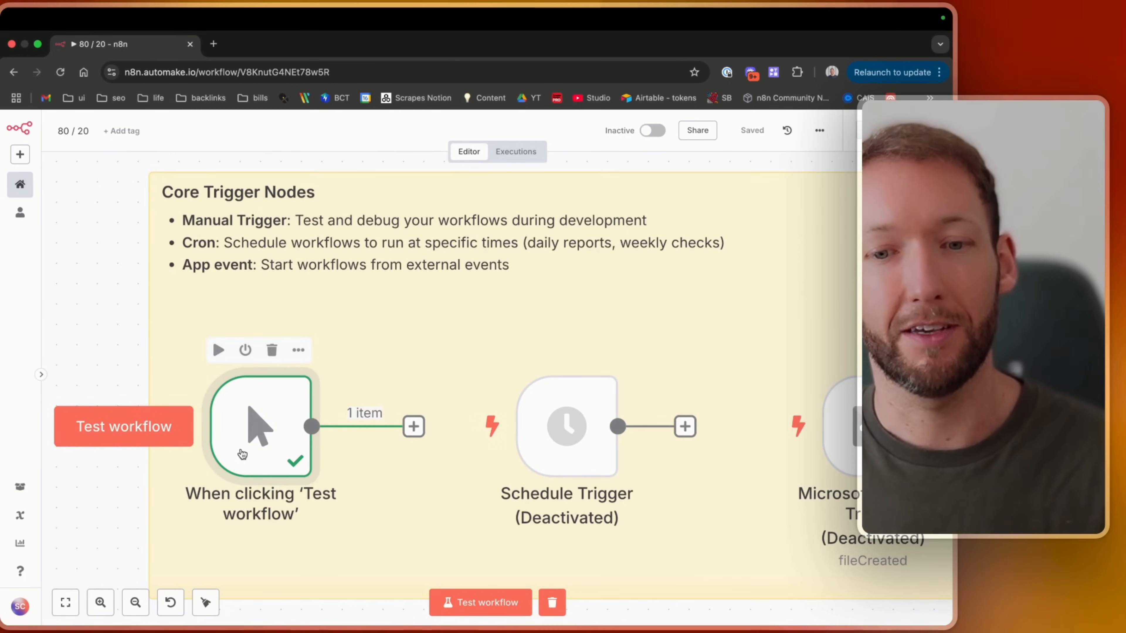
# Enable the Schedule Trigger node and open its parameters.
pyautogui.click(454, 604)
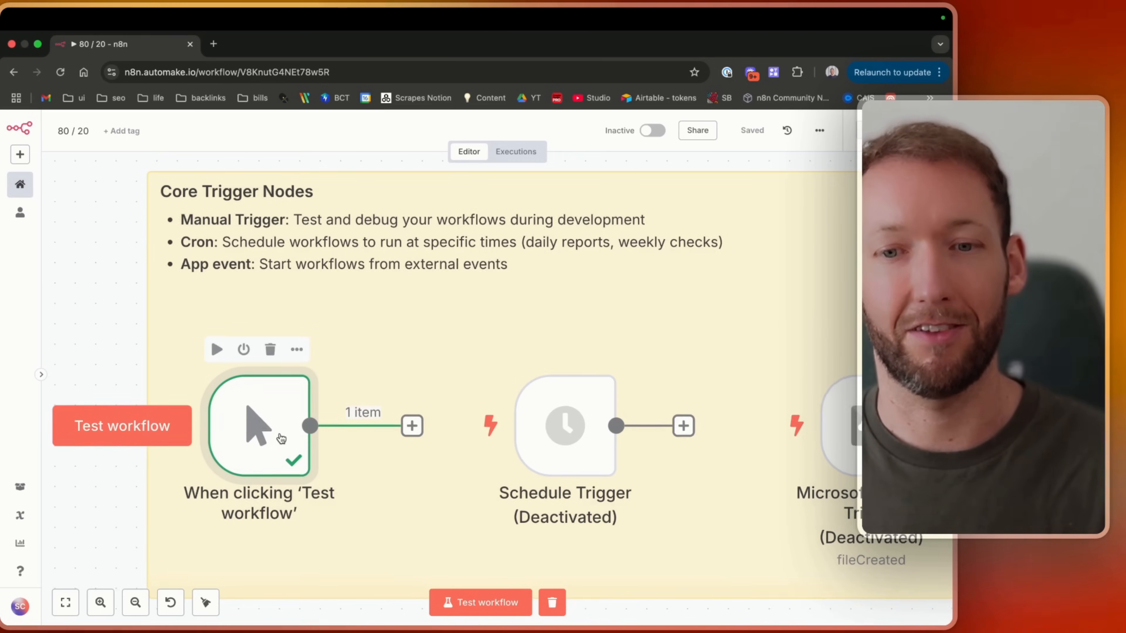
pyautogui.hscroll(3, 281, 438)
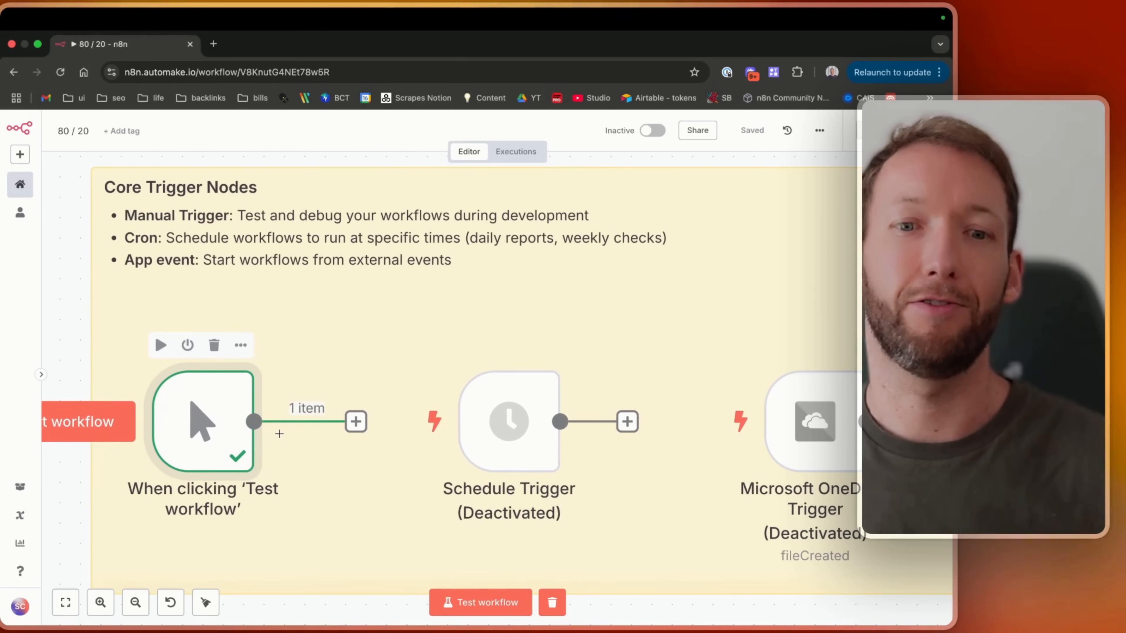
pyautogui.hscroll(3, 280, 433)
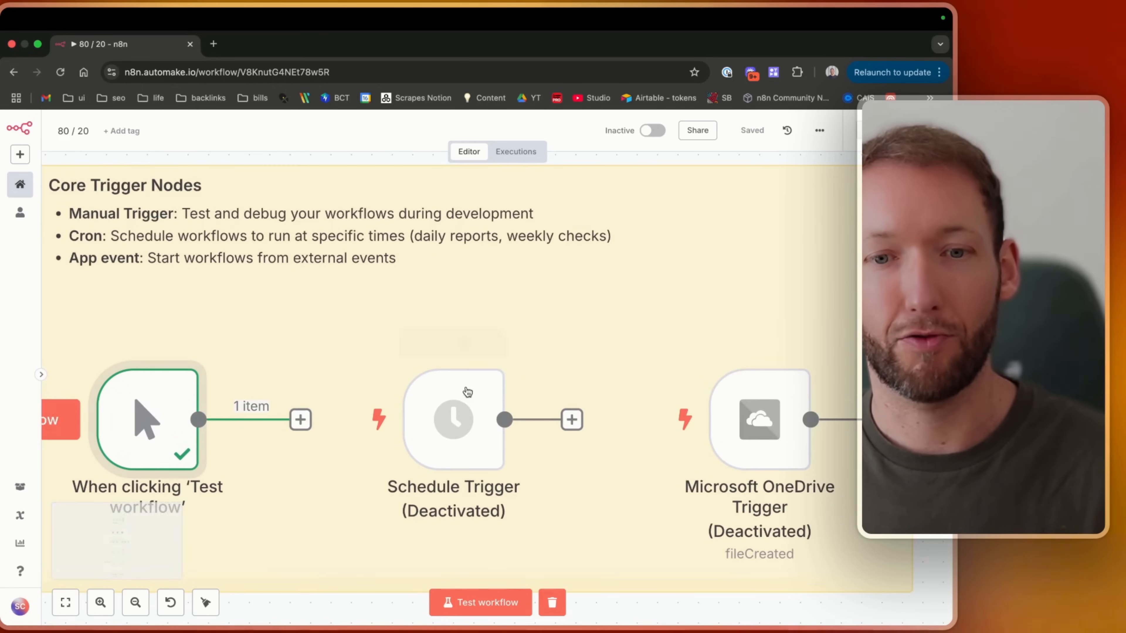
pyautogui.click(456, 450)
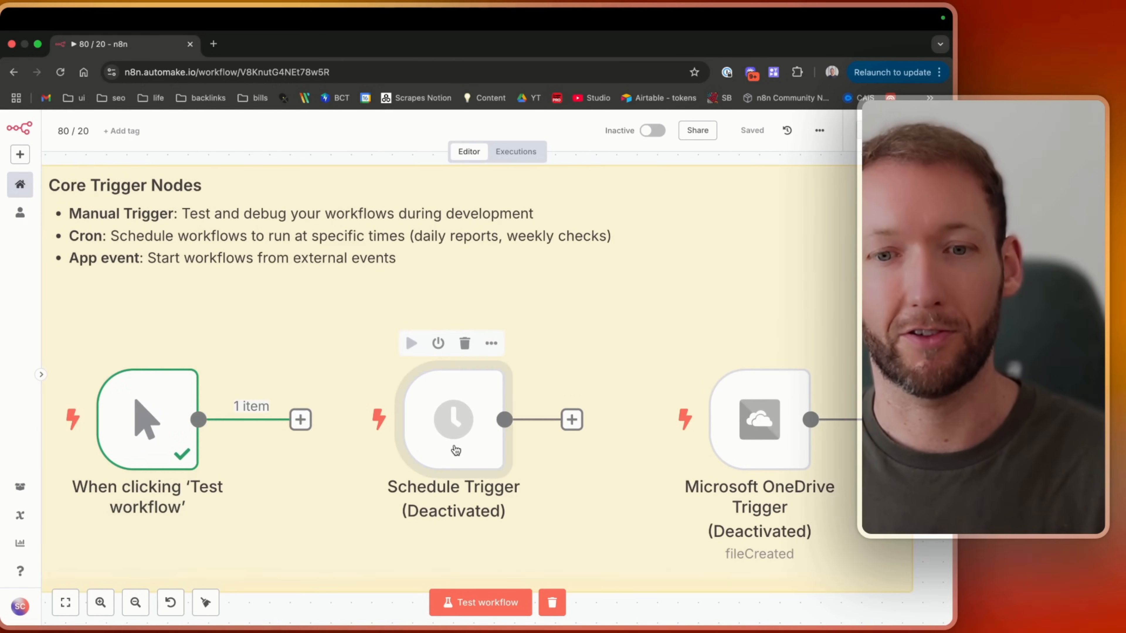
pyautogui.press('d')
pyautogui.doubleClick(455, 449)
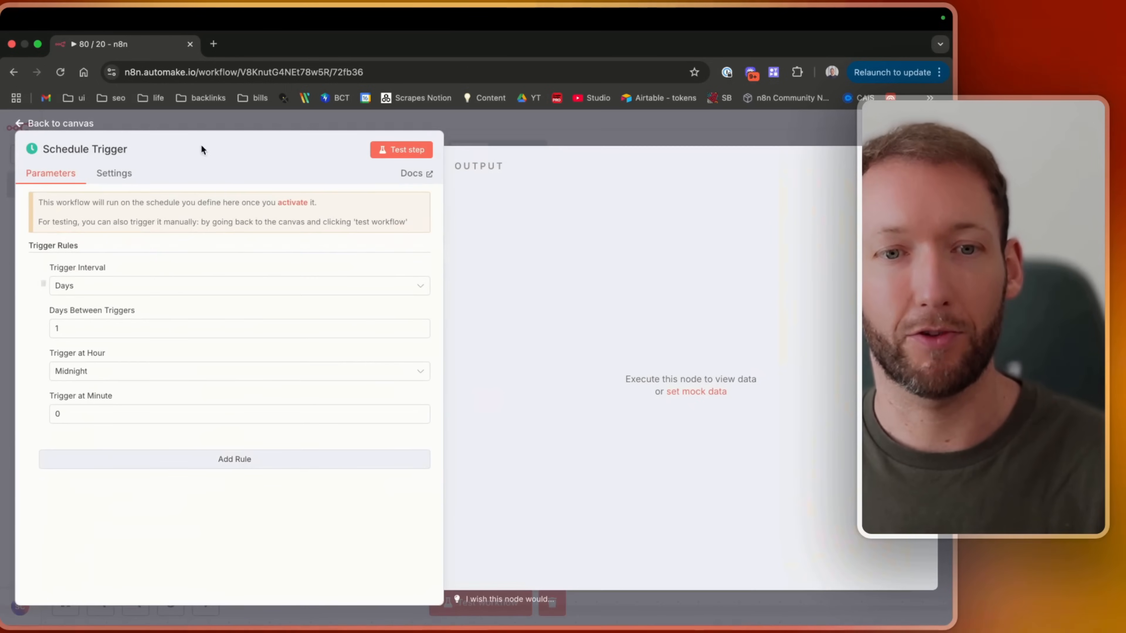
# Keep the trigger interval at Days and set Trigger at Hour to 5am.
pyautogui.click(97, 288)
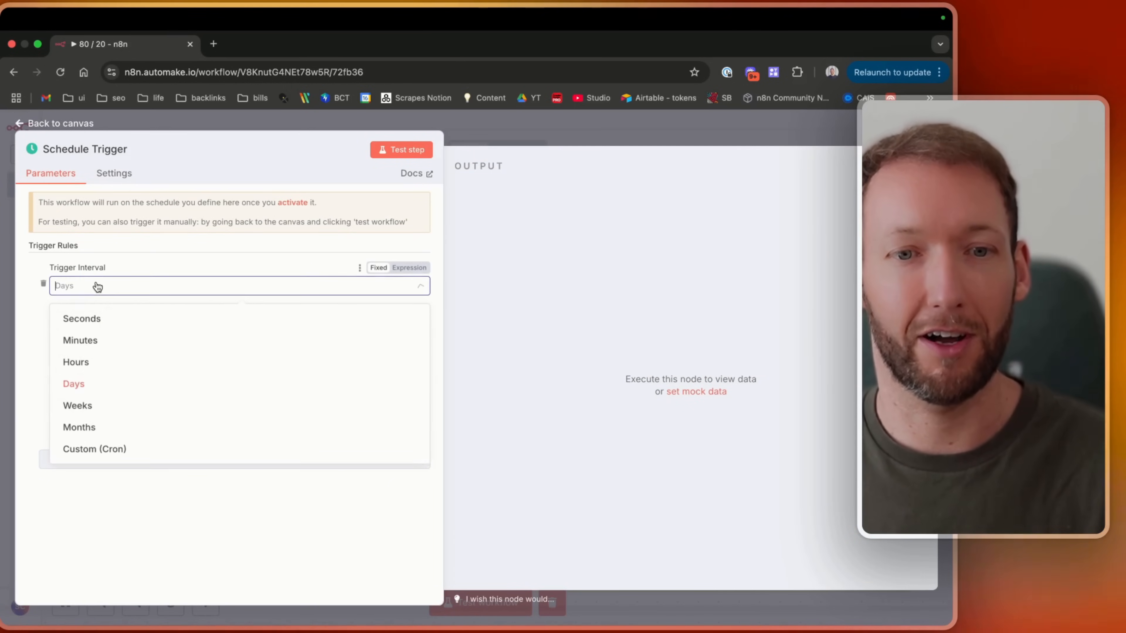
pyautogui.click(110, 284)
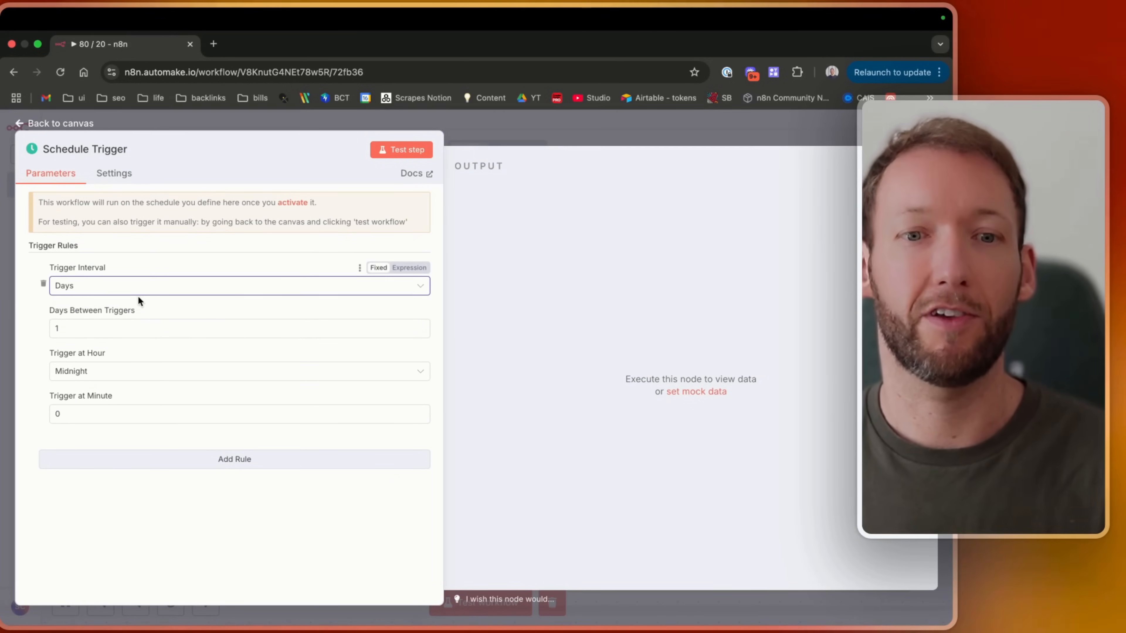
pyautogui.click(98, 371)
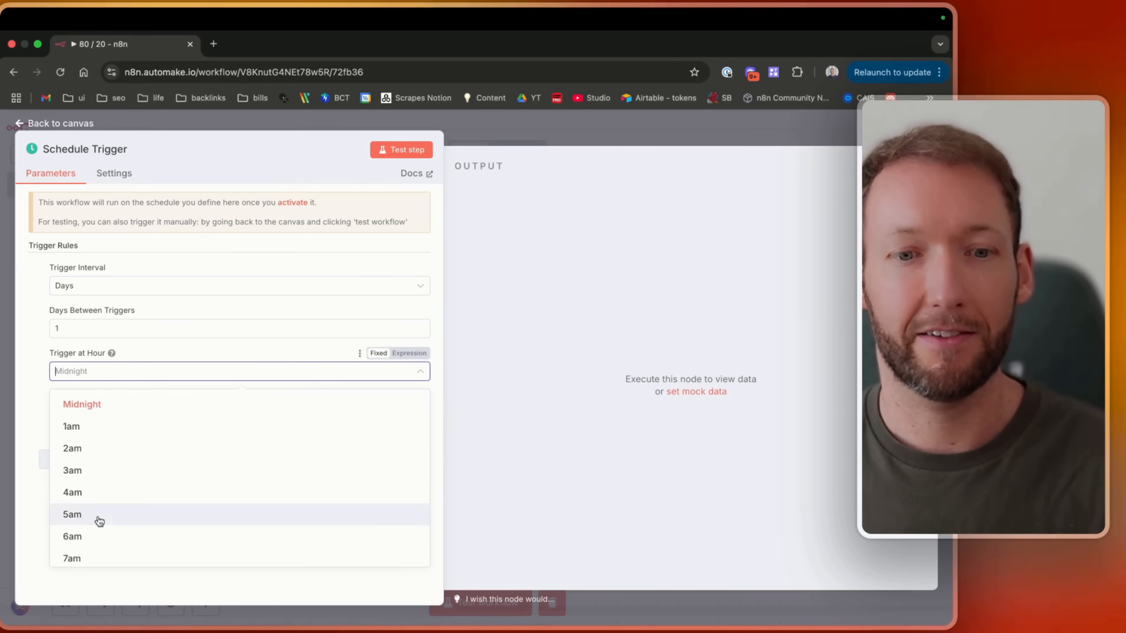
pyautogui.click(73, 514)
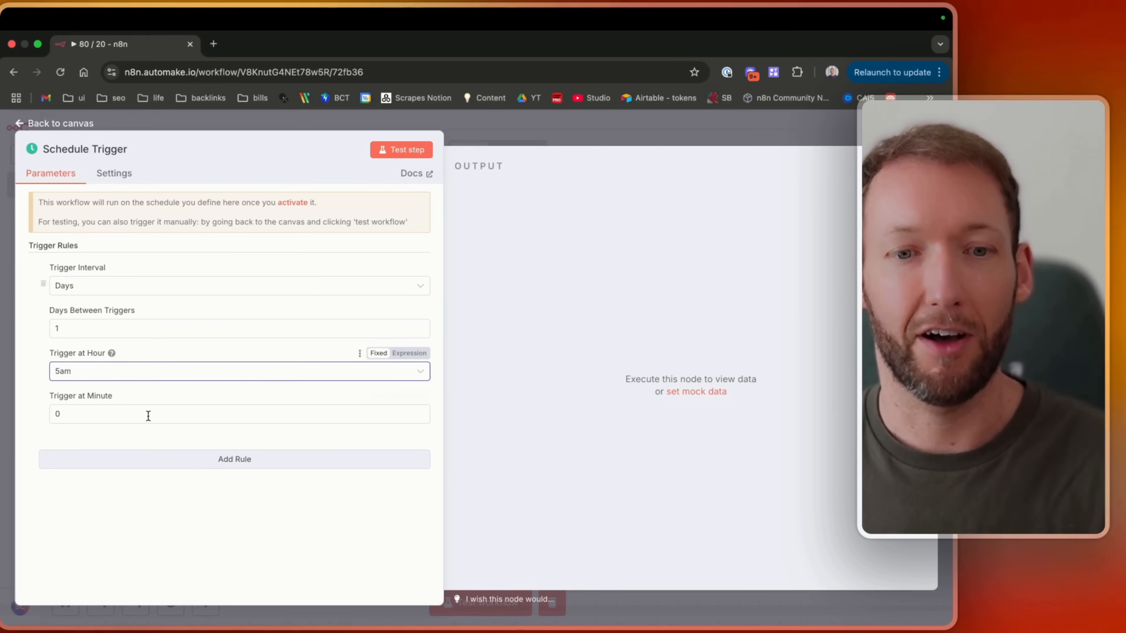
# Return to the canvas and switch the workflow's activation toggle off.
pyautogui.click(76, 129)
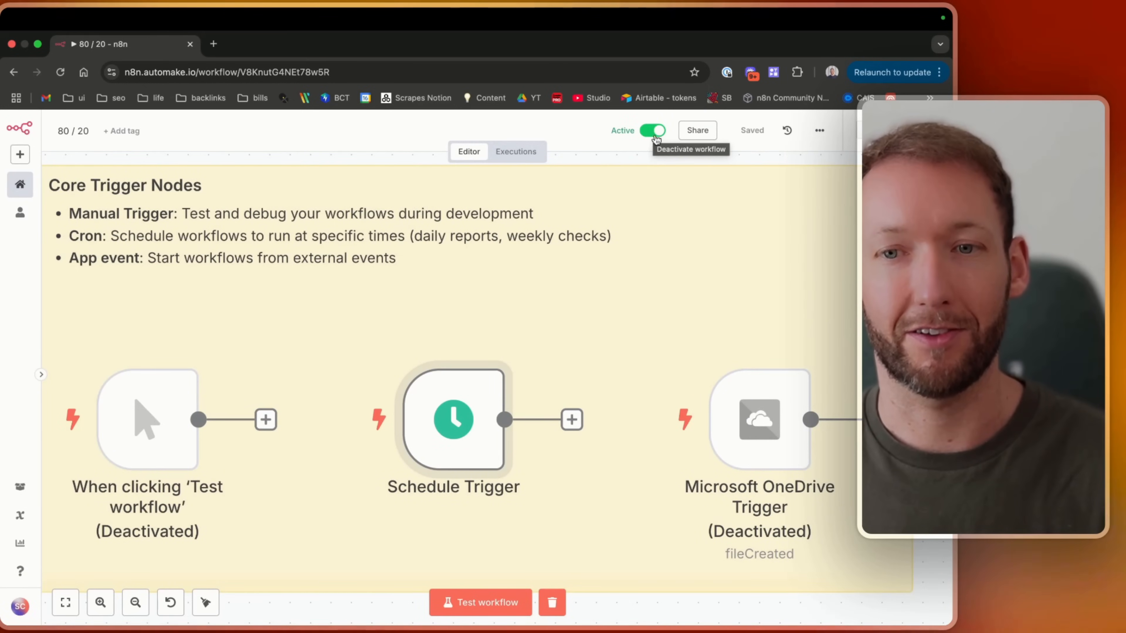
pyautogui.moveTo(416, 424)
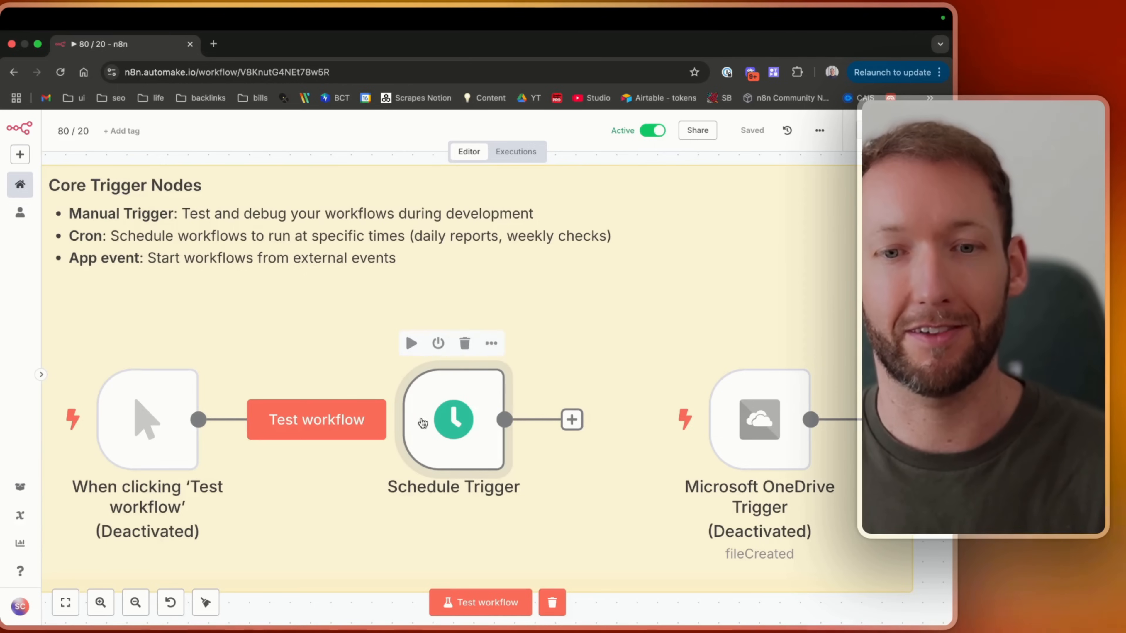
pyautogui.click(652, 131)
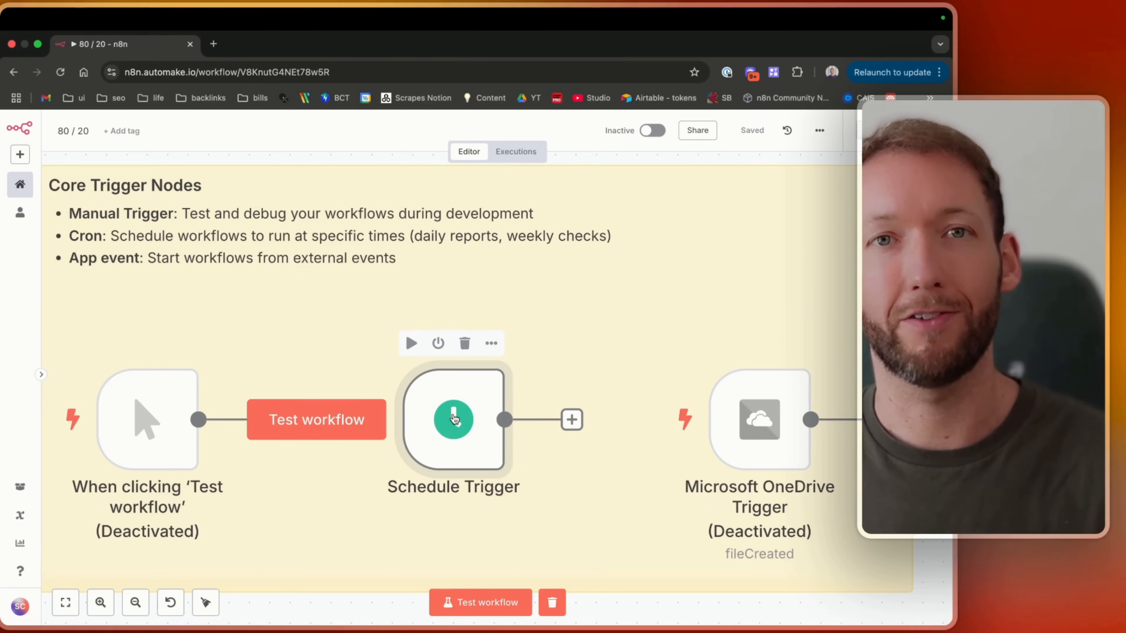
# Disable the Schedule Trigger node and open its parameters.
pyautogui.press('d')
pyautogui.doubleClick(453, 419)
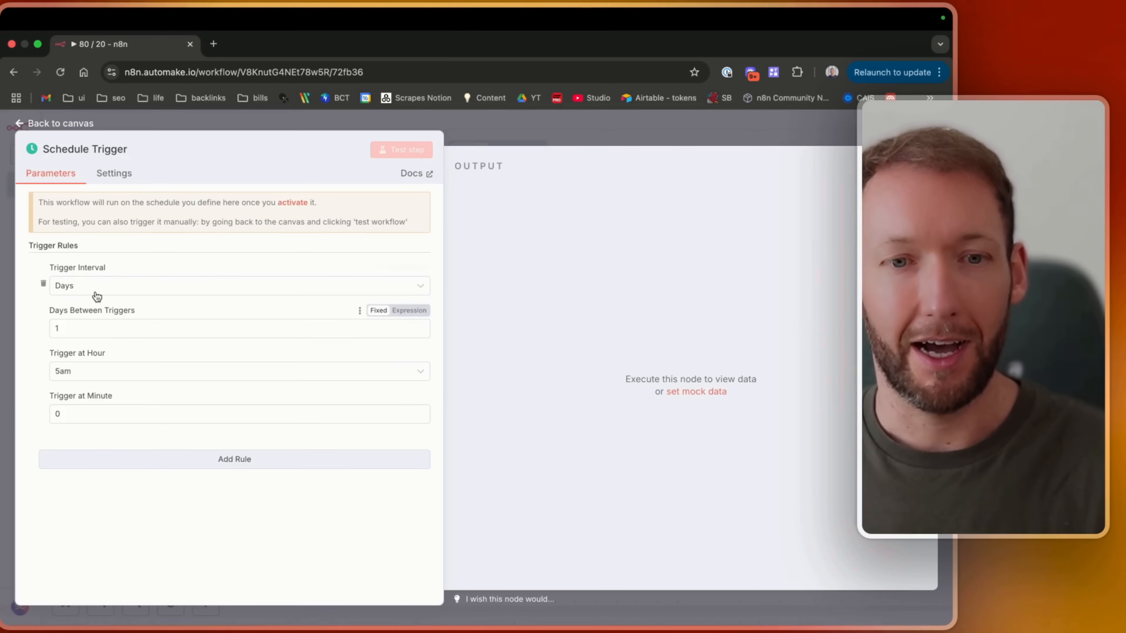
# Switch the trigger interval to Custom (Cron) and highlight the expression format line.
pyautogui.click(97, 291)
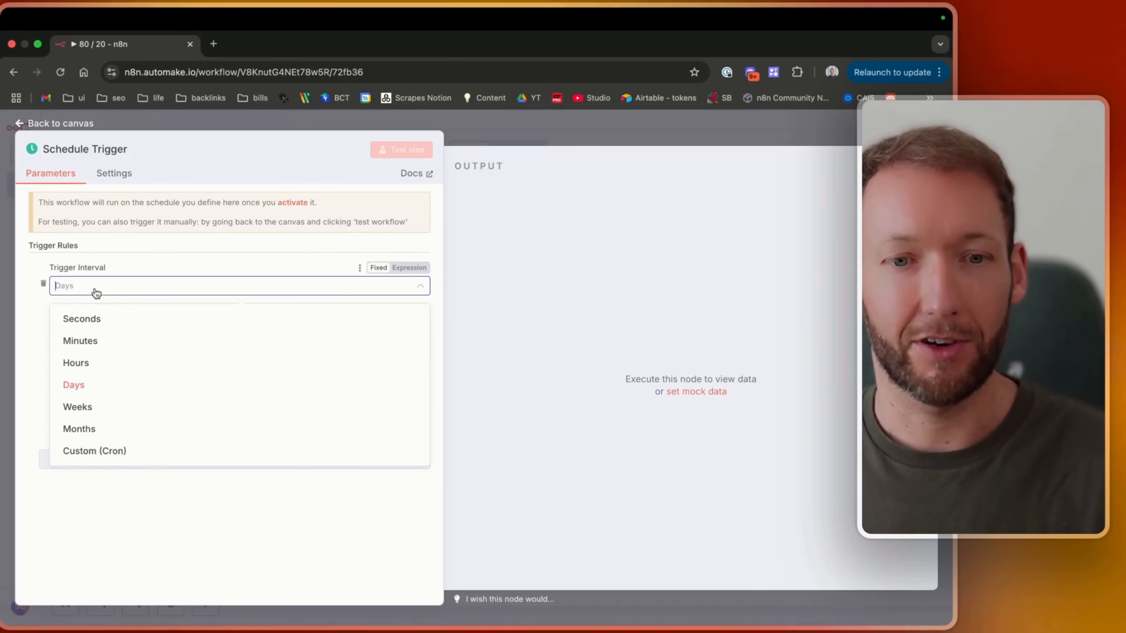
pyautogui.click(114, 455)
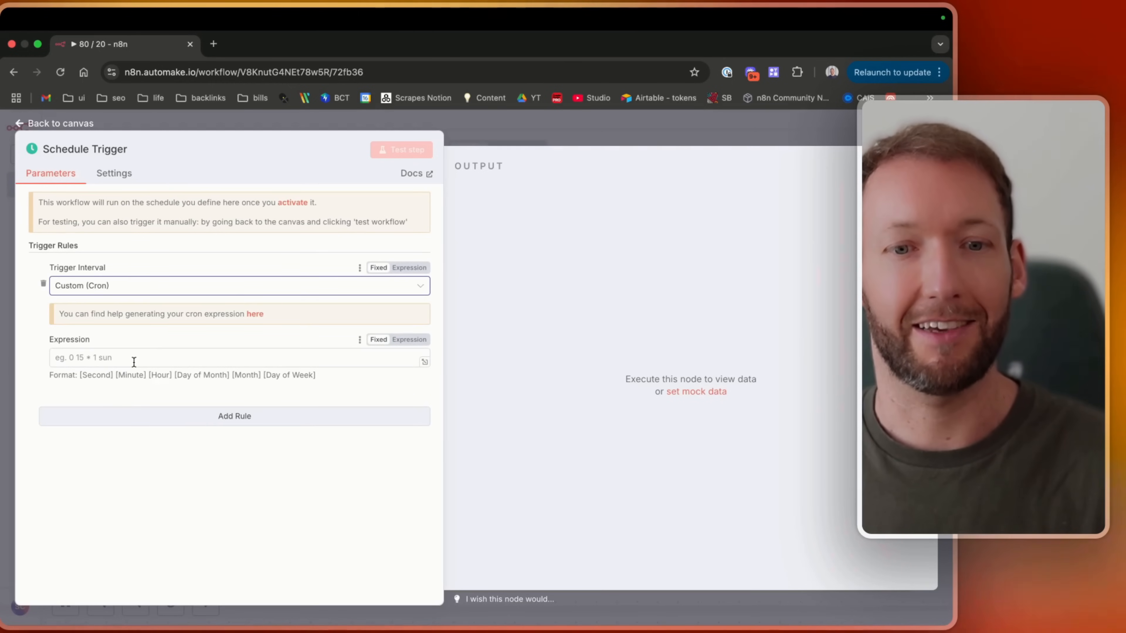
pyautogui.moveTo(81, 374); pyautogui.dragTo(325, 382)
pyautogui.click(325, 382)
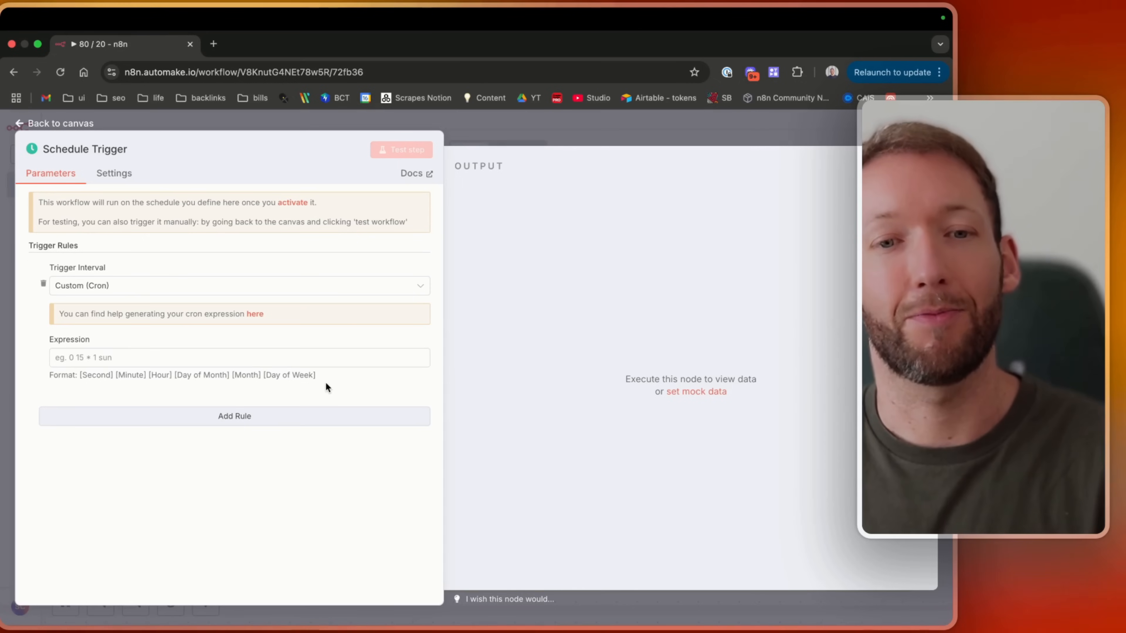
# Set the trigger interval to Minutes, return to the canvas and save the workflow.
pyautogui.click(154, 286)
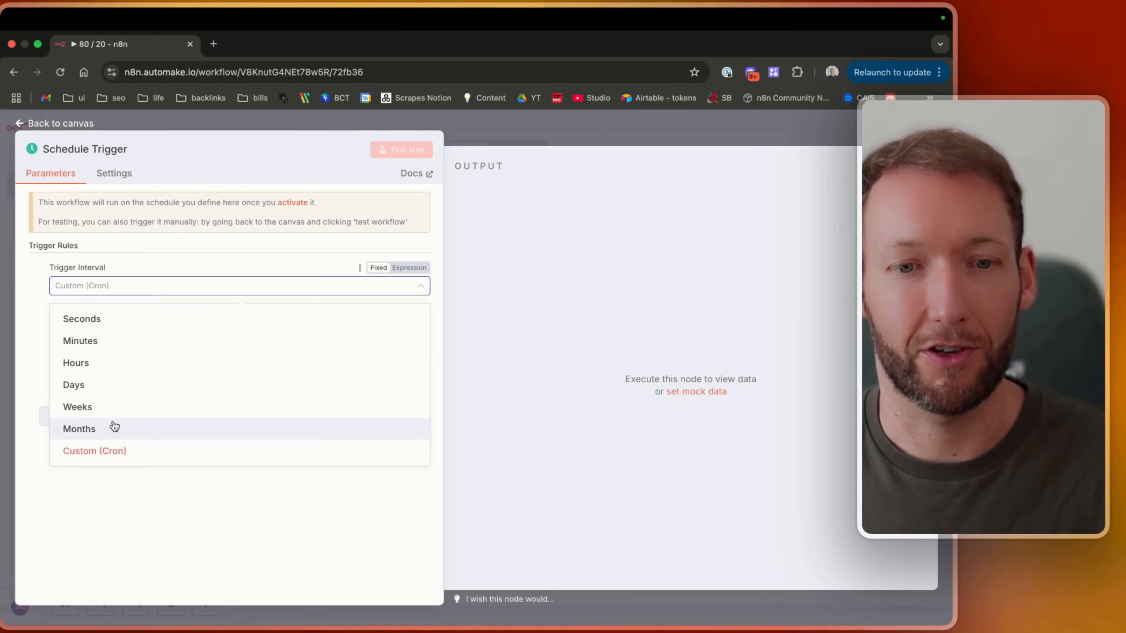
pyautogui.click(101, 341)
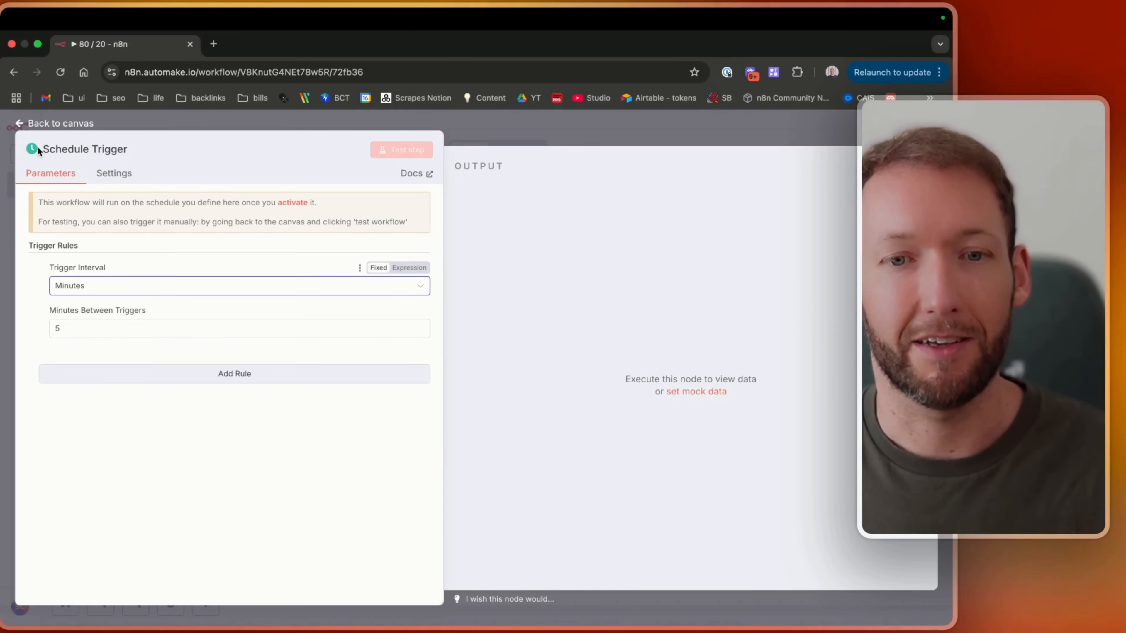
pyautogui.click(24, 124)
pyautogui.click(738, 137)
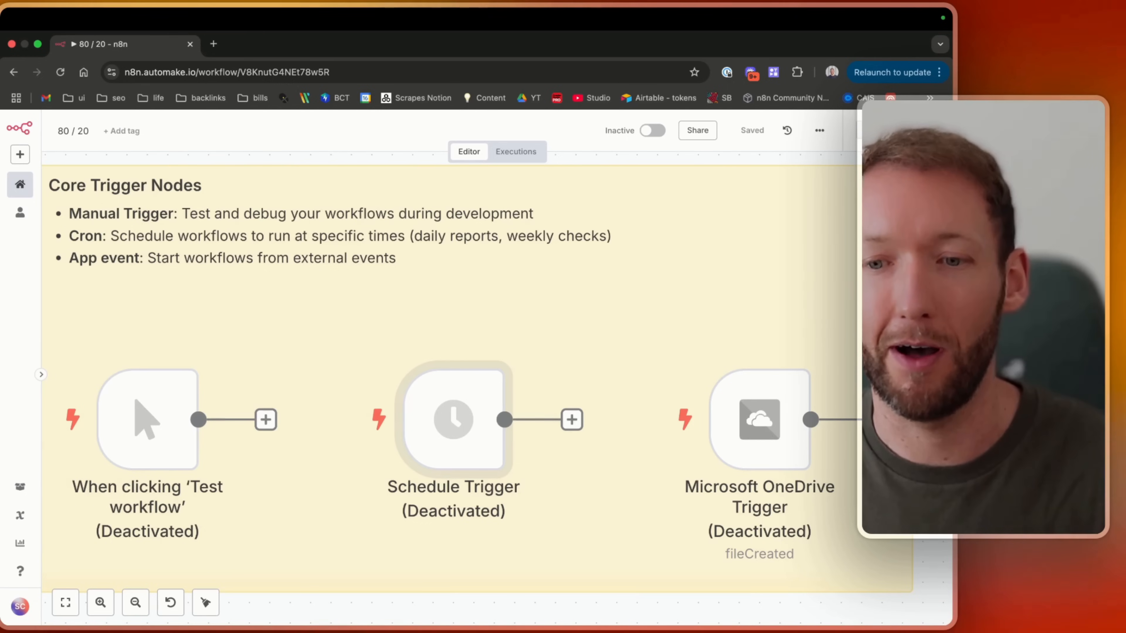
# Enable the Microsoft OneDrive Trigger node.
pyautogui.click(744, 343)
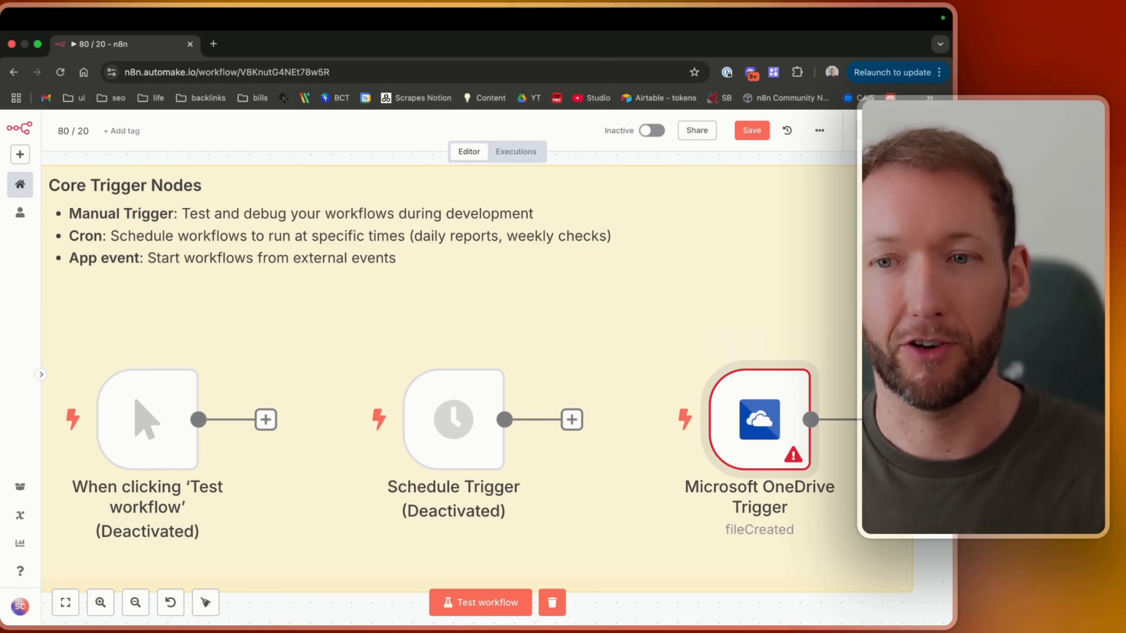
pyautogui.press('Tab')
pyautogui.click(804, 544)
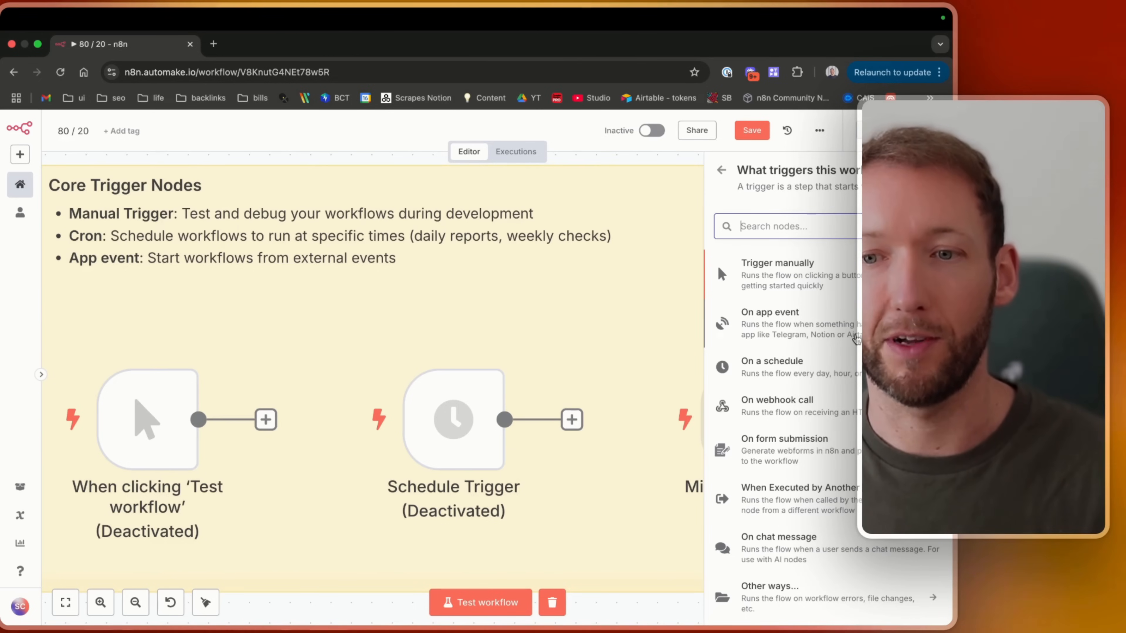
pyautogui.click(722, 171)
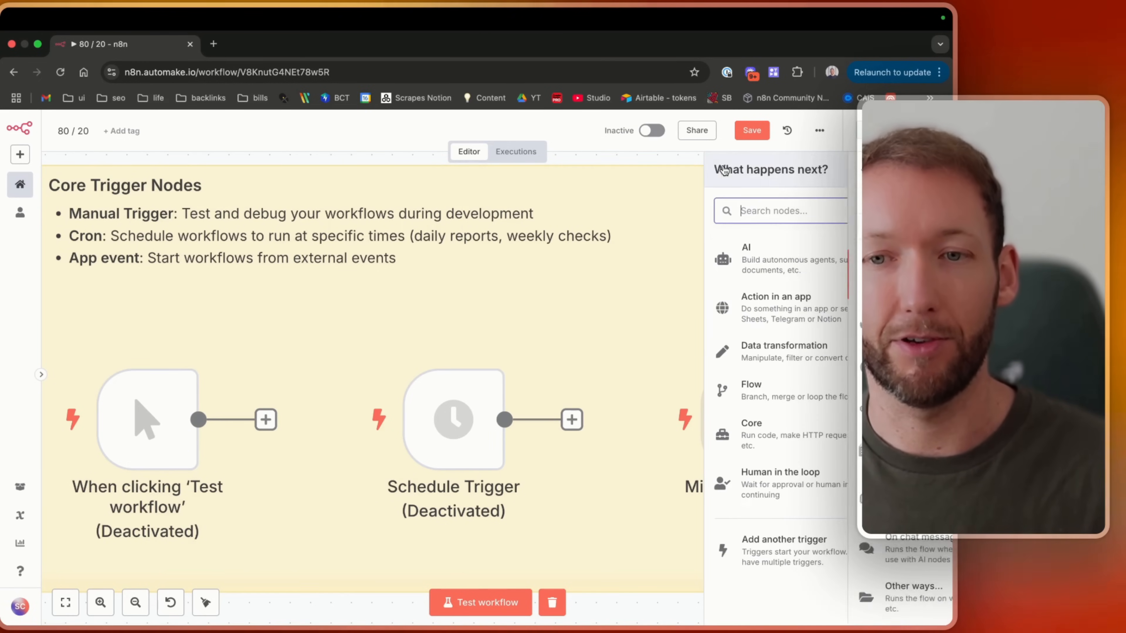
pyautogui.click(665, 247)
# Open the Microsoft OneDrive Trigger's parameters and review its poll-time Mode and Trigger On options.
pyautogui.doubleClick(781, 381)
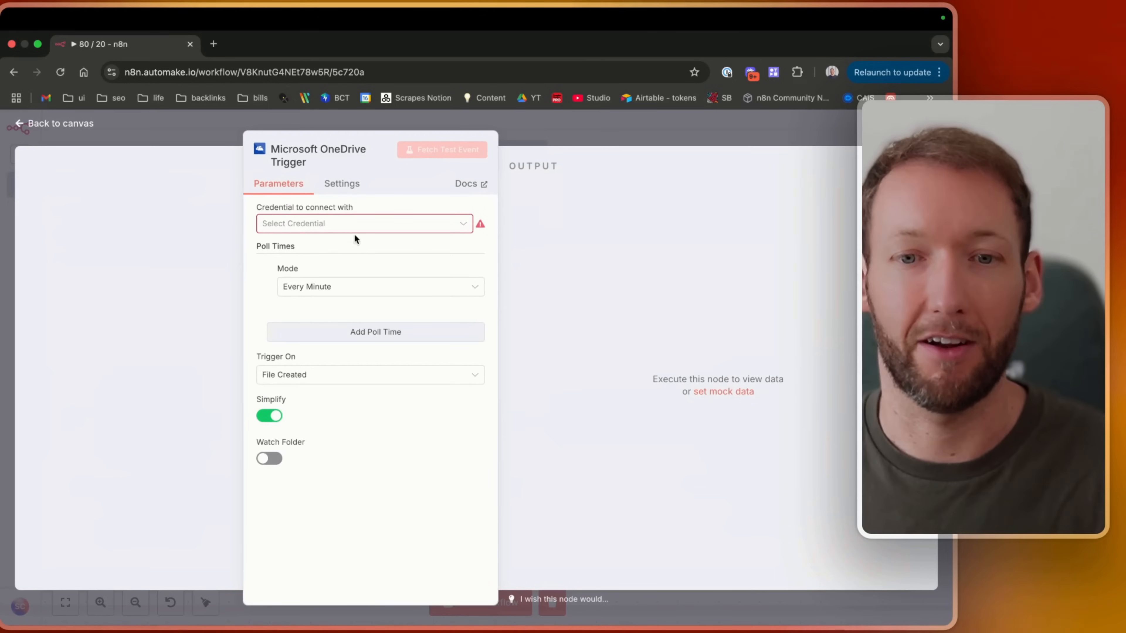
pyautogui.click(351, 293)
pyautogui.click(350, 292)
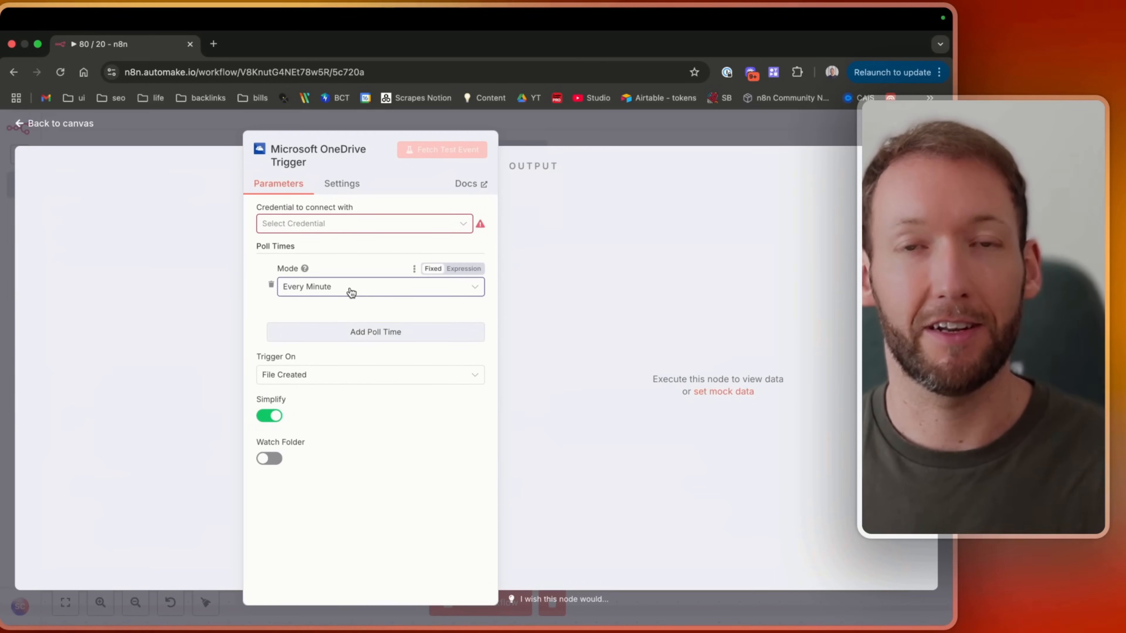
pyautogui.click(351, 292)
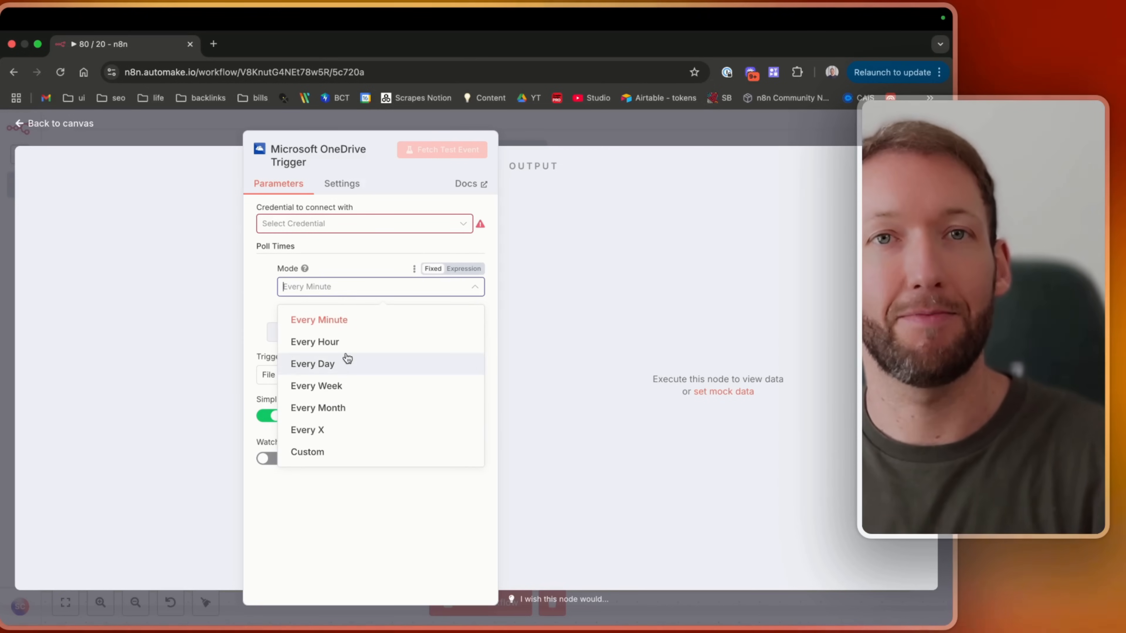
pyautogui.click(340, 264)
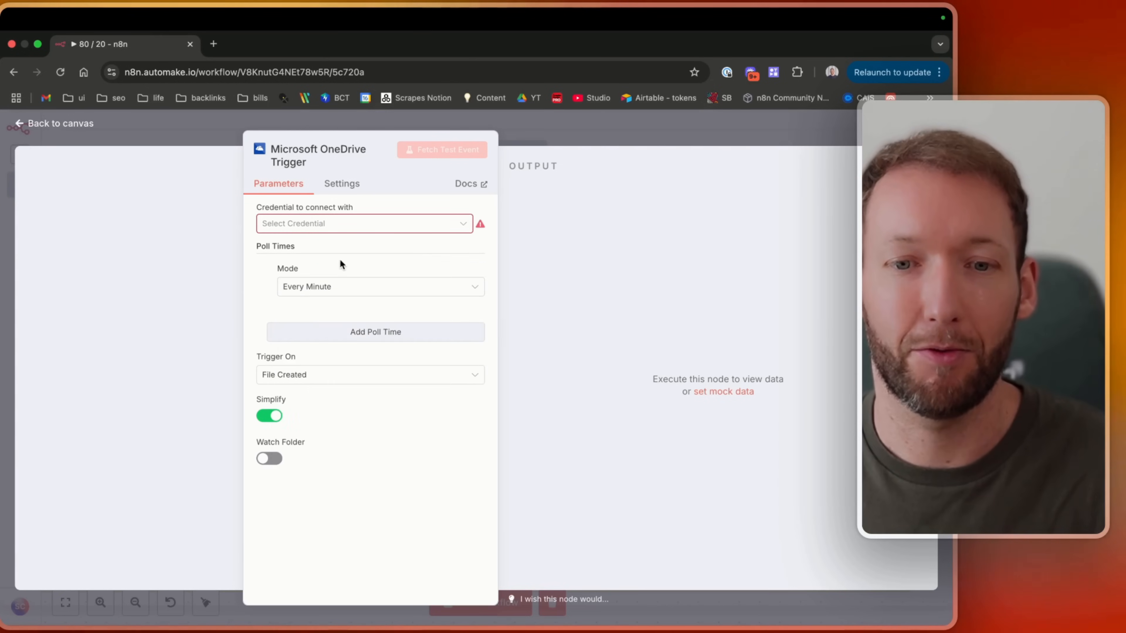
pyautogui.click(341, 292)
pyautogui.click(341, 294)
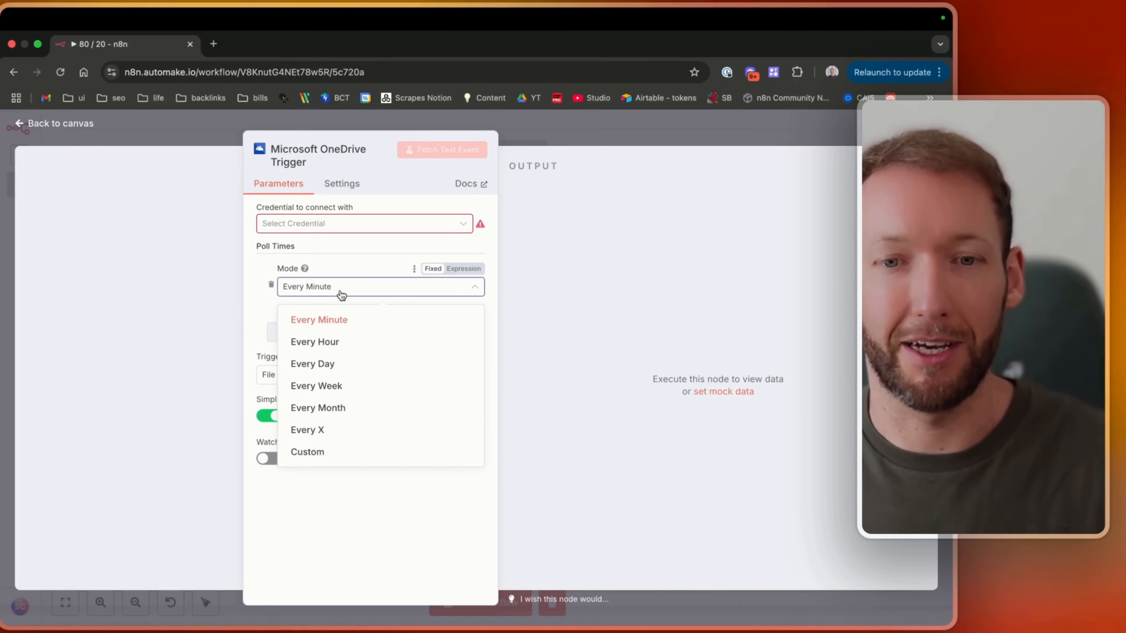
pyautogui.click(319, 382)
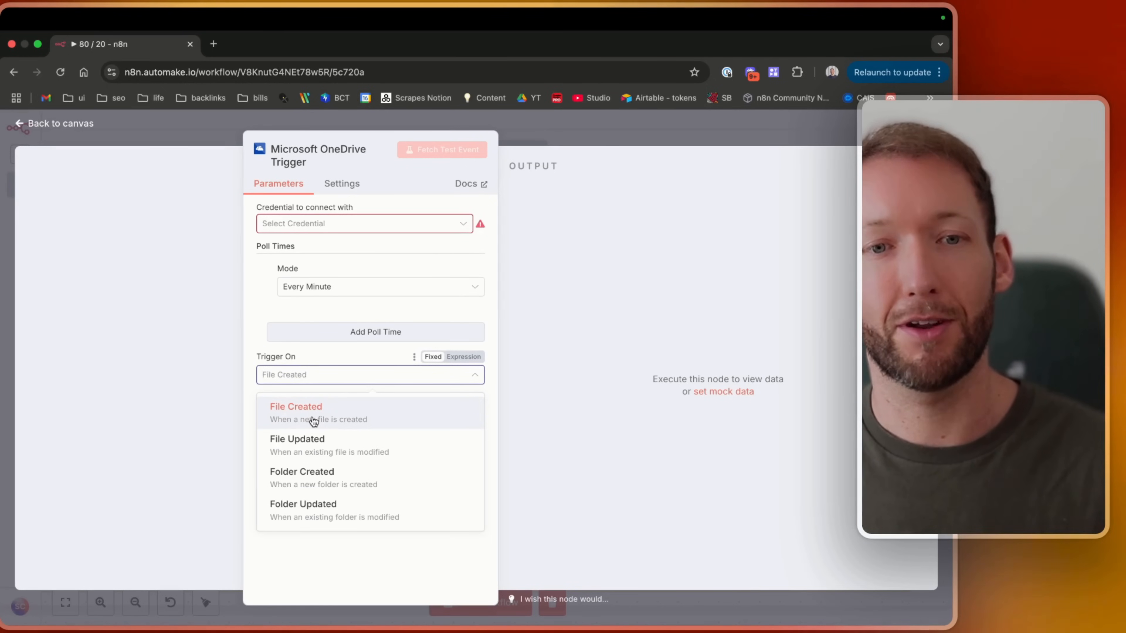
pyautogui.click(94, 180)
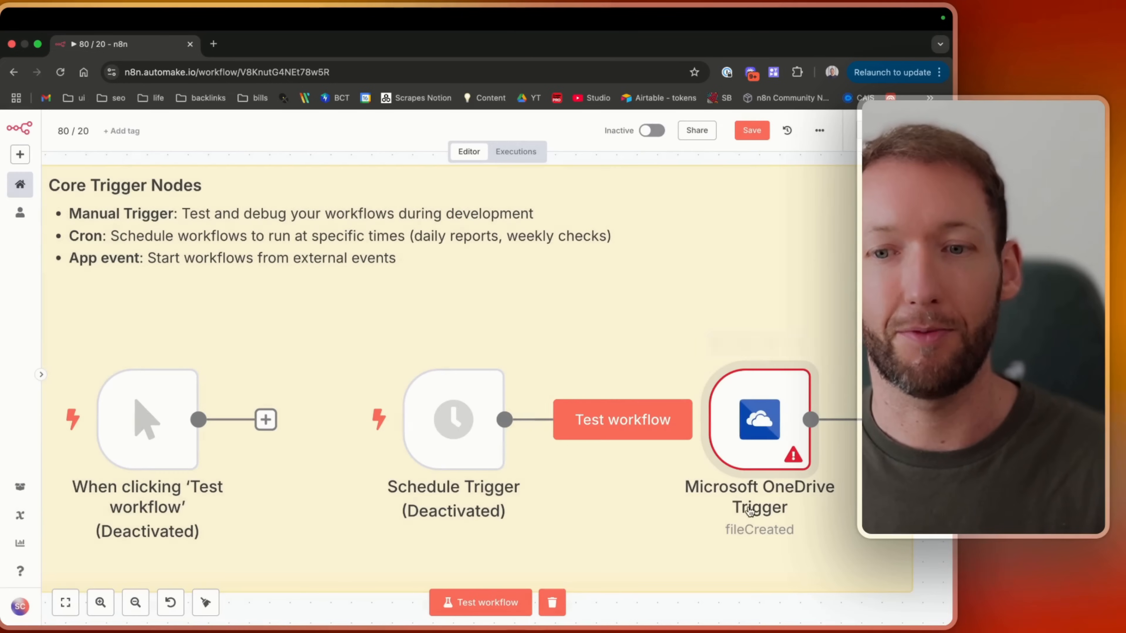
# Search the node panel for Google Sheets, review its actions and triggers, and save the workflow.
pyautogui.moveTo(734, 430)
pyautogui.press('Tab')
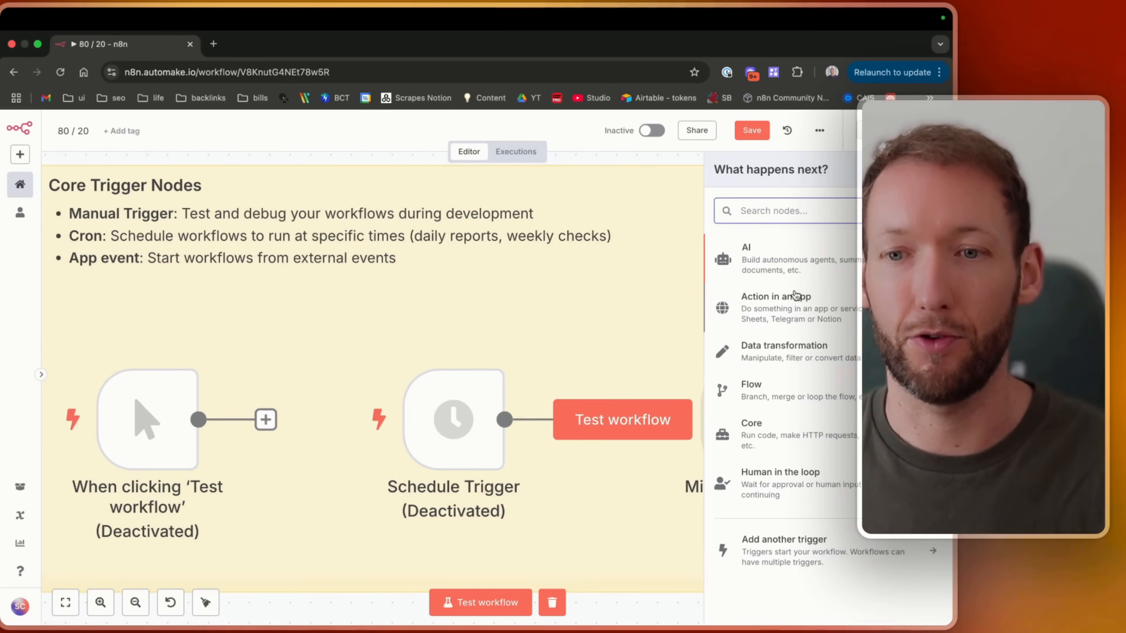
pyautogui.write('gsheet')
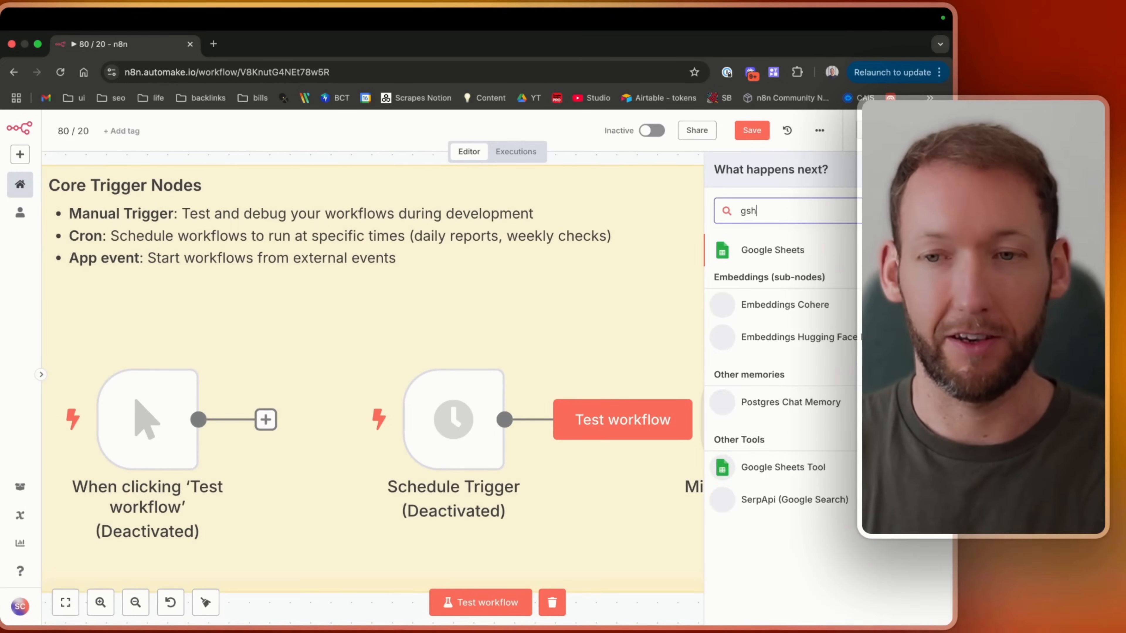
pyautogui.click(849, 256)
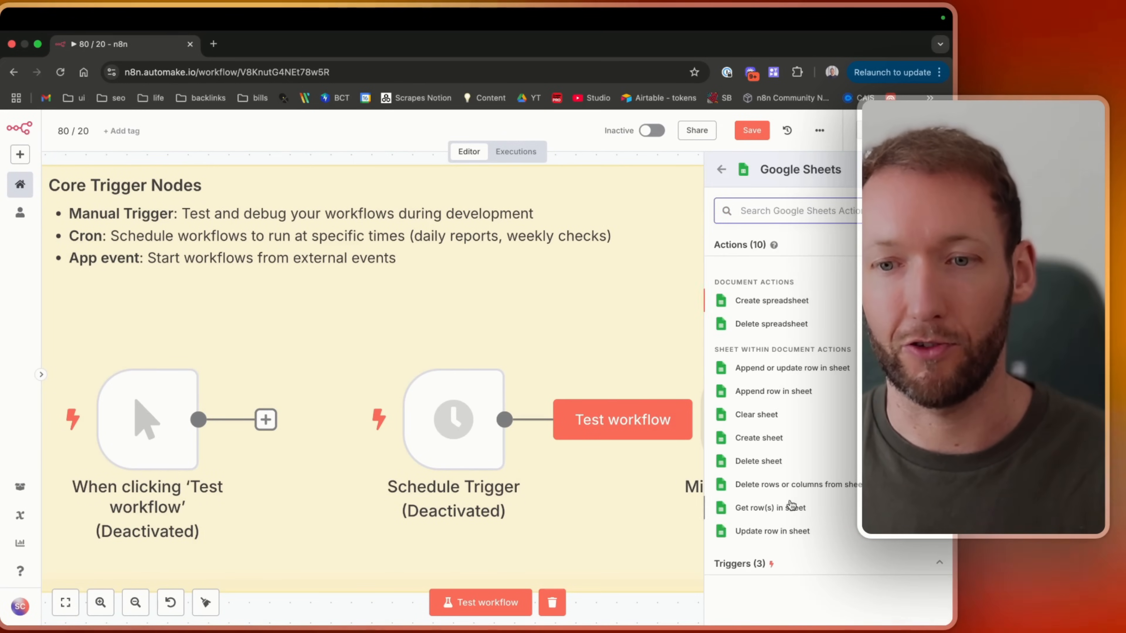
pyautogui.scroll(-2, 803, 574)
pyautogui.scroll(-1, 804, 575)
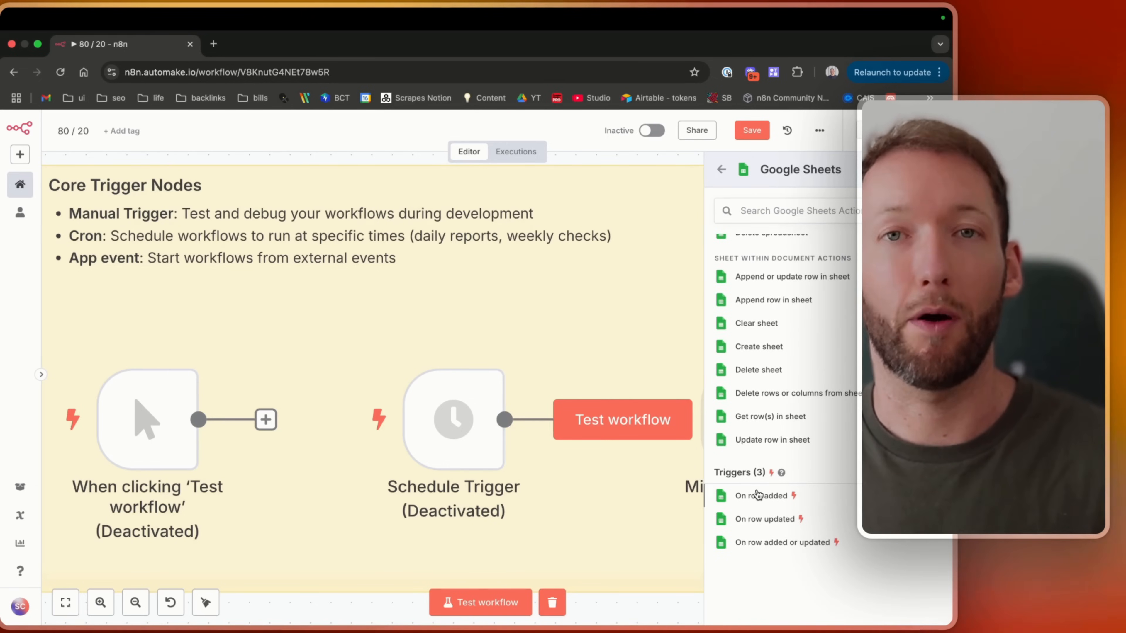
pyautogui.click(722, 169)
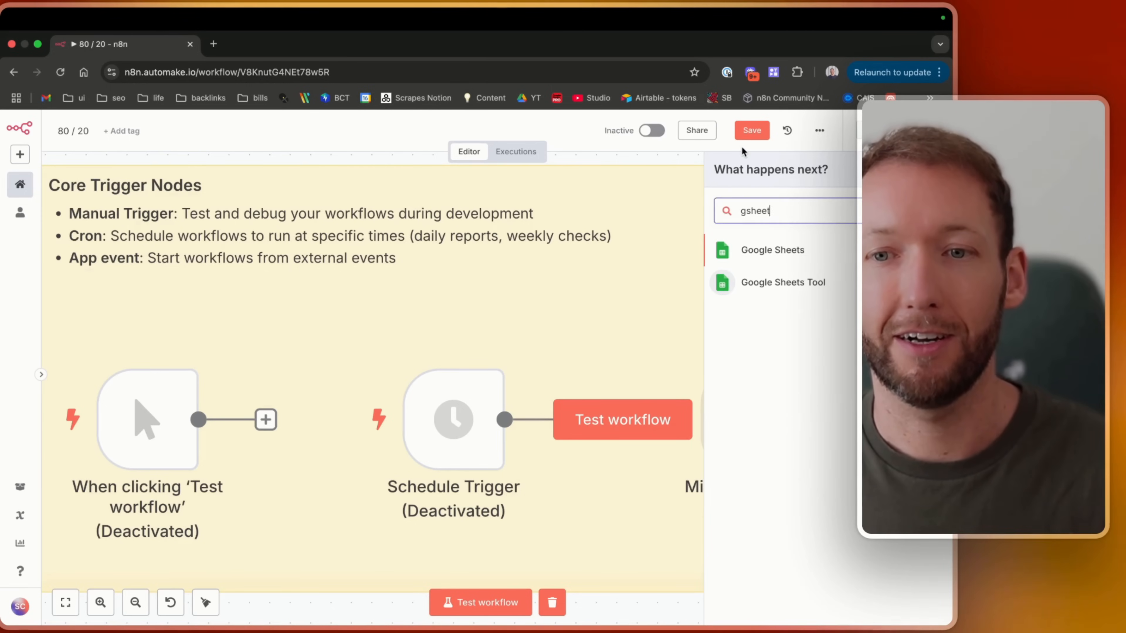
pyautogui.click(749, 133)
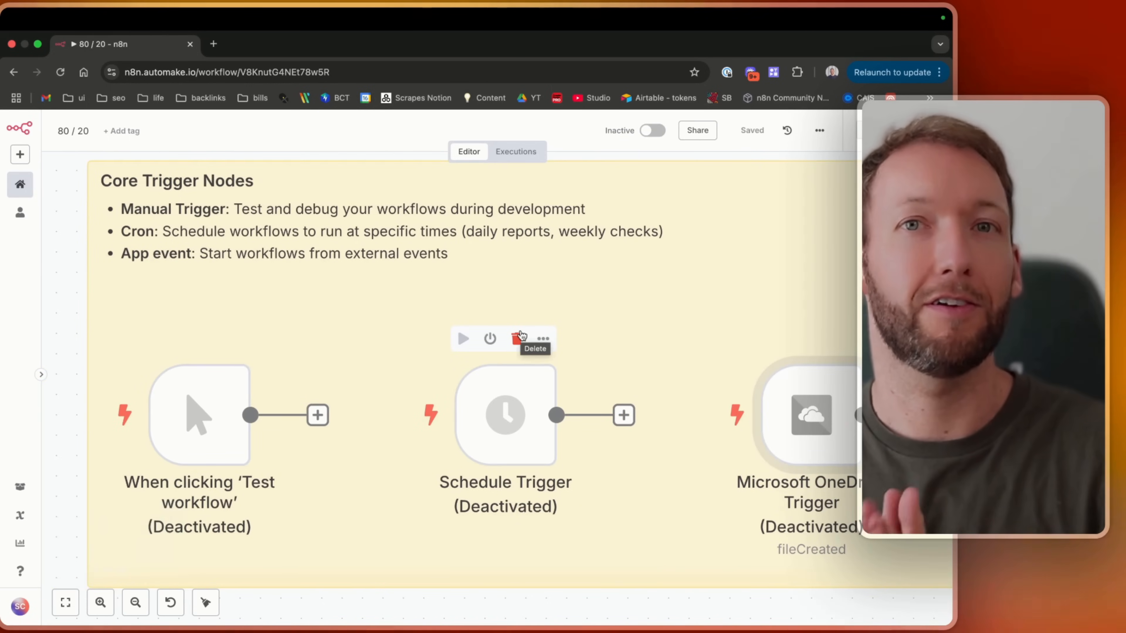
pyautogui.scroll(-10, 522, 336)
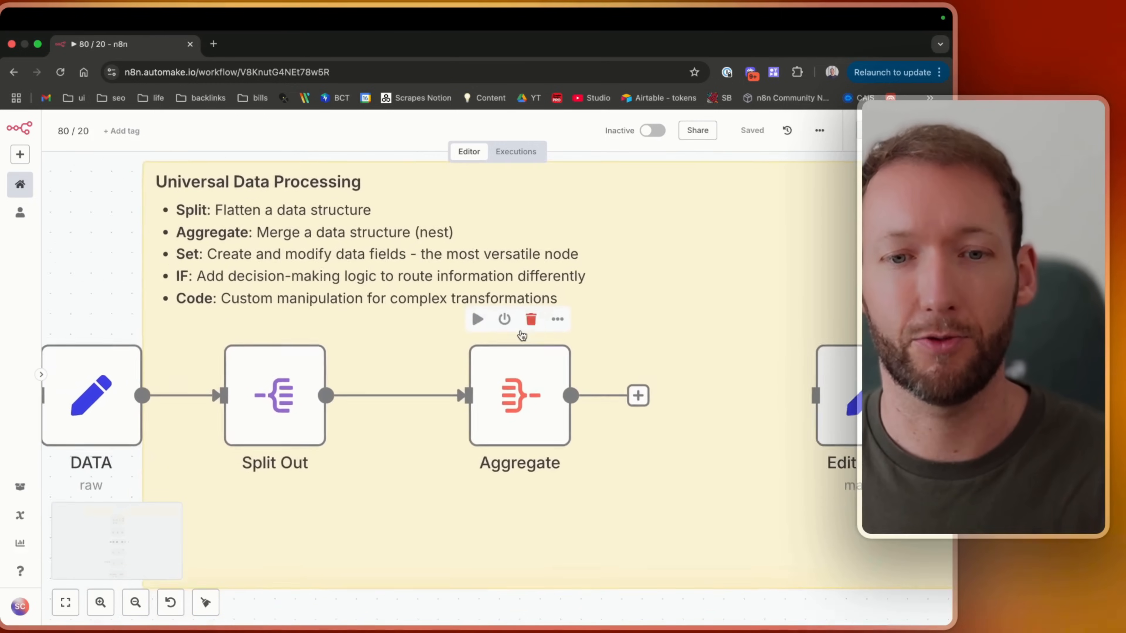
pyautogui.scroll(10, 521, 335)
pyautogui.moveTo(482, 306); pyautogui.dragTo(139, 517)
pyautogui.click(752, 130)
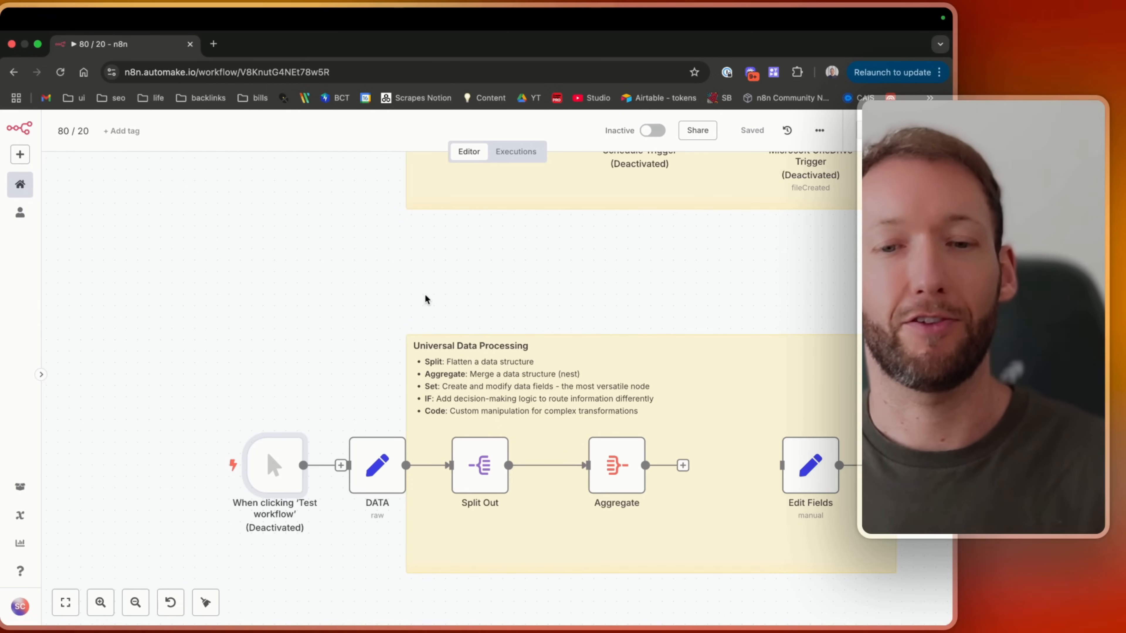
# Open the DATA node and scroll through its JSON lead data.
pyautogui.doubleClick(365, 480)
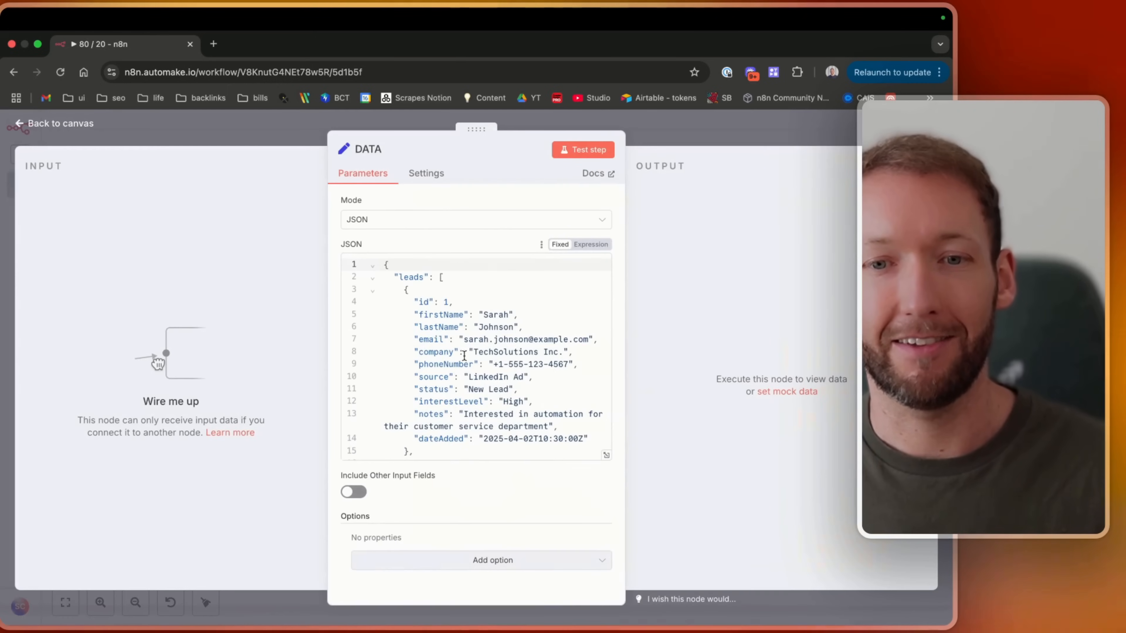
pyautogui.scroll(-1, 443, 374)
pyautogui.scroll(-5, 444, 373)
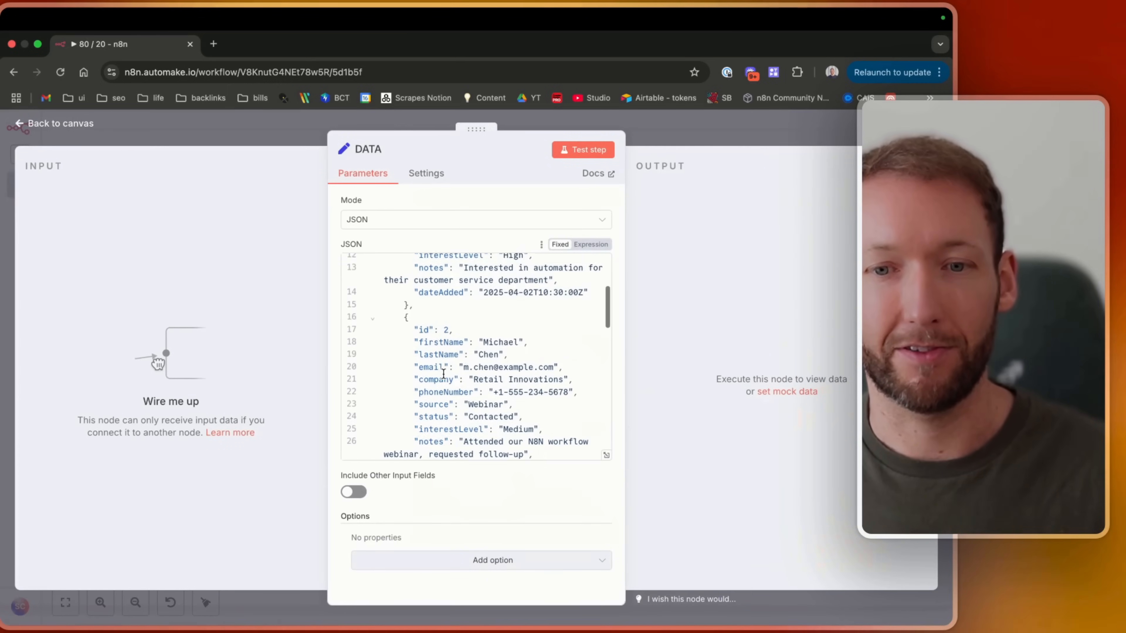
pyautogui.click(37, 125)
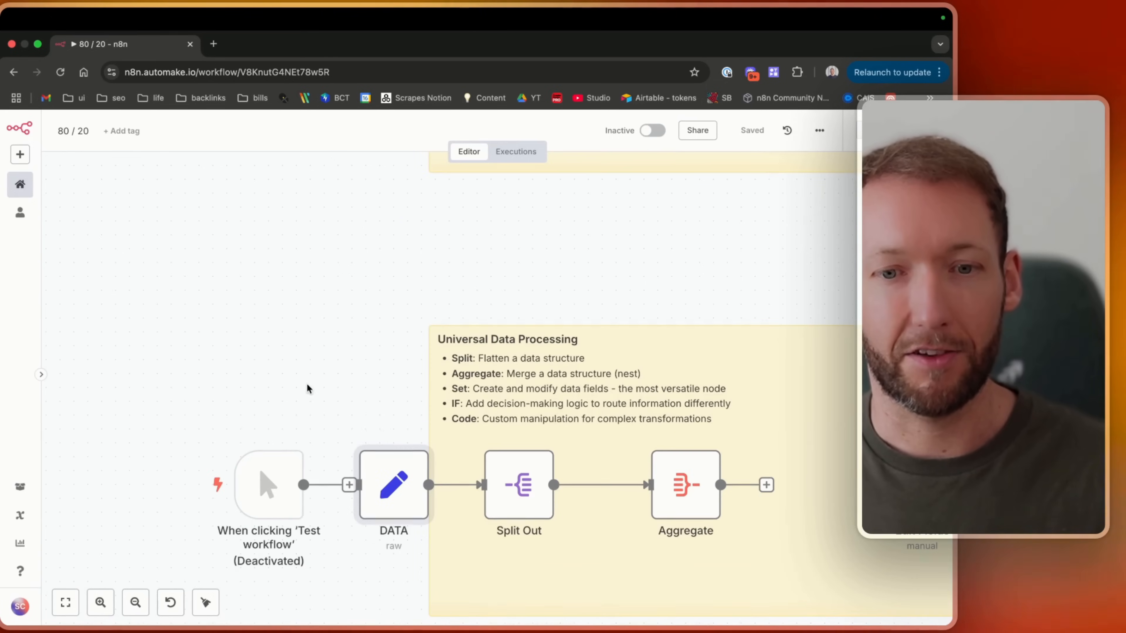
# Re-enable the manual 'When clicking Test workflow' trigger node and save the workflow.
pyautogui.click(294, 492)
pyautogui.press('d')
pyautogui.click(740, 134)
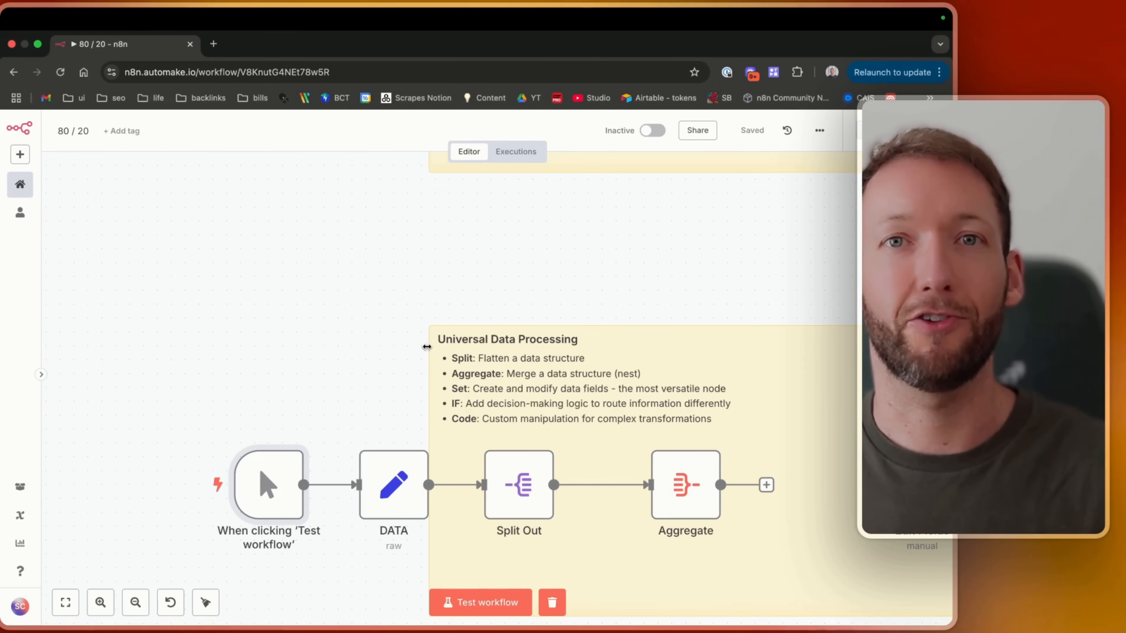
# Open the DATA node's executed output and switch it to the Schema view.
pyautogui.scroll(-3, 426, 347)
pyautogui.doubleClick(348, 402)
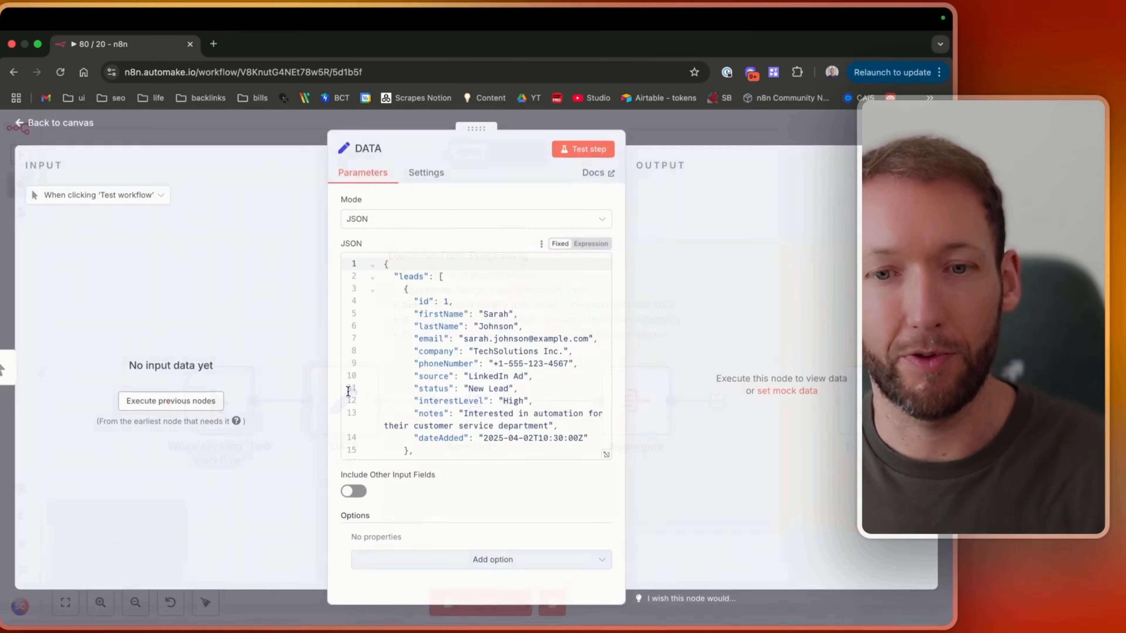
pyautogui.click(77, 127)
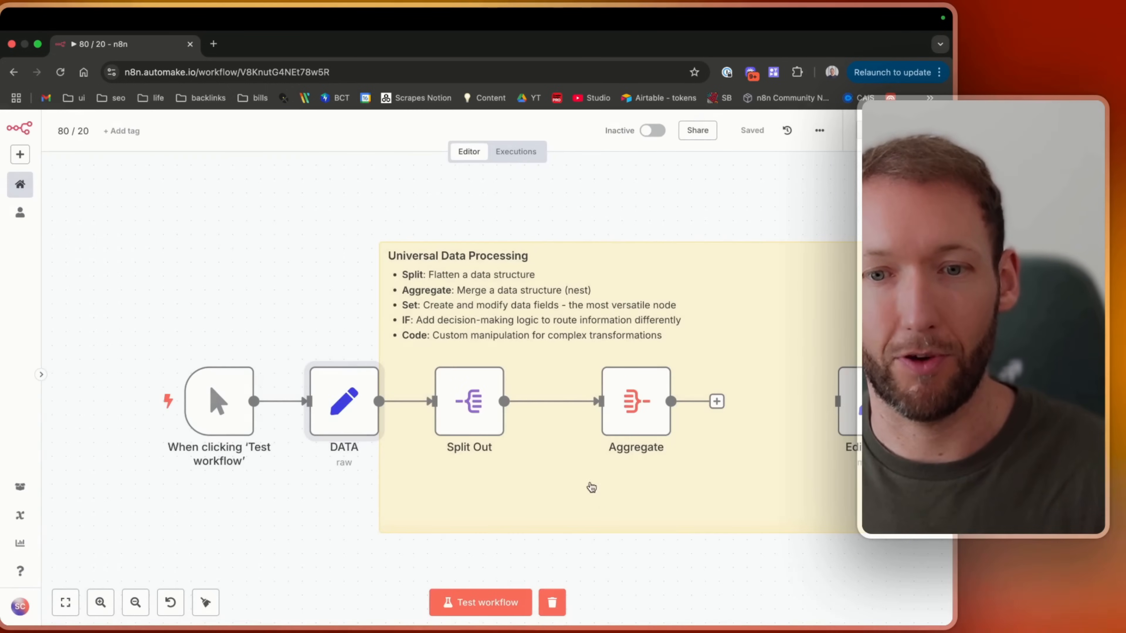
pyautogui.doubleClick(345, 402)
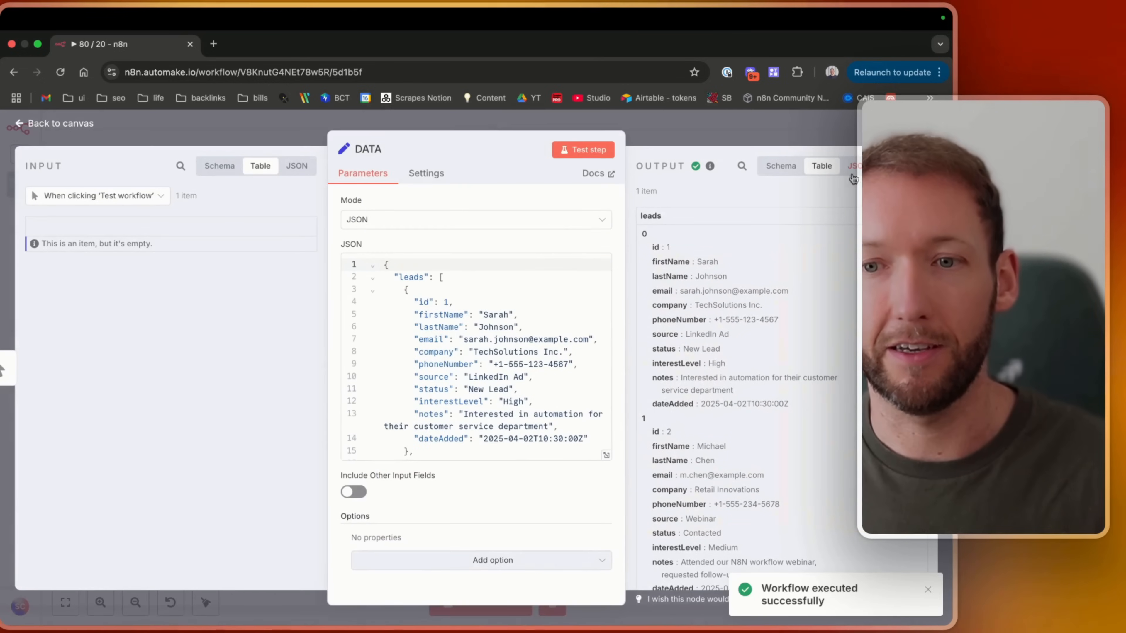
pyautogui.click(777, 169)
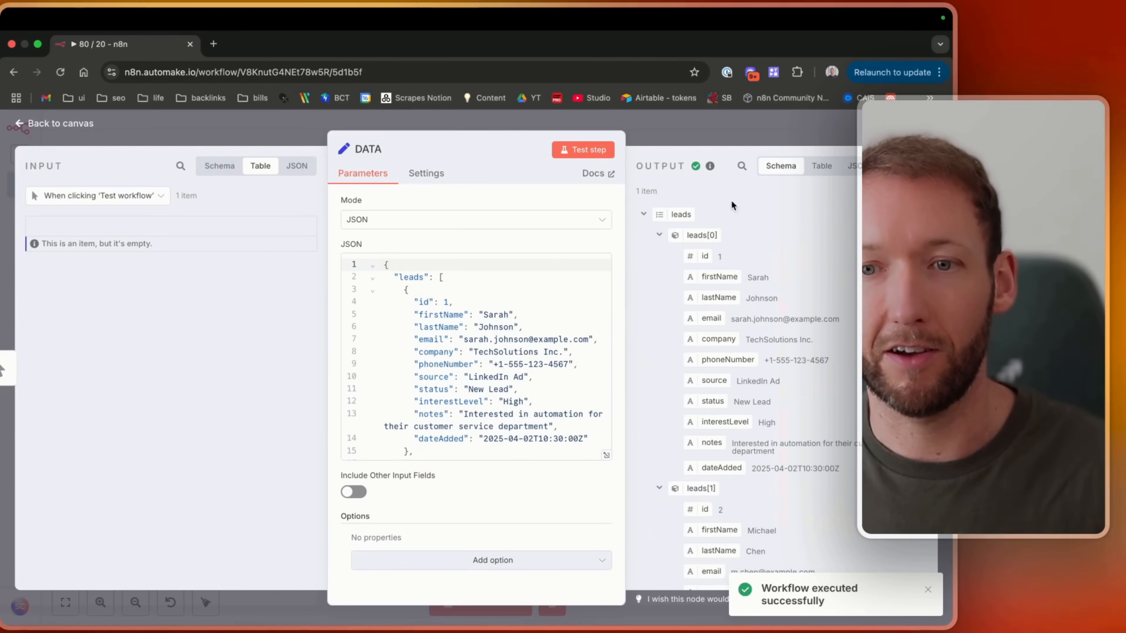
# Explore the leads array items in the Schema and Table output views, comparing them with the JSON input.
pyautogui.click(657, 235)
pyautogui.click(659, 256)
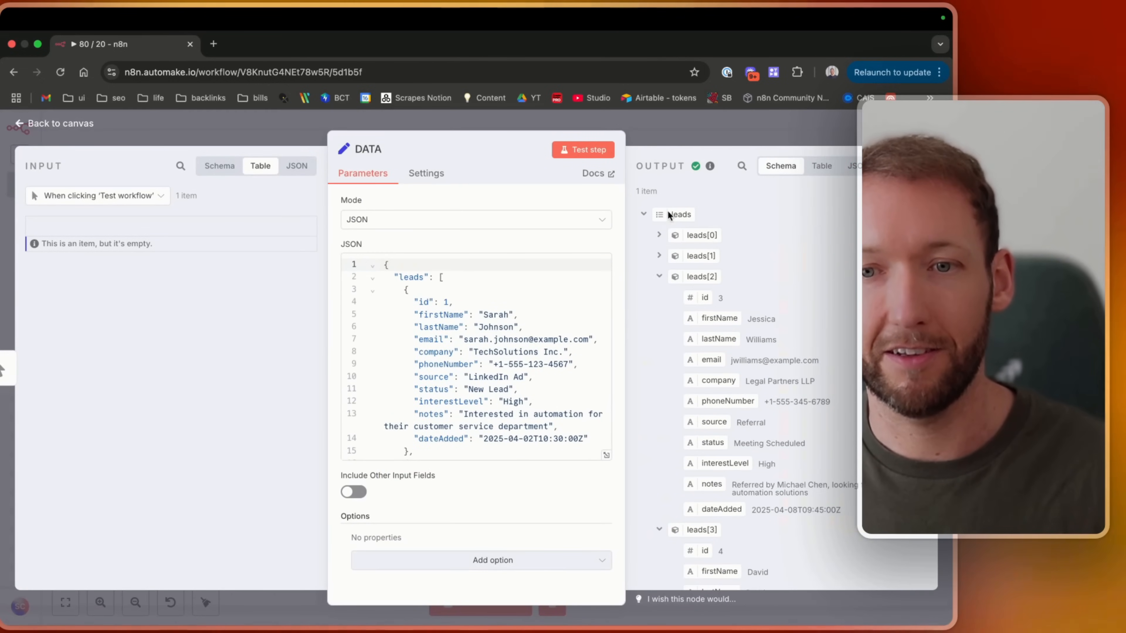
pyautogui.click(390, 276)
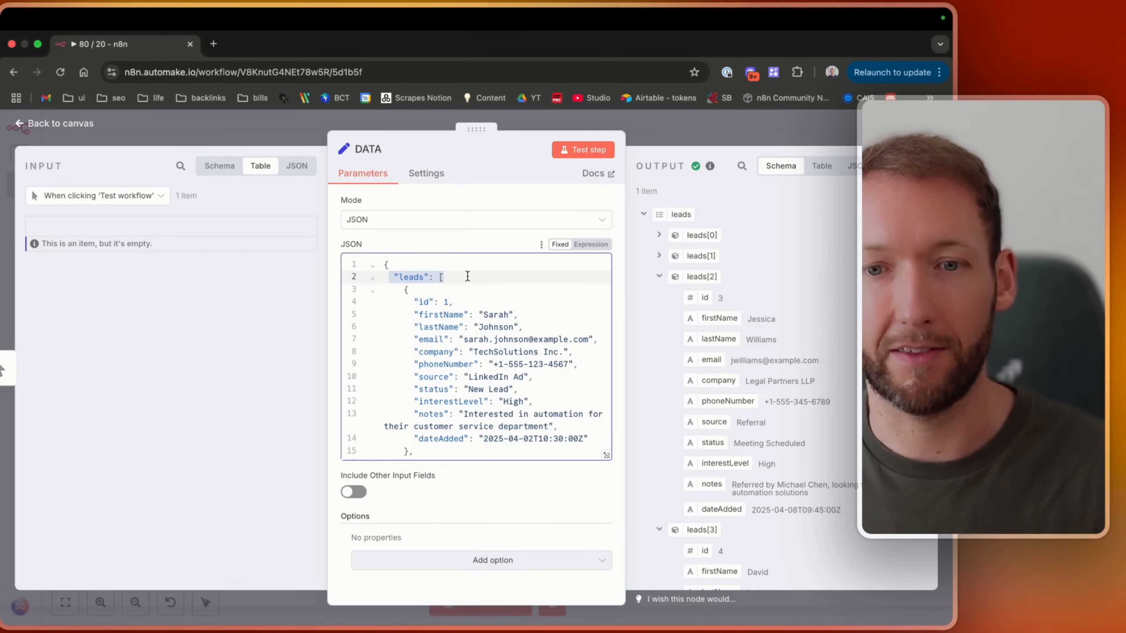
pyautogui.moveTo(400, 290); pyautogui.dragTo(432, 445)
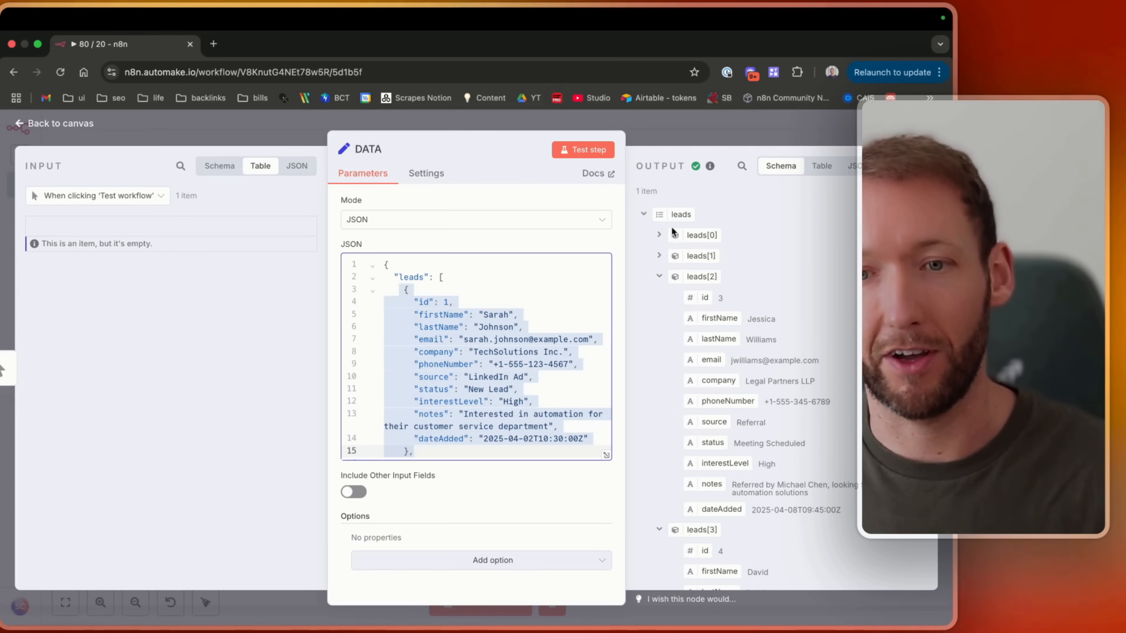
pyautogui.click(684, 234)
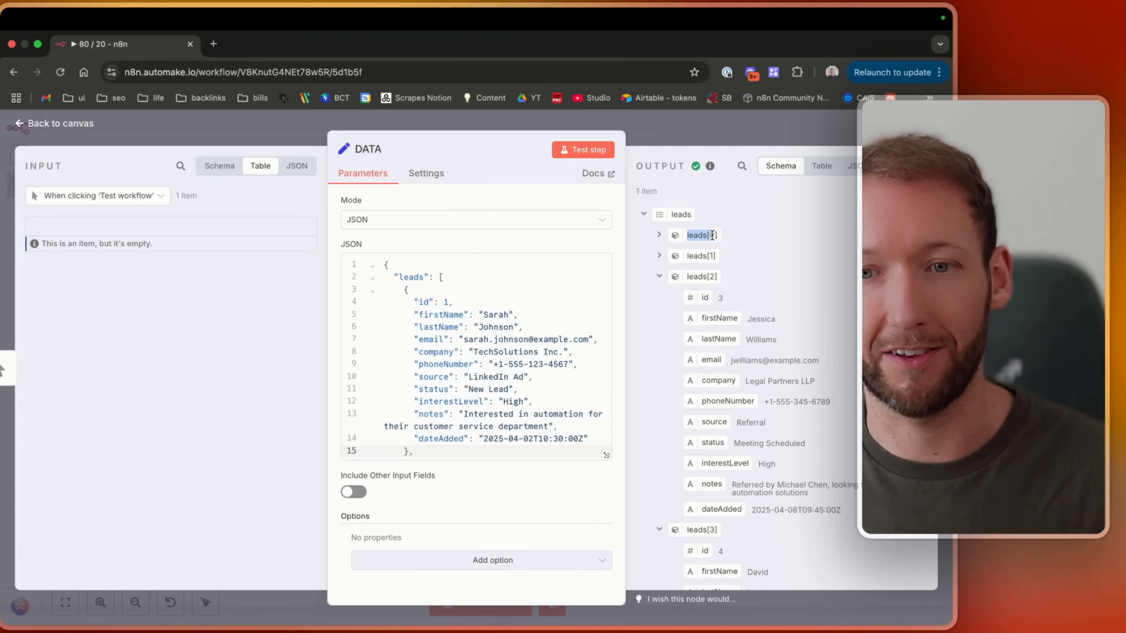
pyautogui.click(713, 236)
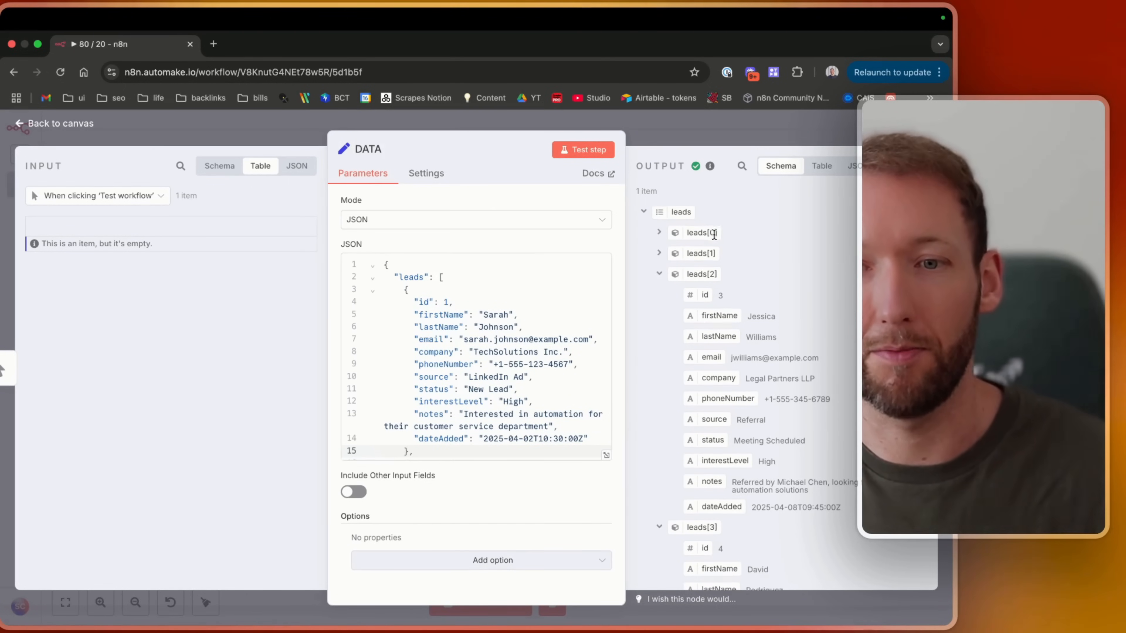
pyautogui.scroll(-1, 759, 246)
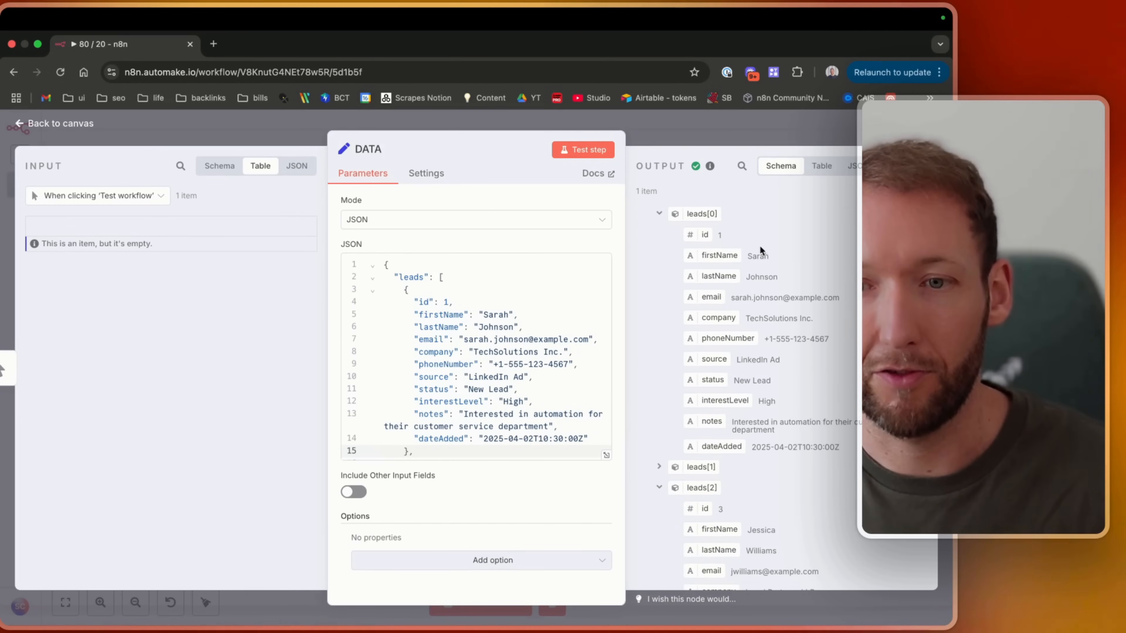
pyautogui.click(659, 214)
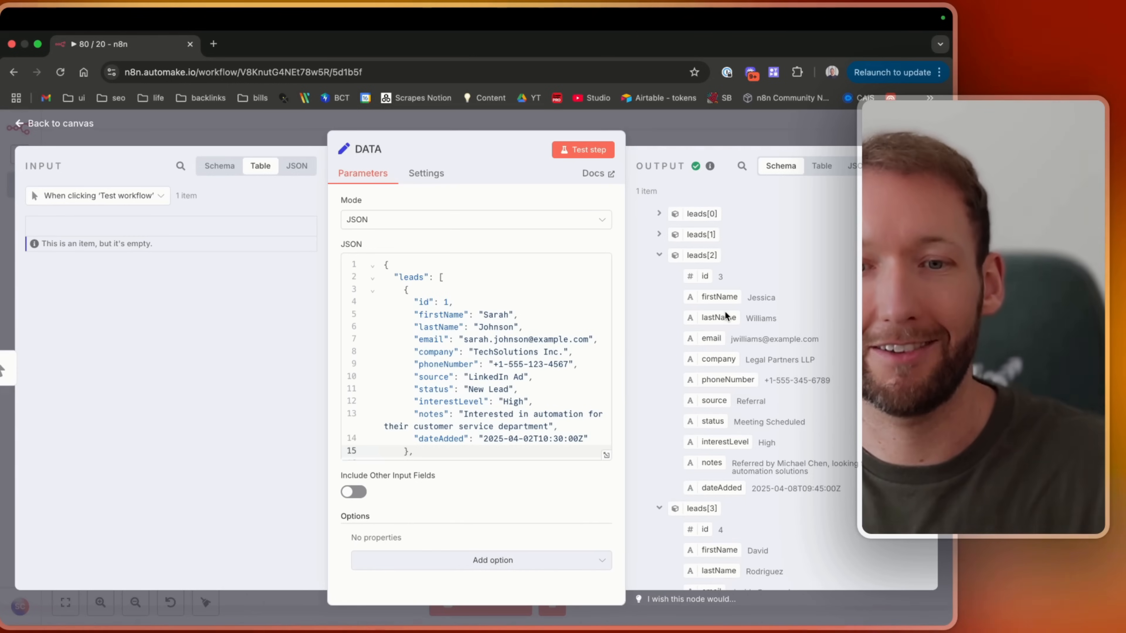
pyautogui.click(822, 166)
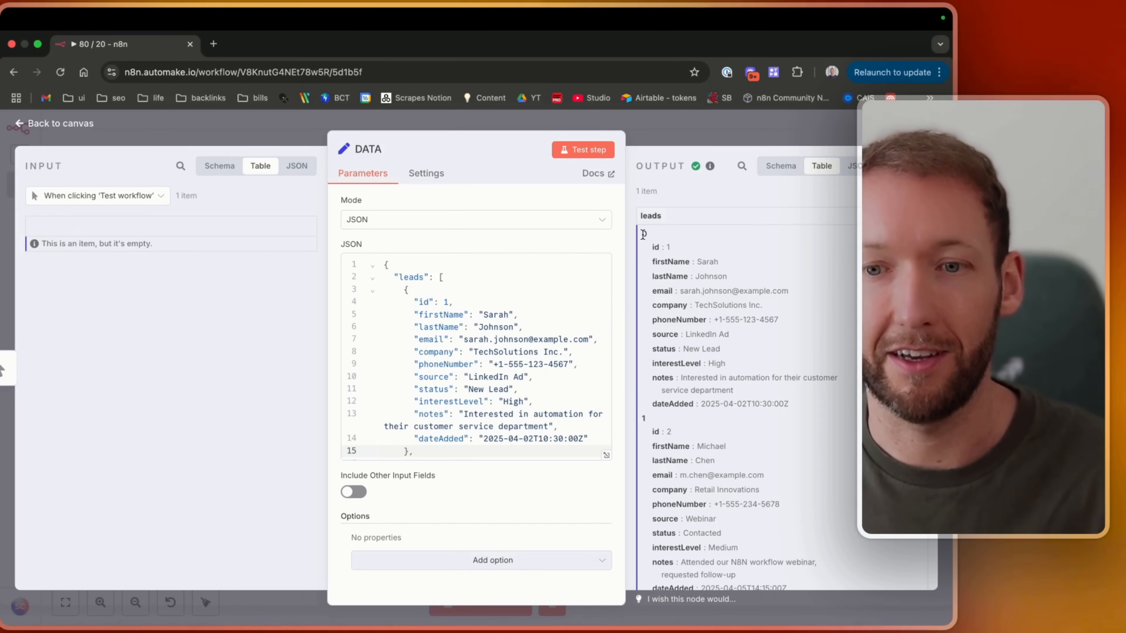
pyautogui.moveTo(643, 234); pyautogui.dragTo(669, 432)
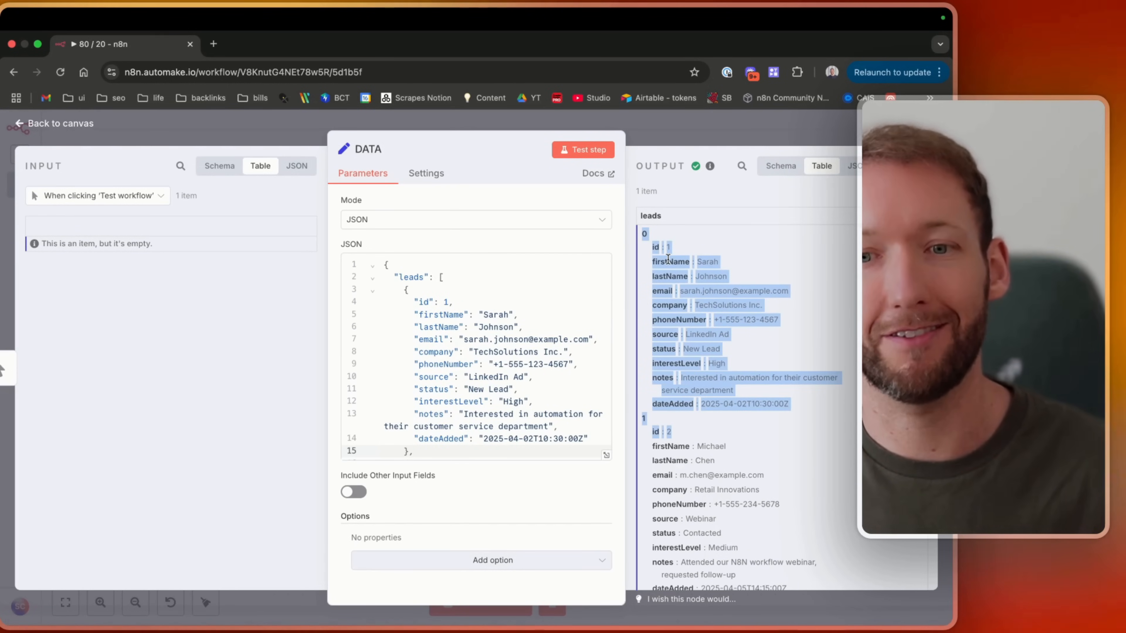
# Reopen the DATA node and compare its leads output in the Table and Schema views with the JSON input.
pyautogui.press('Escape')
pyautogui.hscroll(3, 399, 429)
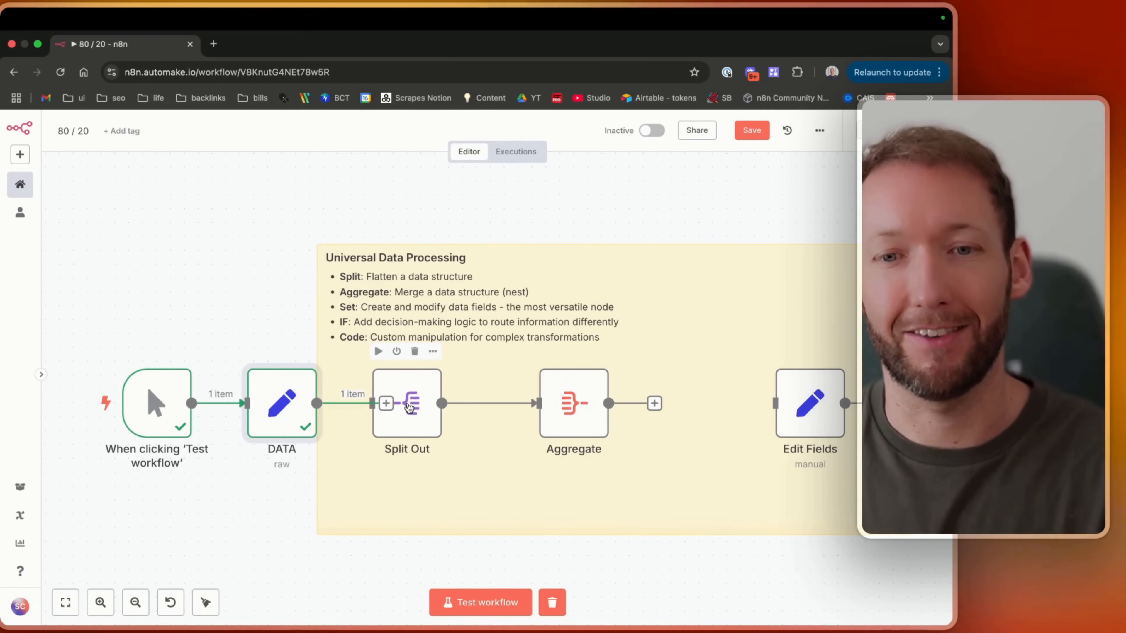
pyautogui.doubleClick(284, 420)
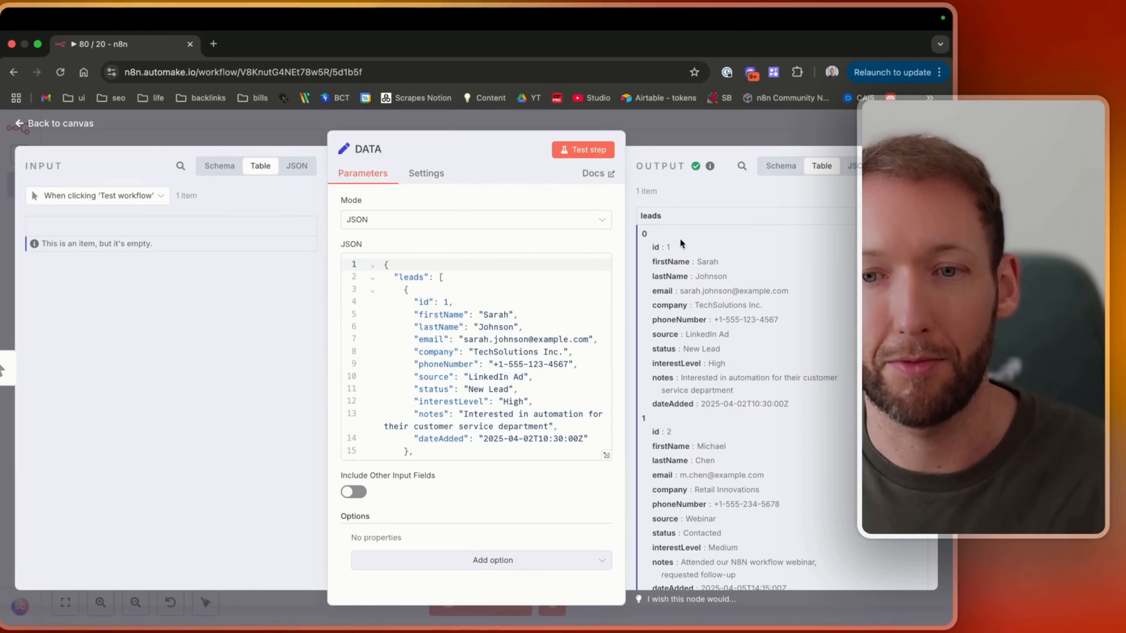
pyautogui.moveTo(641, 231); pyautogui.dragTo(781, 408)
pyautogui.click(768, 184)
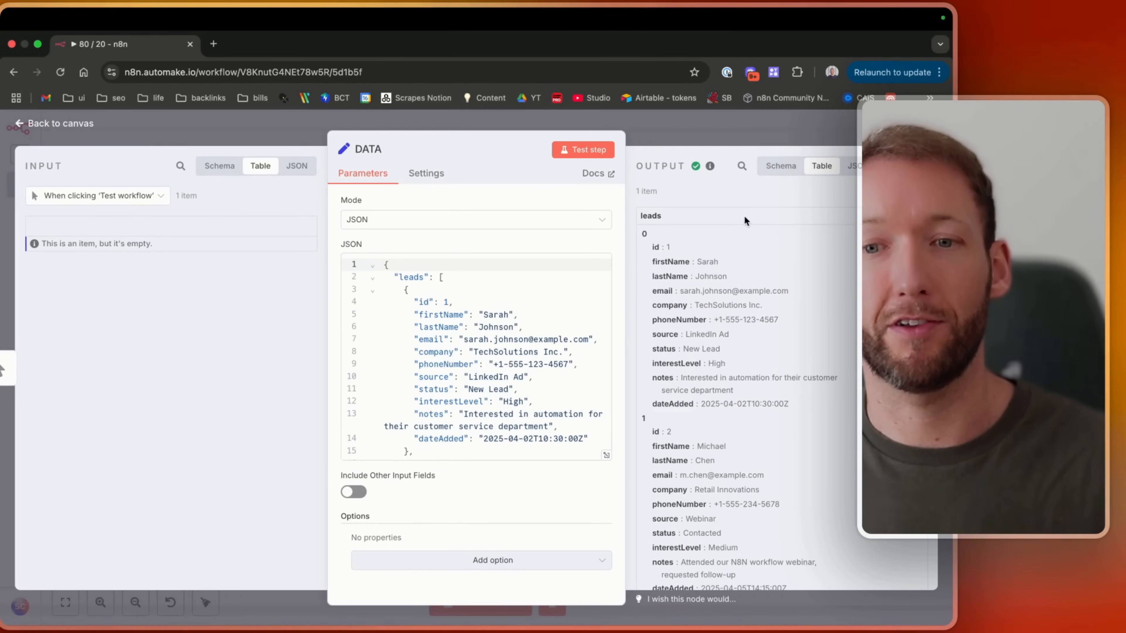
pyautogui.moveTo(645, 228); pyautogui.dragTo(737, 260)
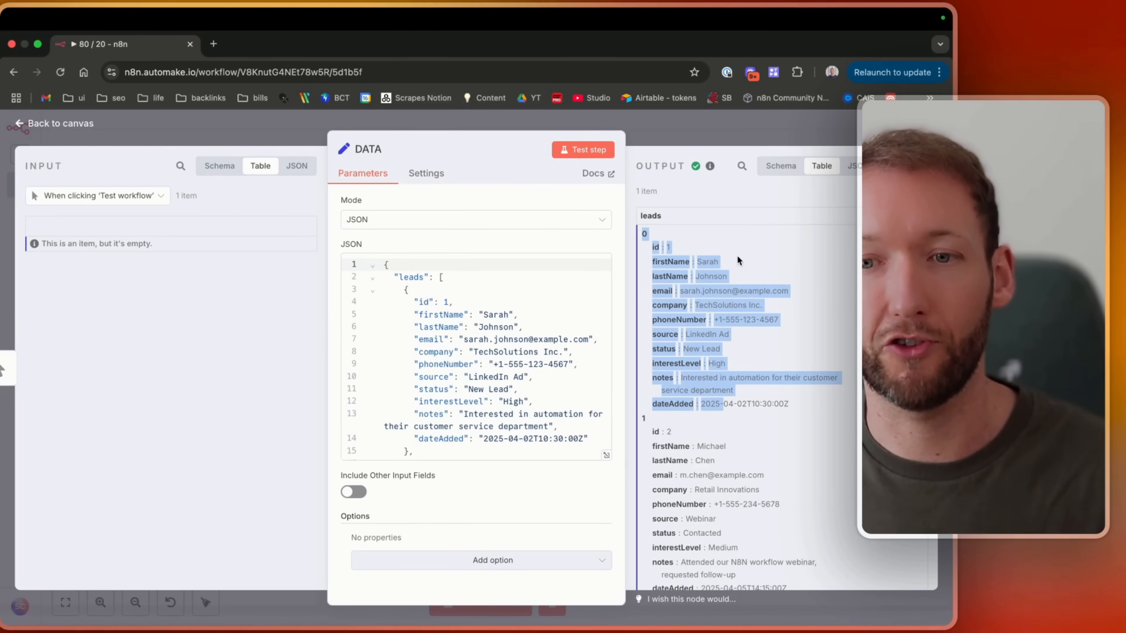
pyautogui.click(780, 172)
pyautogui.click(658, 236)
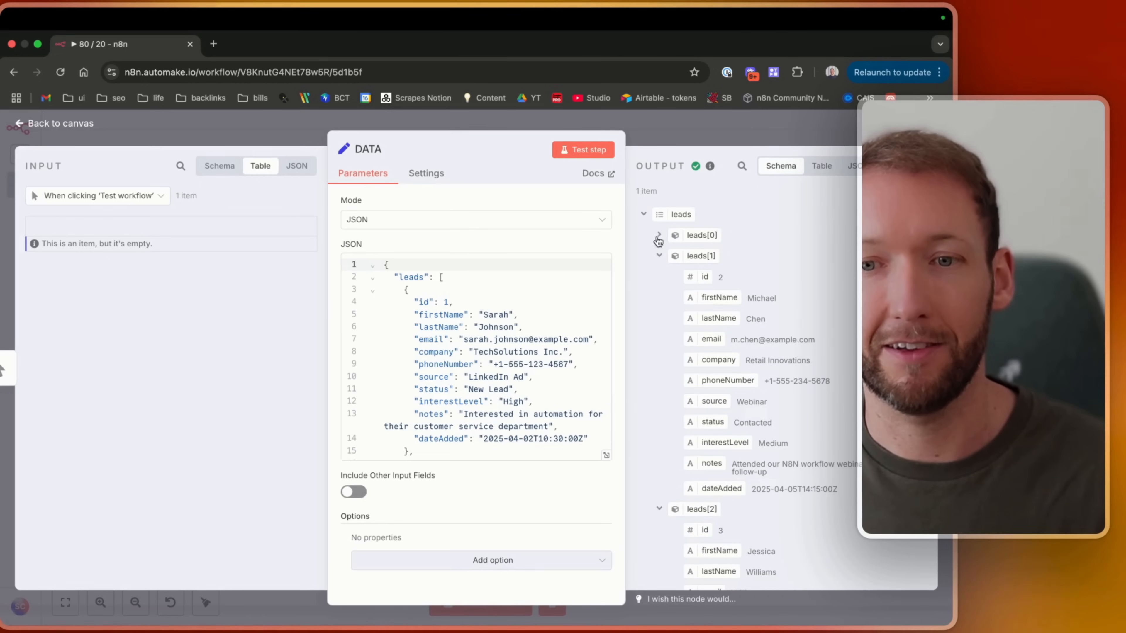
pyautogui.click(660, 257)
pyautogui.moveTo(385, 263); pyautogui.dragTo(548, 423)
pyautogui.click(548, 423)
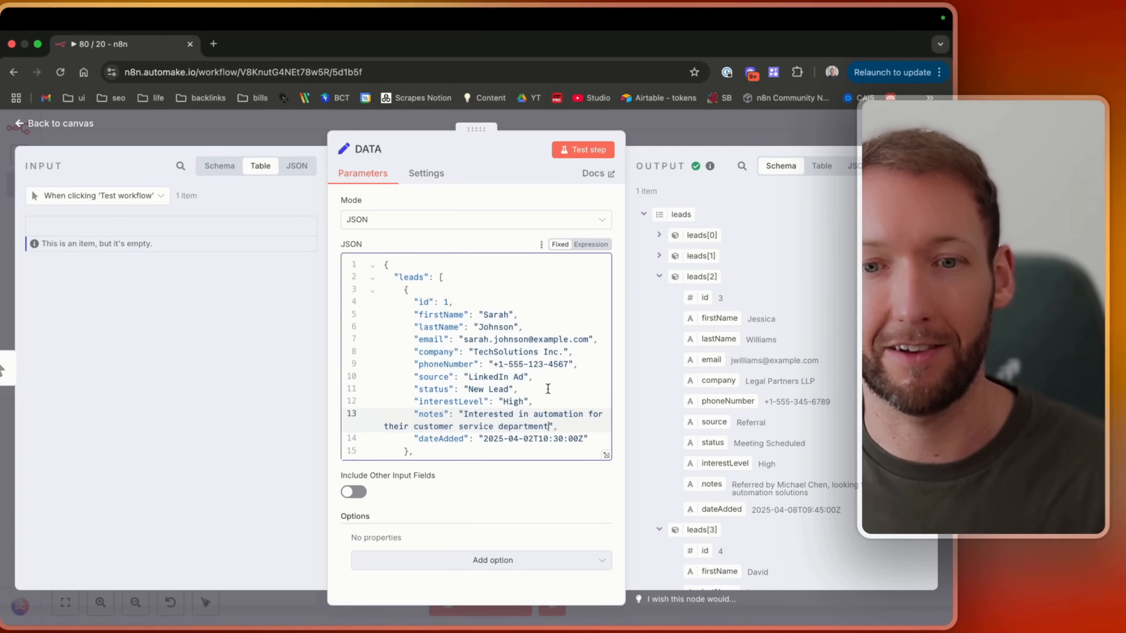
pyautogui.click(67, 124)
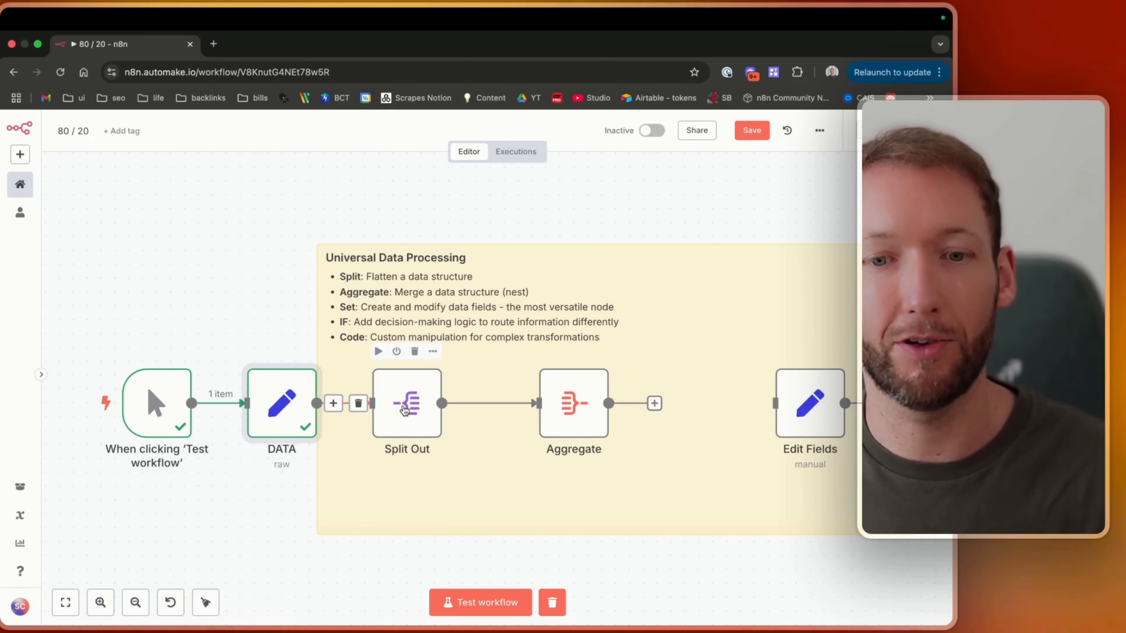
# Open the Split Out node splitting the leads field, test the step, and show its output as a table.
pyautogui.doubleClick(405, 411)
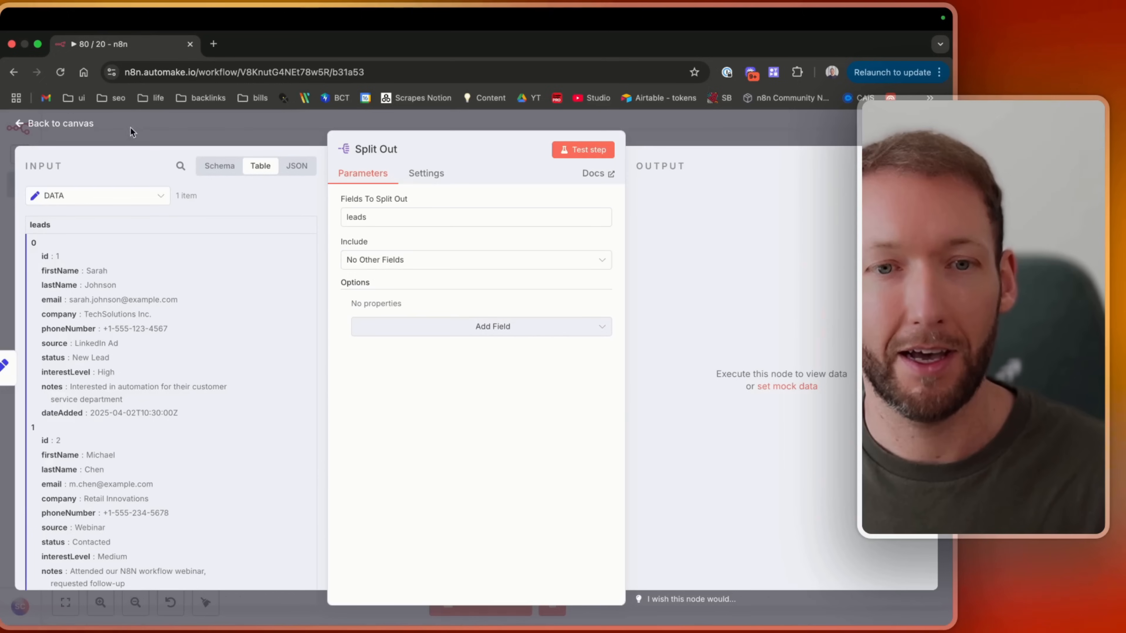
pyautogui.click(607, 155)
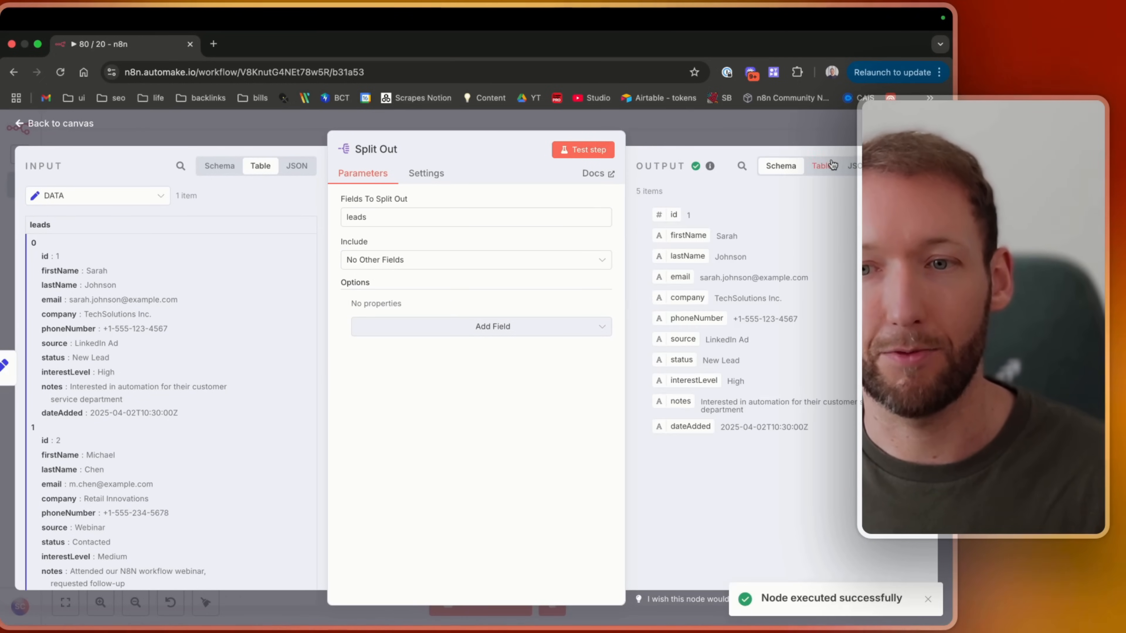
pyautogui.click(831, 165)
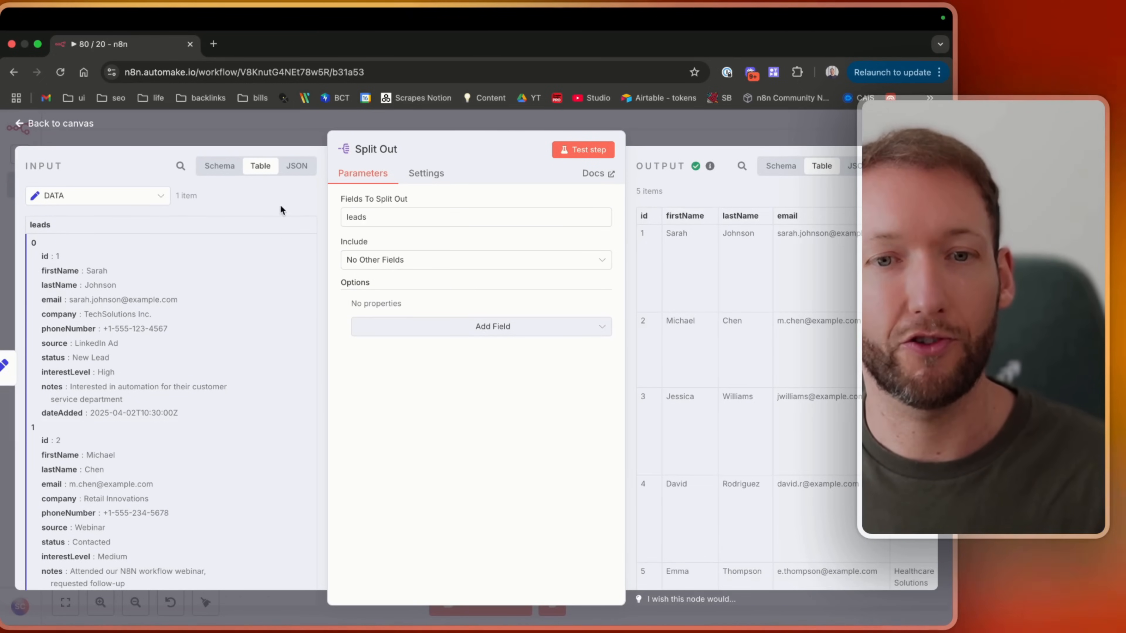
# Inspect the split lead rows and the Fields To Split Out setting, then return to the canvas.
pyautogui.moveTo(652, 242); pyautogui.dragTo(825, 277)
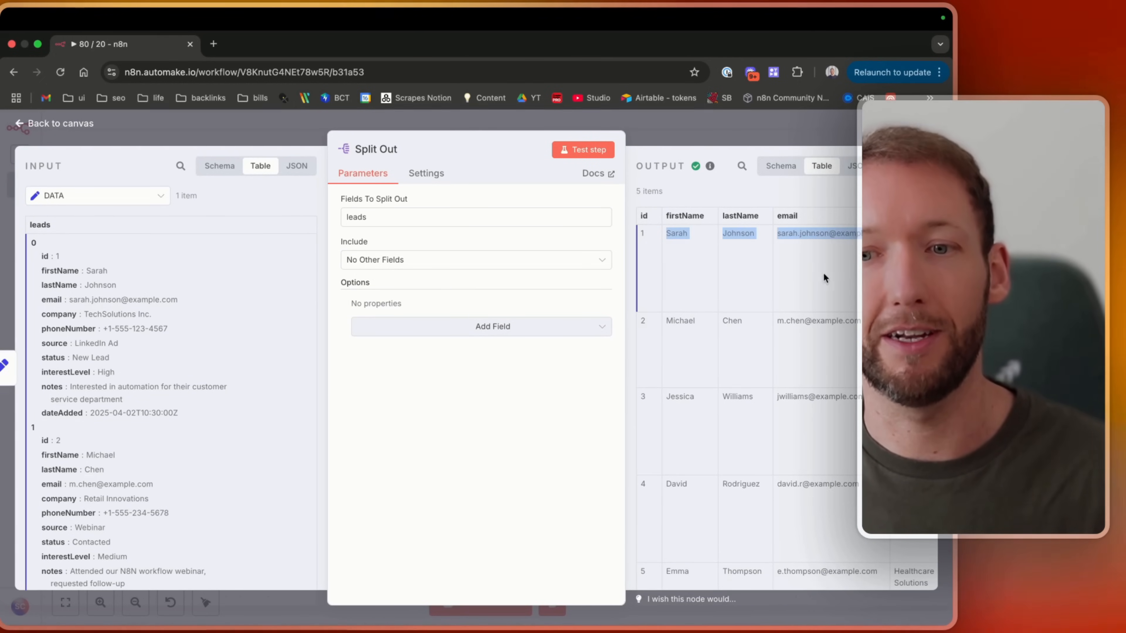
pyautogui.moveTo(826, 331); pyautogui.dragTo(765, 327)
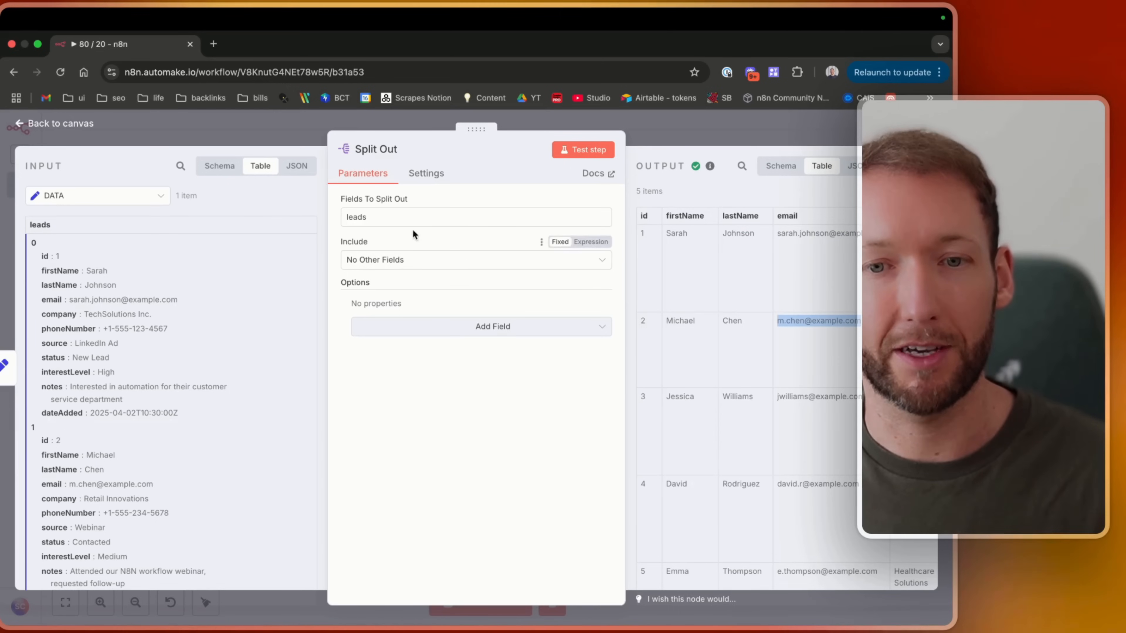
pyautogui.click(415, 217)
pyautogui.doubleClick(357, 217)
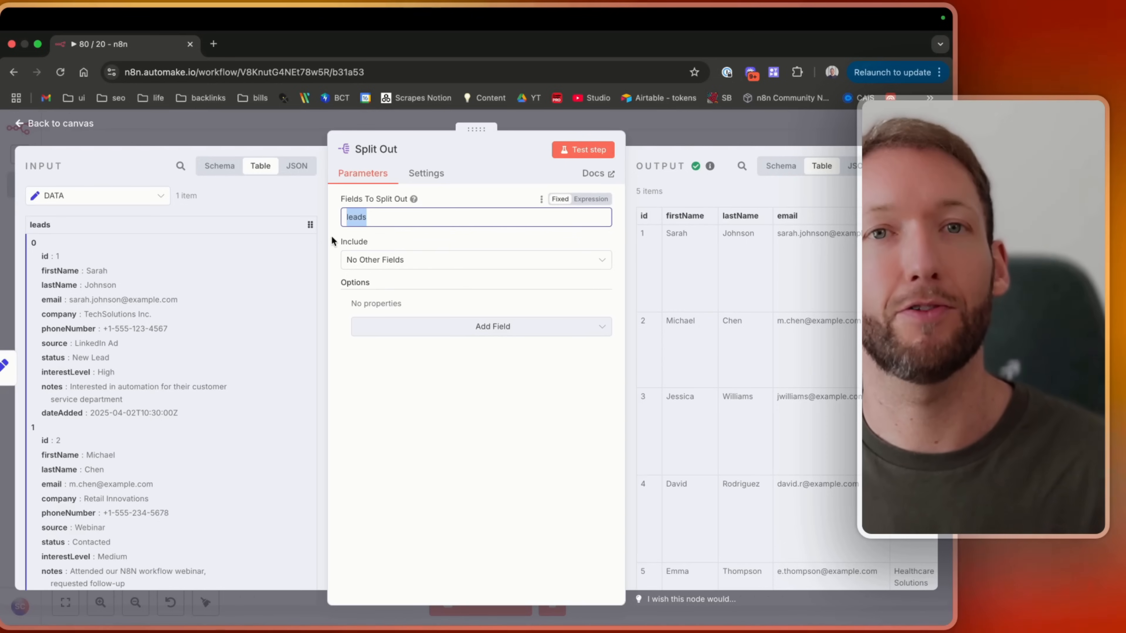
pyautogui.press('Tab')
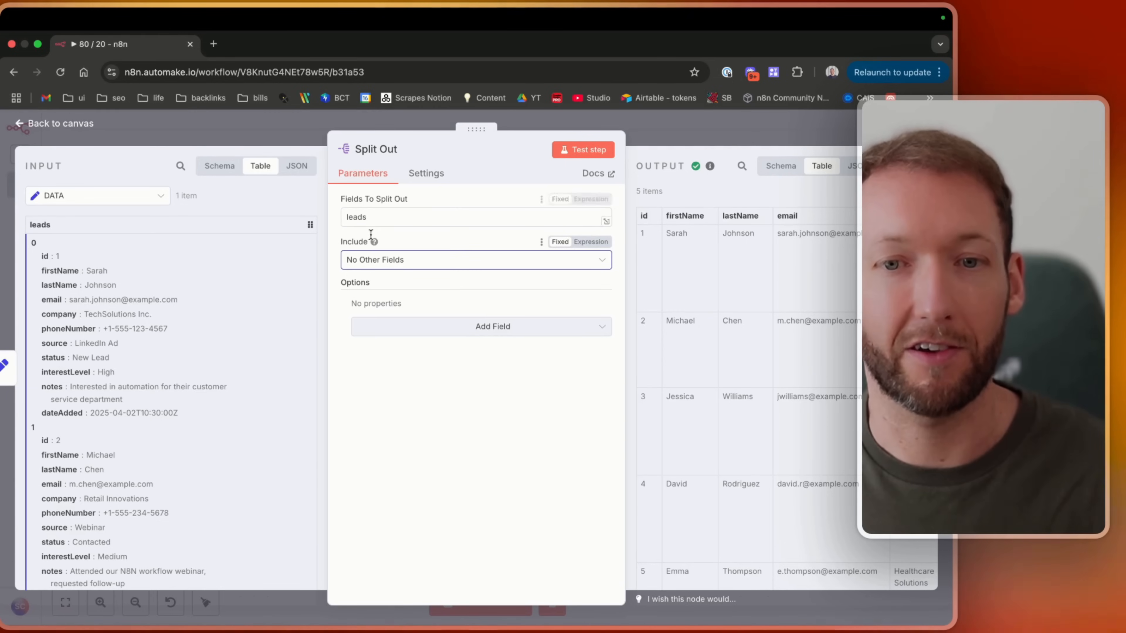
pyautogui.click(62, 124)
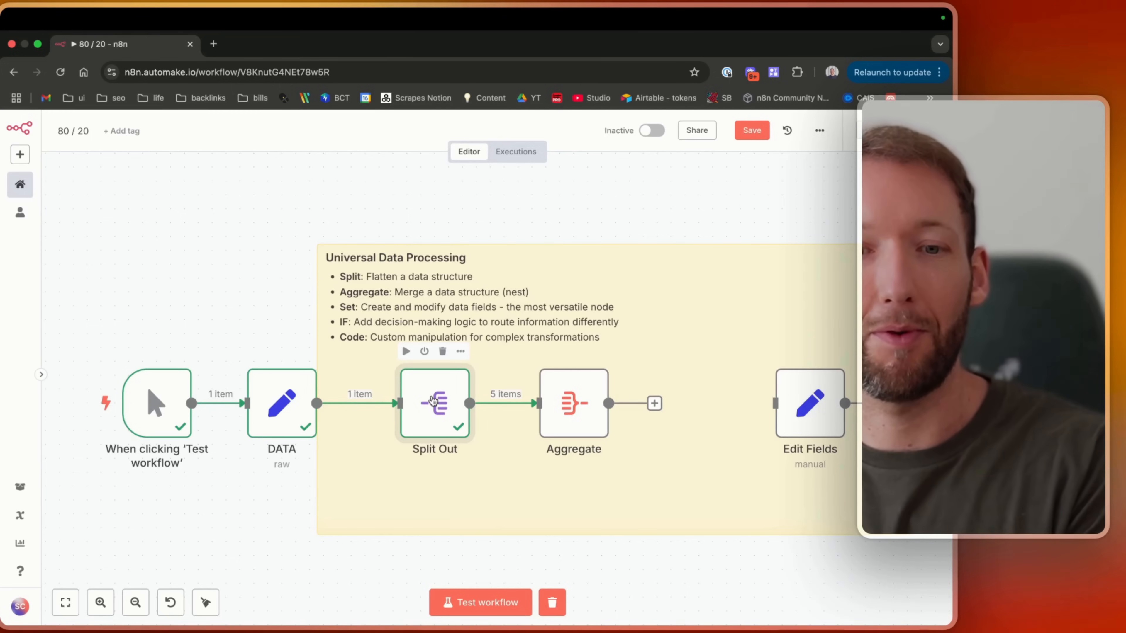
# Run the whole workflow from the canvas.
pyautogui.doubleClick(433, 400)
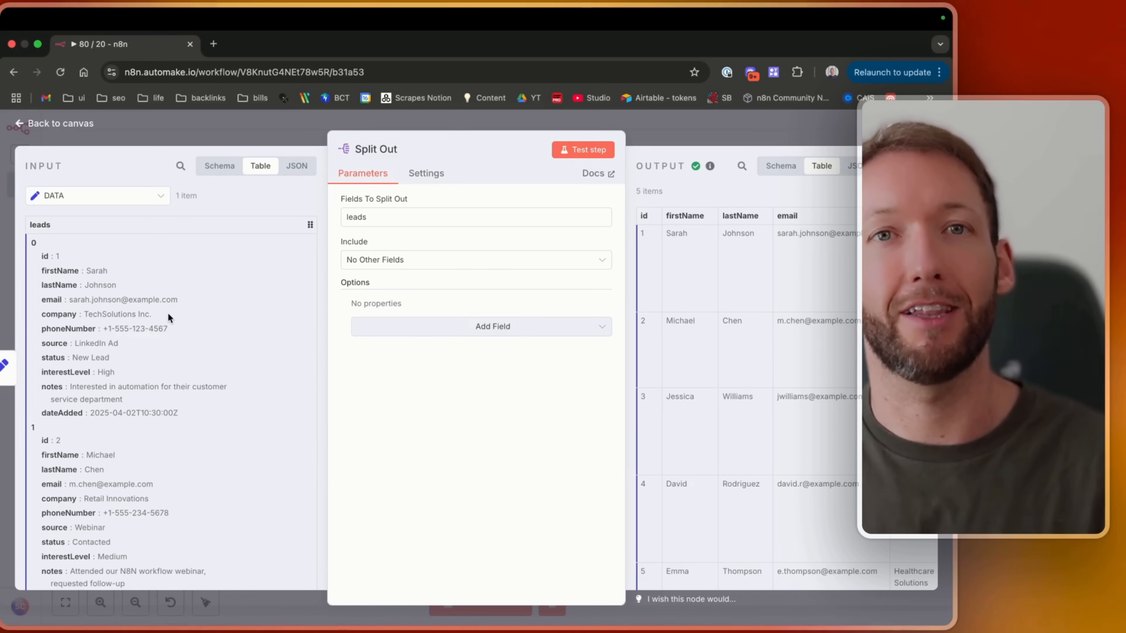
pyautogui.click(46, 121)
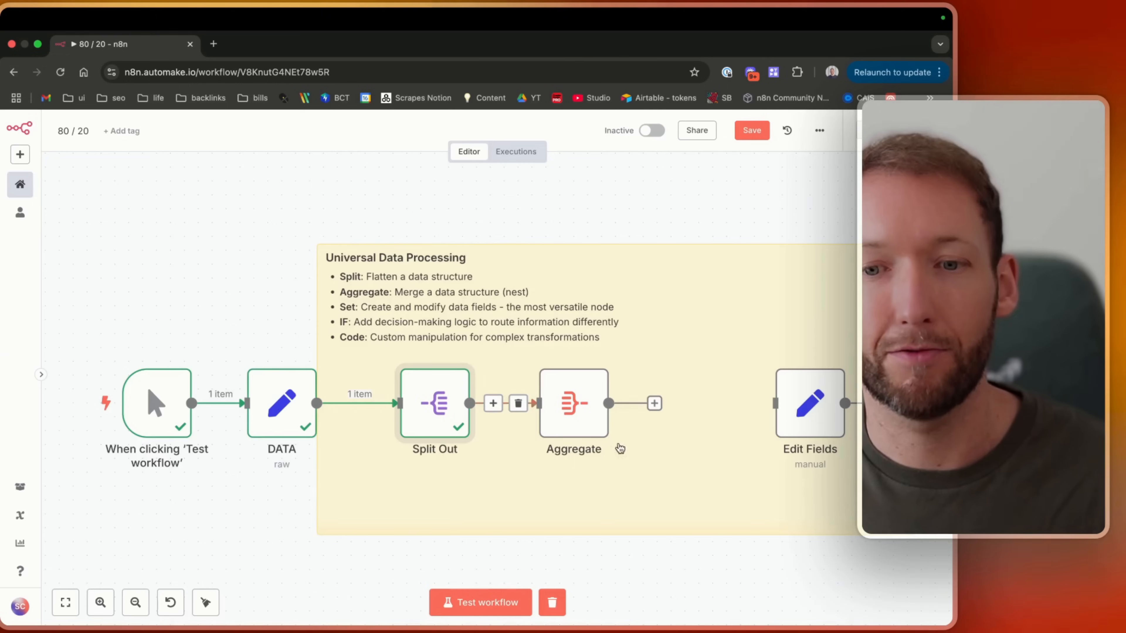
pyautogui.click(453, 603)
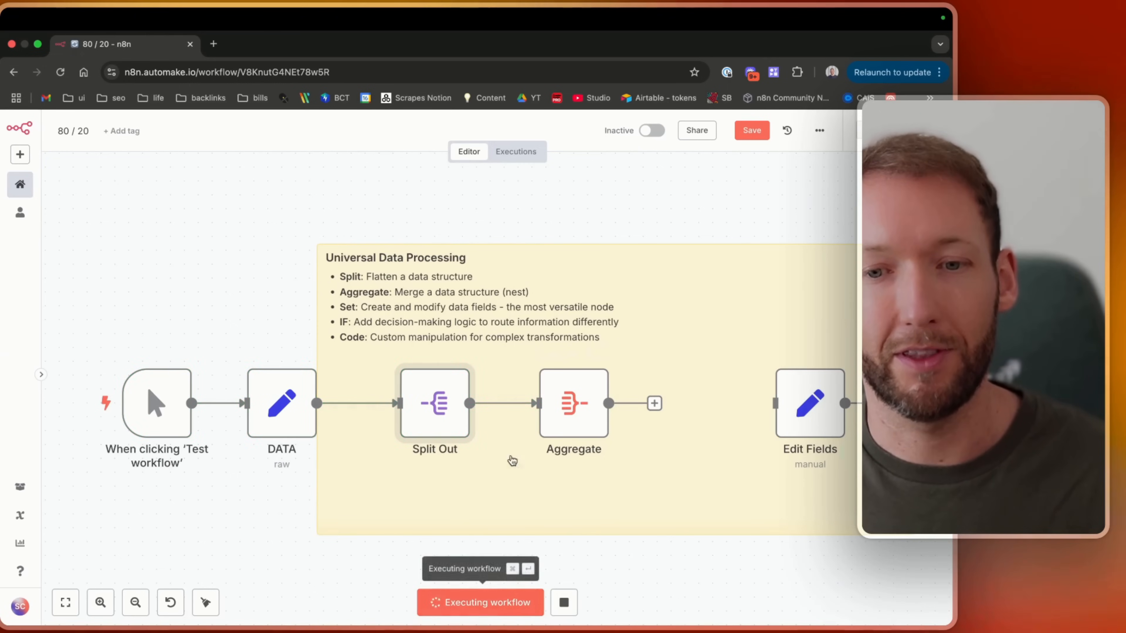
# Open the Aggregate node and examine its aggregated leads output in the Schema view.
pyautogui.click(570, 400)
pyautogui.doubleClick(570, 400)
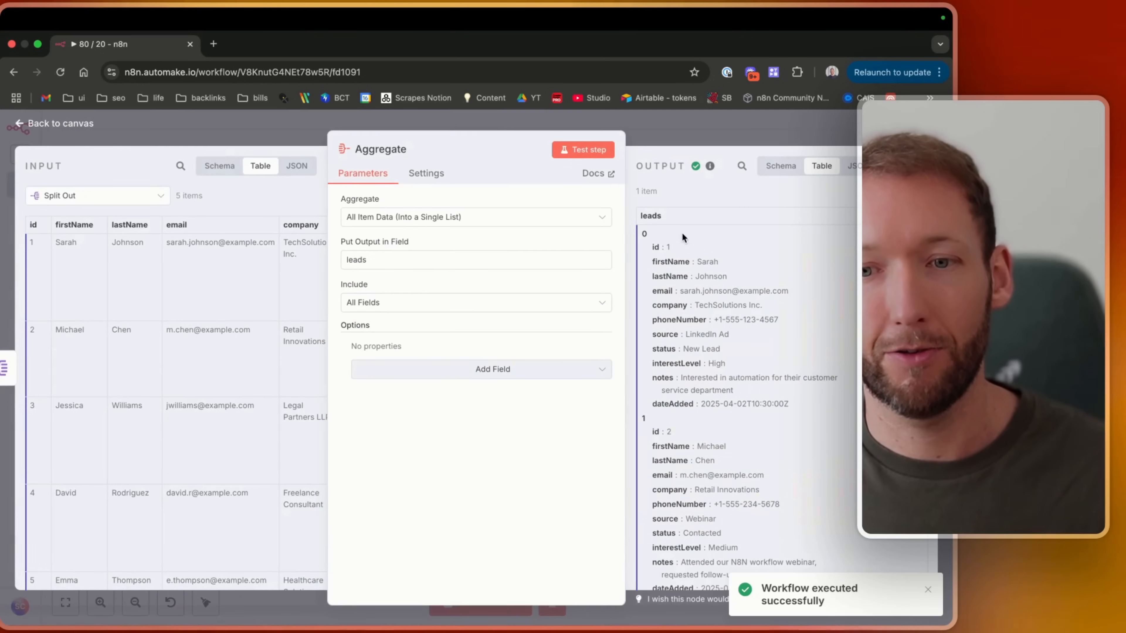
pyautogui.doubleClick(409, 264)
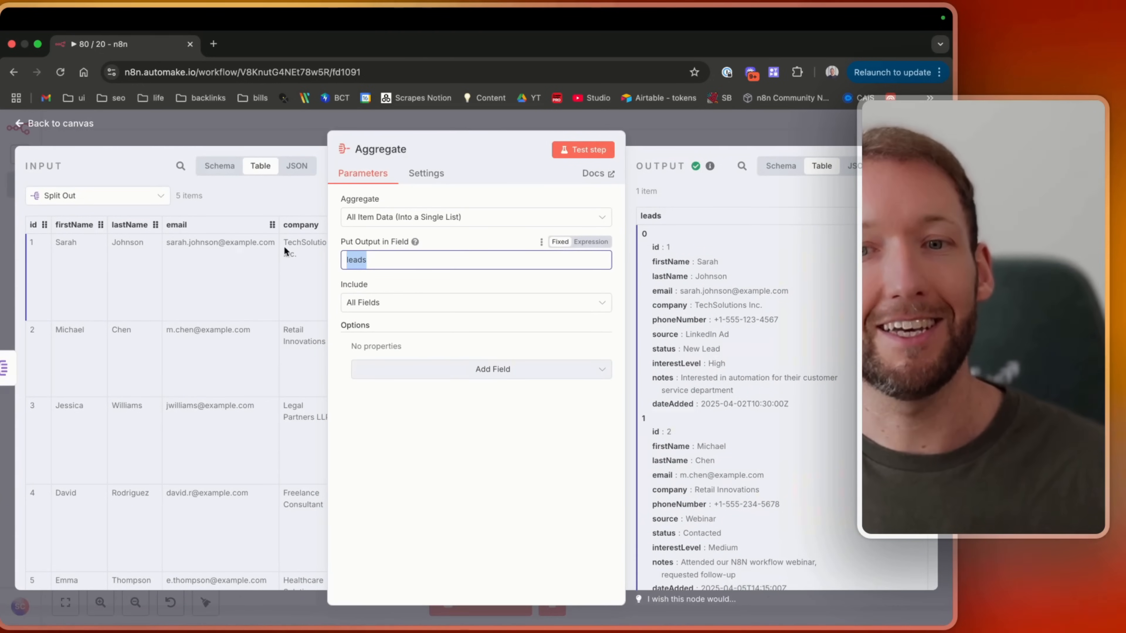
pyautogui.click(781, 166)
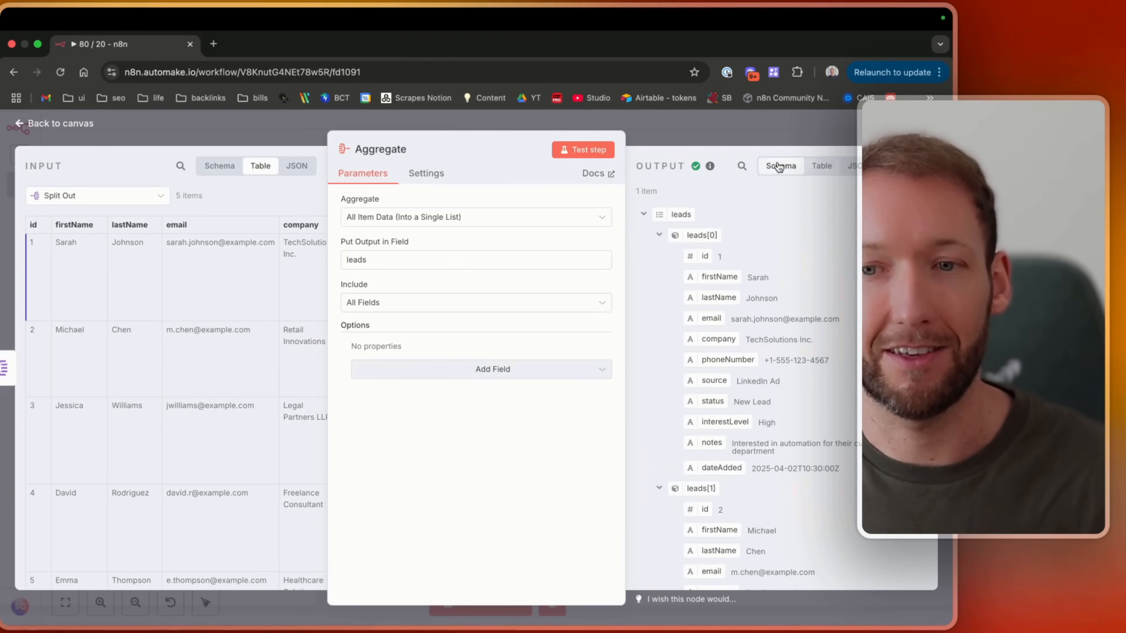
pyautogui.click(659, 235)
pyautogui.click(659, 256)
pyautogui.click(659, 276)
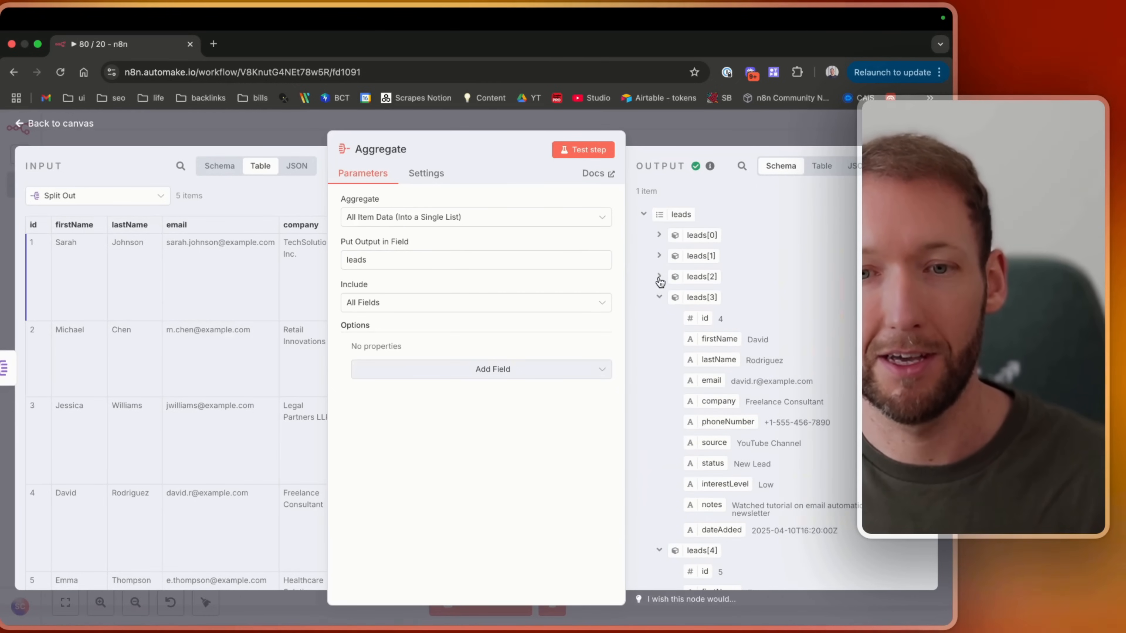
# Set the Aggregate node to include only the specified field firstName and test the step.
pyautogui.click(410, 221)
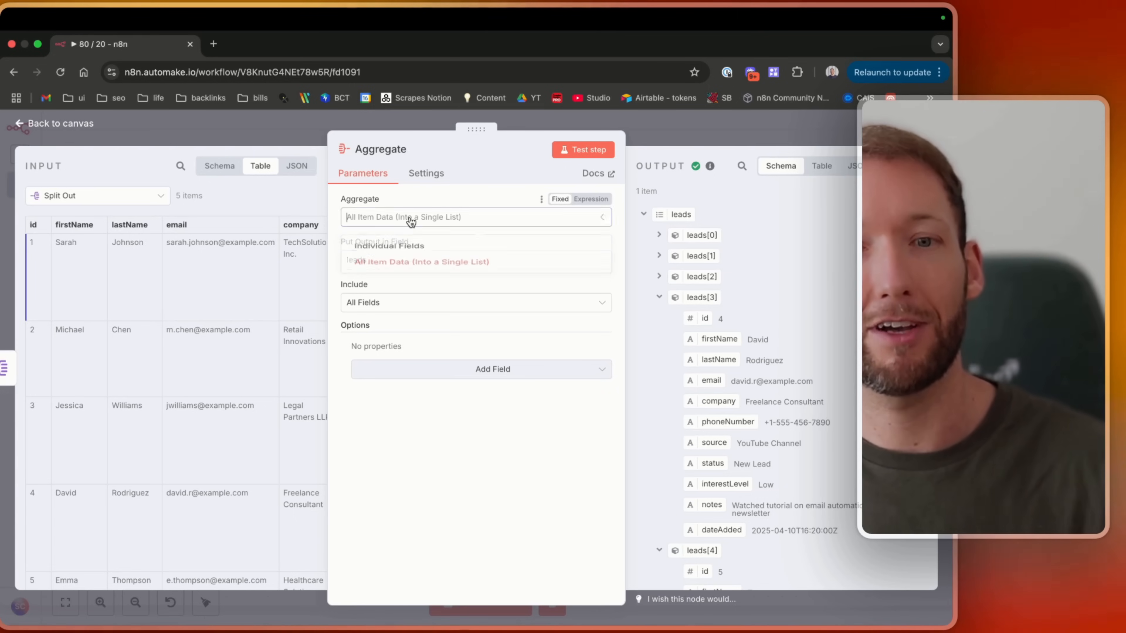
pyautogui.click(412, 221)
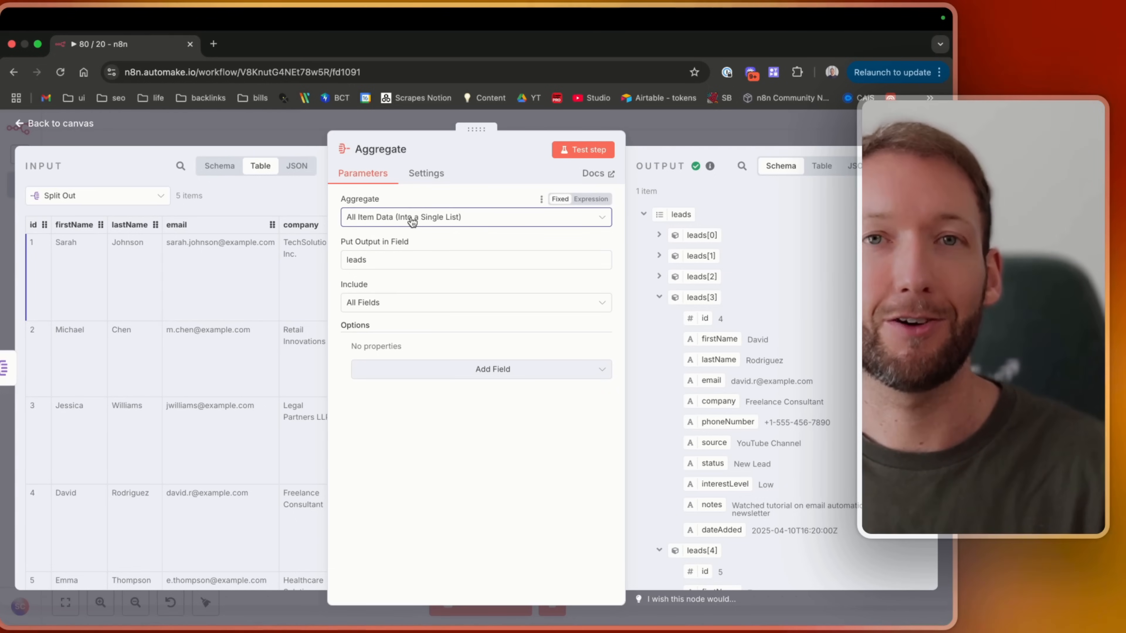
pyautogui.click(413, 303)
pyautogui.click(433, 305)
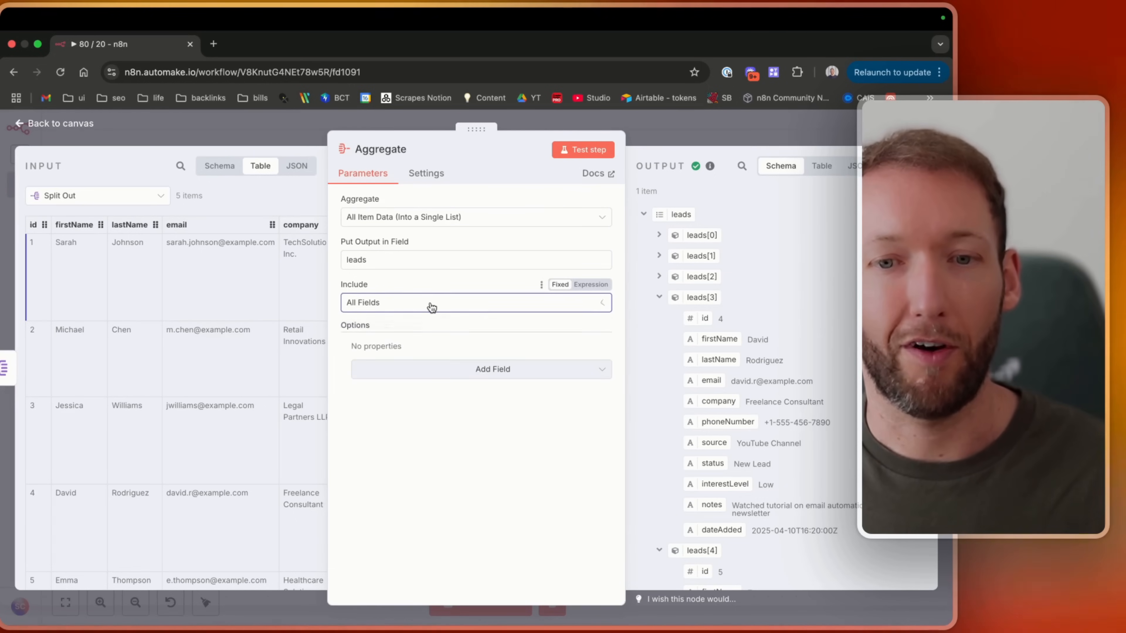
pyautogui.click(431, 306)
pyautogui.click(431, 306)
pyautogui.click(430, 306)
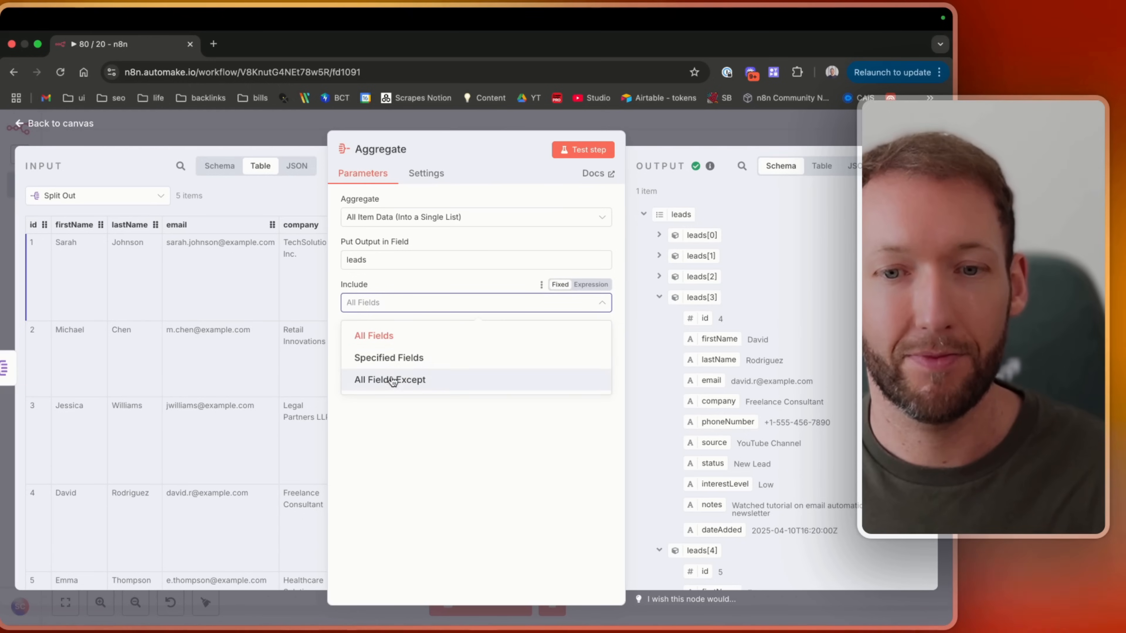
pyautogui.click(384, 358)
pyautogui.click(381, 347)
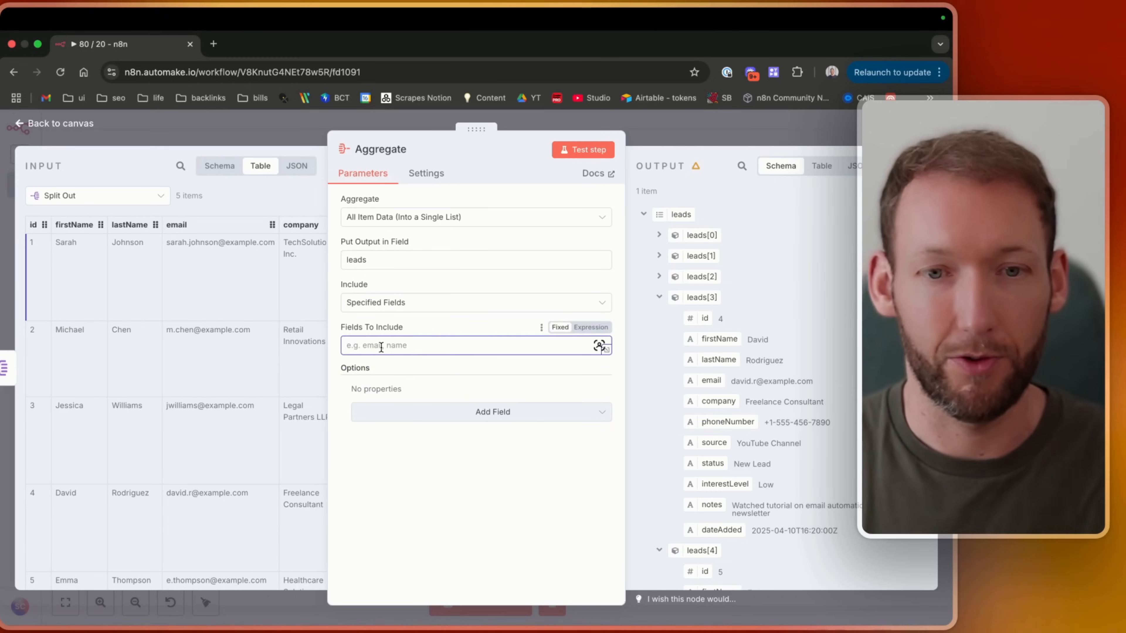
pyautogui.write('firstName')
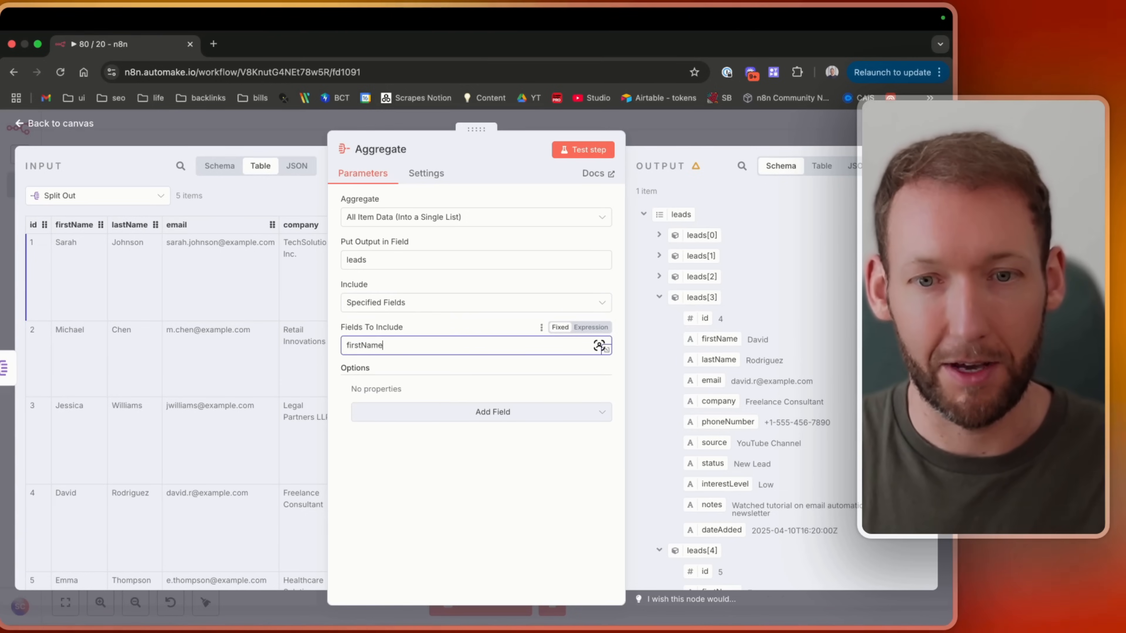
pyautogui.click(578, 151)
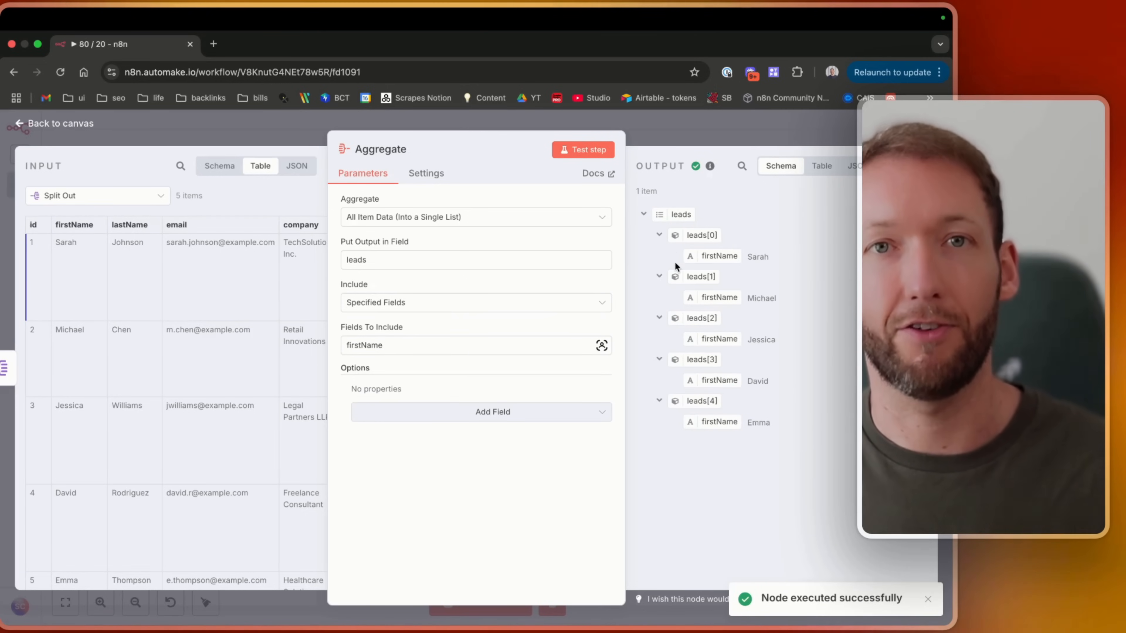
# Set the fields to include to firstName, lastName and test the Aggregate step again.
pyautogui.click(448, 351)
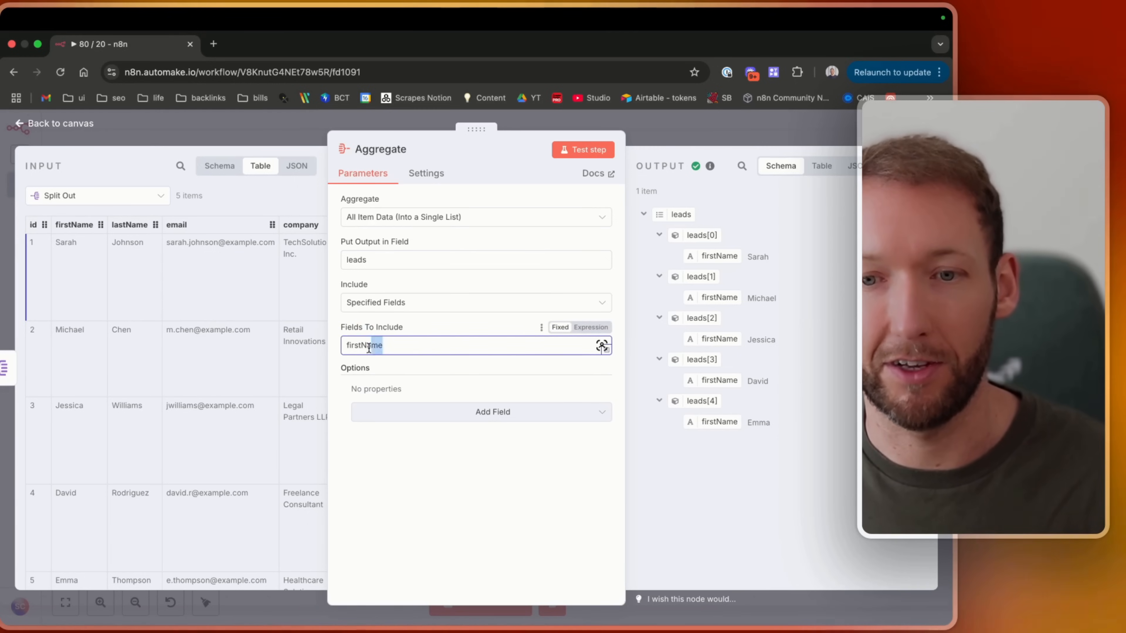
pyautogui.press('Right')
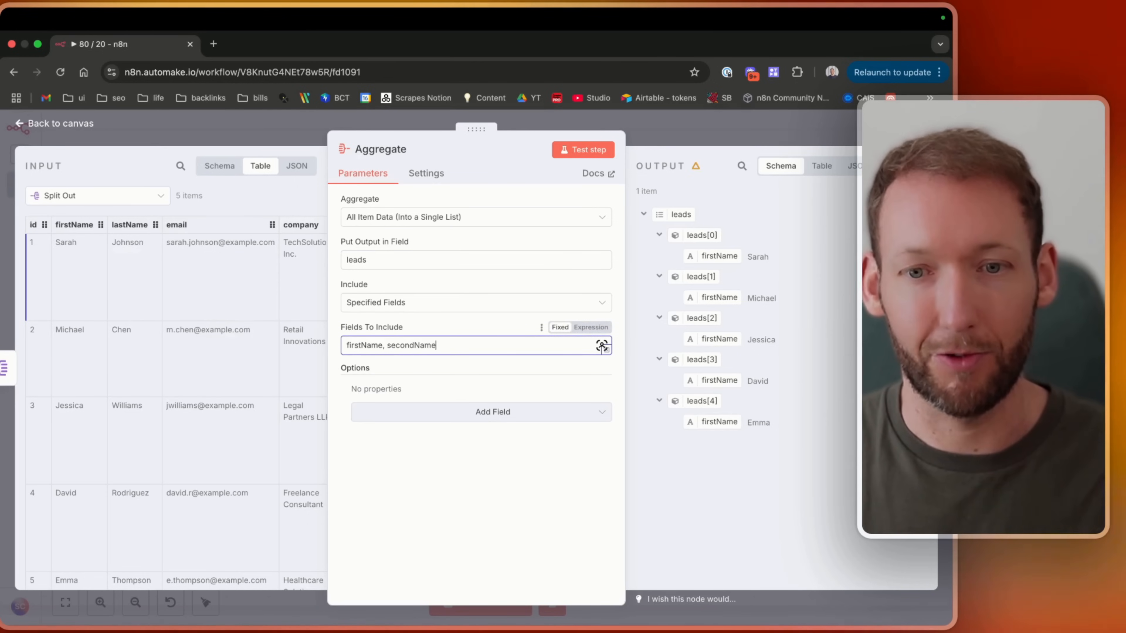
pyautogui.click(583, 149)
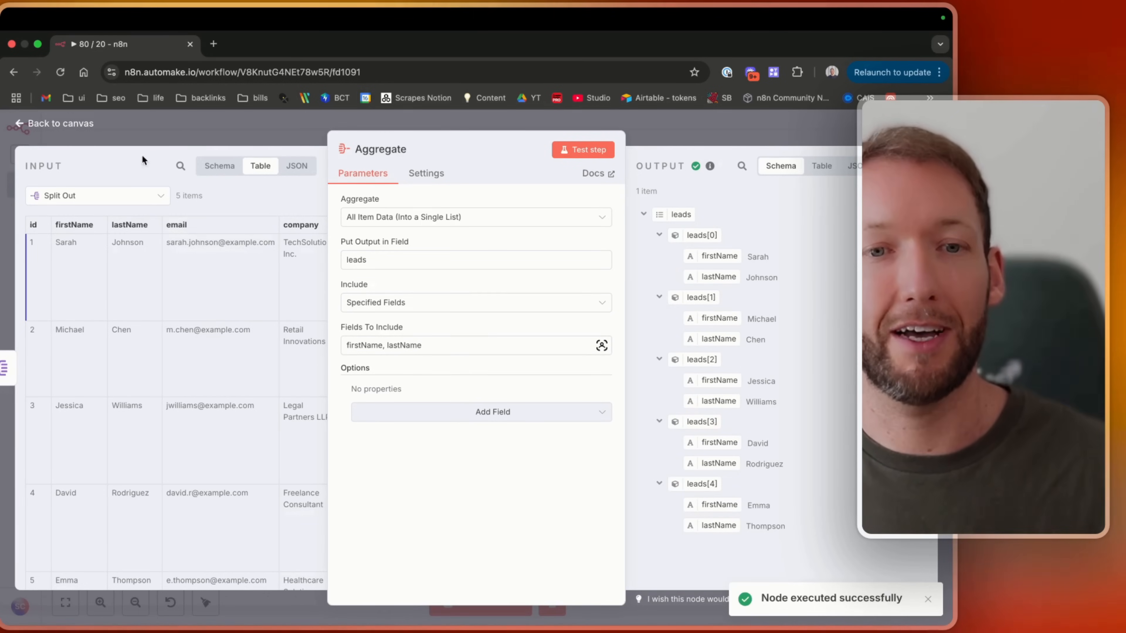
# Return to the canvas and save the workflow.
pyautogui.click(87, 124)
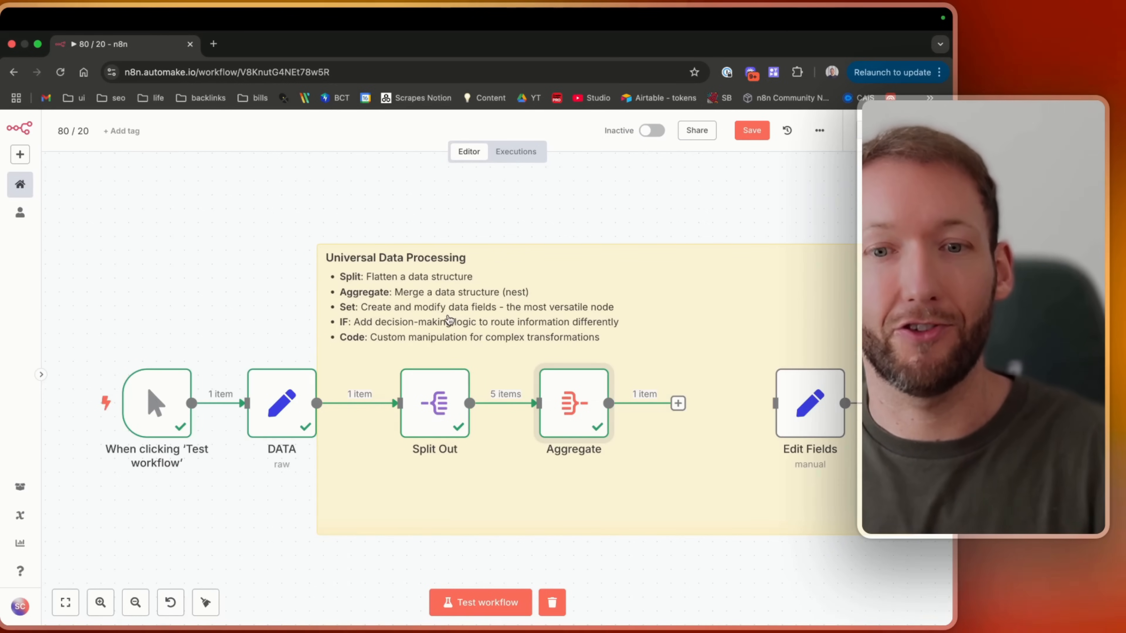
pyautogui.hscroll(1, 450, 320)
pyautogui.hscroll(5, 449, 320)
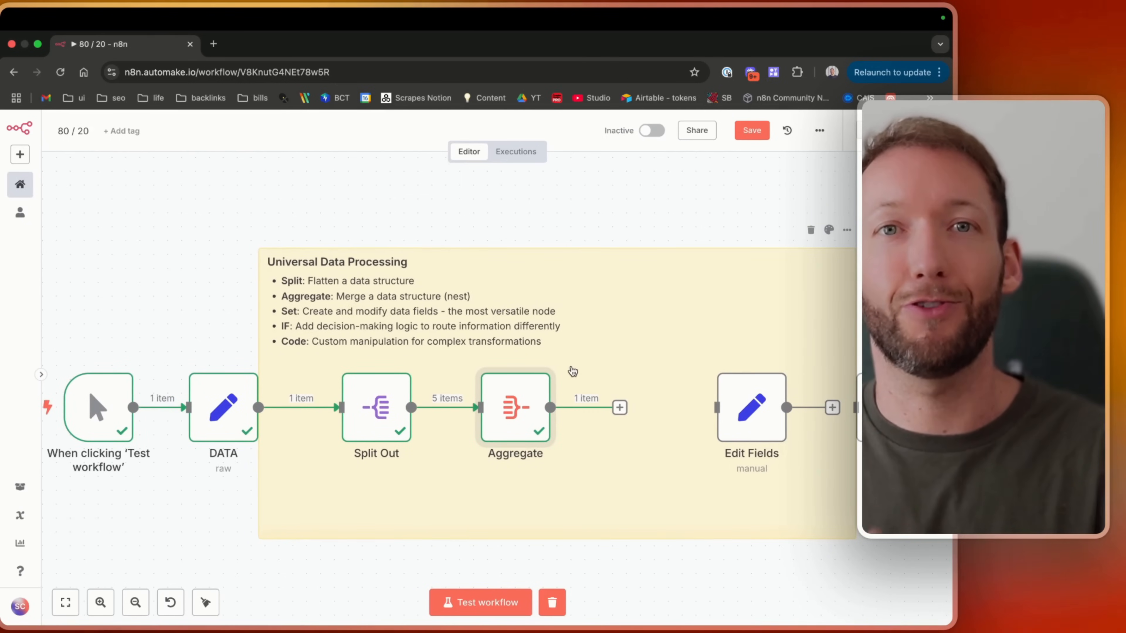
pyautogui.hscroll(4, 572, 372)
pyautogui.press('super+s')
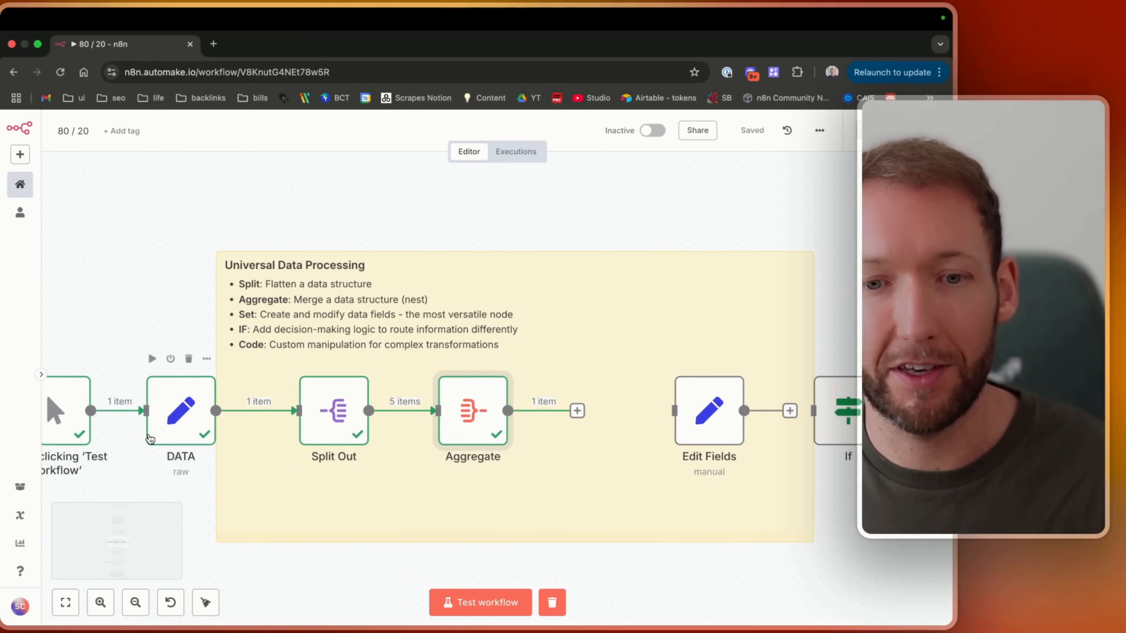
# Connect the manual trigger directly to the Edit Fields node and open it to check its input.
pyautogui.moveTo(78, 408); pyautogui.dragTo(621, 311)
pyautogui.hscroll(9, 621, 311)
pyautogui.moveTo(532, 312); pyautogui.dragTo(572, 413)
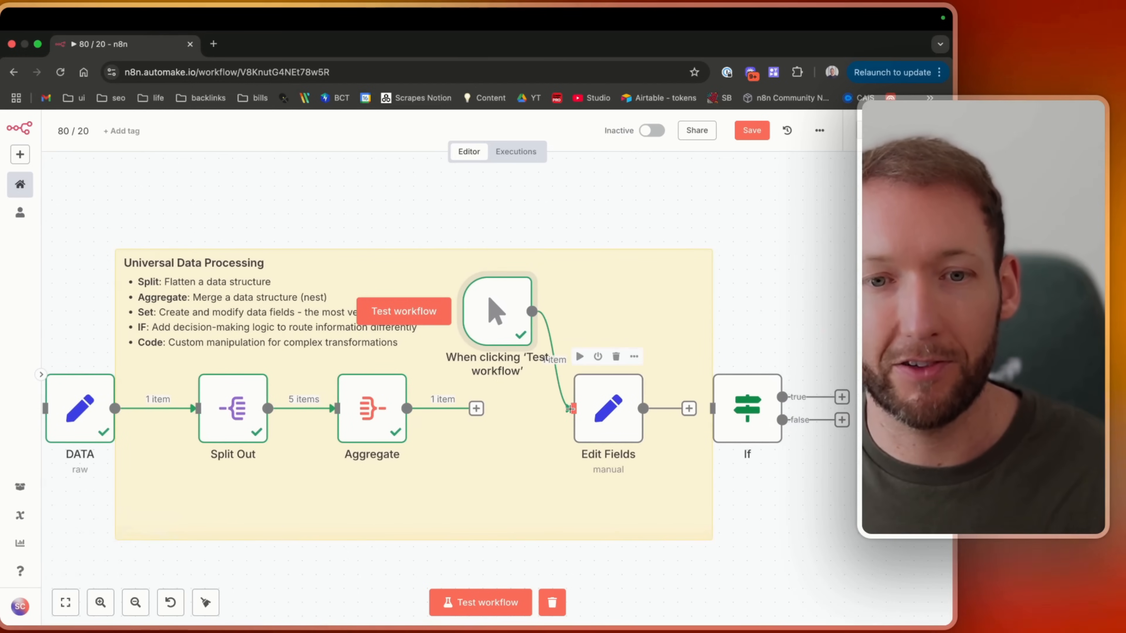
pyautogui.moveTo(484, 345); pyautogui.dragTo(526, 320)
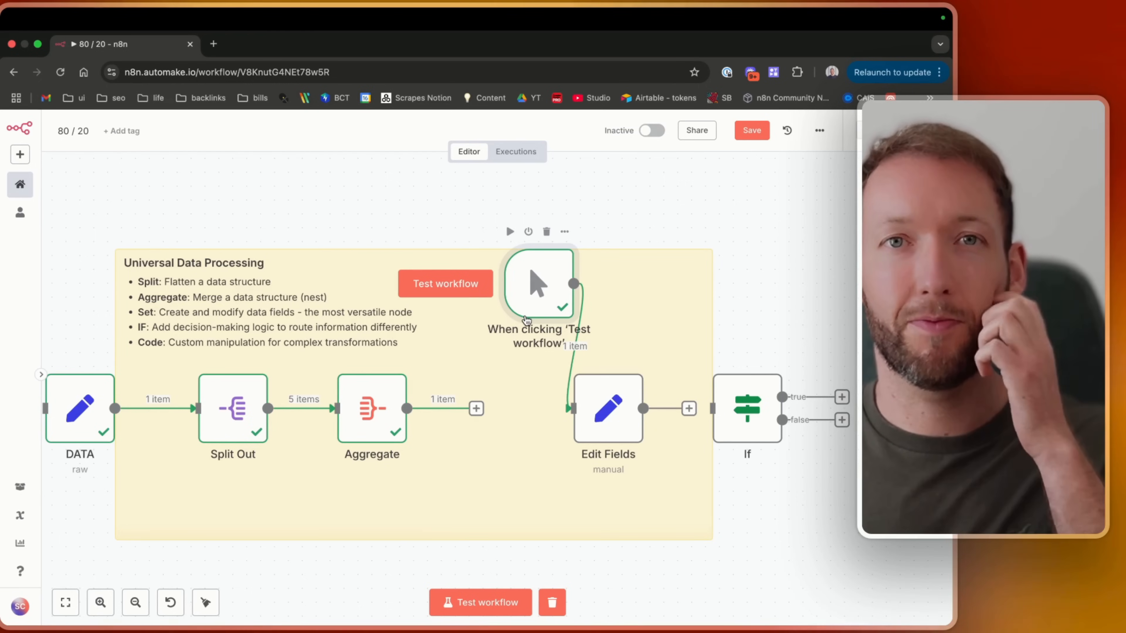
pyautogui.doubleClick(611, 405)
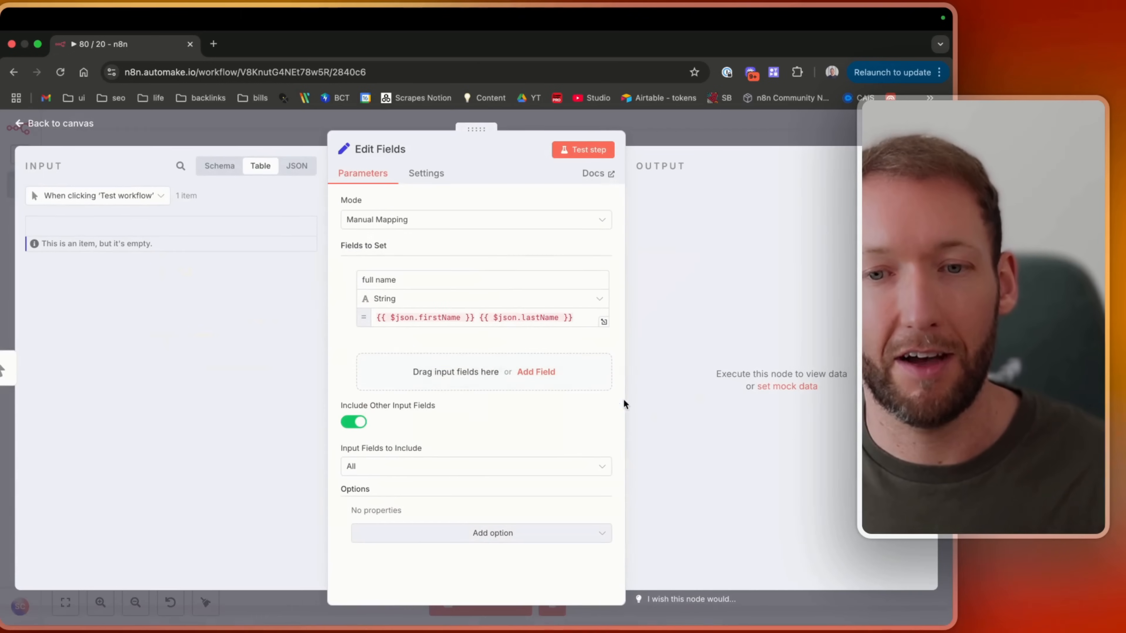
pyautogui.click(88, 130)
# Rewire the workflow so the manual trigger feeds DATA, DATA feeds Split Out, and Split Out feeds Edit Fields.
pyautogui.moveTo(530, 307); pyautogui.dragTo(173, 540)
pyautogui.hscroll(-3, 179, 536)
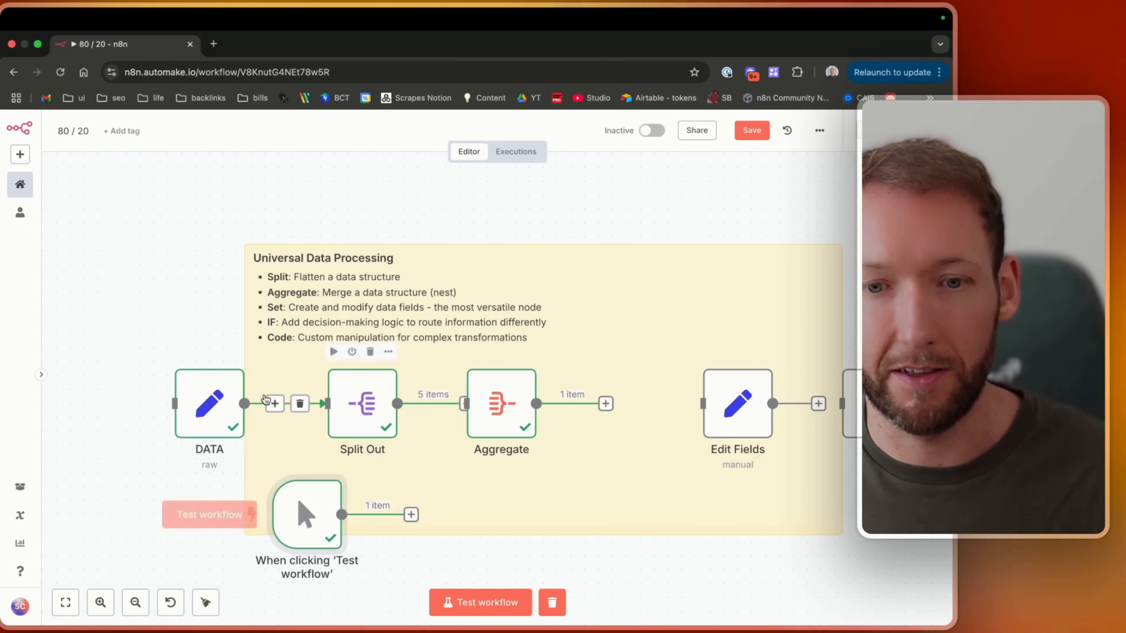
pyautogui.moveTo(125, 362); pyautogui.dragTo(455, 483)
pyautogui.moveTo(210, 404); pyautogui.dragTo(501, 500)
pyautogui.moveTo(406, 515); pyautogui.dragTo(466, 501)
pyautogui.hscroll(2, 222, 483)
pyautogui.scroll(-1, 222, 484)
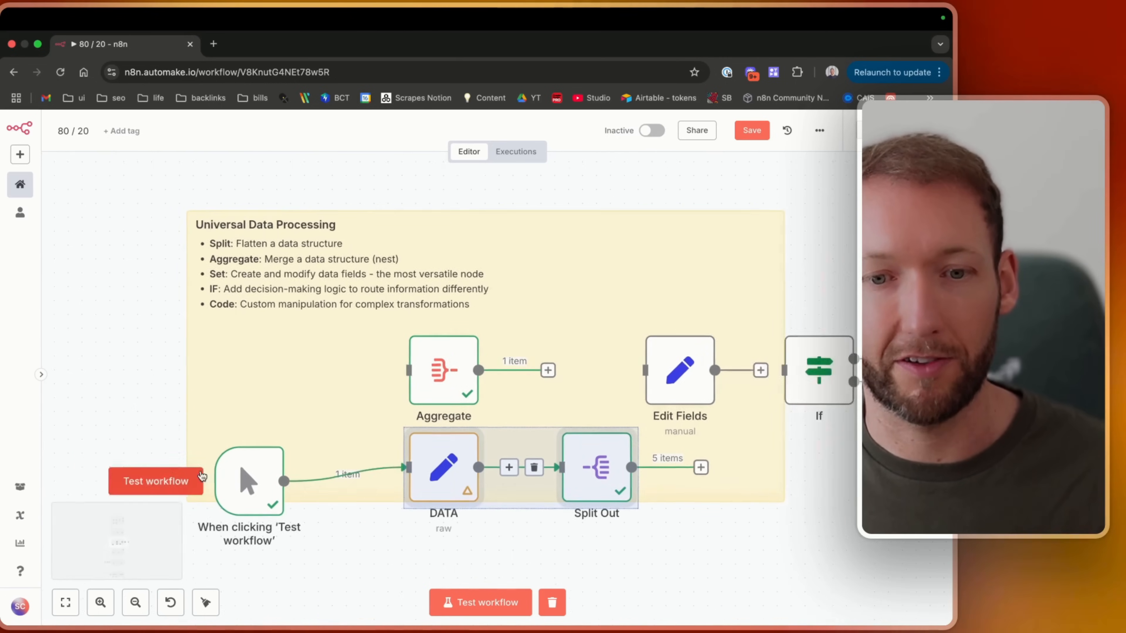
pyautogui.moveTo(117, 396); pyautogui.dragTo(635, 527)
pyautogui.moveTo(578, 460); pyautogui.dragTo(480, 488)
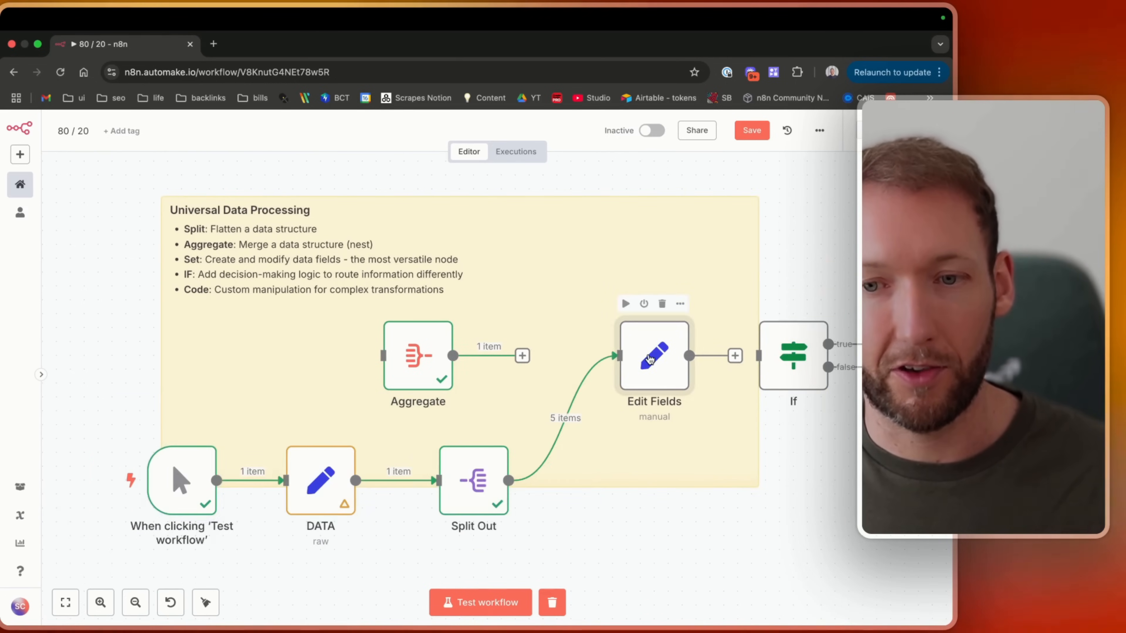
# Open the Edit Fields node and examine its full name expression built from firstName and lastName.
pyautogui.doubleClick(648, 355)
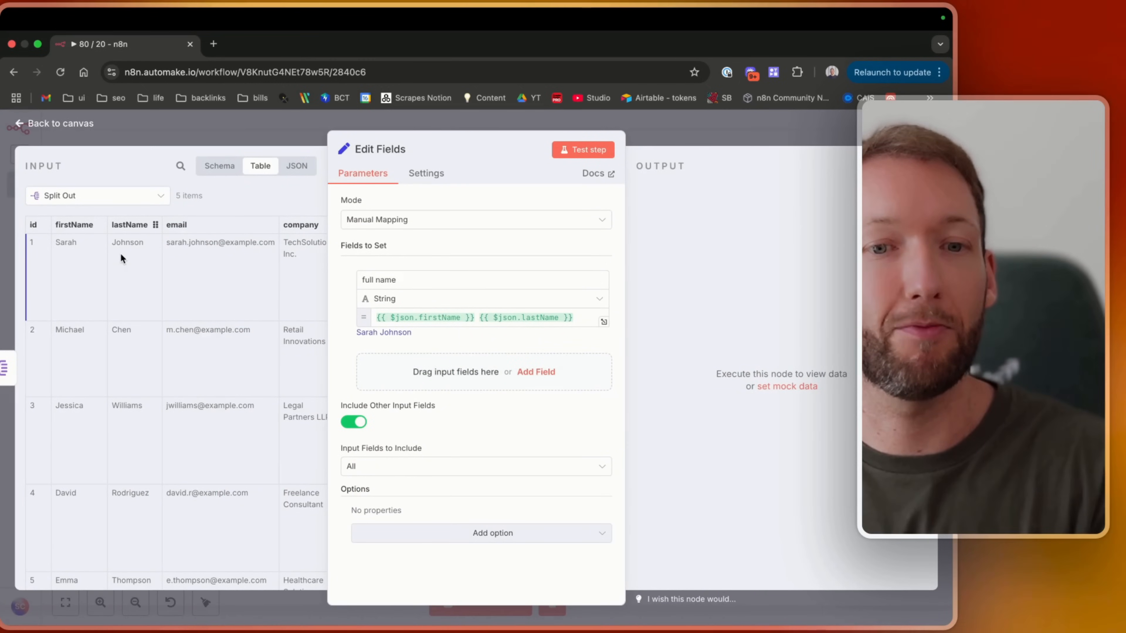
pyautogui.click(438, 315)
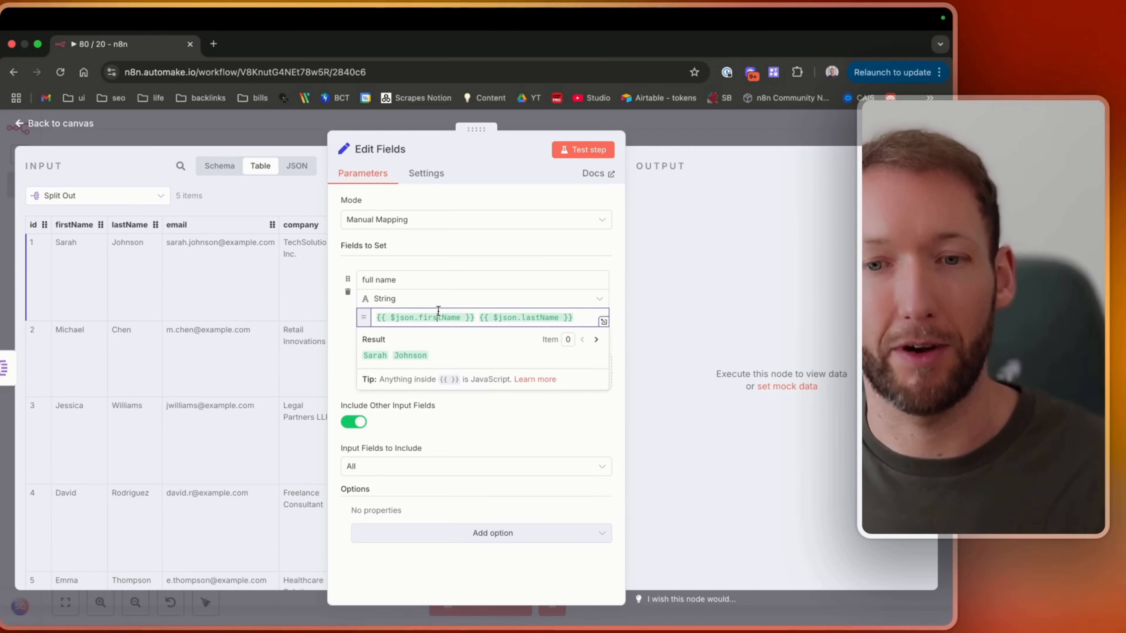
# Add a second full name field mapped from firstName and lastName, then delete it.
pyautogui.click(330, 372)
pyautogui.click(441, 377)
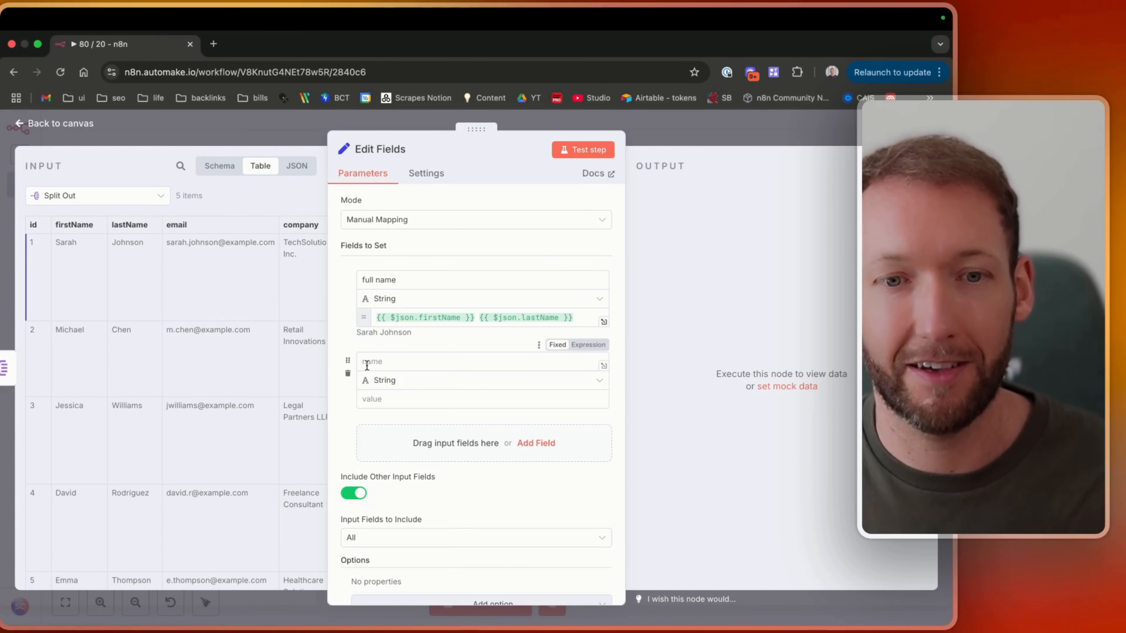
pyautogui.click(384, 368)
pyautogui.write('full name')
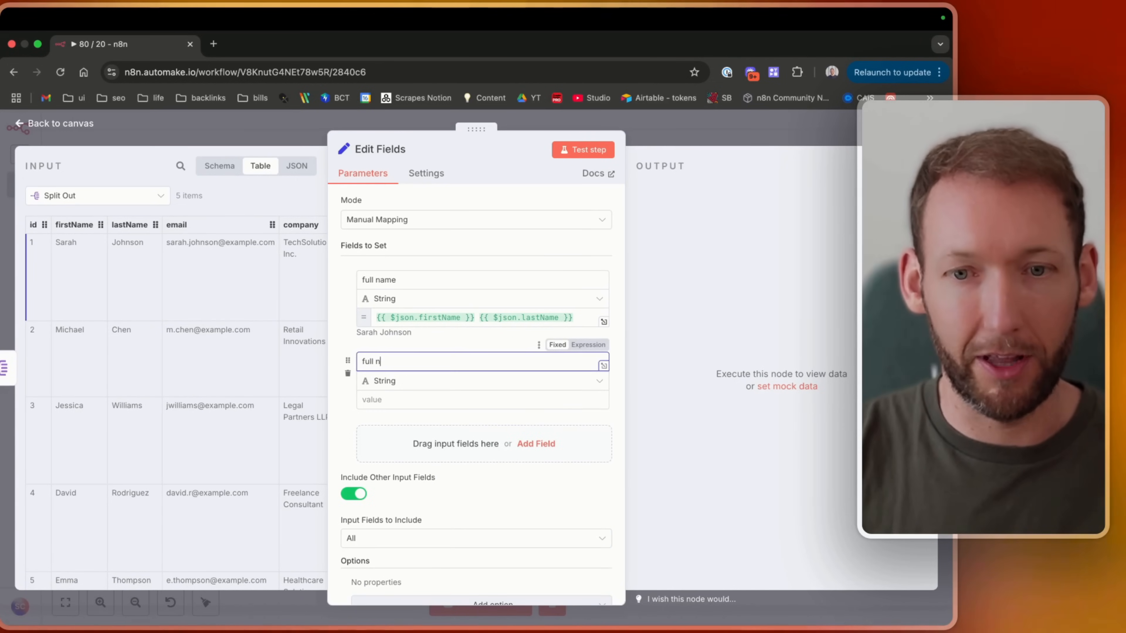
pyautogui.click(501, 403)
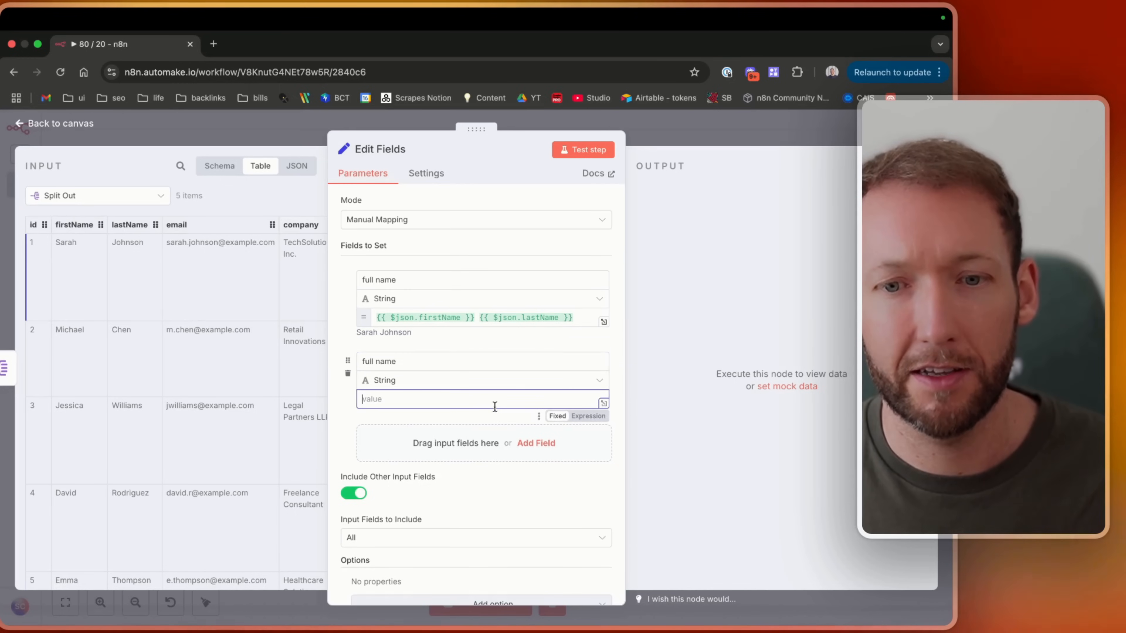
pyautogui.click(587, 417)
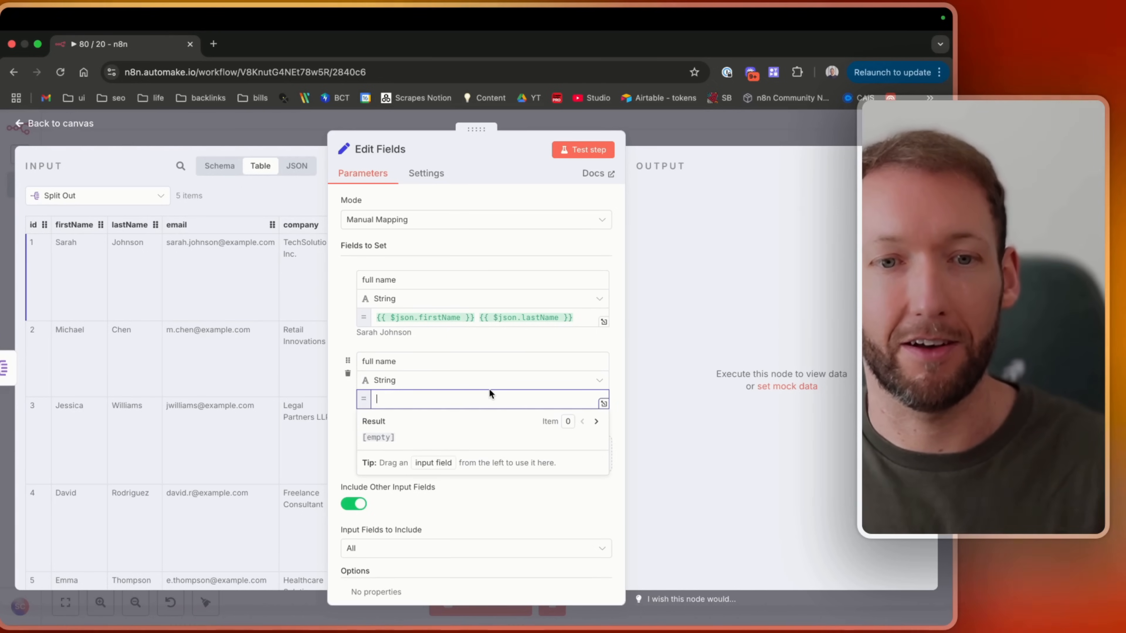
pyautogui.moveTo(68, 220); pyautogui.dragTo(423, 403)
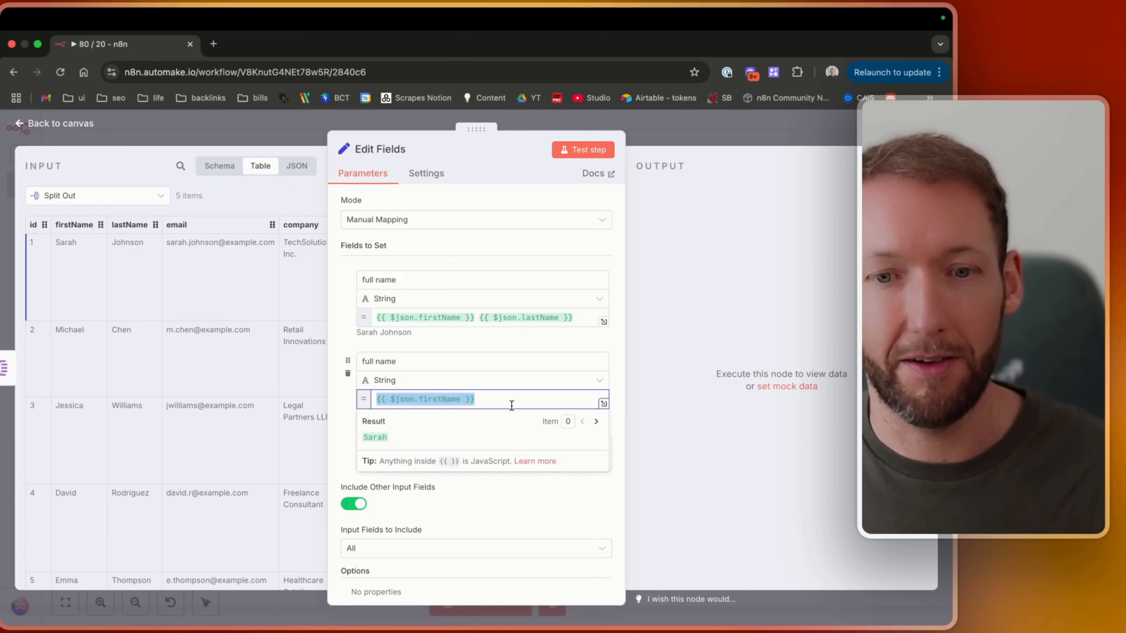
pyautogui.moveTo(129, 224); pyautogui.dragTo(509, 398)
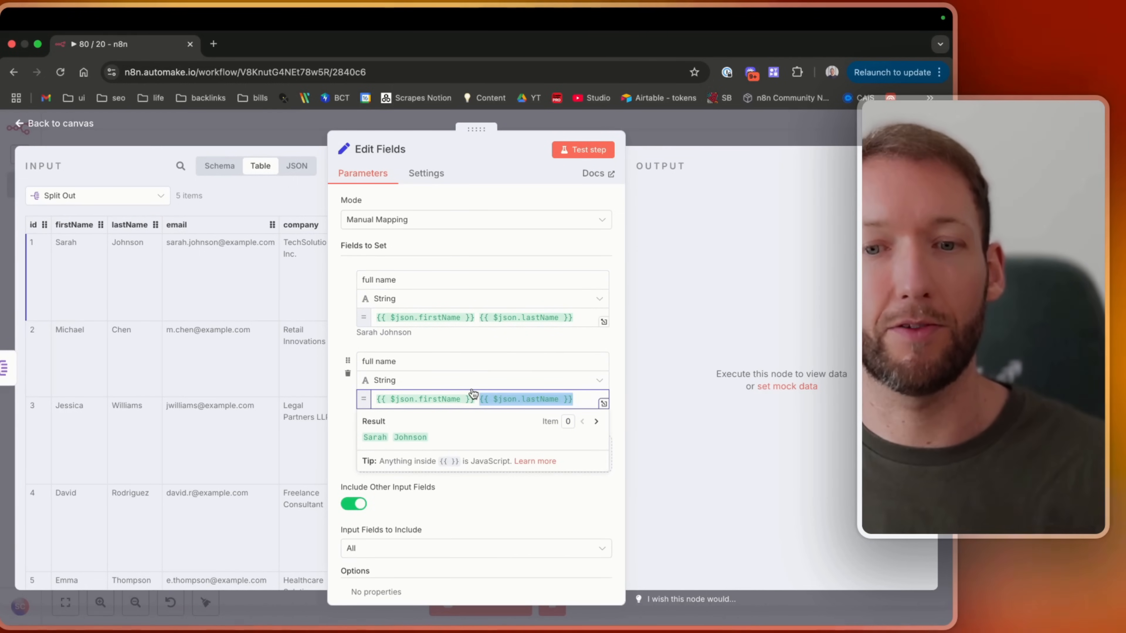
pyautogui.click(614, 379)
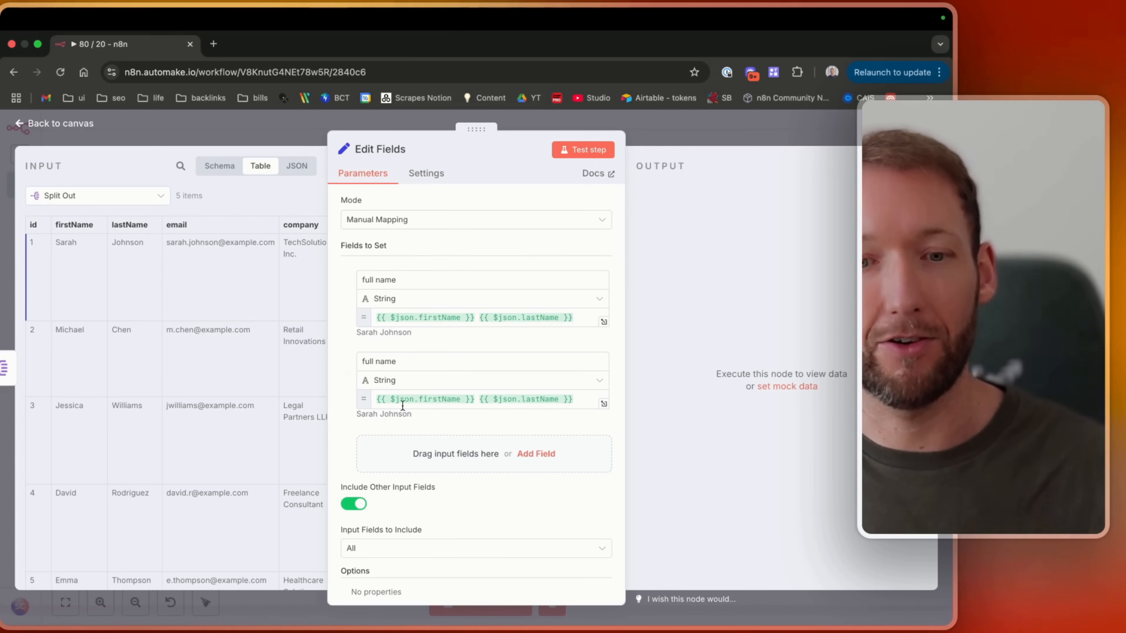
pyautogui.moveTo(397, 396)
pyautogui.click(345, 374)
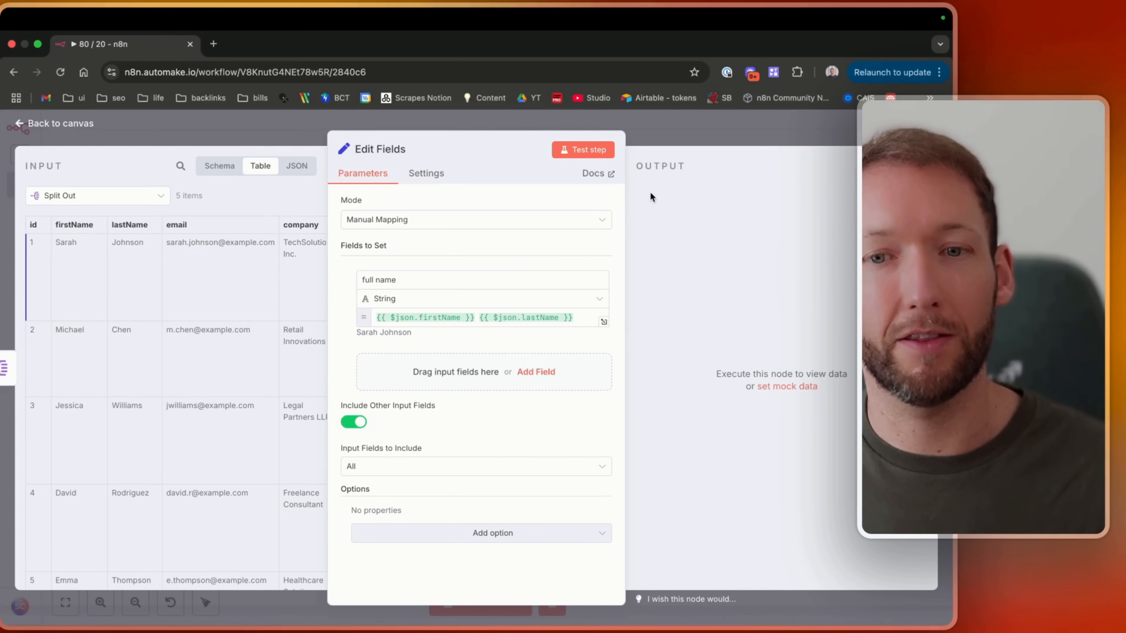
# Test the Edit Fields step and scroll through its output table.
pyautogui.click(575, 153)
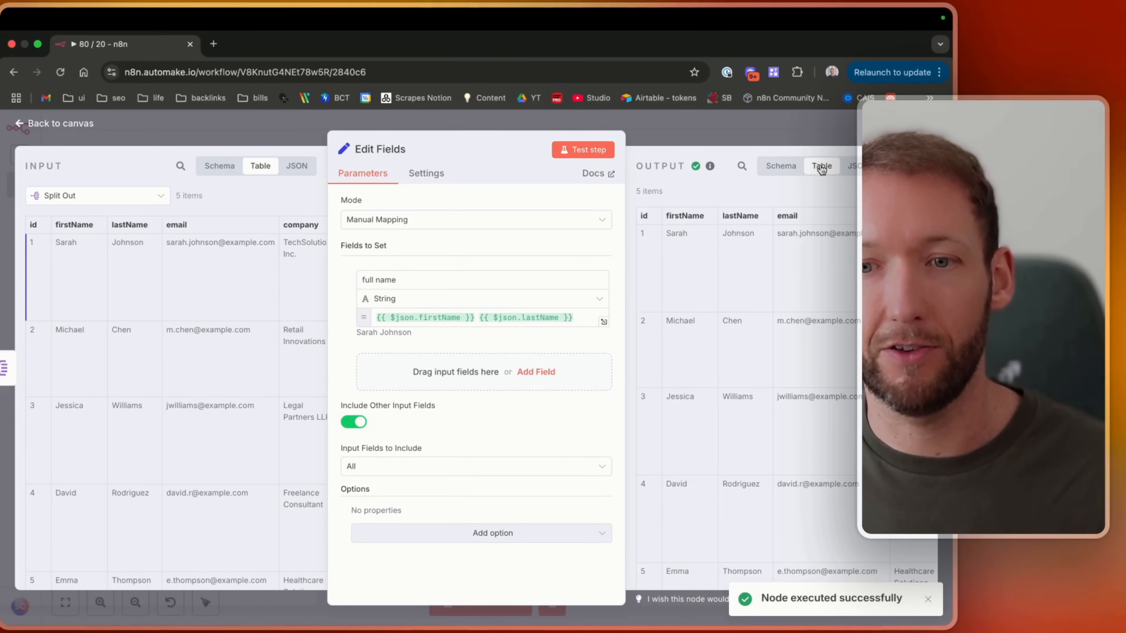
pyautogui.hscroll(10, 739, 250)
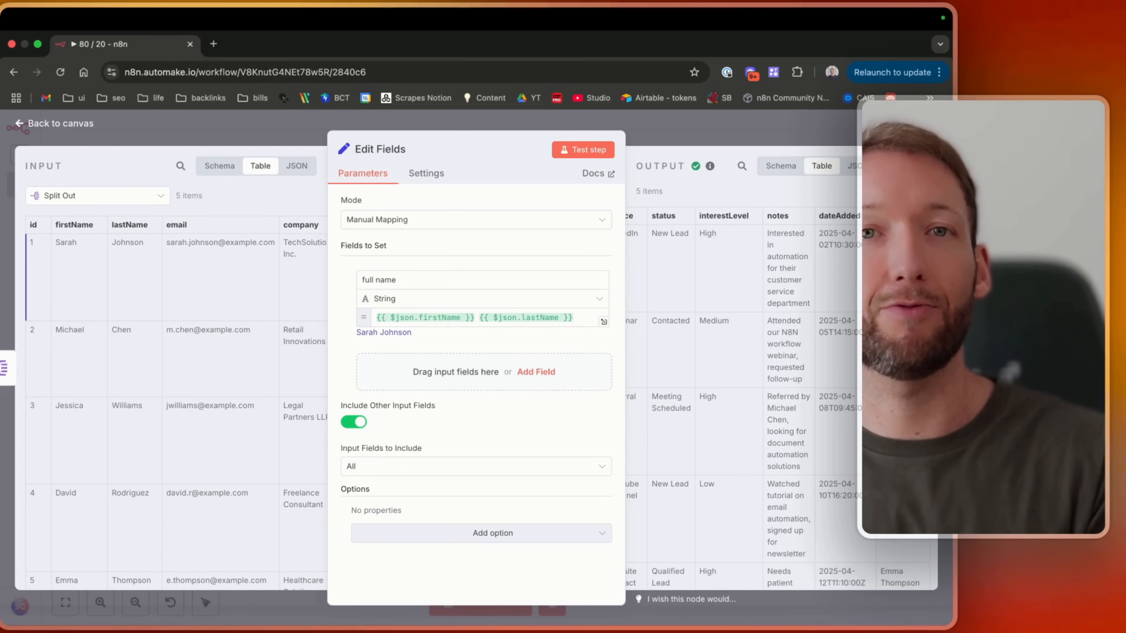
# Turn off Include Other Input Fields and test the Edit Fields step again.
pyautogui.click(359, 422)
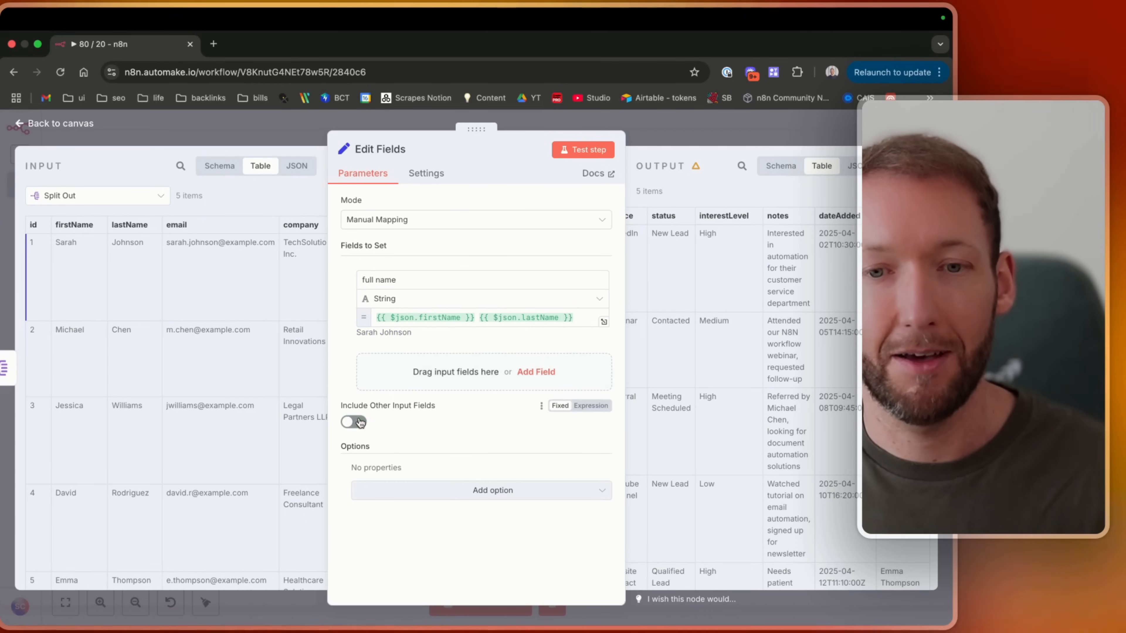
pyautogui.click(586, 159)
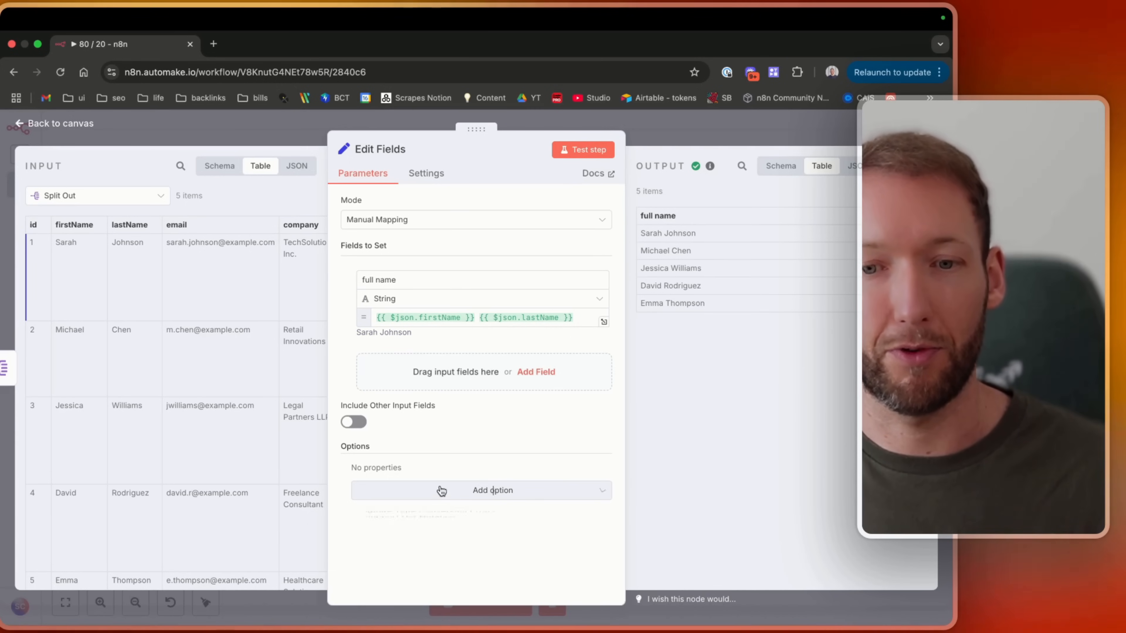
# Add an email field mapped from the input's email column and retest the Edit Fields step.
pyautogui.click(448, 361)
pyautogui.click(347, 374)
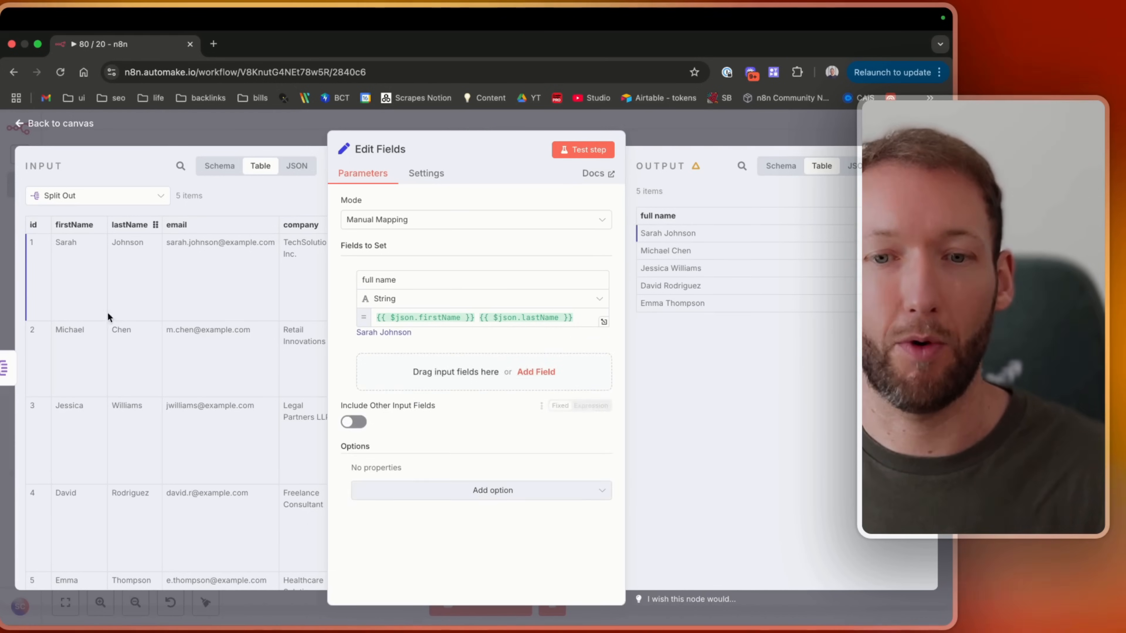
pyautogui.moveTo(128, 224); pyautogui.dragTo(432, 364)
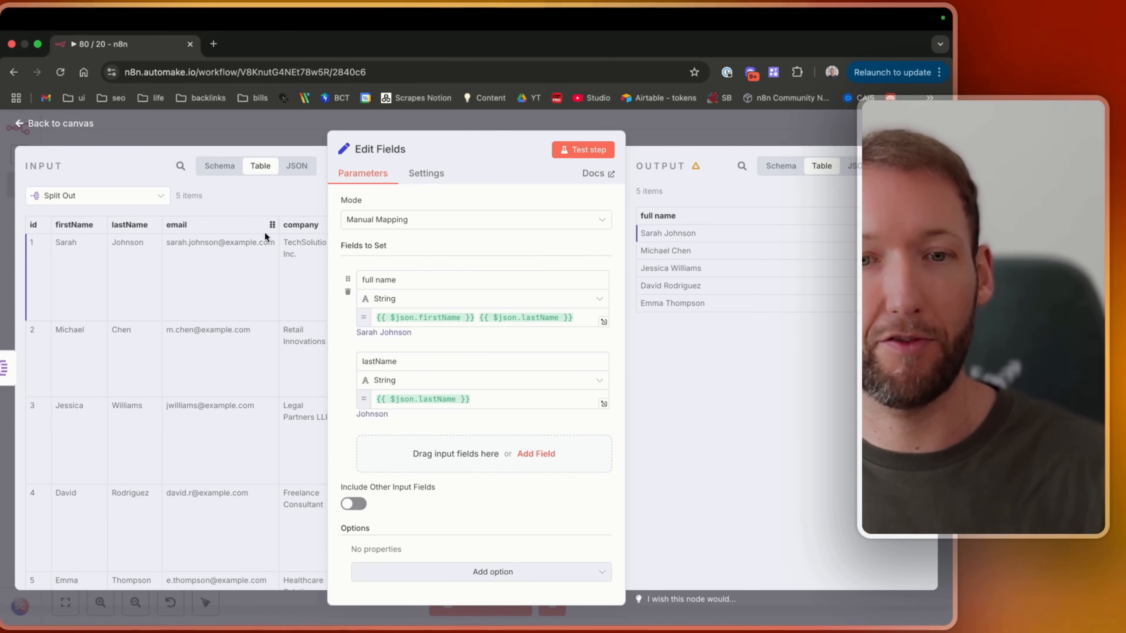
pyautogui.moveTo(211, 222); pyautogui.dragTo(495, 456)
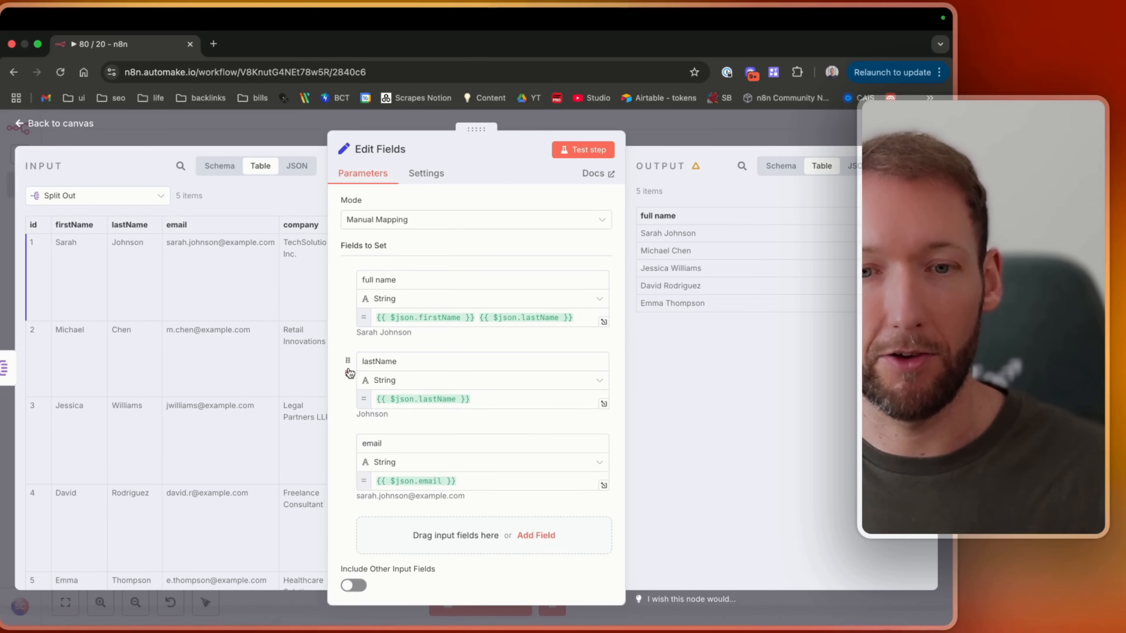
pyautogui.click(347, 374)
pyautogui.click(596, 153)
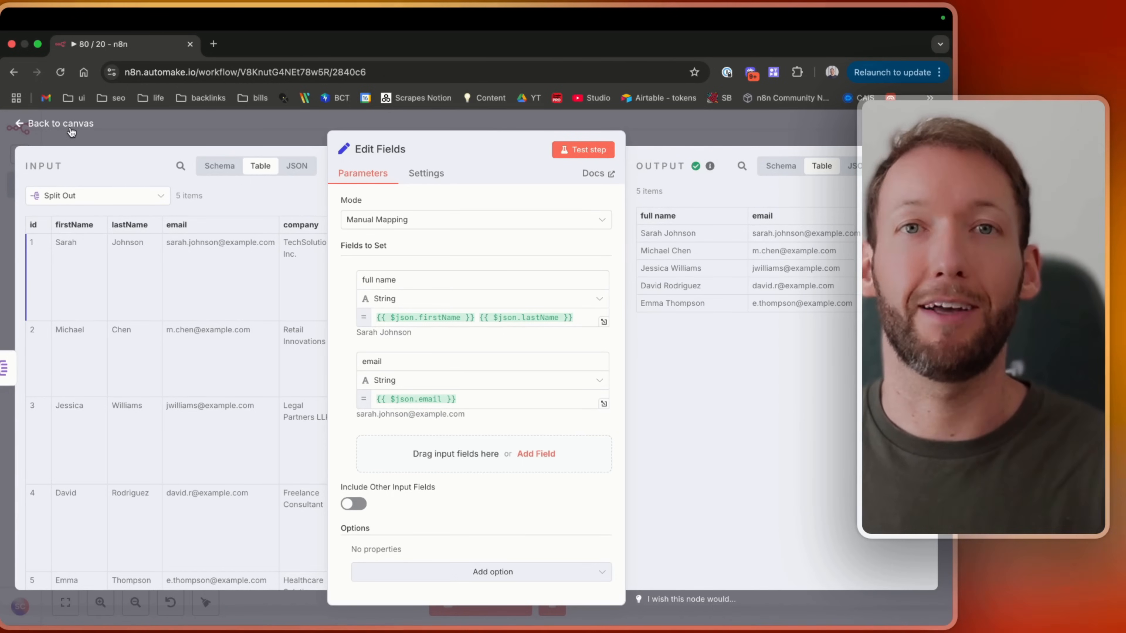
# Open the If node and enter full name as the condition's first value.
pyautogui.click(61, 123)
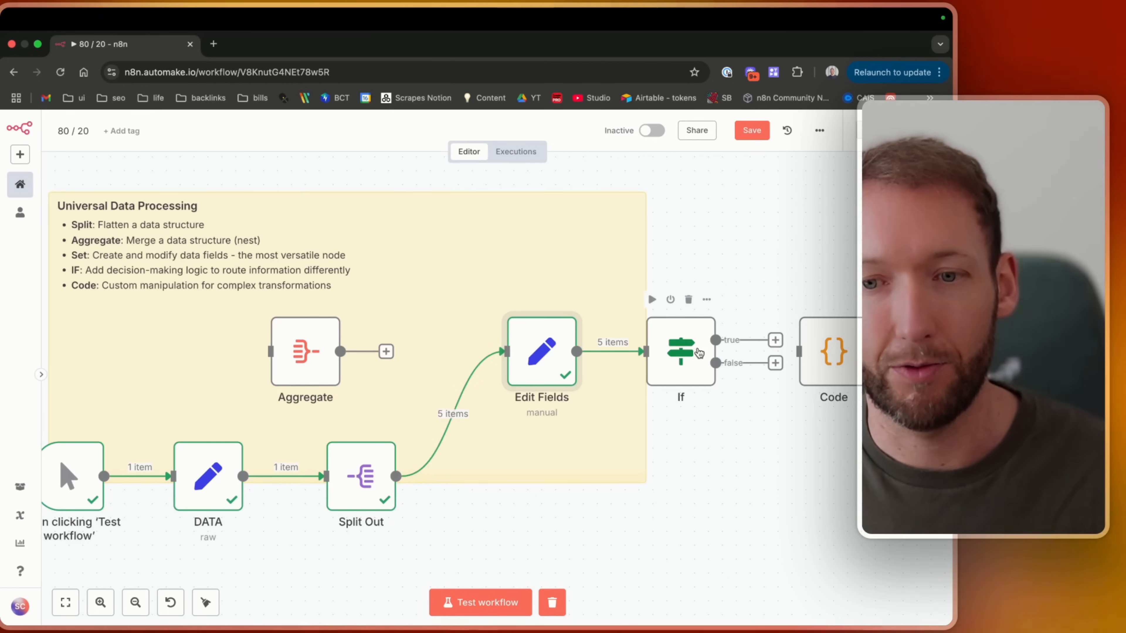
pyautogui.doubleClick(699, 352)
pyautogui.moveTo(47, 224); pyautogui.dragTo(468, 209)
pyautogui.write('full name')
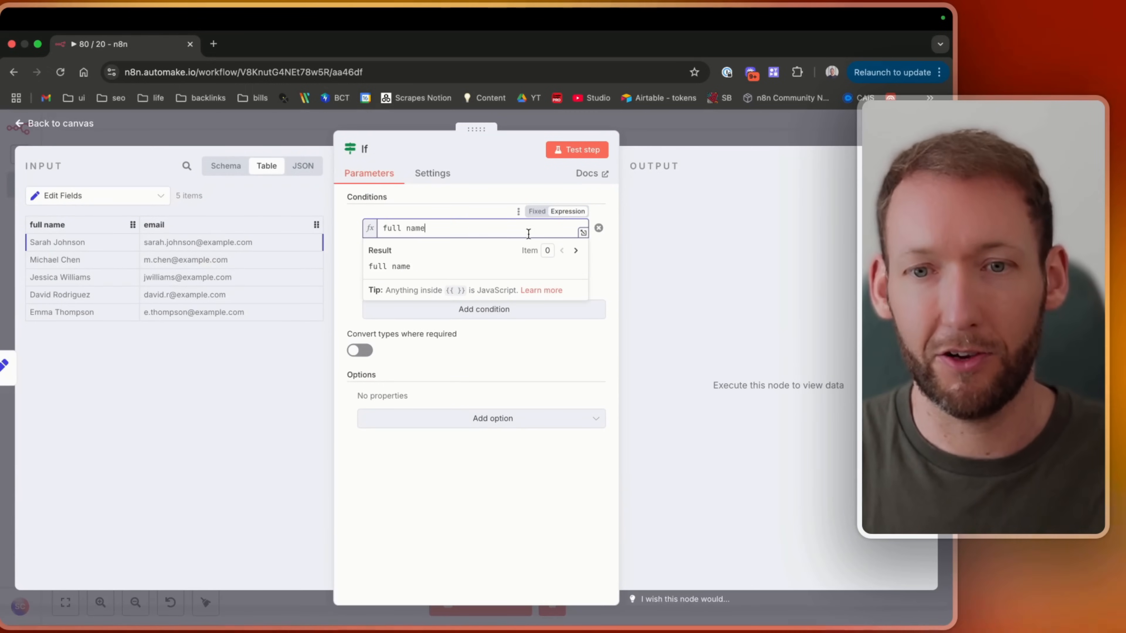
pyautogui.click(400, 266)
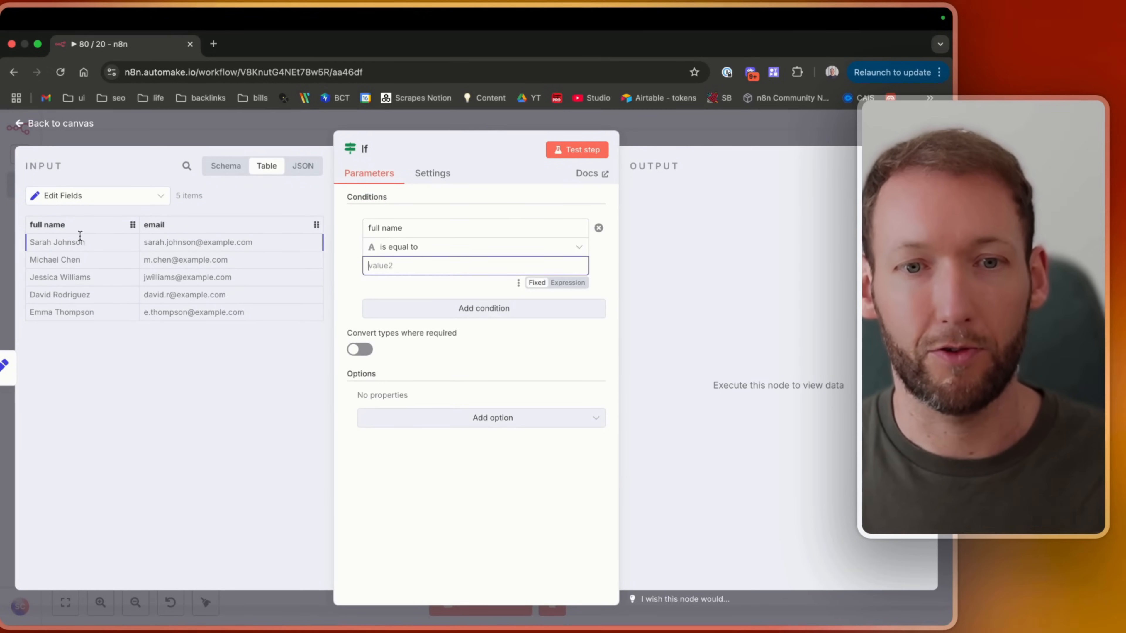
# Set the is equal to comparison value to the first lead's full name and test the If step.
pyautogui.moveTo(58, 225); pyautogui.dragTo(444, 266)
pyautogui.hotkey('ctrl', 'a')
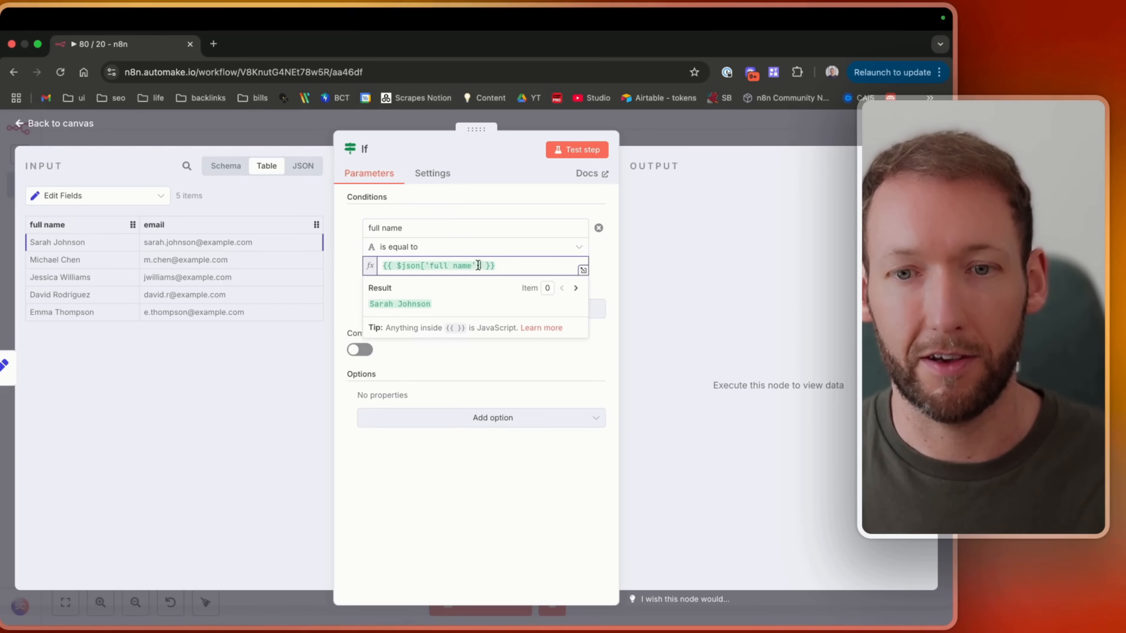
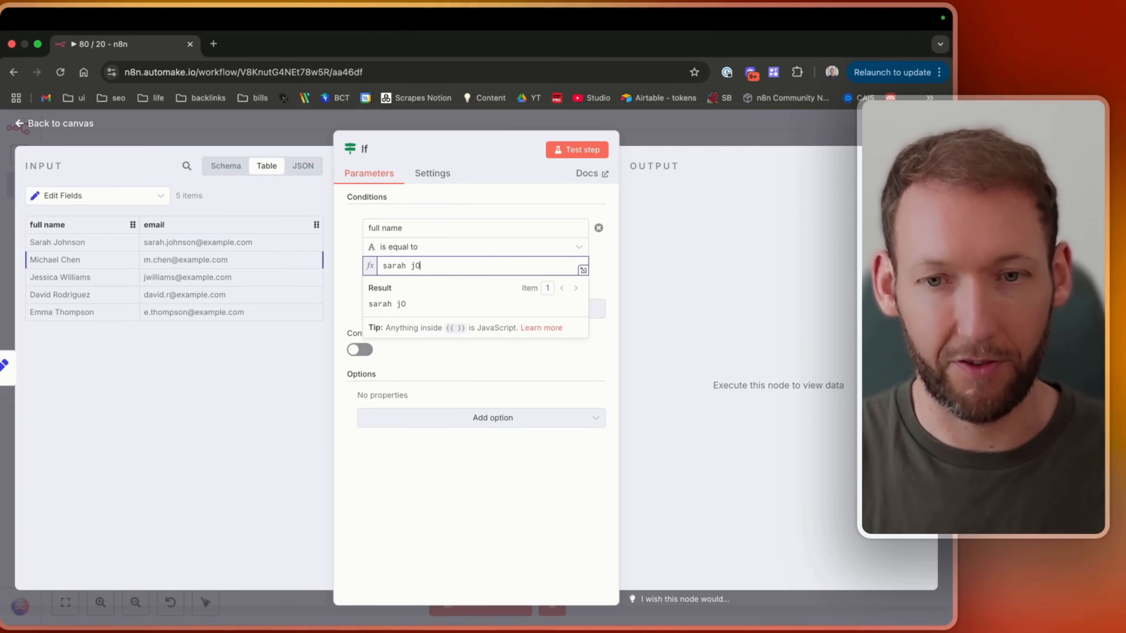
pyautogui.click(447, 243)
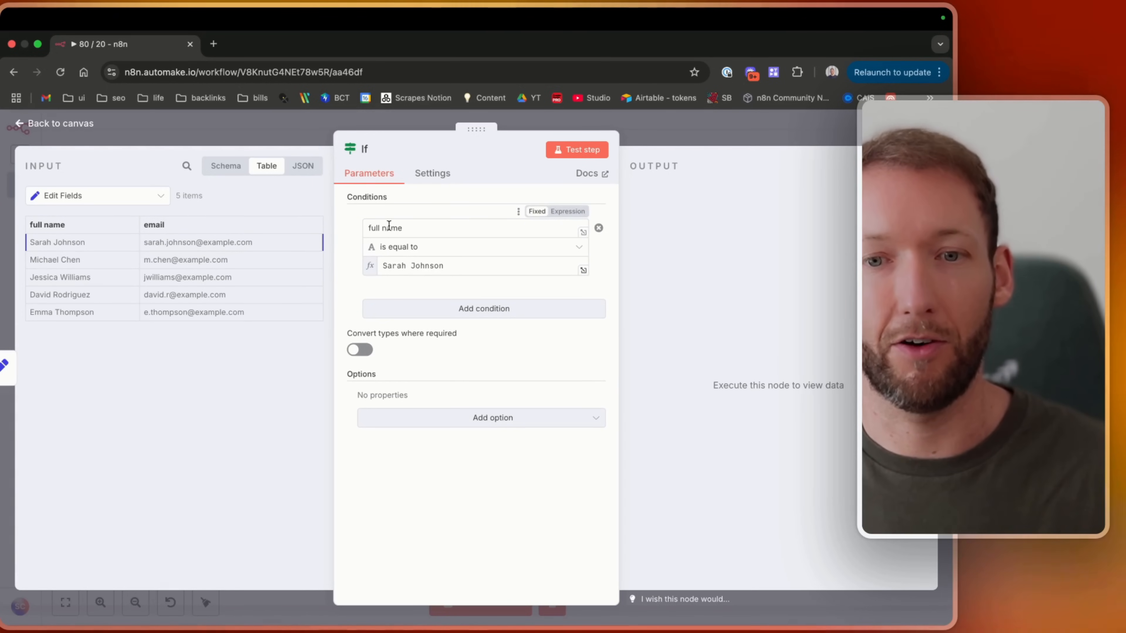
pyautogui.click(579, 150)
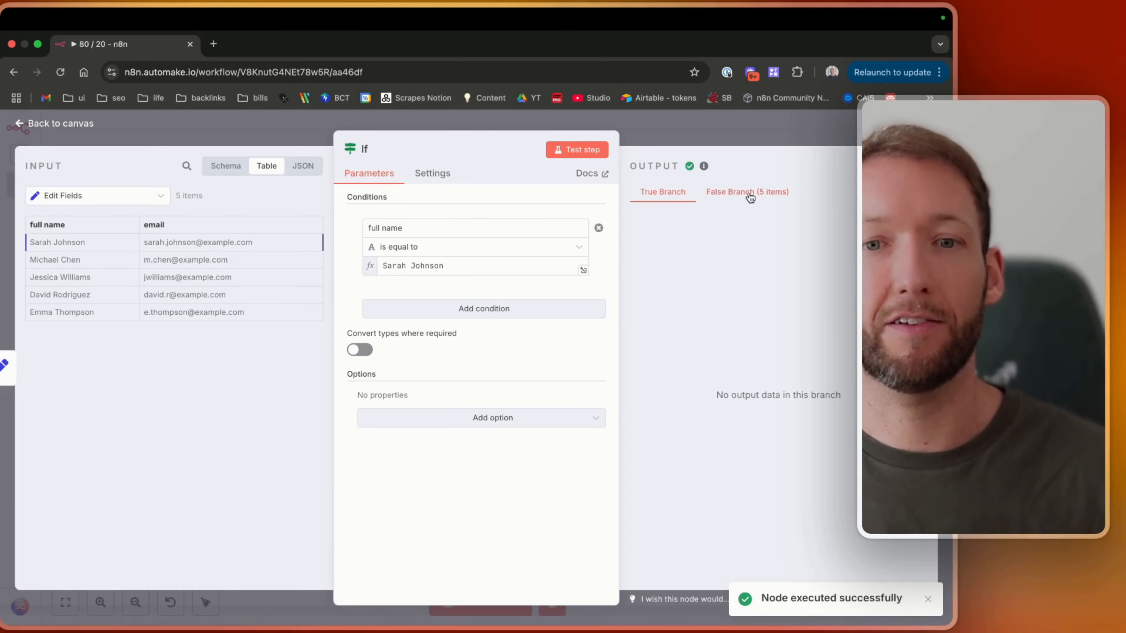
# Map the condition's first value to the full name input field, retest the If step and return to the canvas.
pyautogui.moveTo(82, 228); pyautogui.dragTo(382, 228)
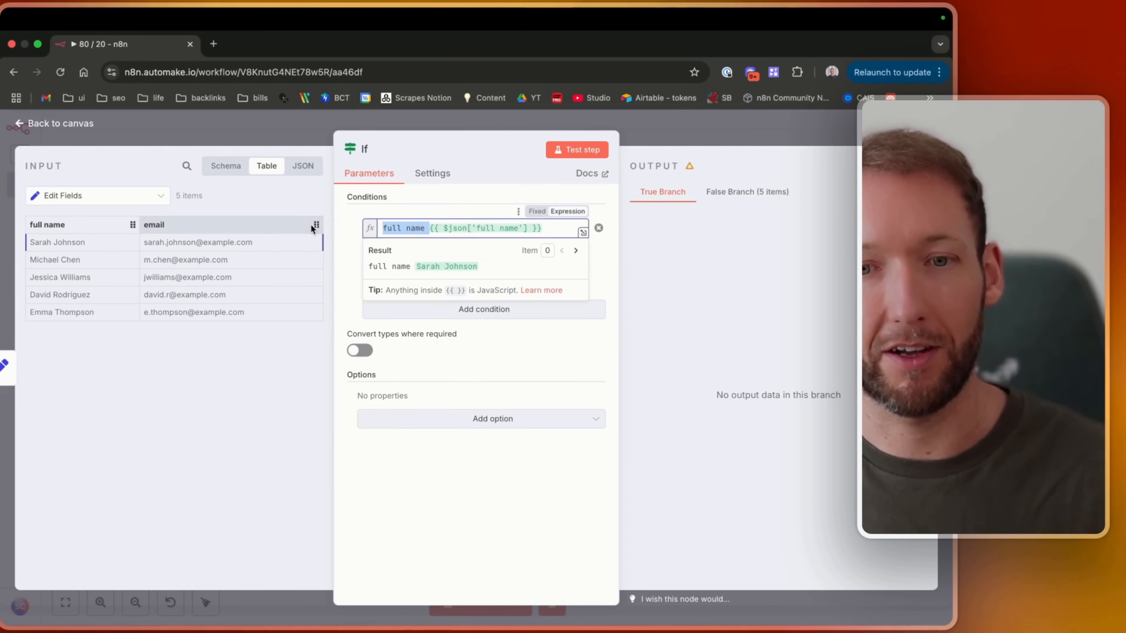
pyautogui.press('BackSpace')
pyautogui.click(542, 179)
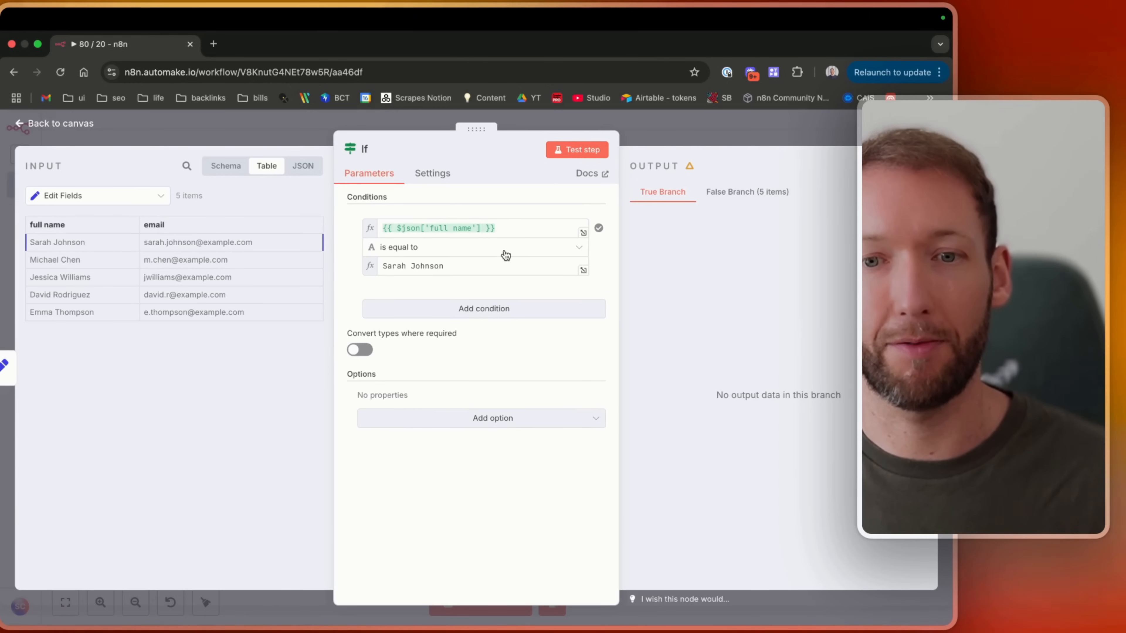
pyautogui.click(557, 153)
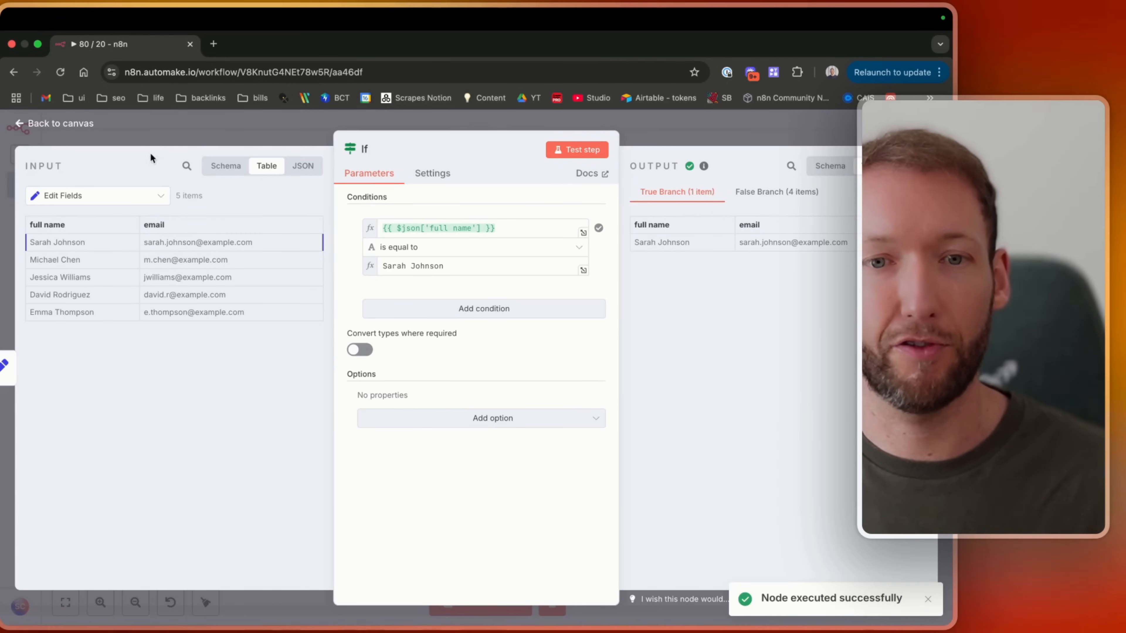
pyautogui.click(80, 125)
pyautogui.hscroll(5, 603, 389)
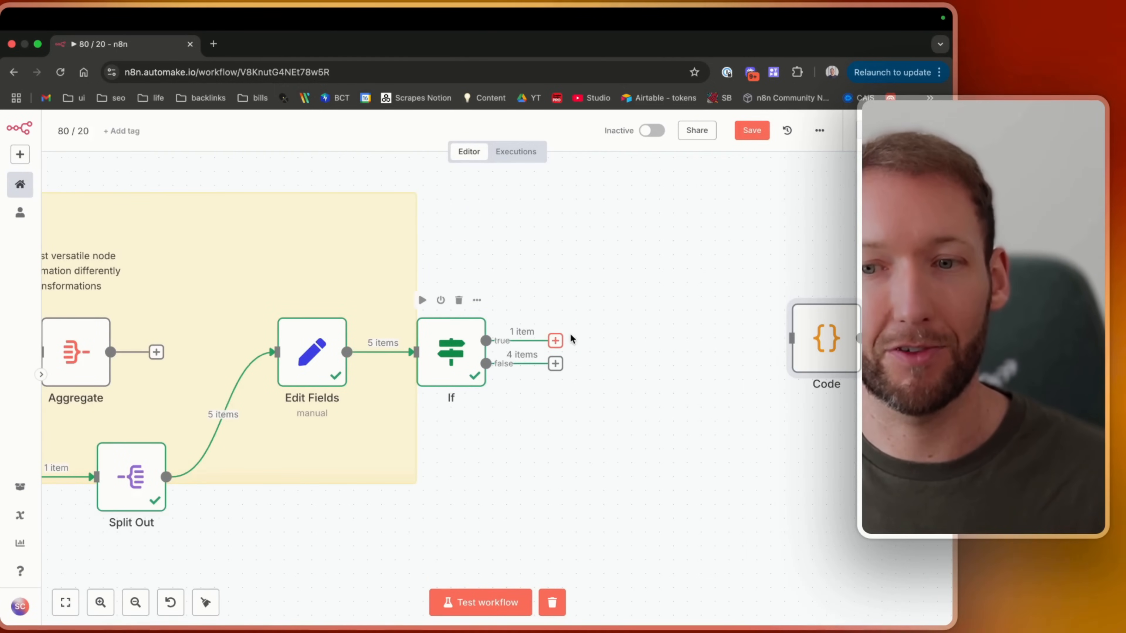
# Connect the Code node to the If node's true output and try adding a Switch node from the false output.
pyautogui.moveTo(819, 342); pyautogui.dragTo(666, 244)
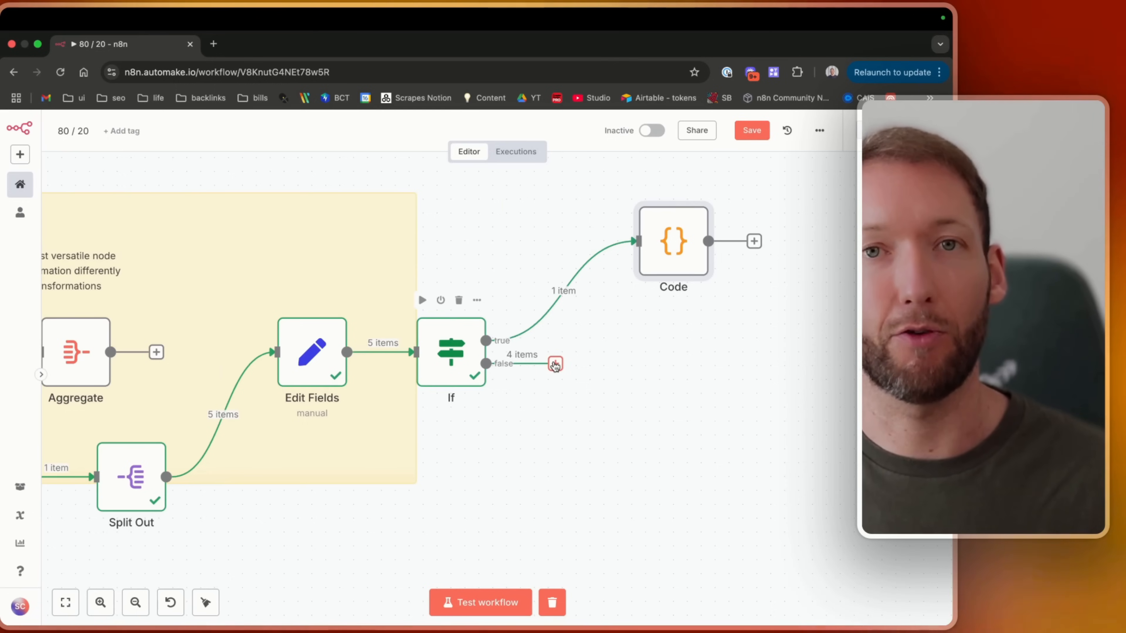
pyautogui.click(555, 364)
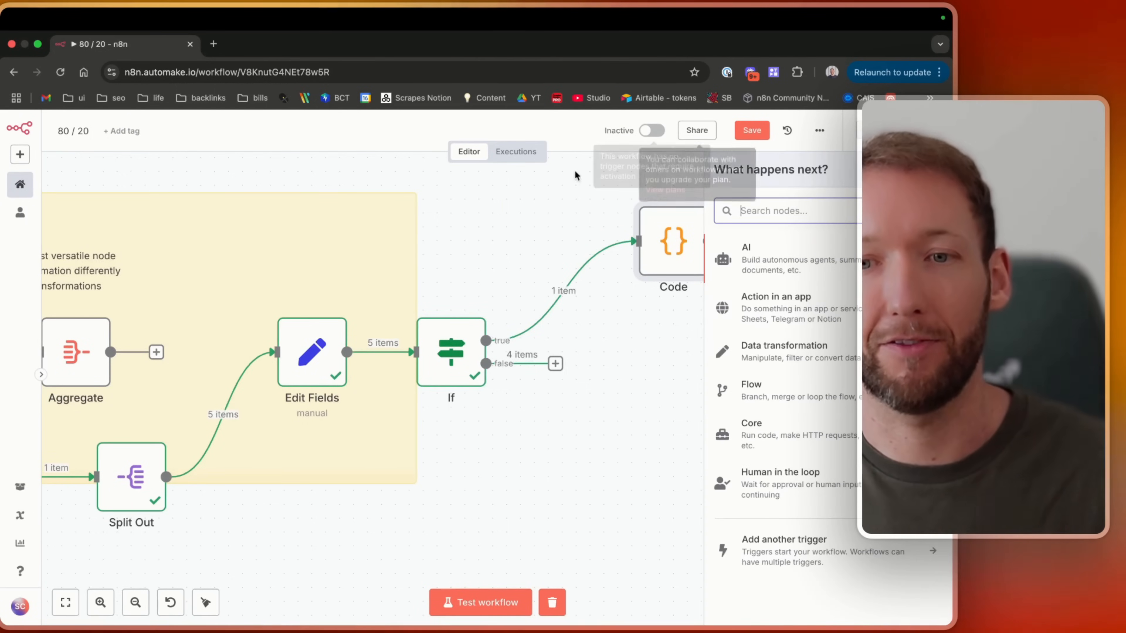
pyautogui.click(560, 201)
pyautogui.hscroll(-2, 560, 200)
pyautogui.press('Tab')
pyautogui.write('switch')
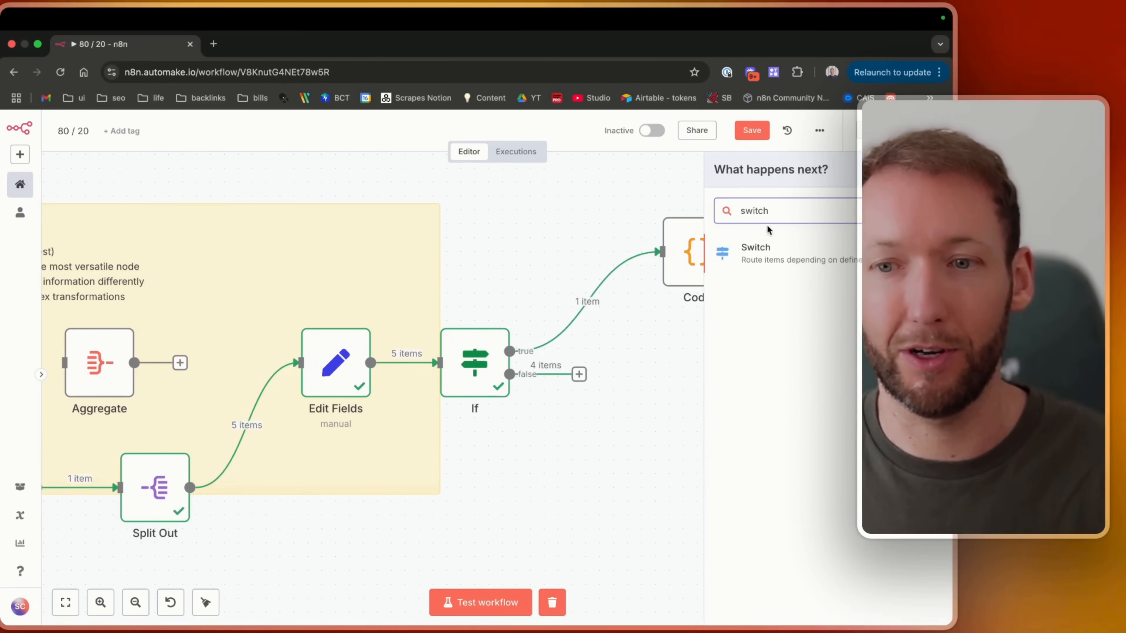
pyautogui.click(812, 262)
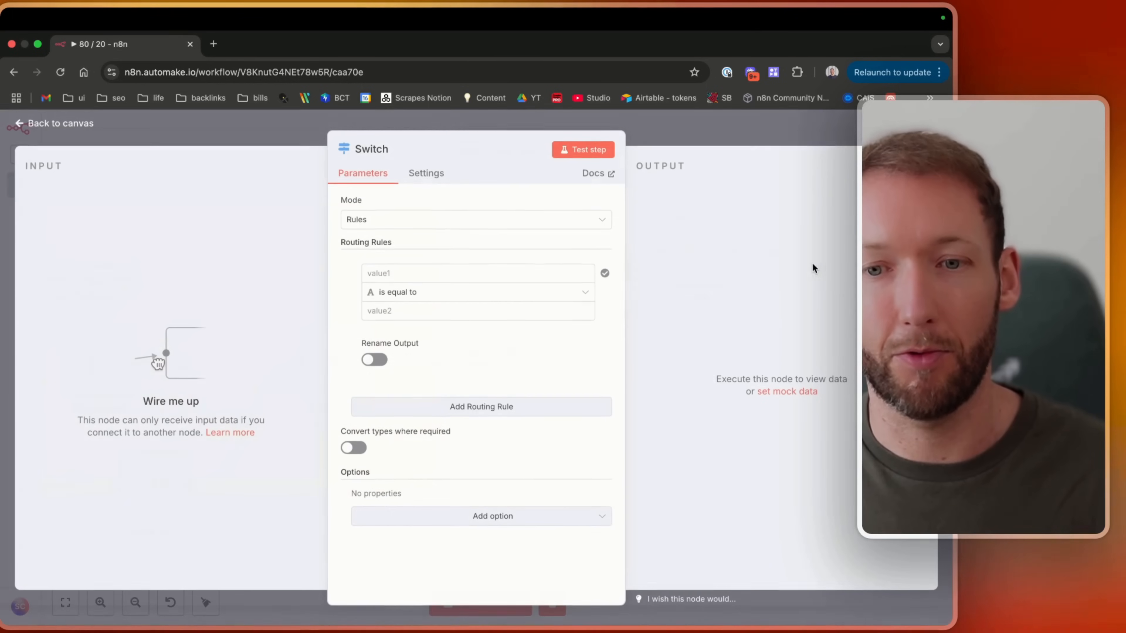
pyautogui.click(66, 124)
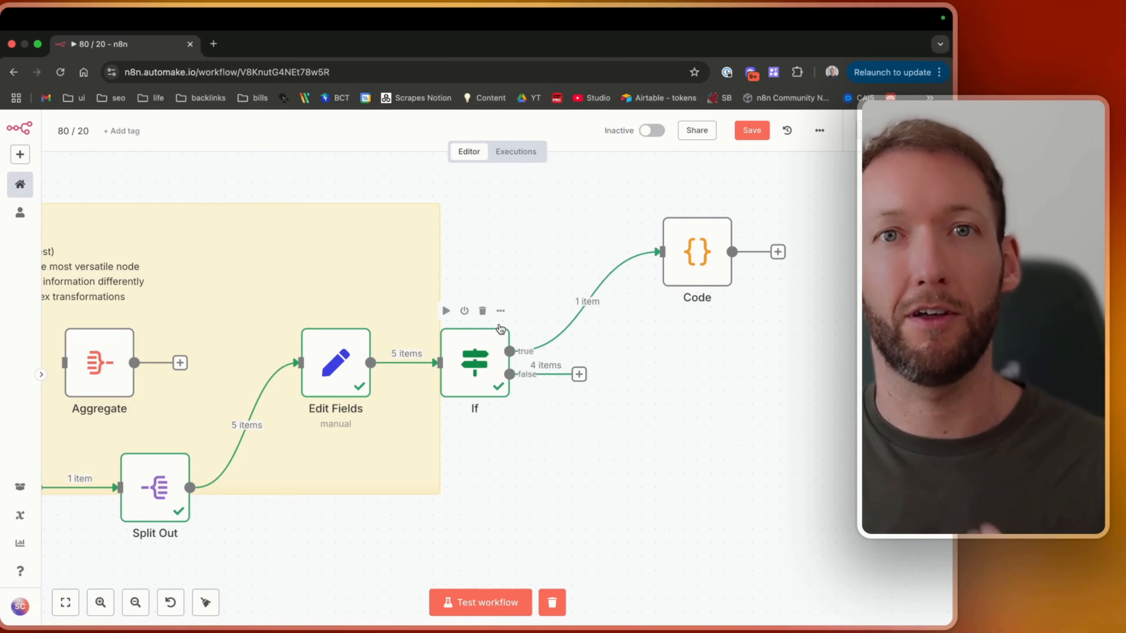
# Reposition the Code node above the If node and save the workflow.
pyautogui.click(600, 302)
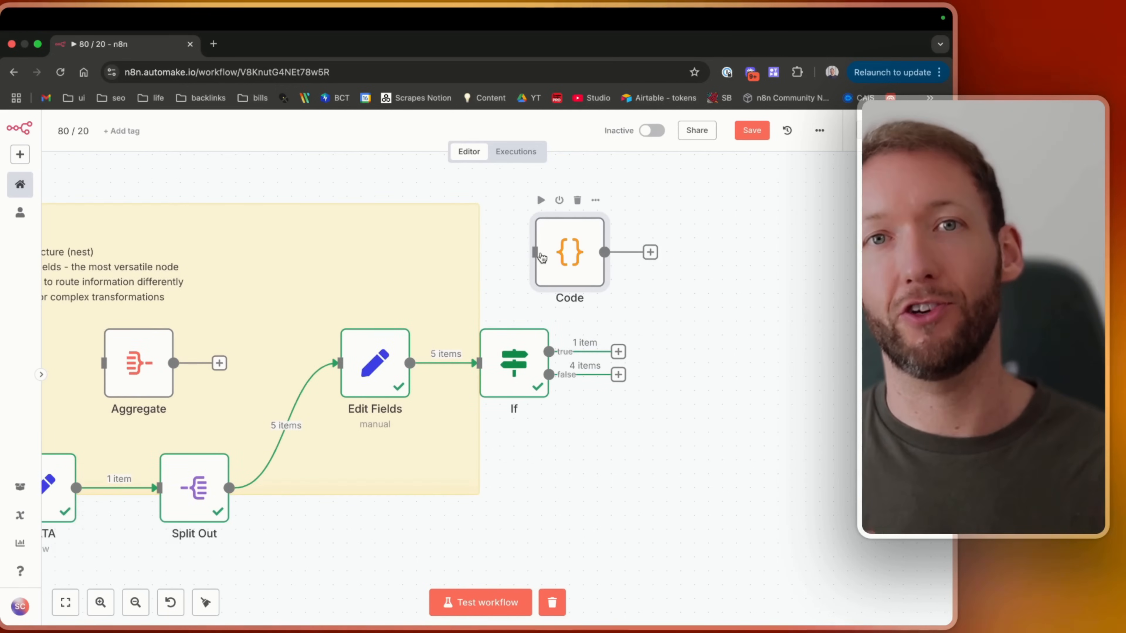
pyautogui.hscroll(-5, 541, 257)
pyautogui.click(750, 135)
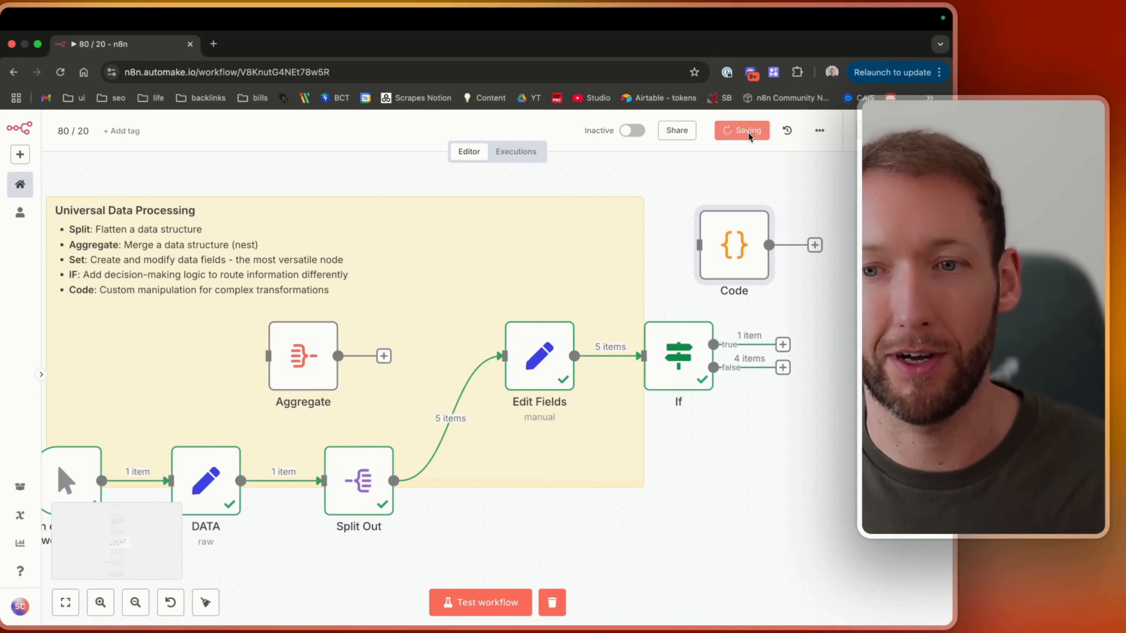
pyautogui.hscroll(3, 696, 289)
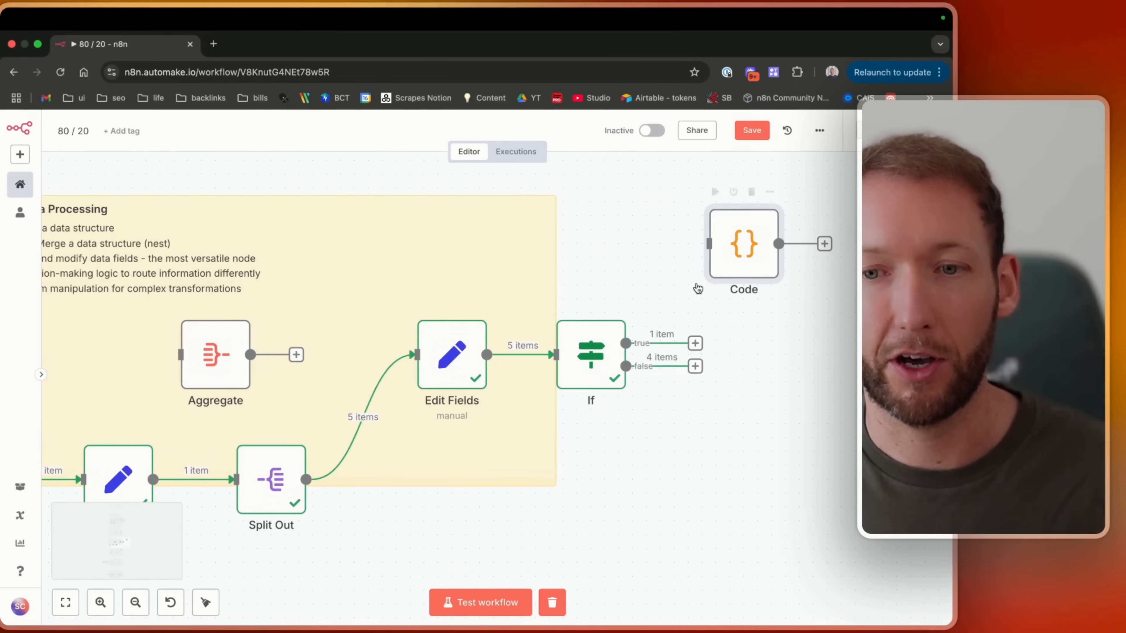
pyautogui.moveTo(726, 259); pyautogui.dragTo(529, 259)
pyautogui.hscroll(-3, 529, 259)
pyautogui.hscroll(-1, 529, 260)
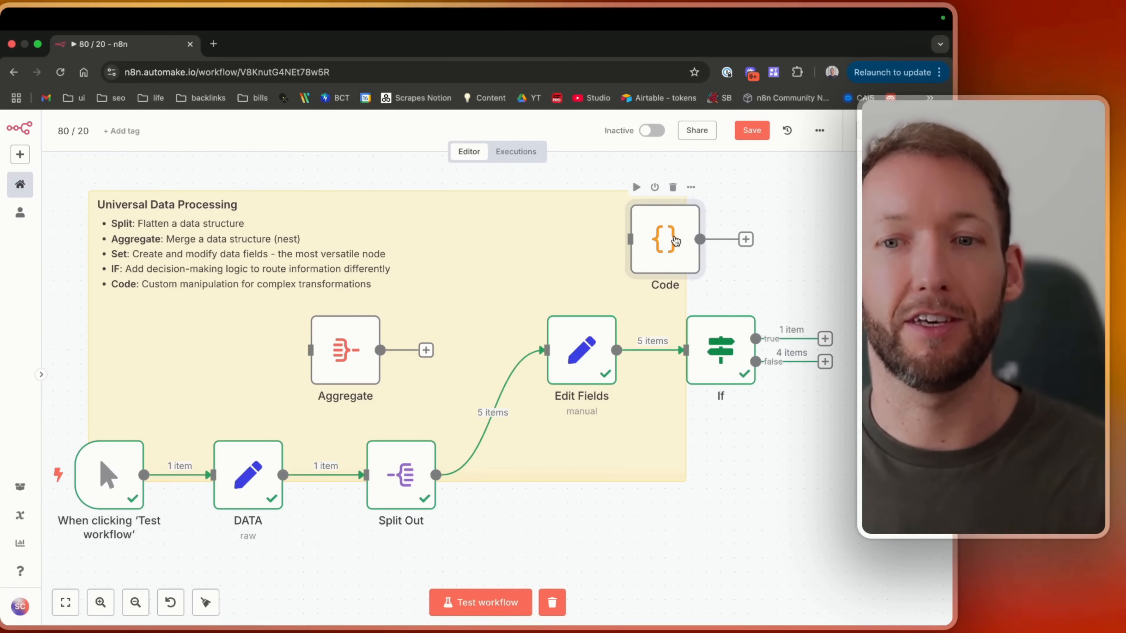
pyautogui.press('super+s')
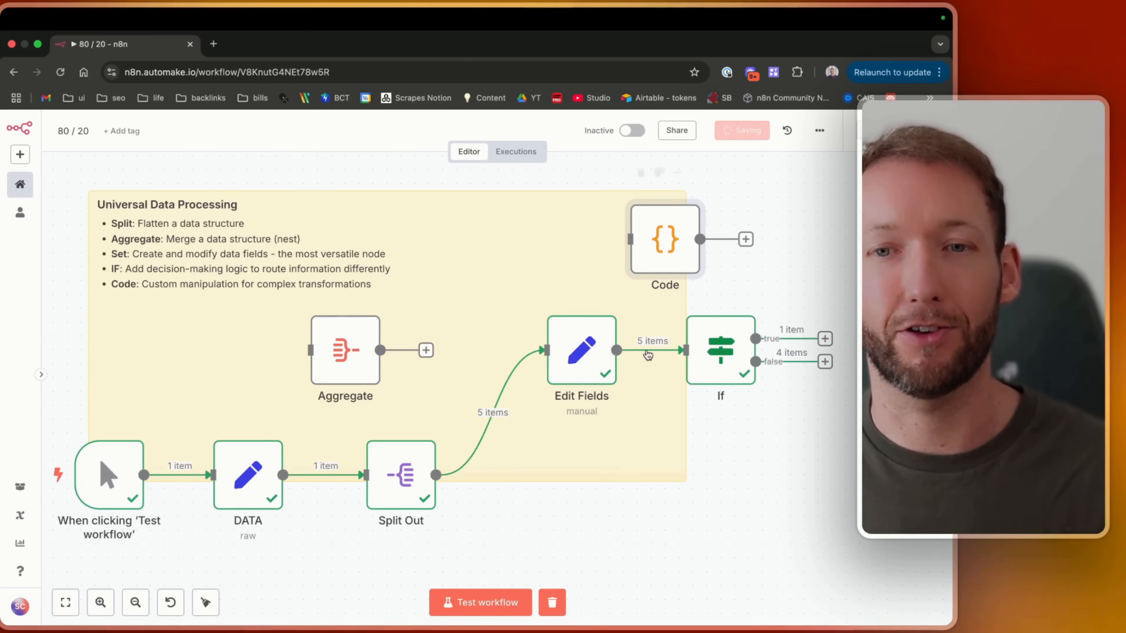
# Open Edit Fields and insert a comma between the first and last name in the full name expression.
pyautogui.moveTo(648, 360)
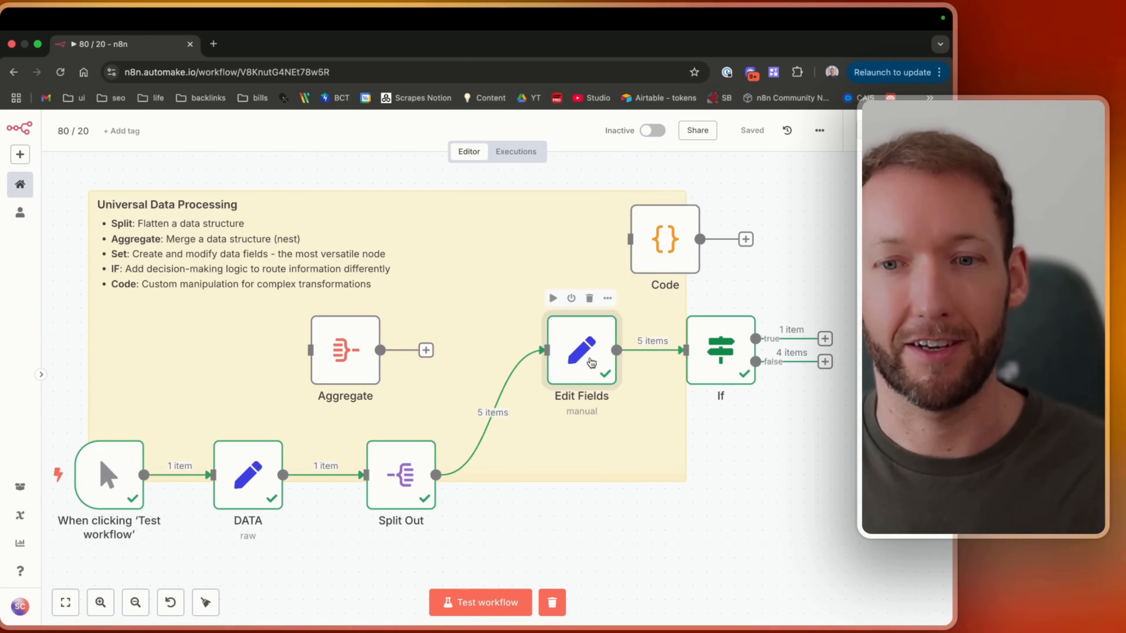
pyautogui.doubleClick(581, 351)
pyautogui.click(480, 318)
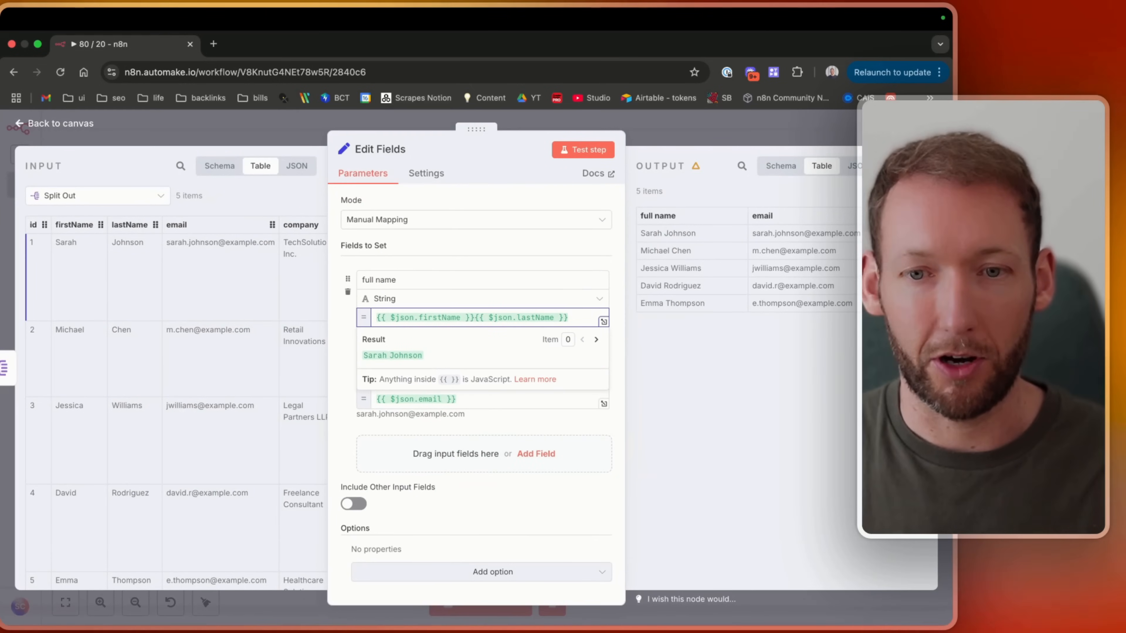
pyautogui.write(',')
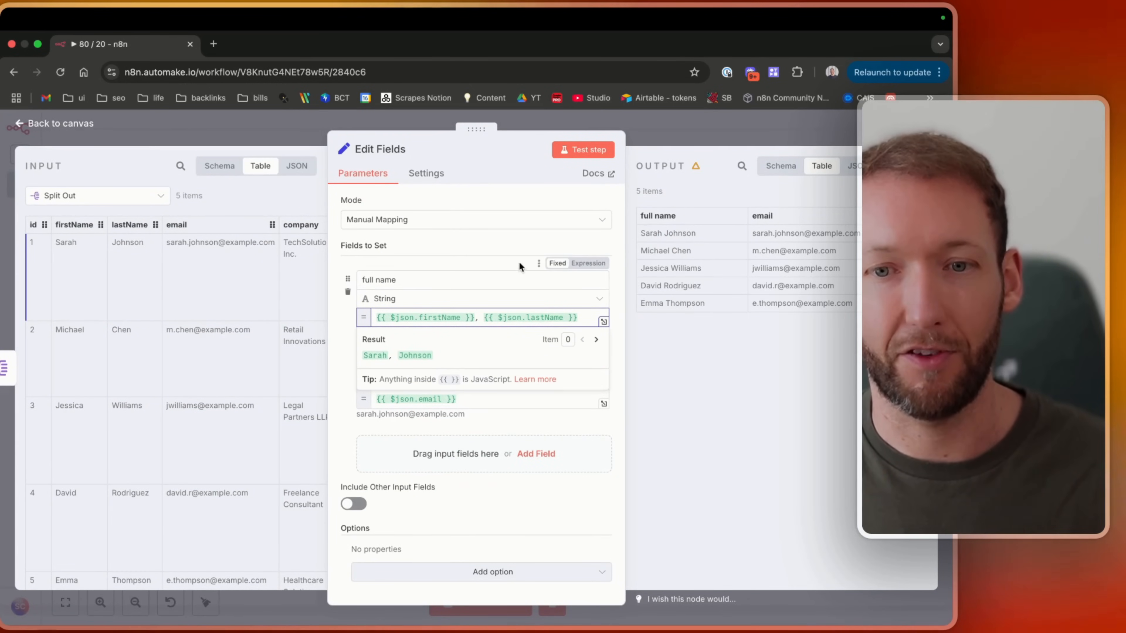
# Delete the email field, enable Include Other Input Fields, and retest the Edit Fields step.
pyautogui.click(483, 244)
pyautogui.click(348, 376)
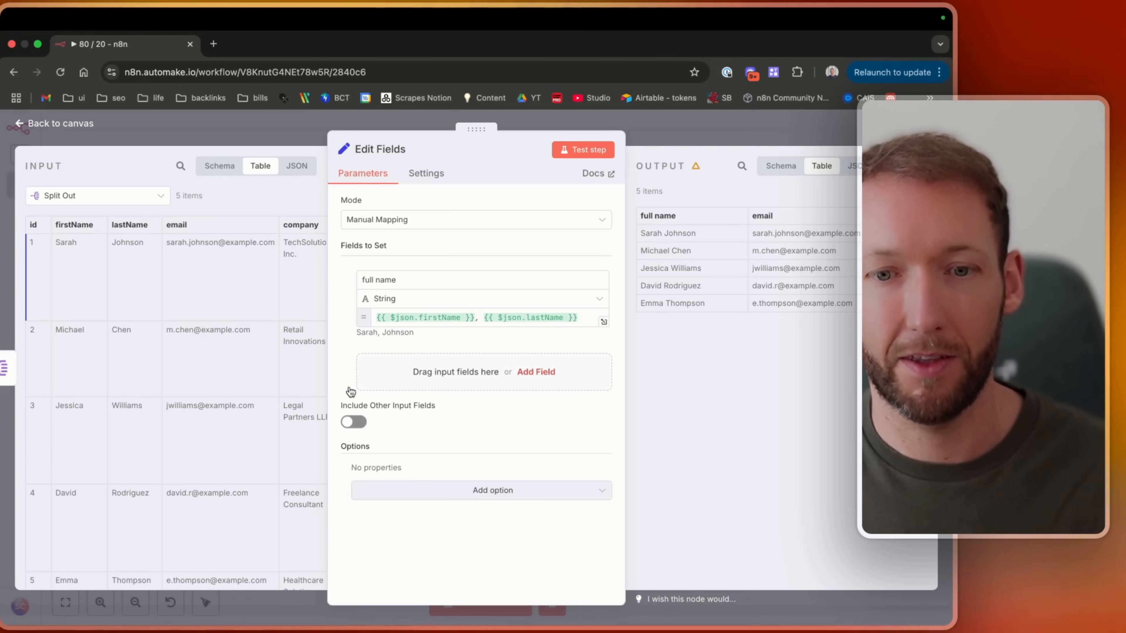
pyautogui.click(353, 421)
pyautogui.click(582, 150)
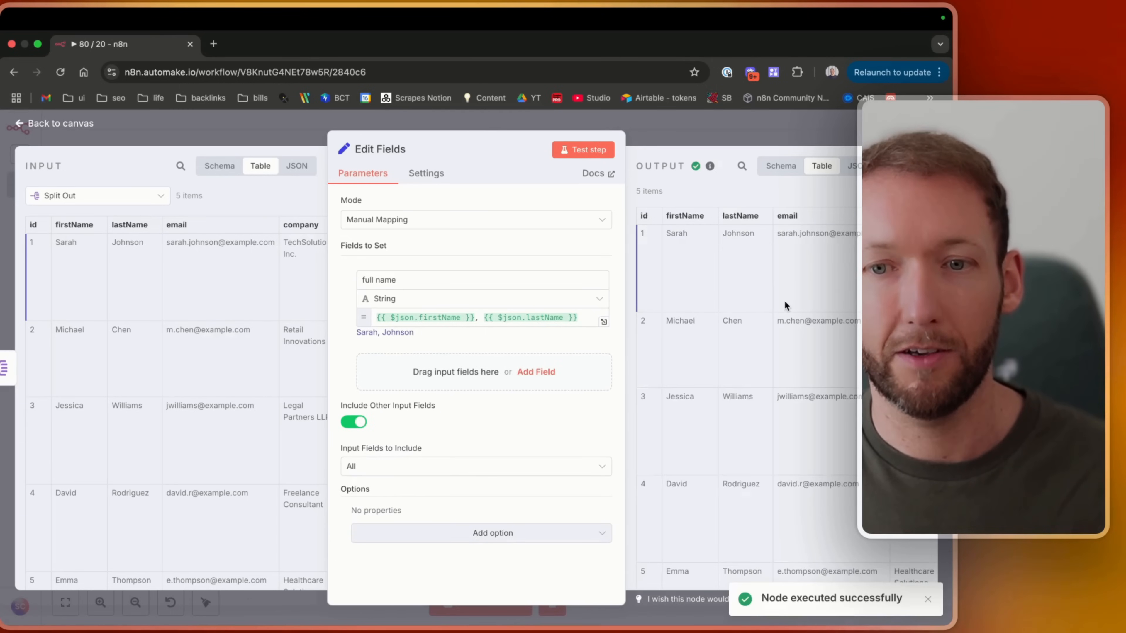
pyautogui.hscroll(10, 785, 301)
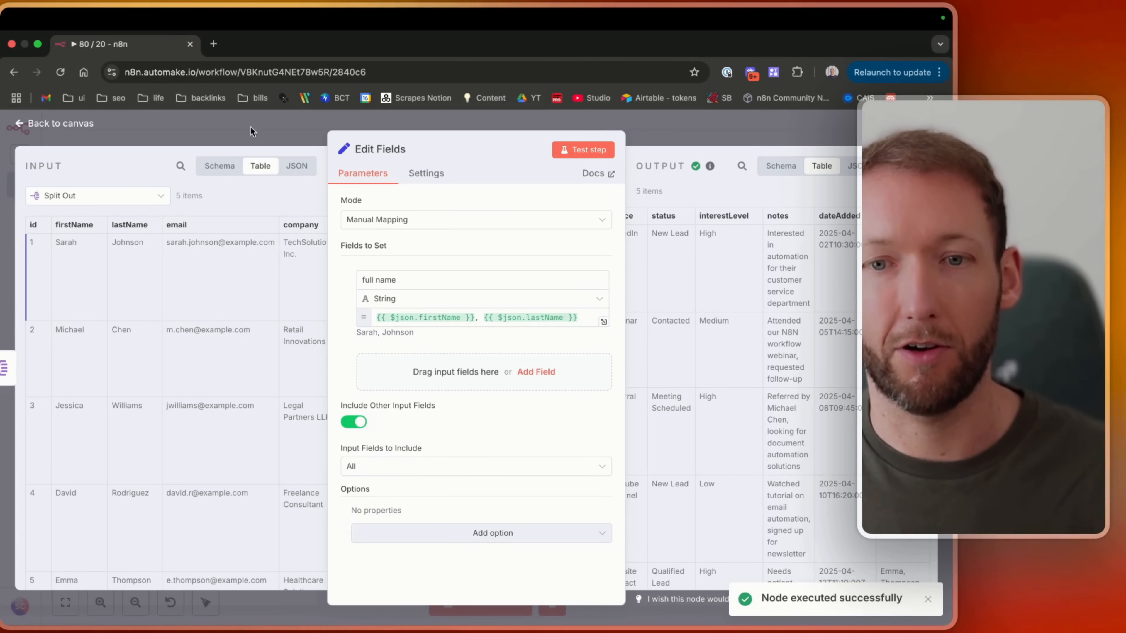
# Insert the Code node directly after Edit Fields, moving the If node aside, and open the Code node.
pyautogui.click(11, 128)
pyautogui.hscroll(3, 576, 354)
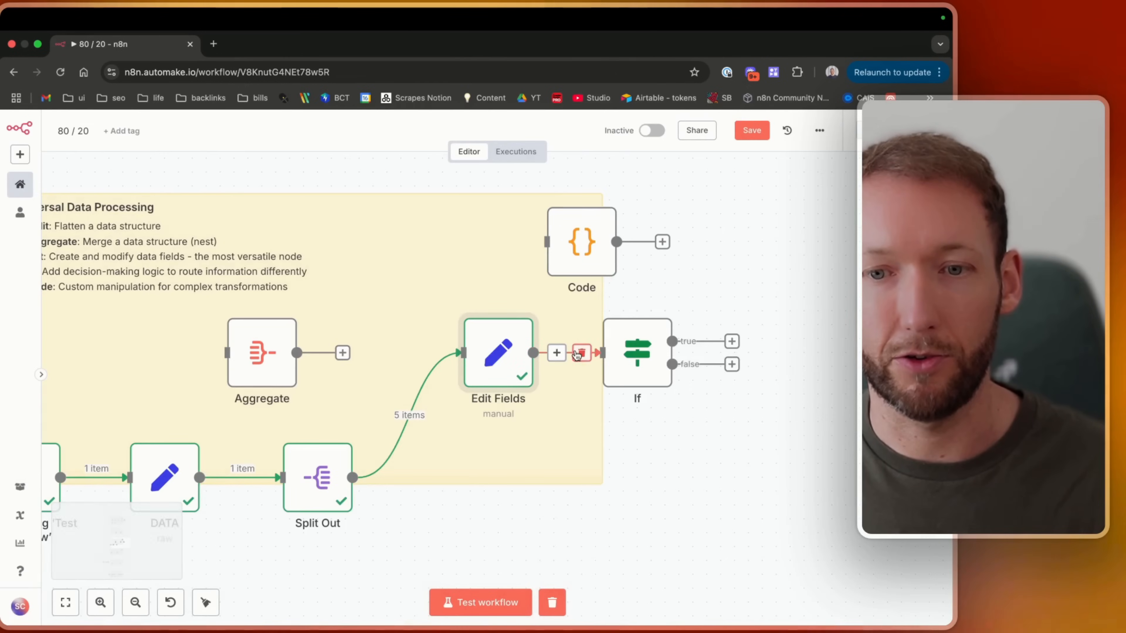
pyautogui.moveTo(632, 361); pyautogui.dragTo(757, 361)
pyautogui.moveTo(472, 370); pyautogui.dragTo(401, 494)
pyautogui.moveTo(594, 273); pyautogui.dragTo(608, 509)
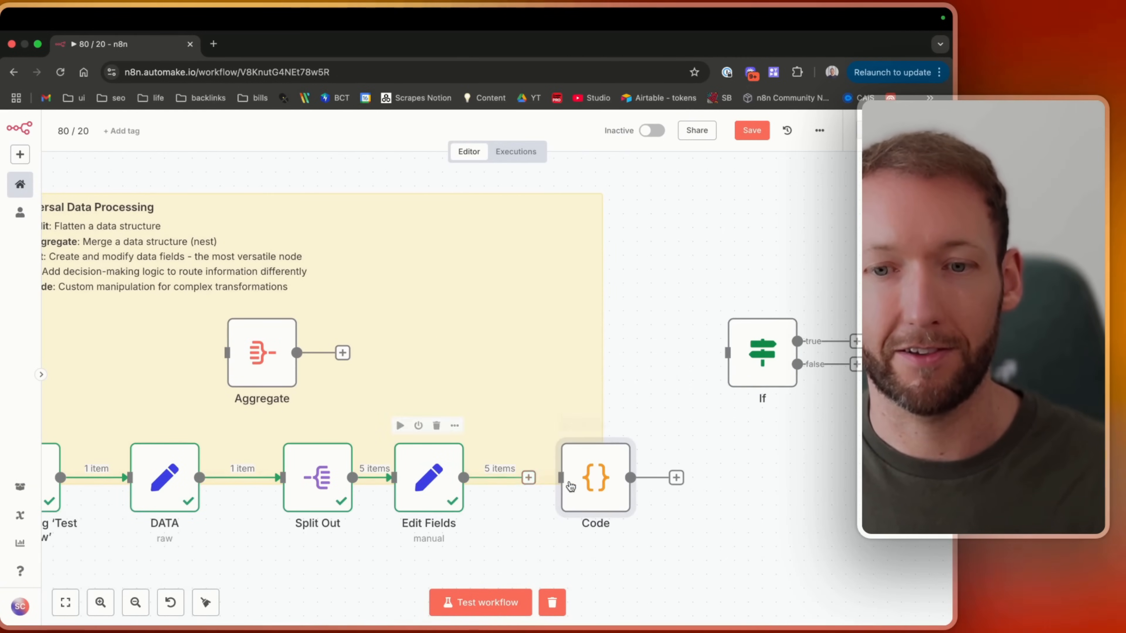
pyautogui.doubleClick(574, 484)
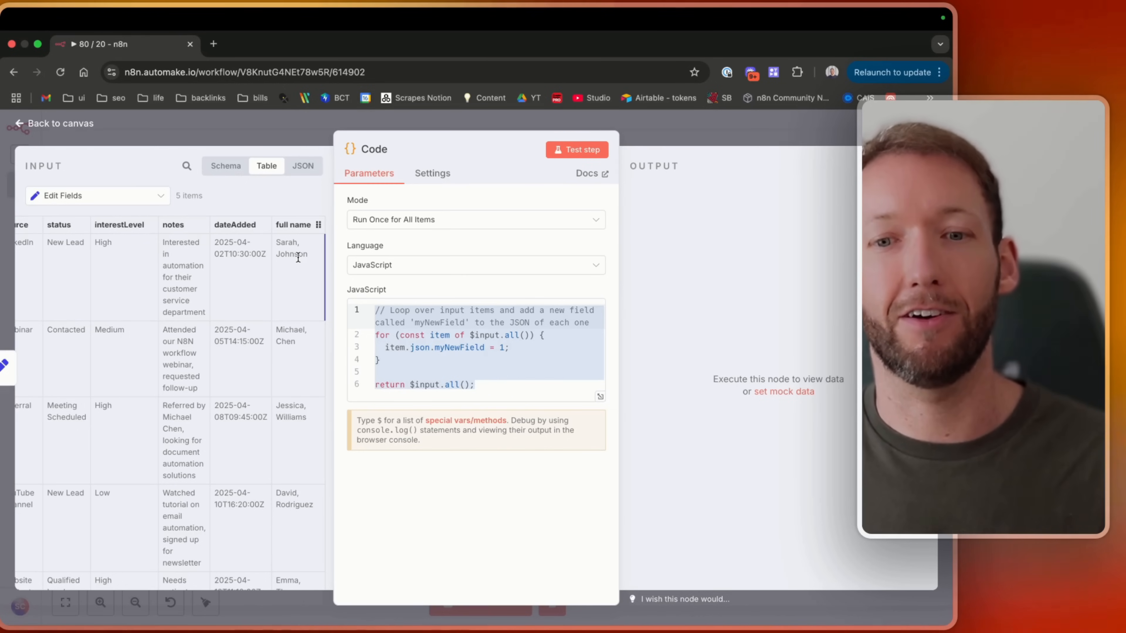
# Review the Code node's mode, language and default JavaScript, and test the Code step.
pyautogui.click(489, 335)
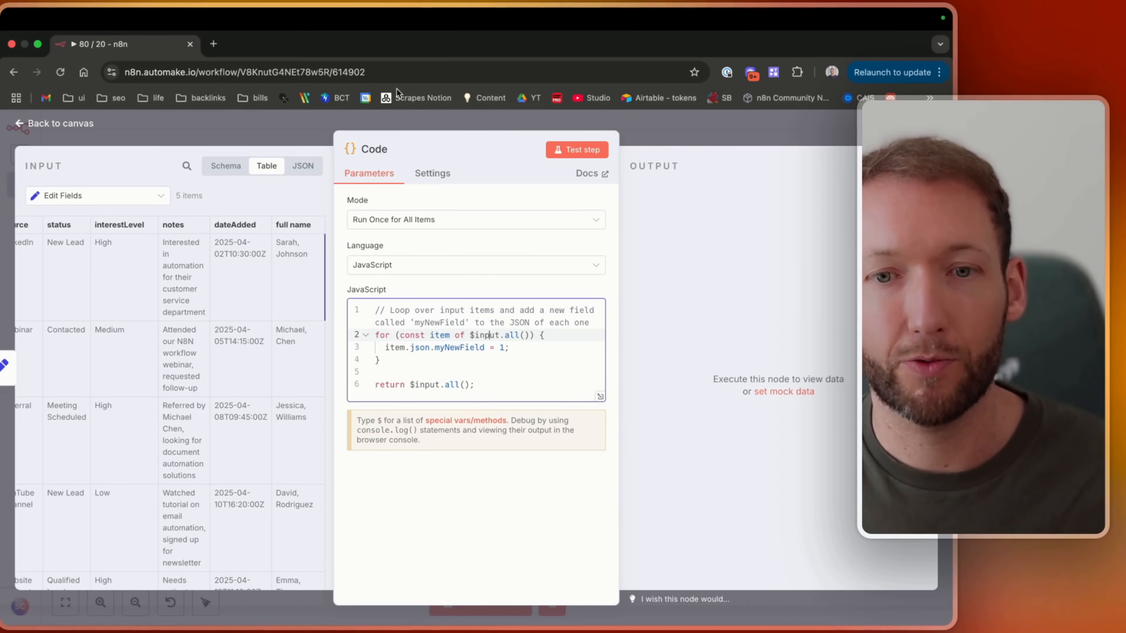
pyautogui.click(450, 219)
pyautogui.click(395, 263)
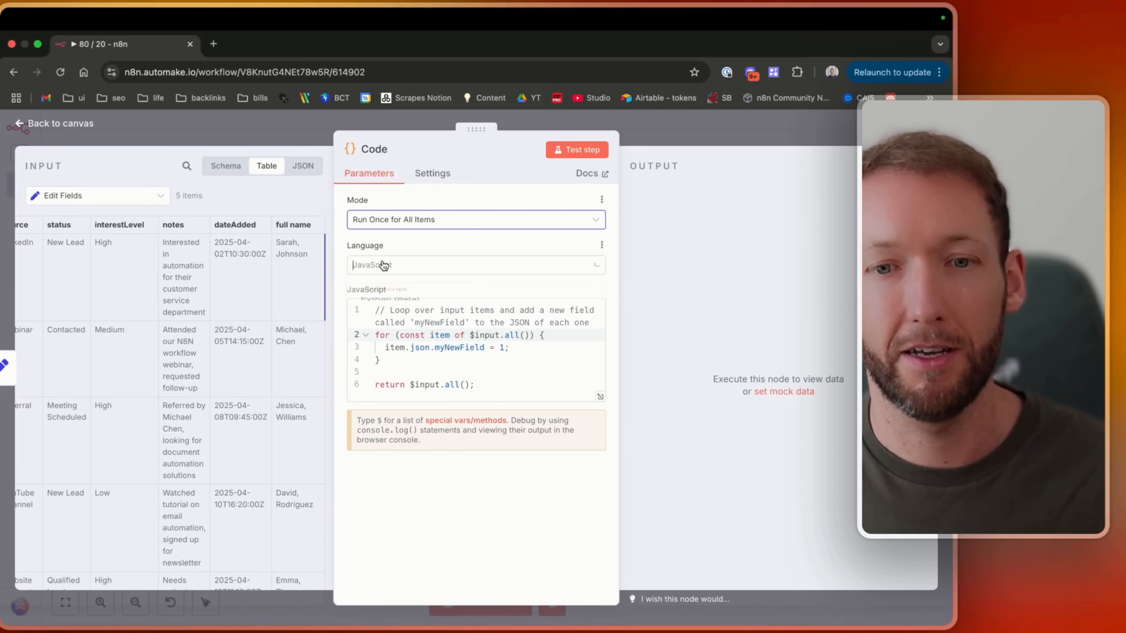
pyautogui.click(385, 294)
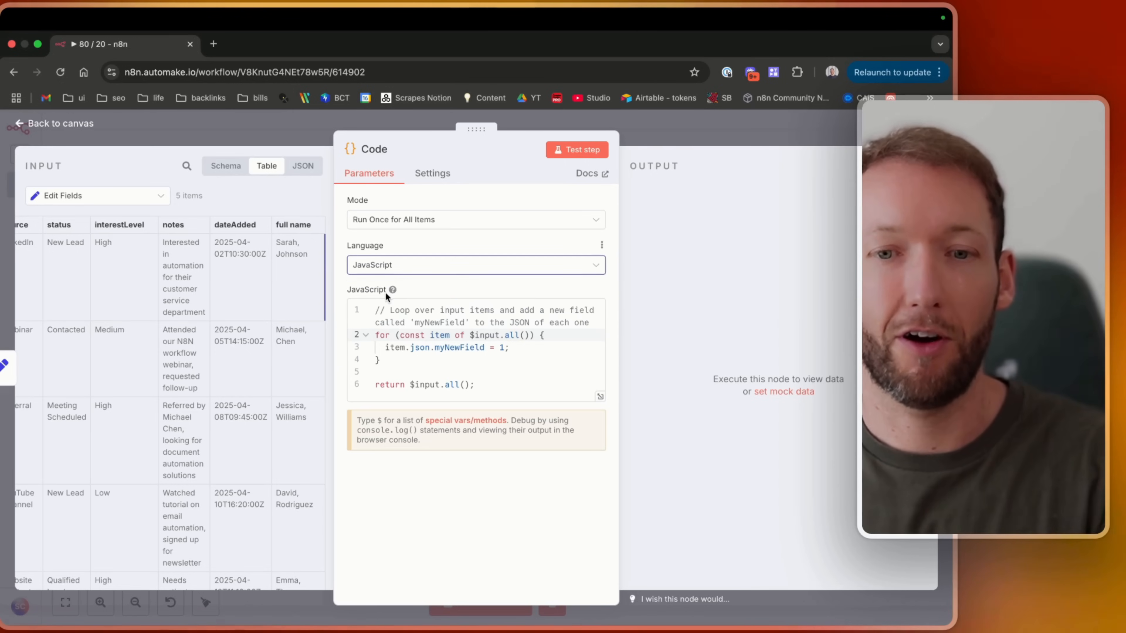
pyautogui.moveTo(376, 310); pyautogui.dragTo(472, 385)
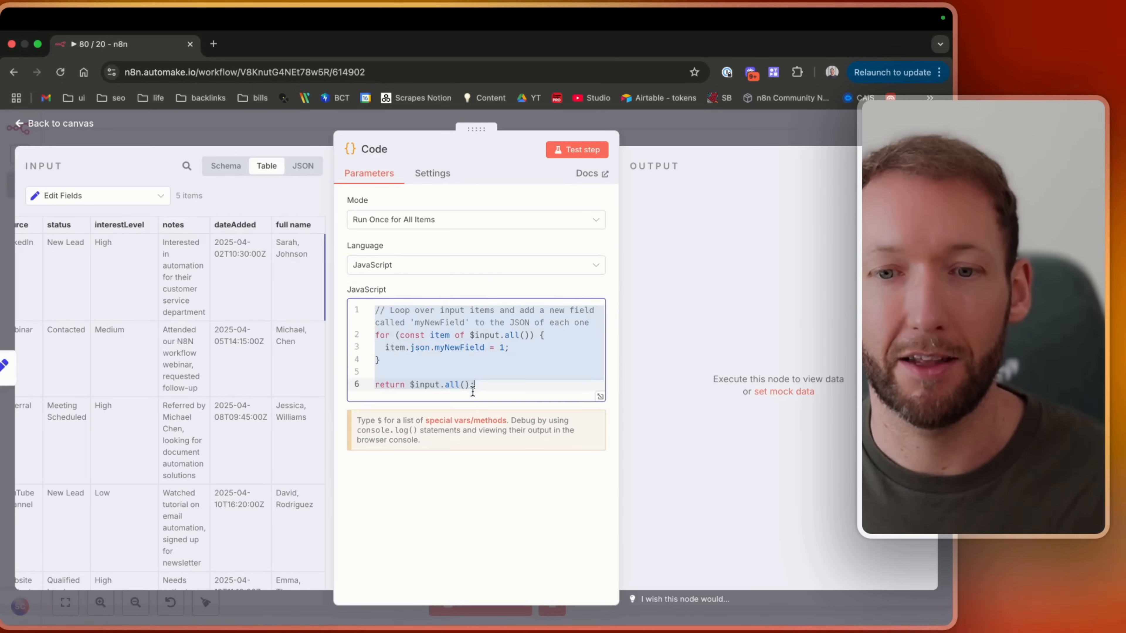
pyautogui.click(527, 388)
pyautogui.moveTo(395, 311); pyautogui.dragTo(553, 332)
pyautogui.click(552, 328)
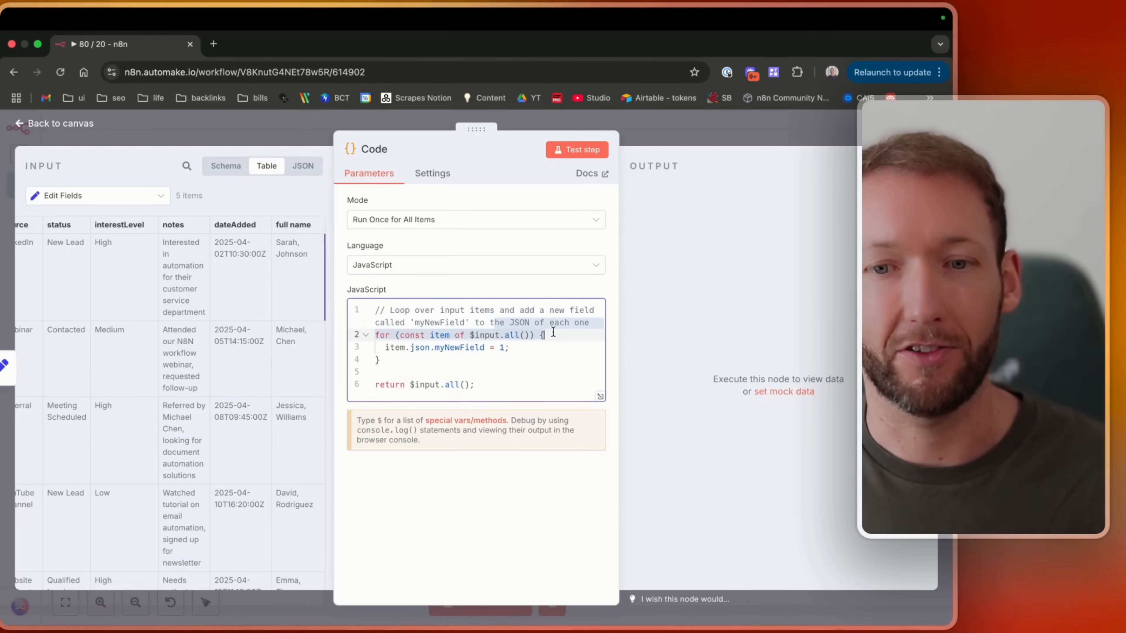
pyautogui.click(555, 331)
pyautogui.moveTo(373, 333); pyautogui.dragTo(495, 390)
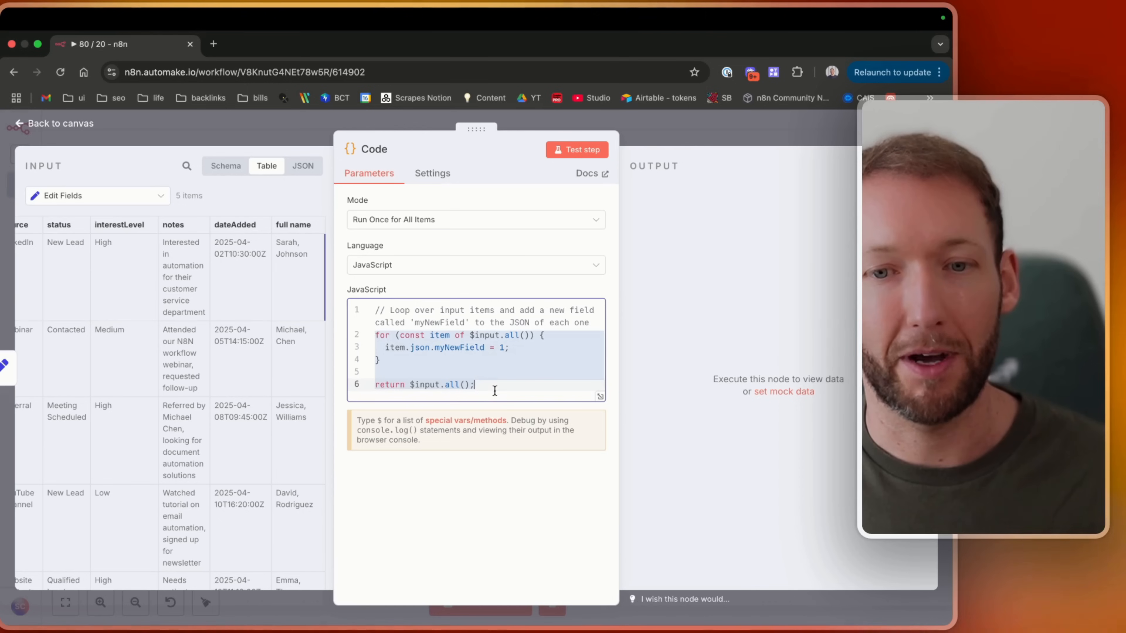
pyautogui.click(577, 149)
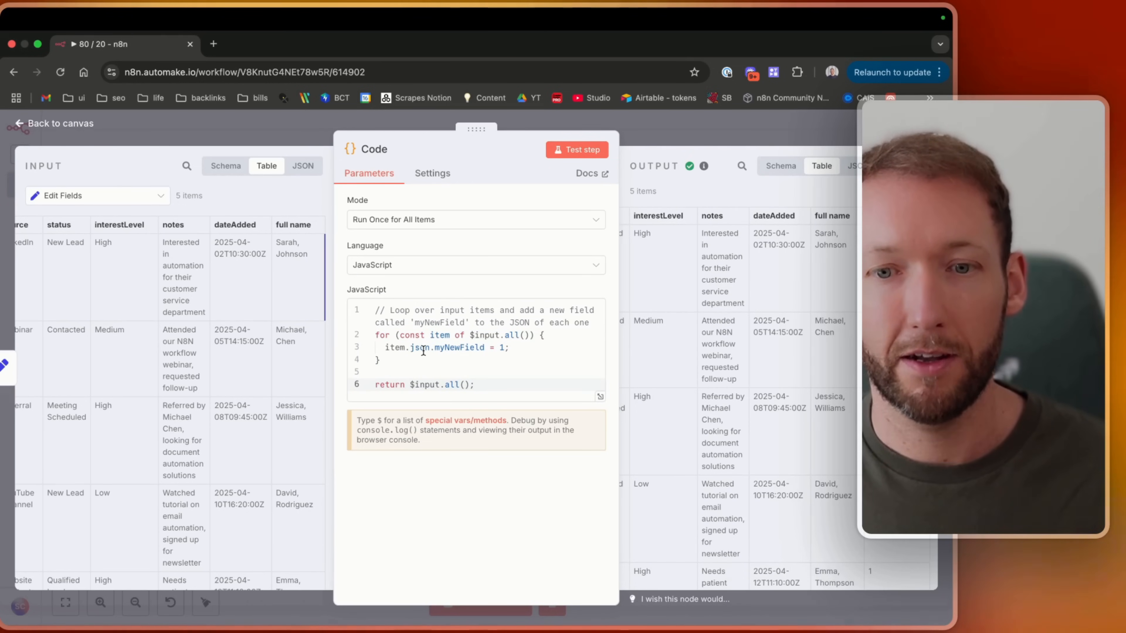
pyautogui.moveTo(423, 352)
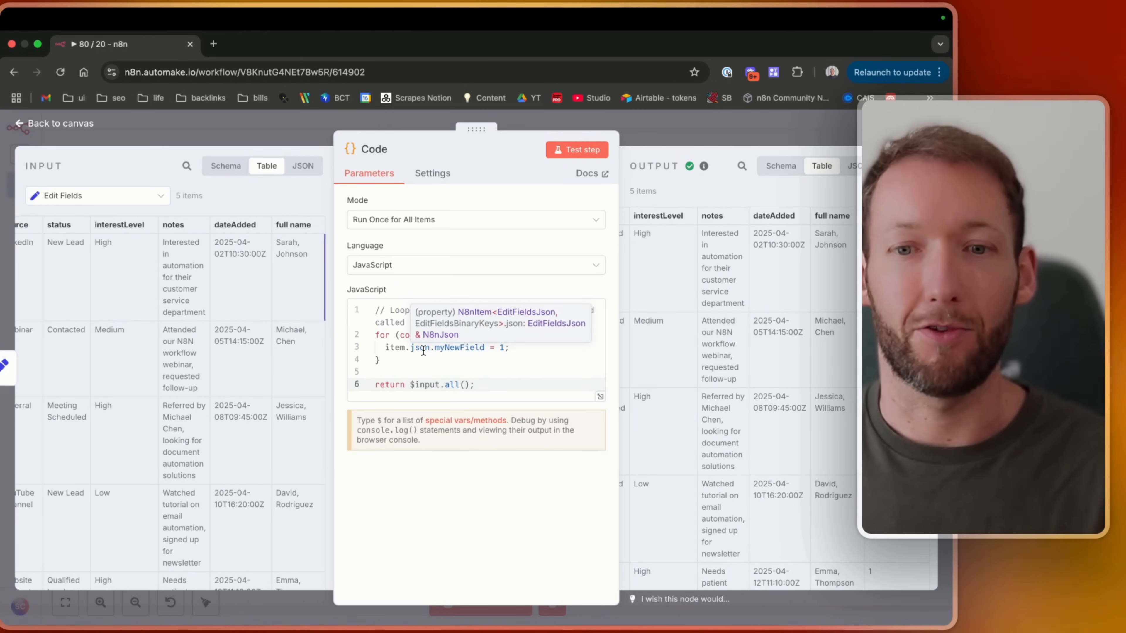
pyautogui.click(491, 364)
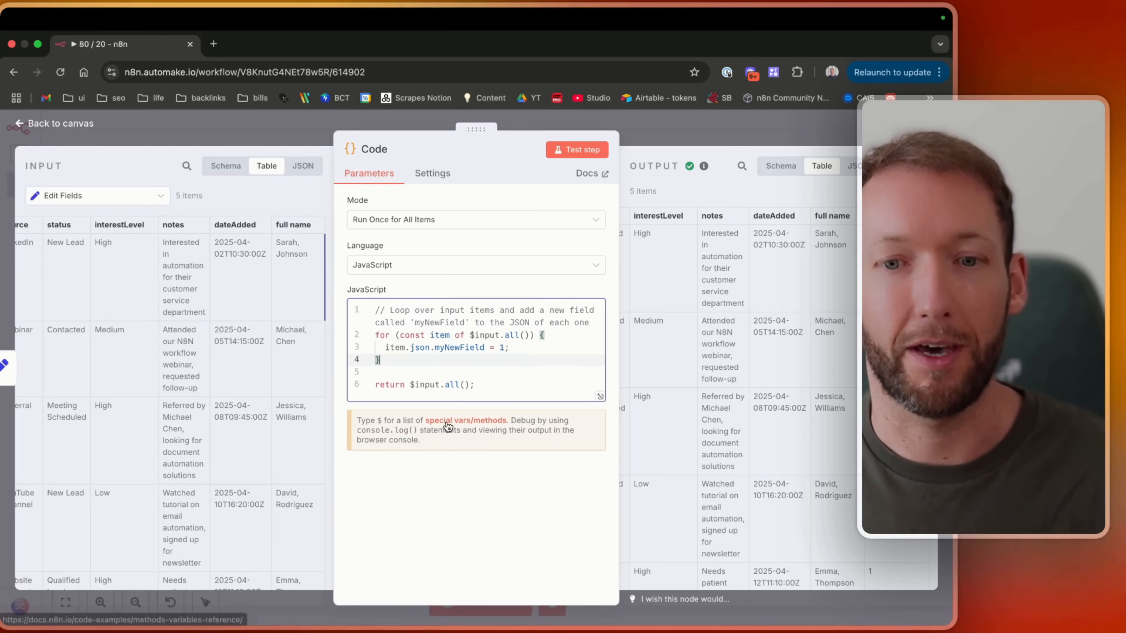
# Copy the default JavaScript and paste it into a new Claude chat.
pyautogui.moveTo(477, 385); pyautogui.dragTo(324, 305)
pyautogui.press('super+c')
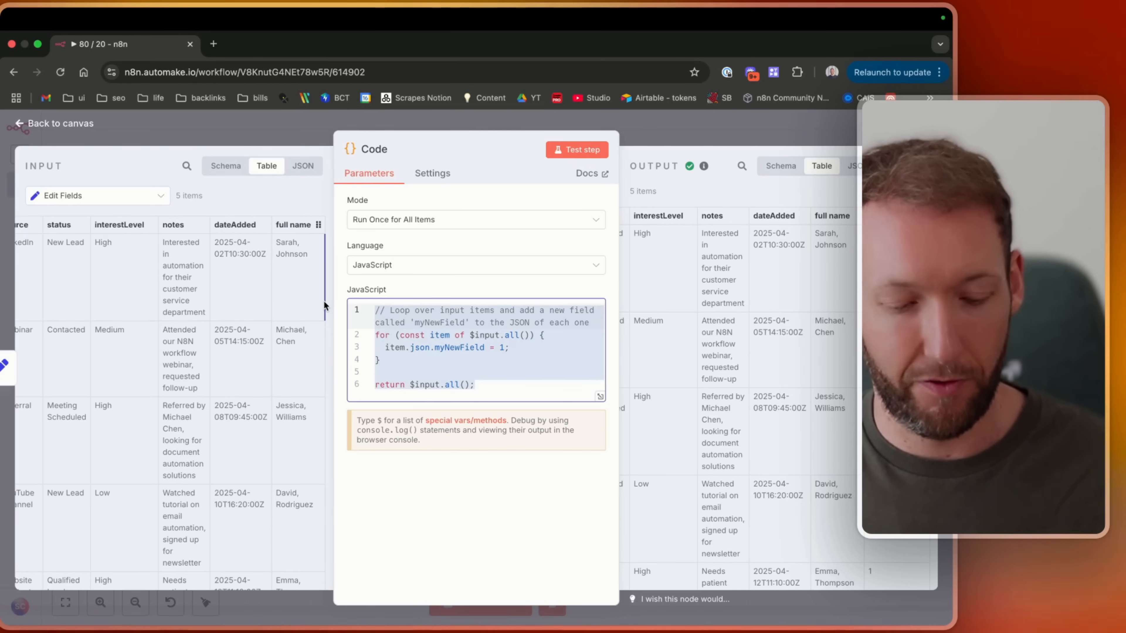
pyautogui.click(215, 44)
pyautogui.write('clau')
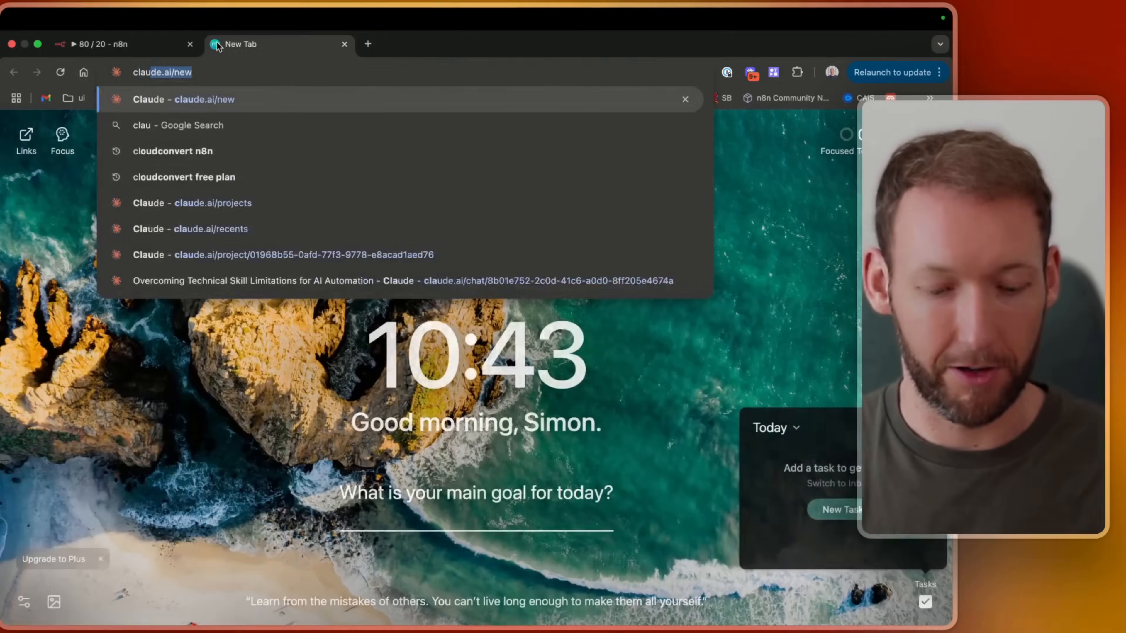
pyautogui.press('Return')
pyautogui.press('super+v')
pyautogui.hotkey('shift', 'Return')
pyautogui.hotkey('shift', 'Return')
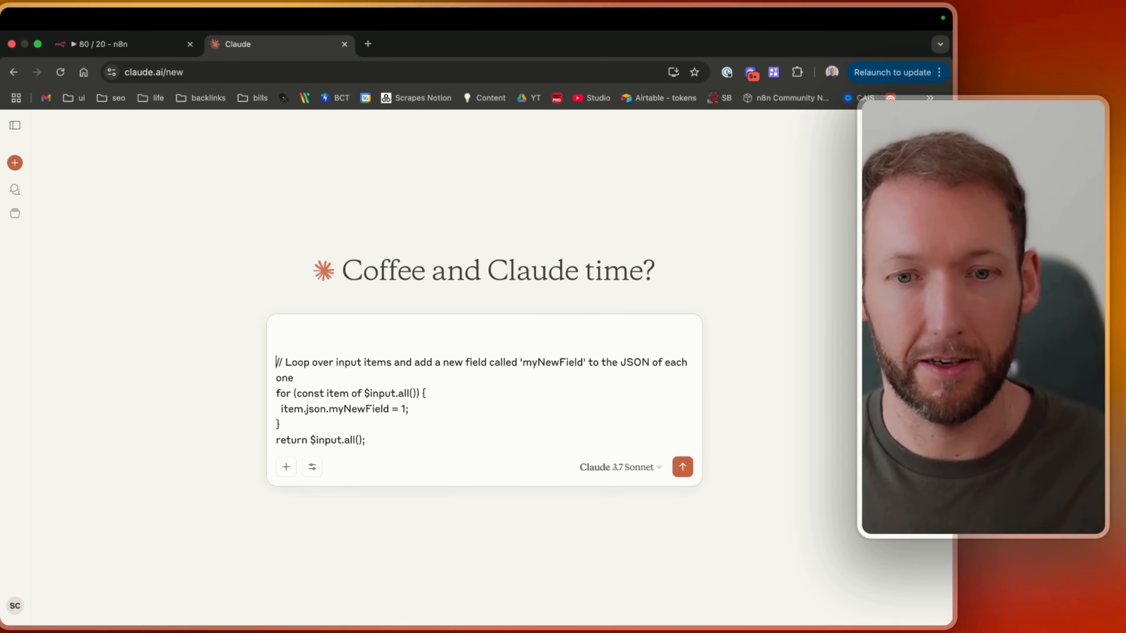
# Add the line "Using this format" above the pasted code in the Claude prompt.
pyautogui.write('Using this format')
pyautogui.press('Up')
pyautogui.hotkey('shift', 'Return')
pyautogui.hotkey('shift', 'Return')
pyautogui.hotkey('shift', 'Return')
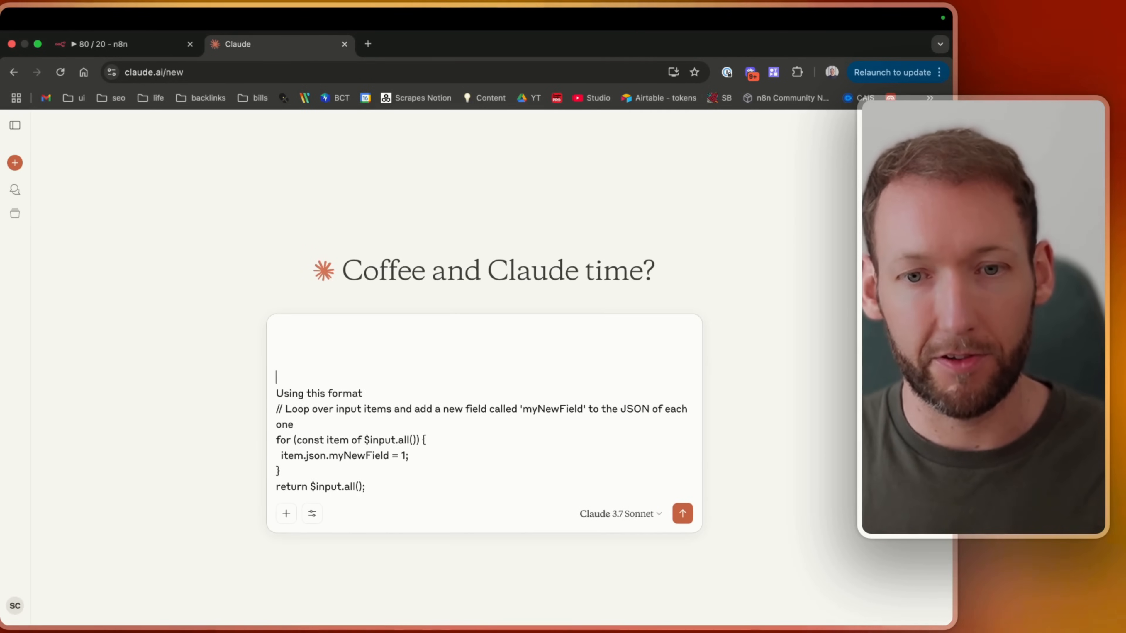
# Copy the first input item's JSON and prompt Claude to strip the comma between first name and surname into a new field called full name NEW, pasting that JSON.
pyautogui.press('super+alt+Left')
pyautogui.moveTo(32, 235); pyautogui.dragTo(89, 425)
pyautogui.press('super+c')
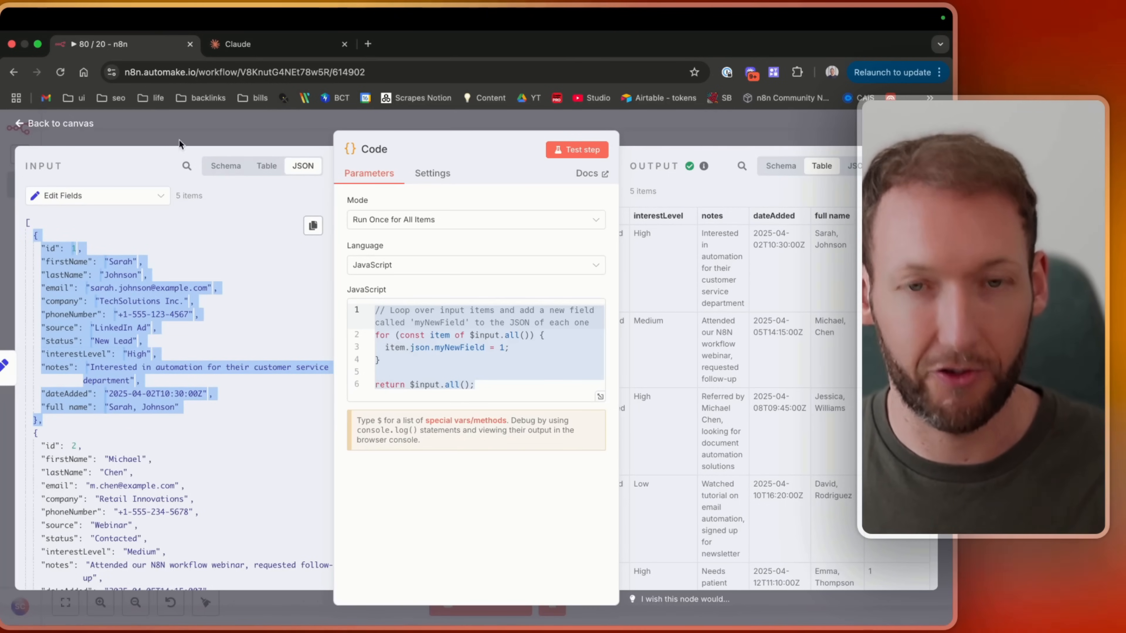
pyautogui.click(249, 54)
pyautogui.write('in n8n c')
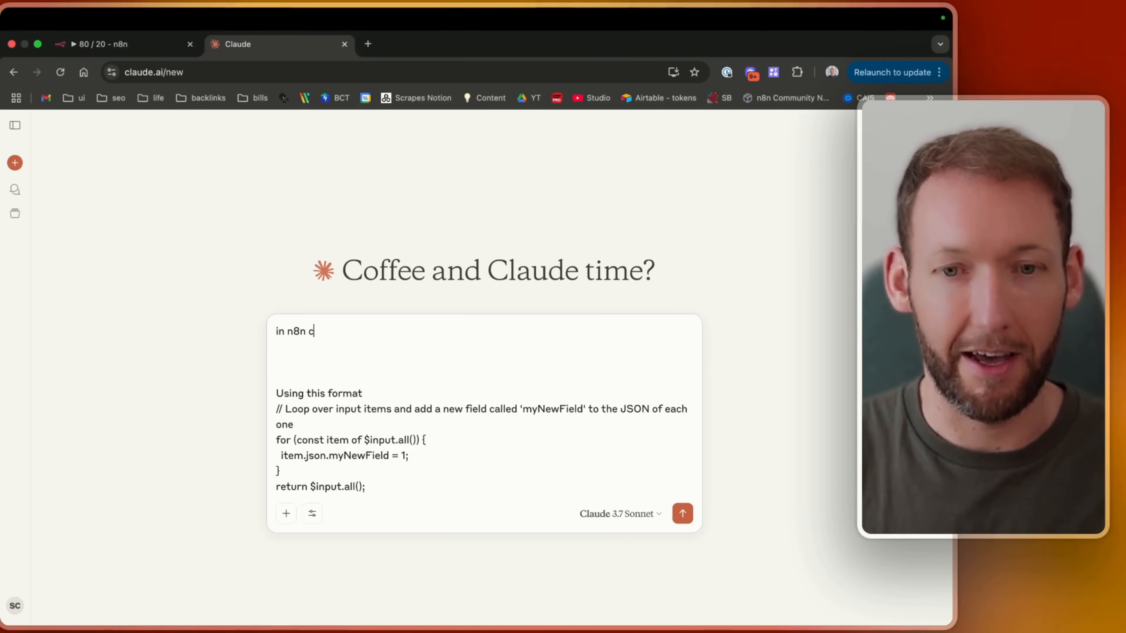
pyautogui.write('ode node, help me c')
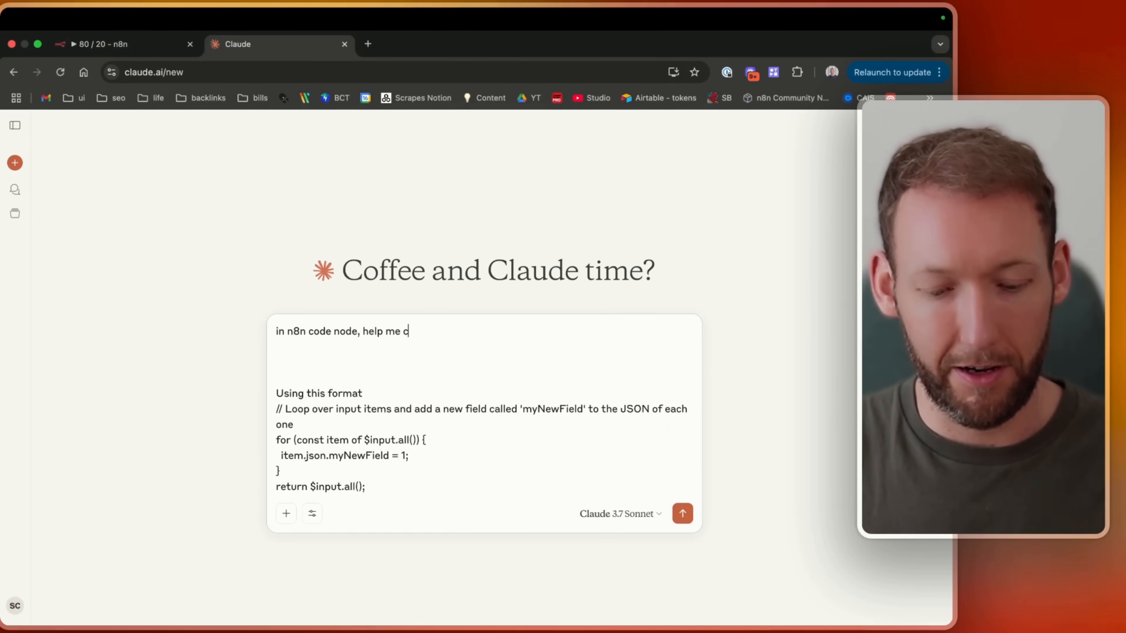
pyautogui.write('reate a node to str')
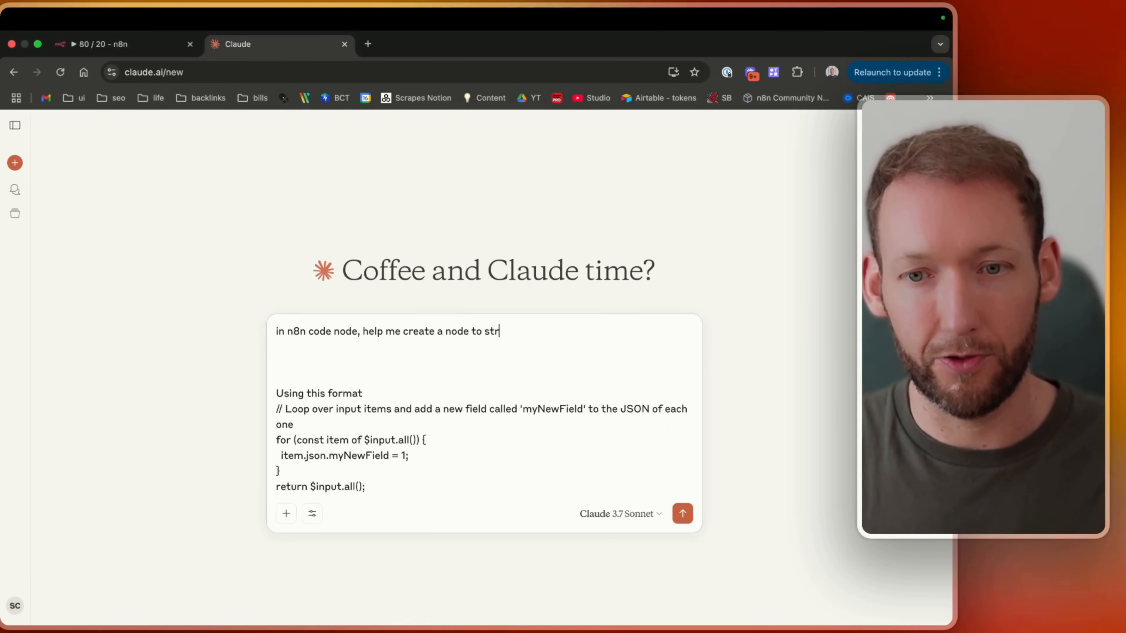
pyautogui.write('ip out ","')
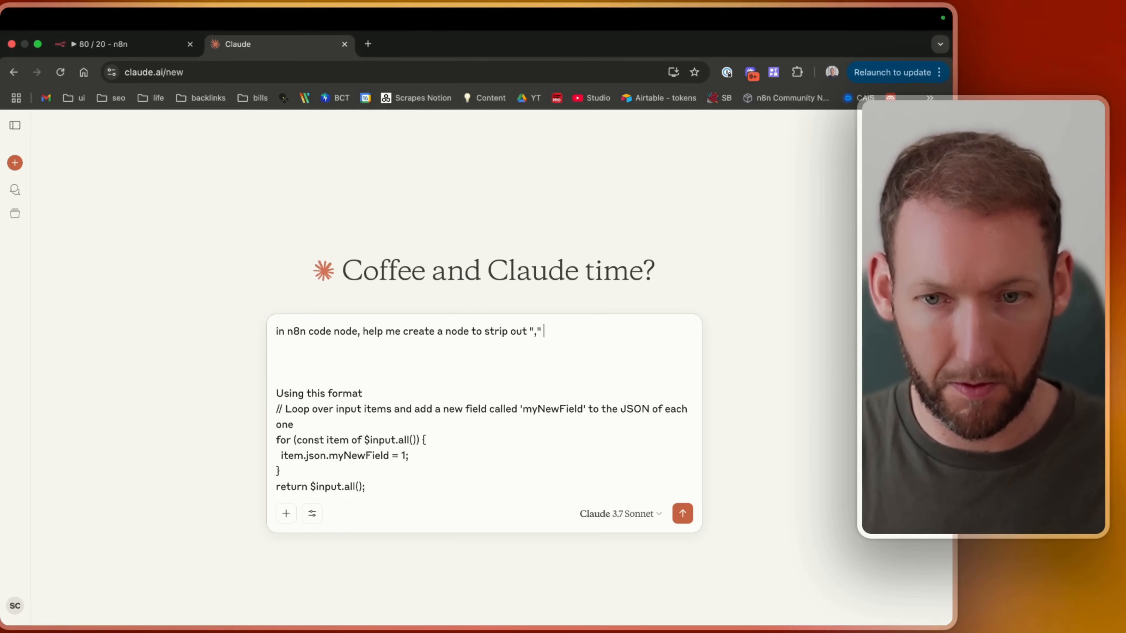
pyautogui.write(' comma characters bet')
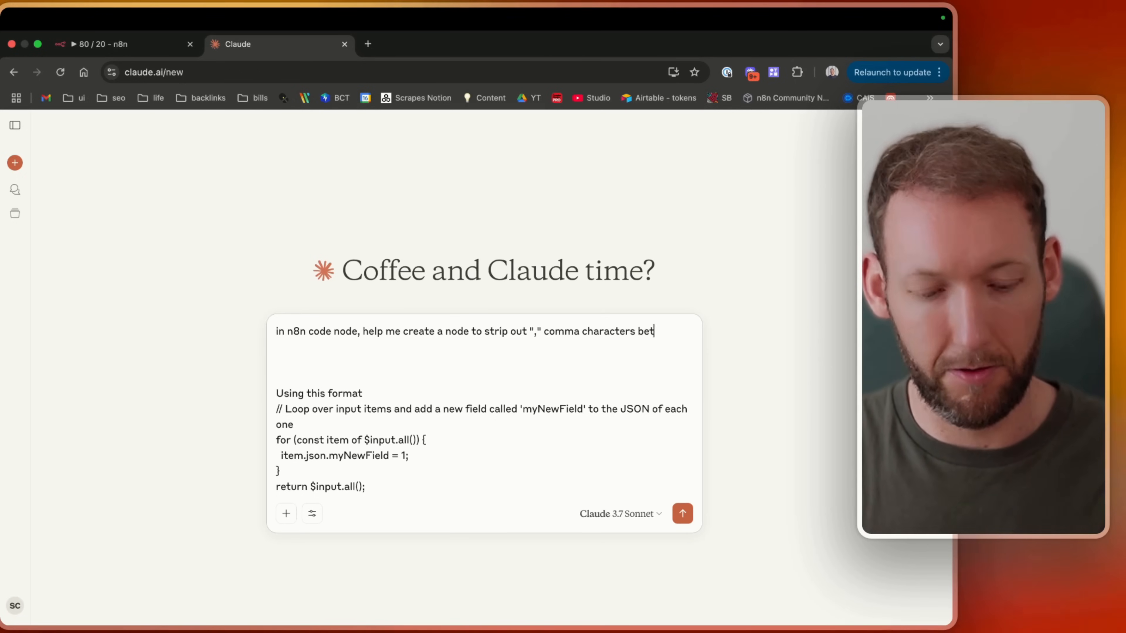
pyautogui.write('ween first name ')
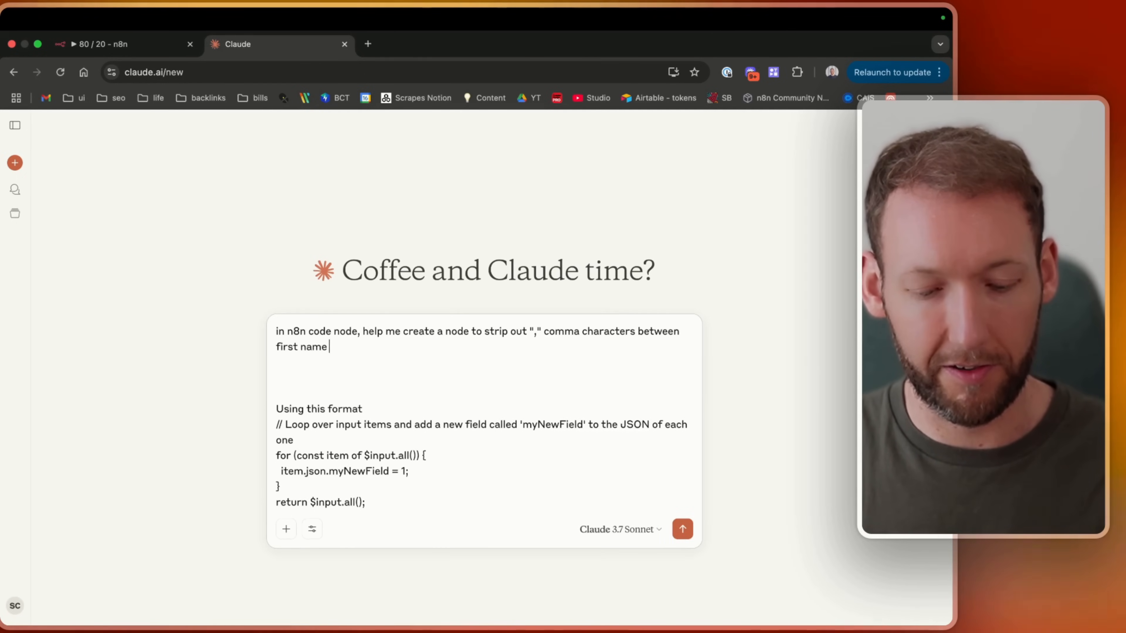
pyautogui.write('and surname and ')
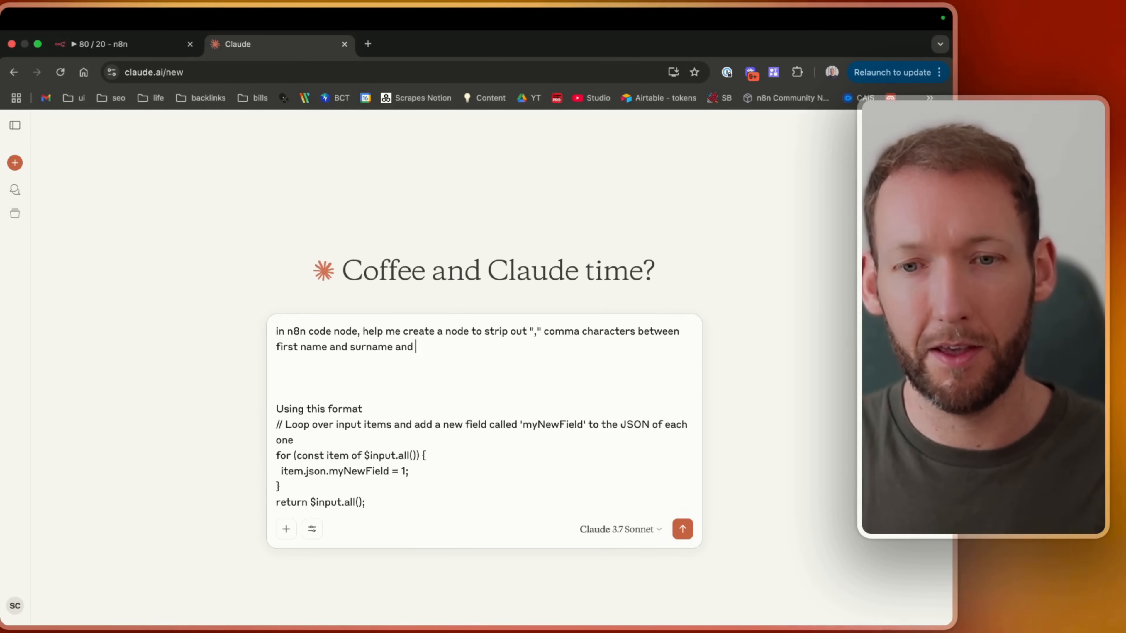
pyautogui.write('populate into a ne')
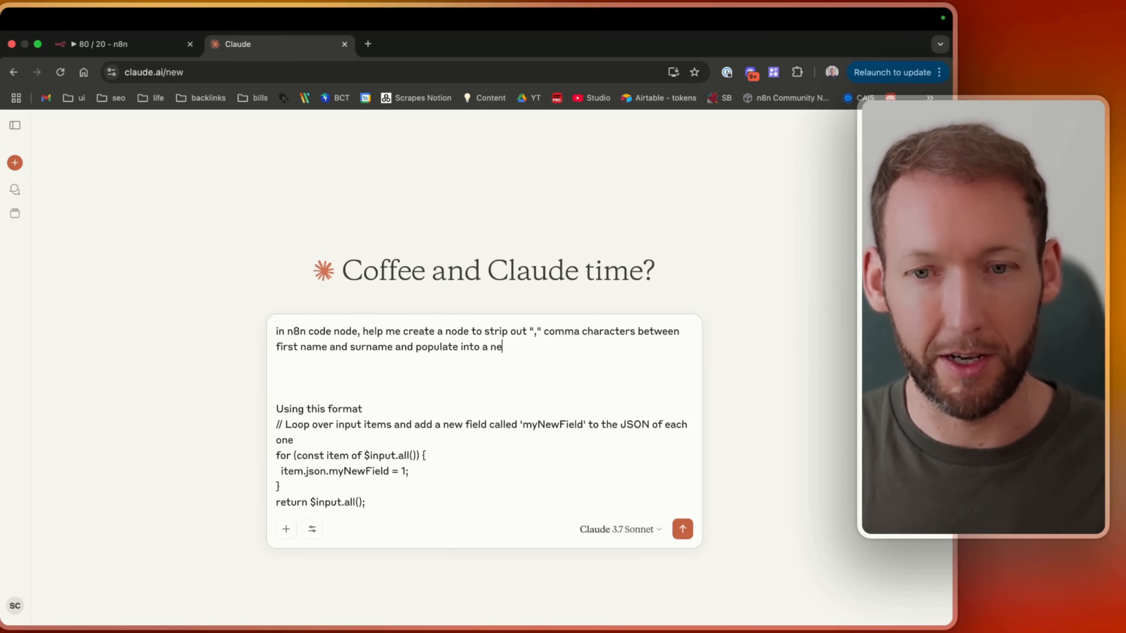
pyautogui.write('w field called ful')
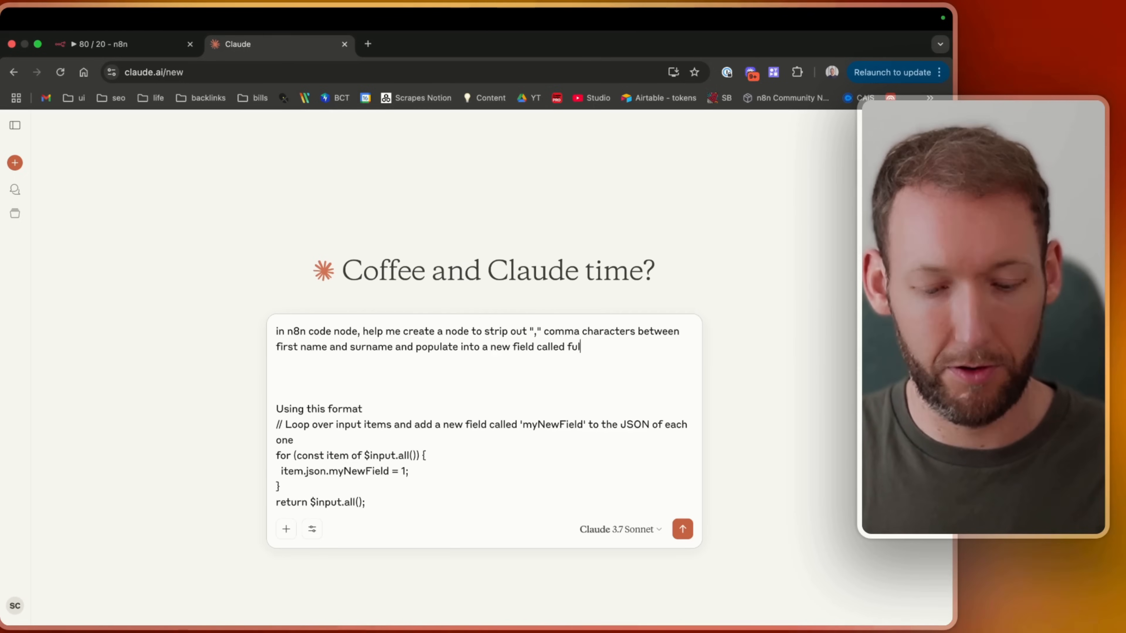
pyautogui.write('l name NEW')
pyautogui.press('super+v')
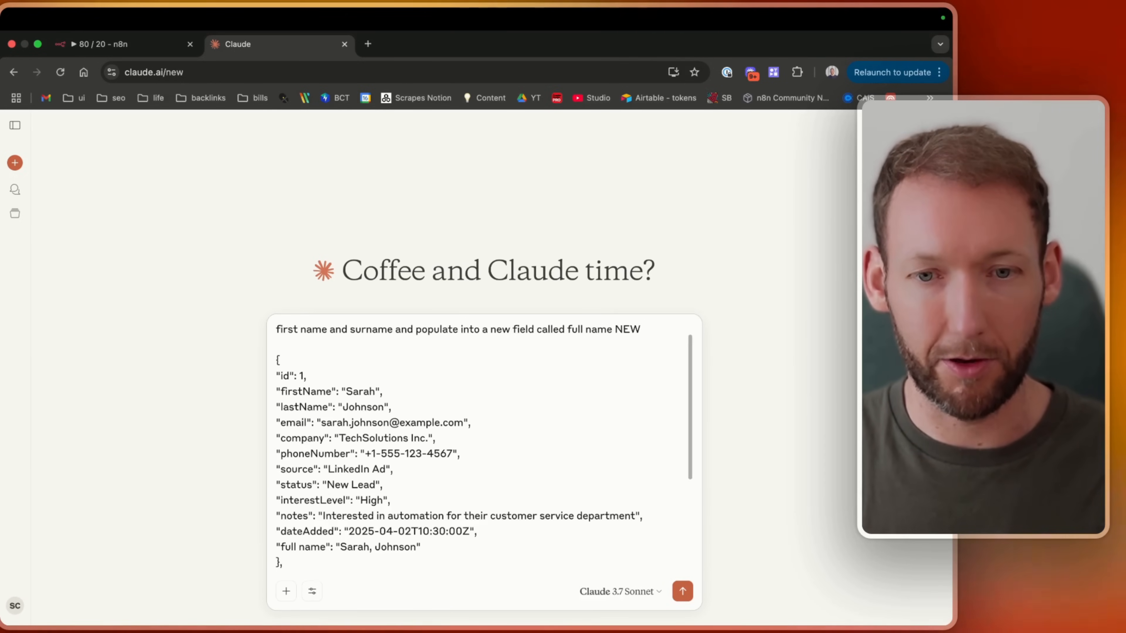
# Append "from n8n code node" to the "Using this format" line and send the prompt to Claude.
pyautogui.scroll(2, 382, 383)
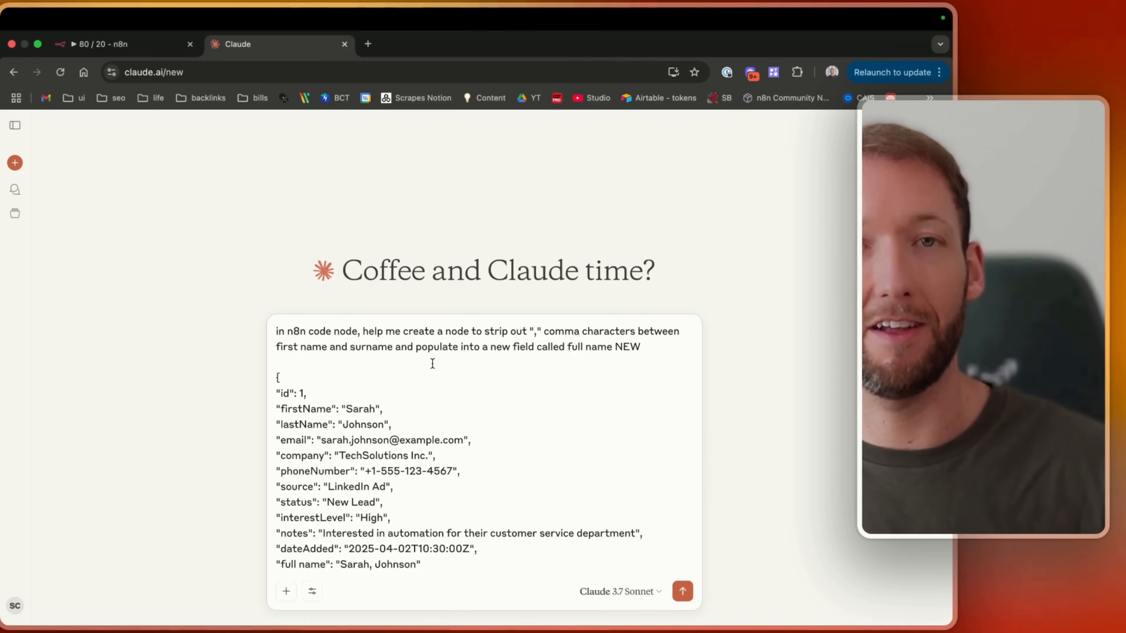
pyautogui.scroll(-4, 433, 363)
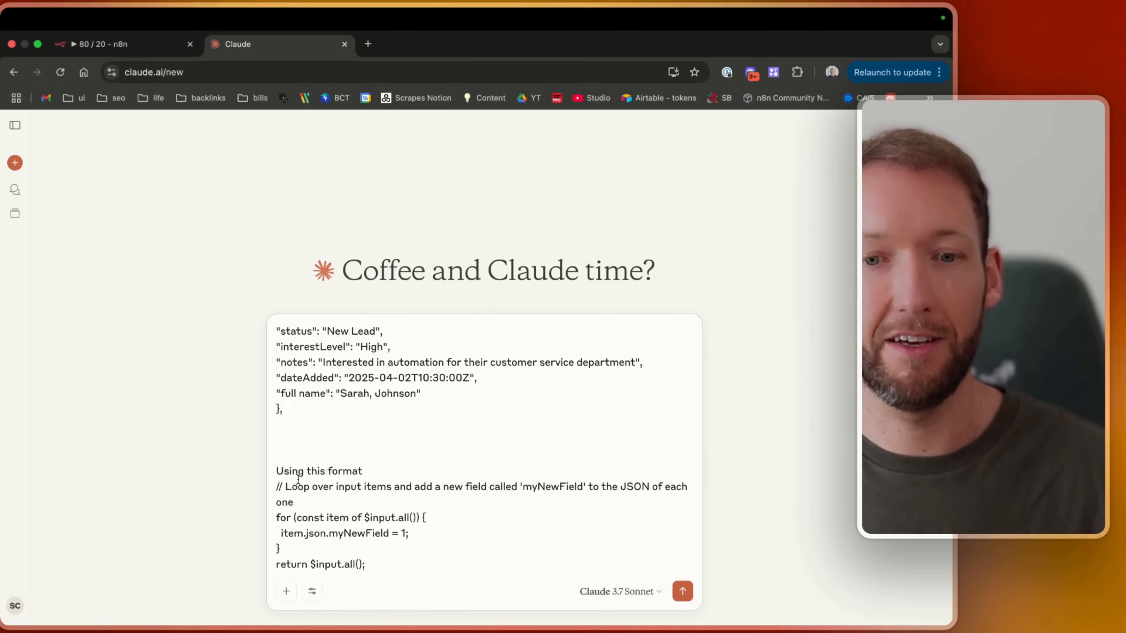
pyautogui.click(396, 469)
pyautogui.write('from n')
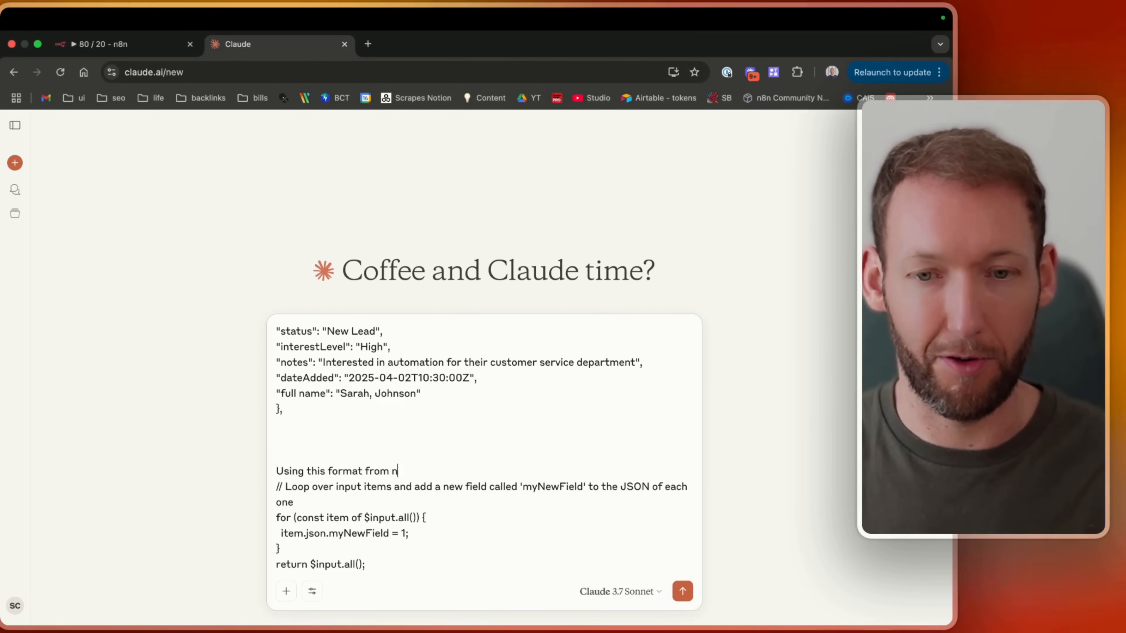
pyautogui.write('8n code node')
pyautogui.hotkey('shift', 'Return')
pyautogui.press('Return')
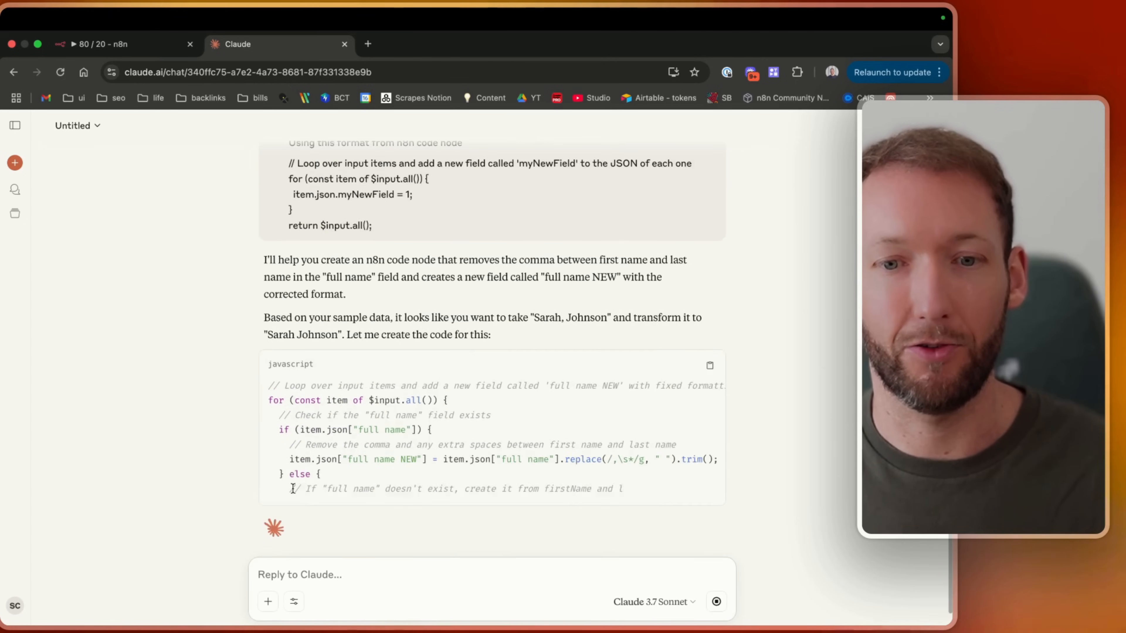
# Replace the Code node's JavaScript with the code Claude generated.
pyautogui.click(124, 44)
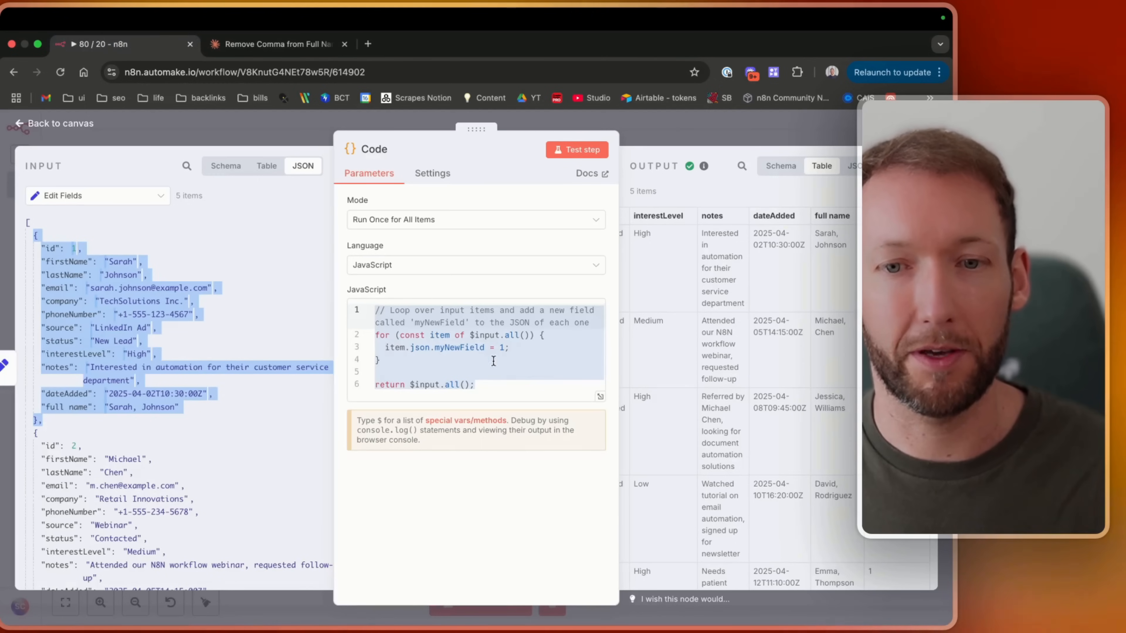
pyautogui.click(473, 385)
pyautogui.press('super+a')
pyautogui.press('super+v')
pyautogui.scroll(10, 473, 384)
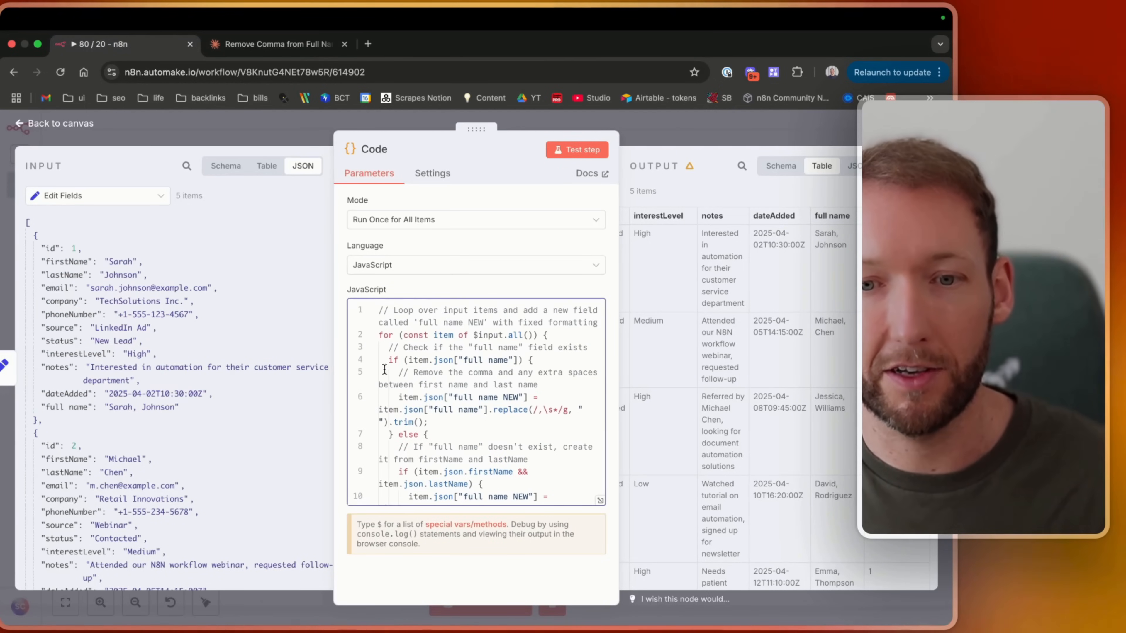
# Review the generated code's full name check and comma-removal lines in the editor.
pyautogui.click(385, 373)
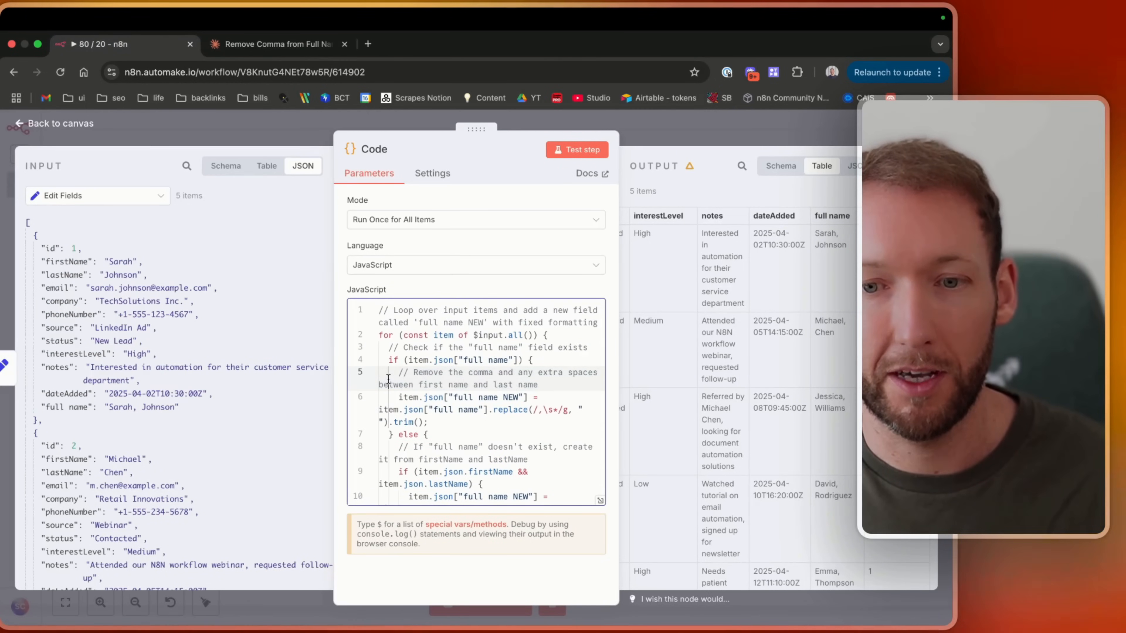
pyautogui.moveTo(506, 373); pyautogui.dragTo(553, 388)
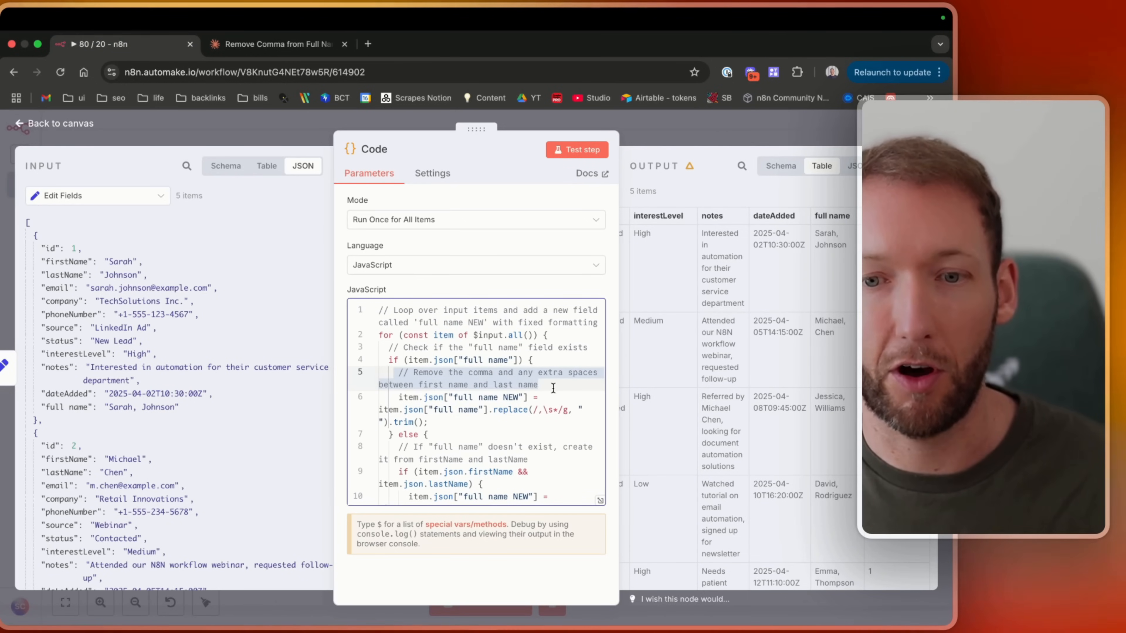
pyautogui.click(553, 388)
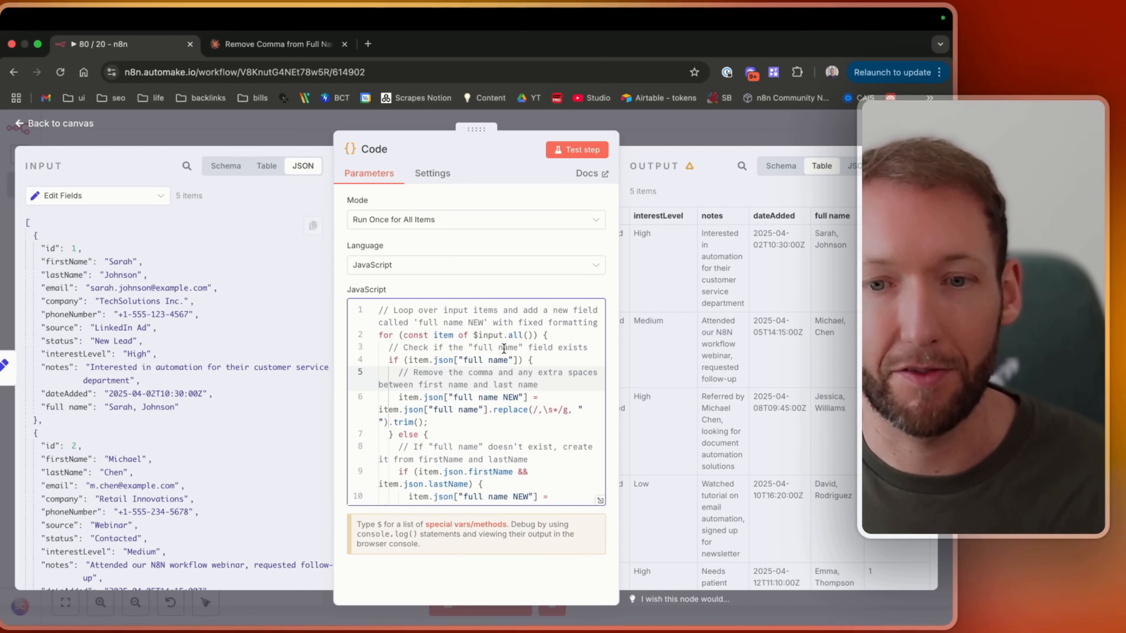
pyautogui.click(465, 358)
pyautogui.moveTo(409, 361); pyautogui.dragTo(462, 360)
pyautogui.click(496, 361)
pyautogui.scroll(-1, 495, 365)
pyautogui.scroll(1, 495, 365)
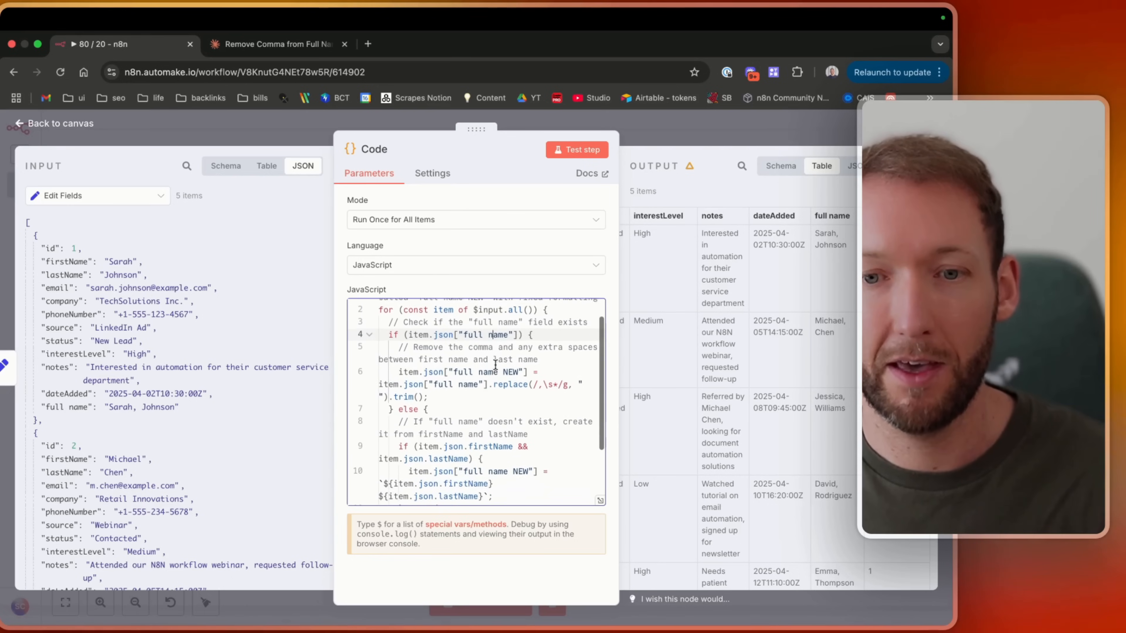
pyautogui.moveTo(390, 360); pyautogui.dragTo(559, 360)
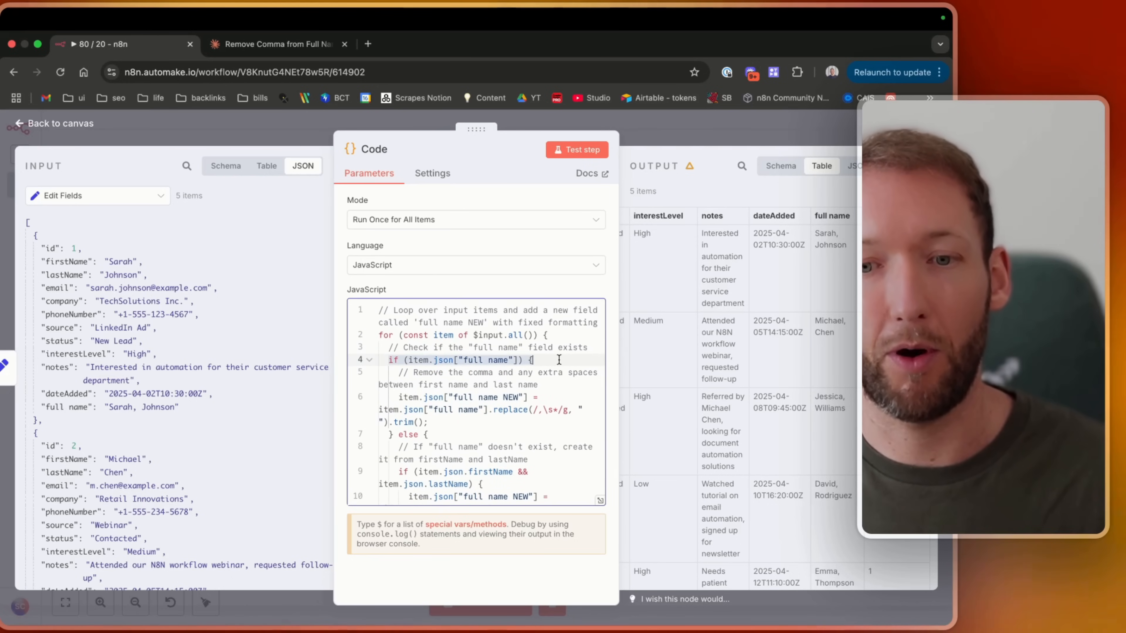
pyautogui.click(558, 360)
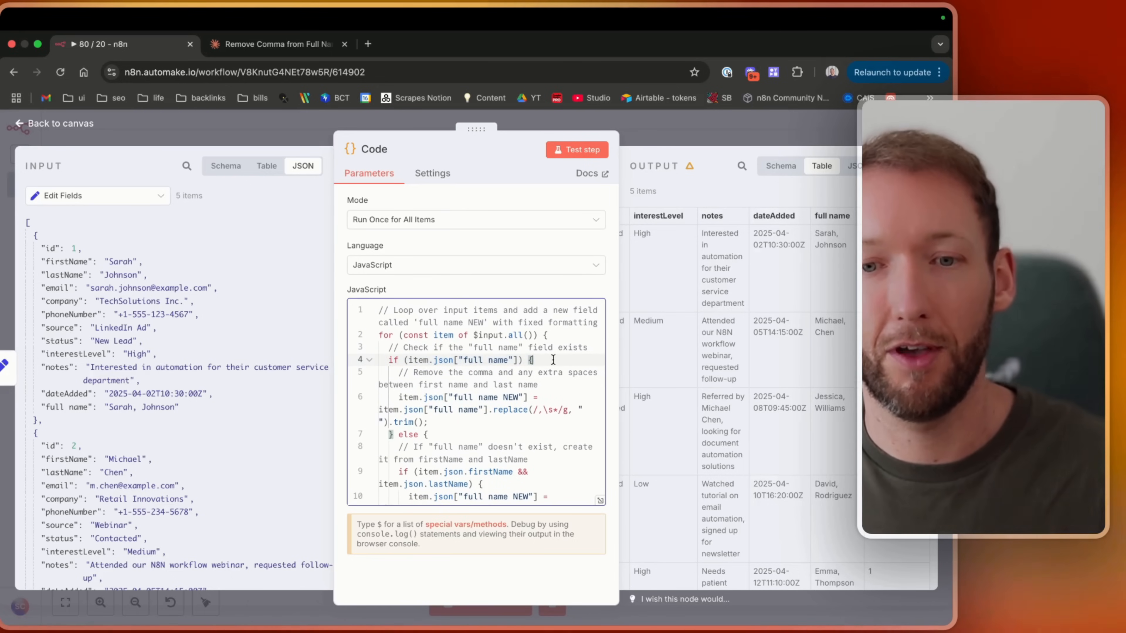
pyautogui.moveTo(389, 360); pyautogui.dragTo(560, 362)
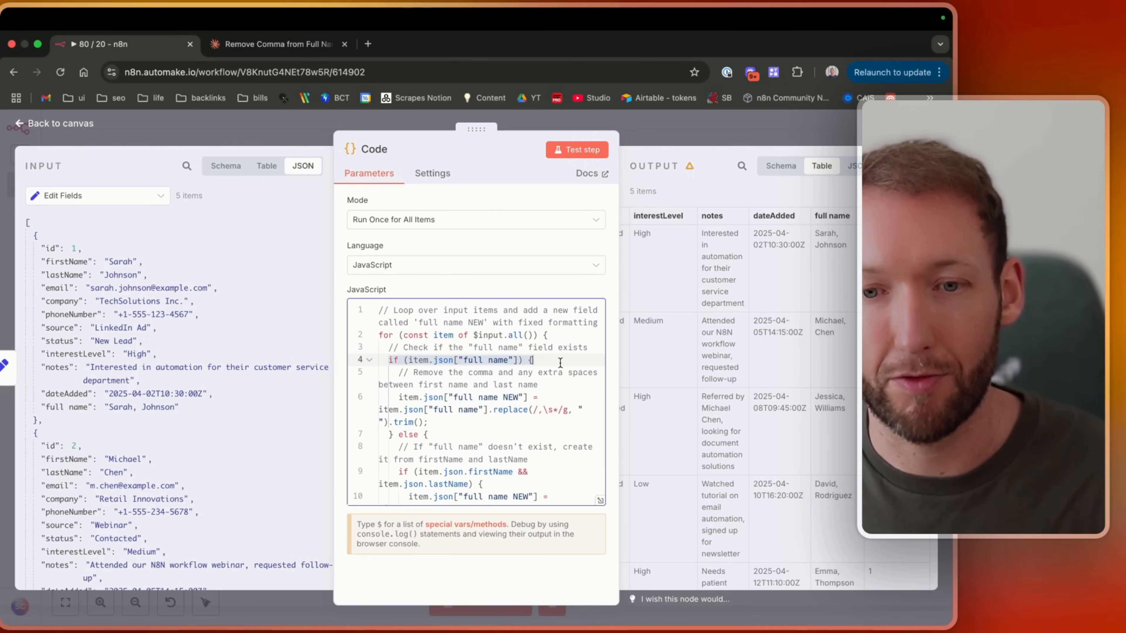
pyautogui.click(397, 372)
pyautogui.scroll(-5, 399, 377)
# Test the Code step and return to the workflow canvas.
pyautogui.click(566, 151)
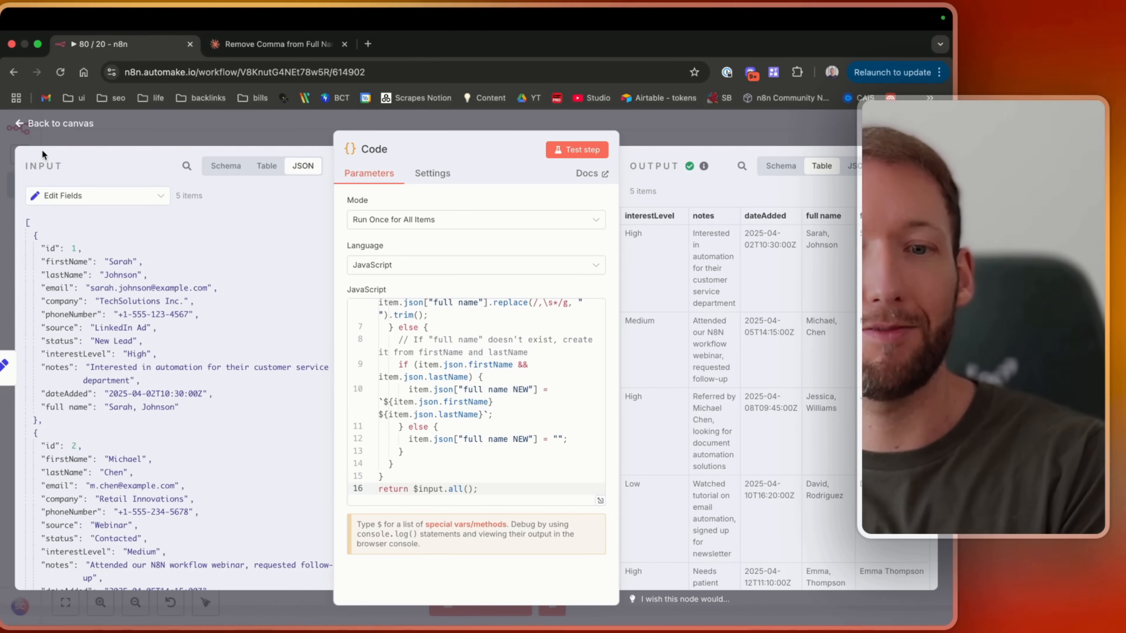
pyautogui.scroll(3, 466, 450)
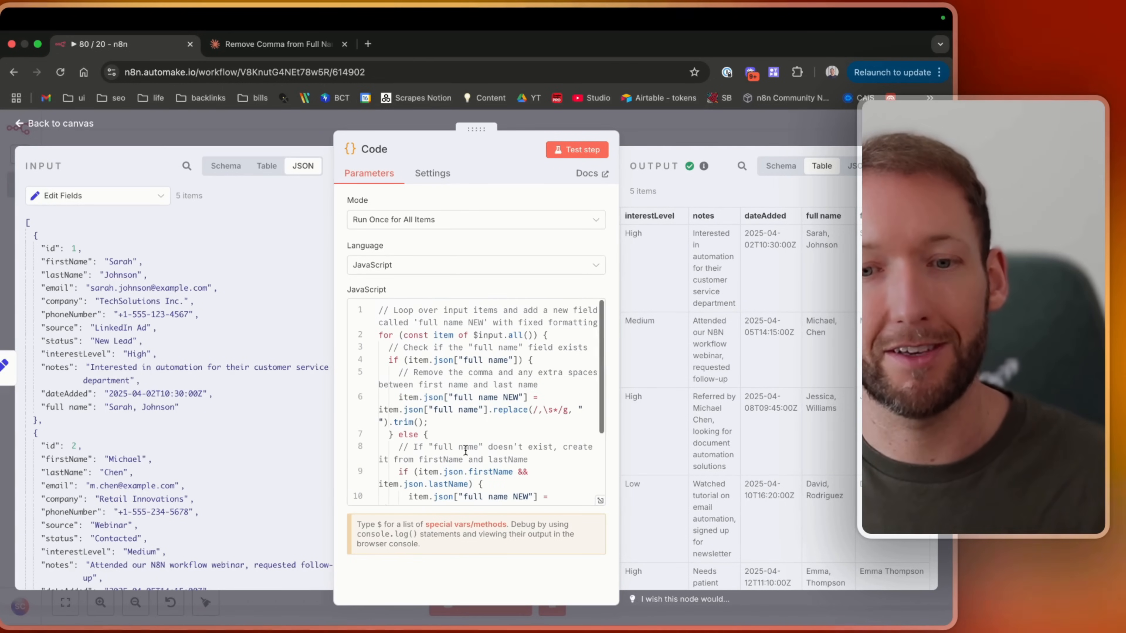
pyautogui.click(265, 44)
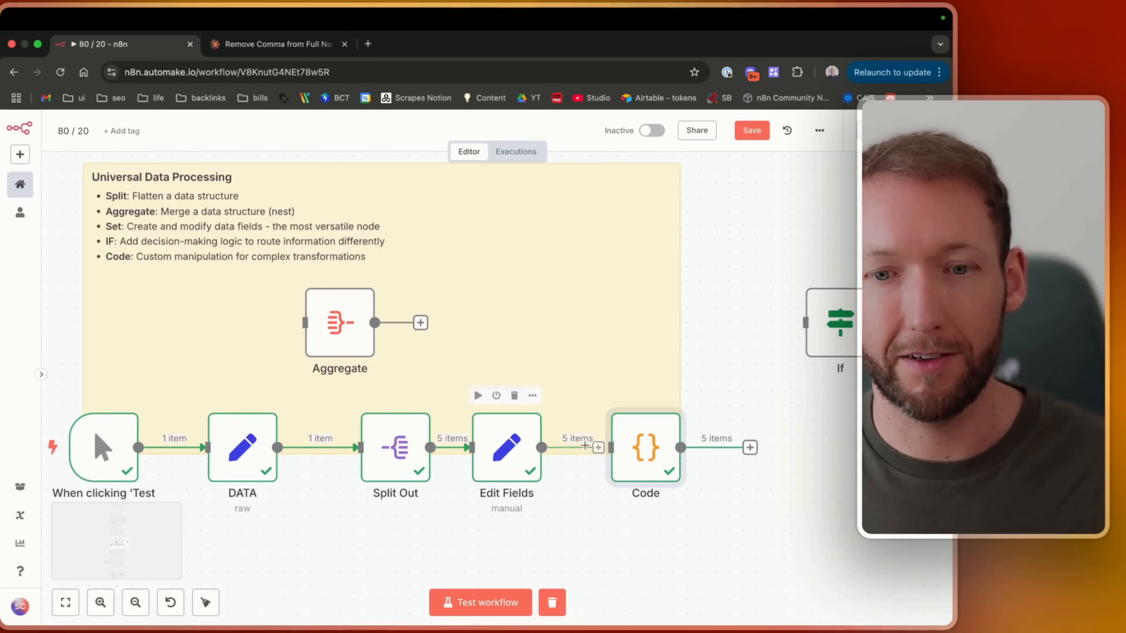
# Move the Split Out and Edit Fields nodes closer to the DATA node on the canvas.
pyautogui.moveTo(646, 448); pyautogui.dragTo(590, 335)
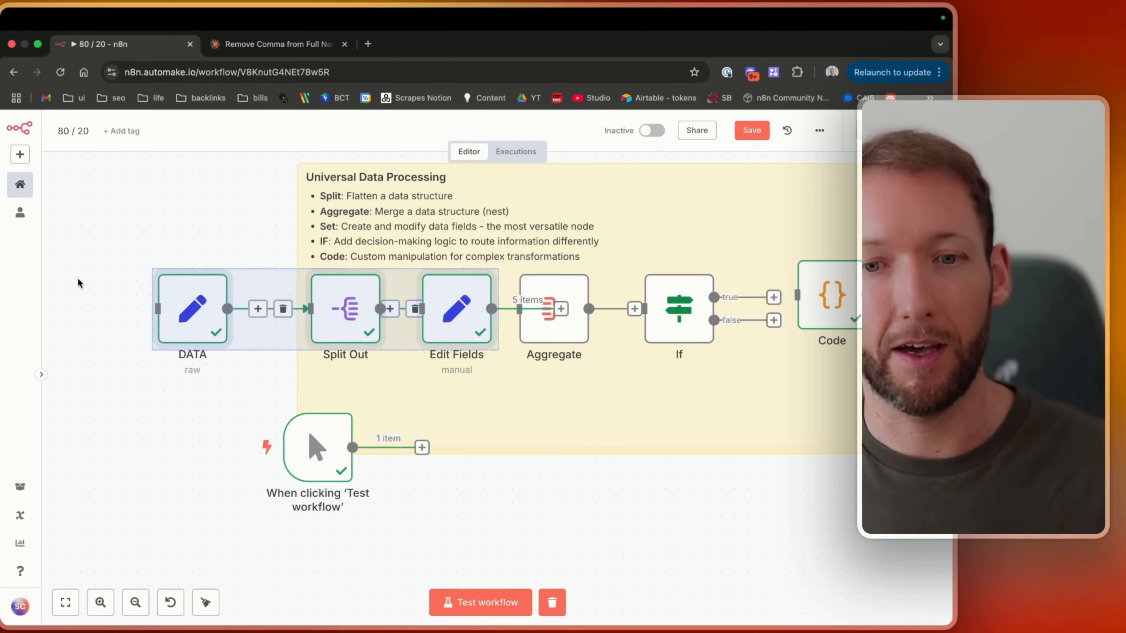
pyautogui.click(78, 284)
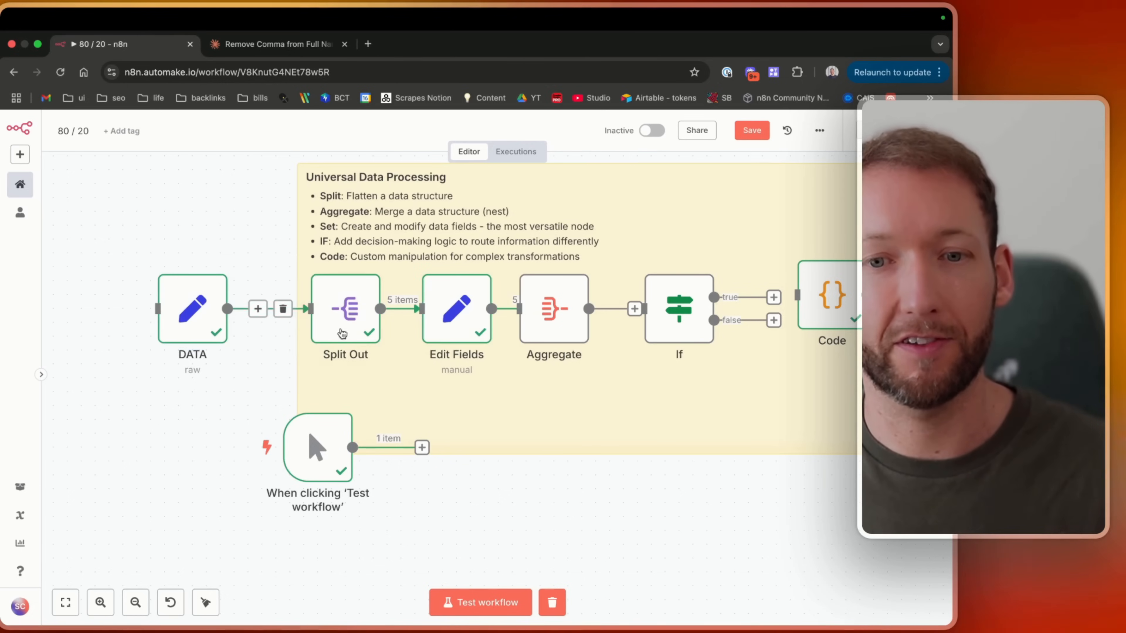
pyautogui.moveTo(329, 311); pyautogui.dragTo(287, 312)
pyautogui.moveTo(440, 309); pyautogui.dragTo(399, 309)
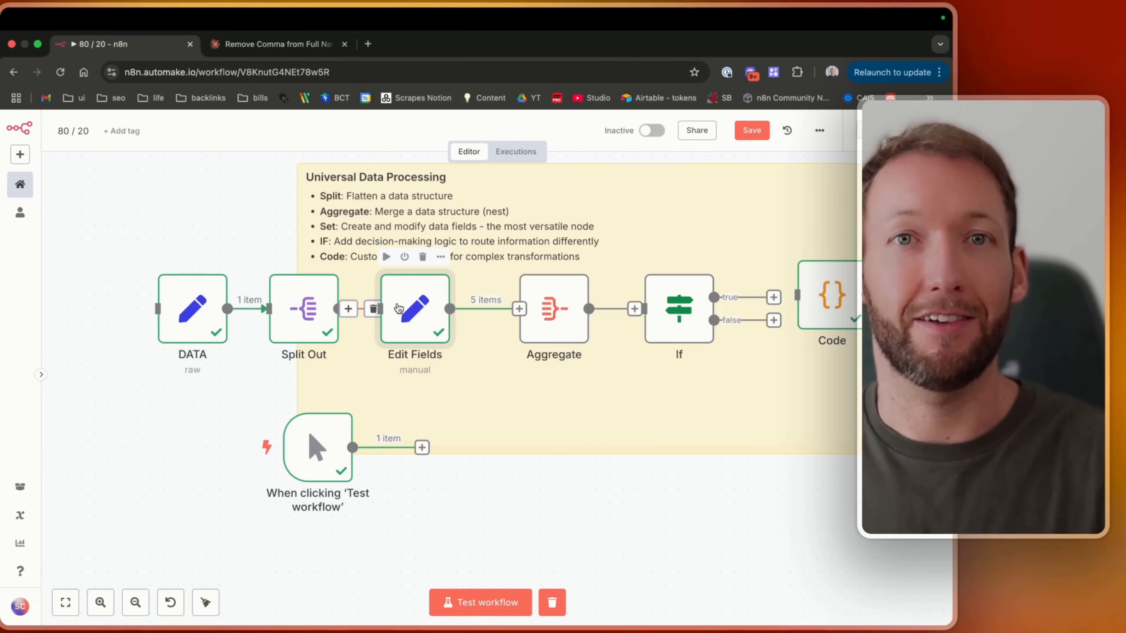
# Connect the manual trigger to the HTTP Request node in the Connectivity & APIs section.
pyautogui.scroll(-10, 340, 433)
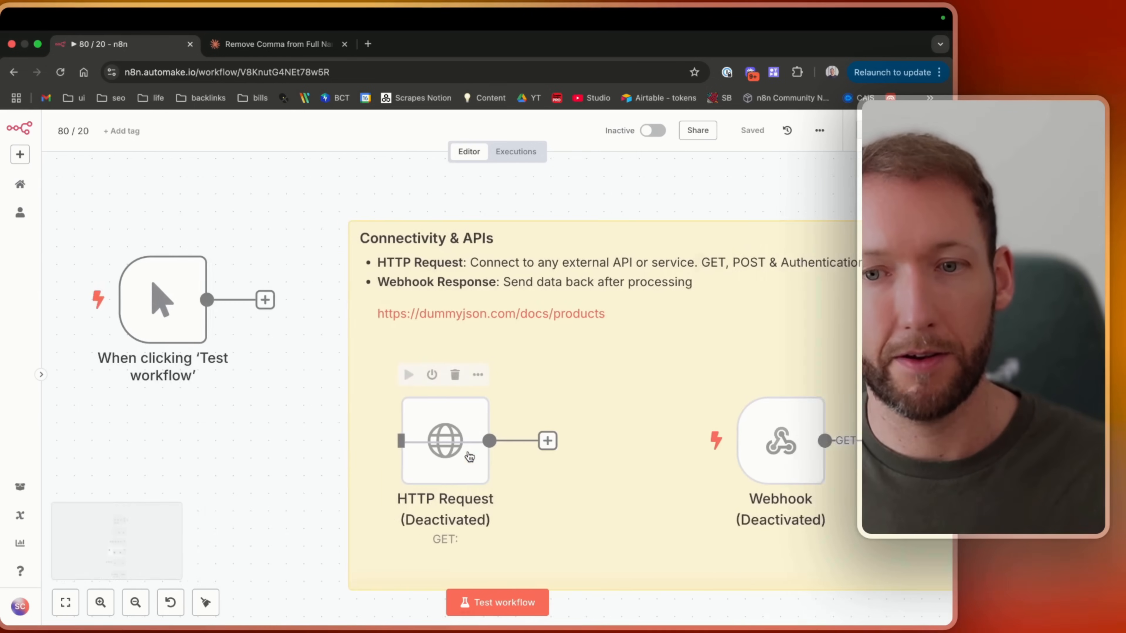
pyautogui.hscroll(1, 469, 455)
pyautogui.moveTo(183, 317); pyautogui.dragTo(324, 441)
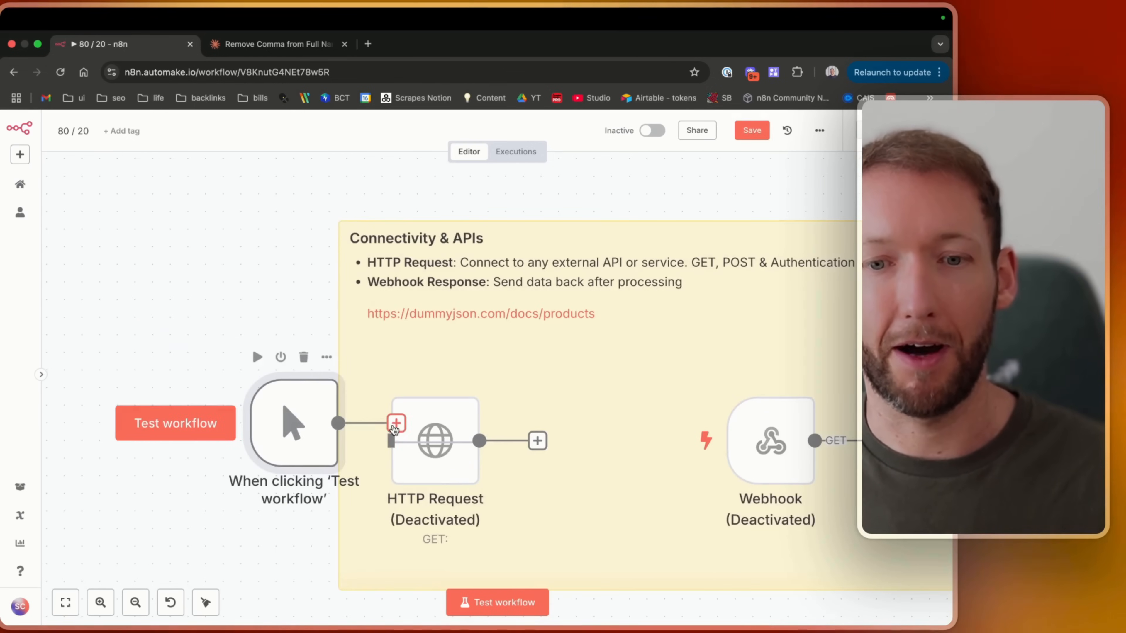
pyautogui.moveTo(395, 424); pyautogui.dragTo(384, 452)
pyautogui.moveTo(282, 447); pyautogui.dragTo(246, 465)
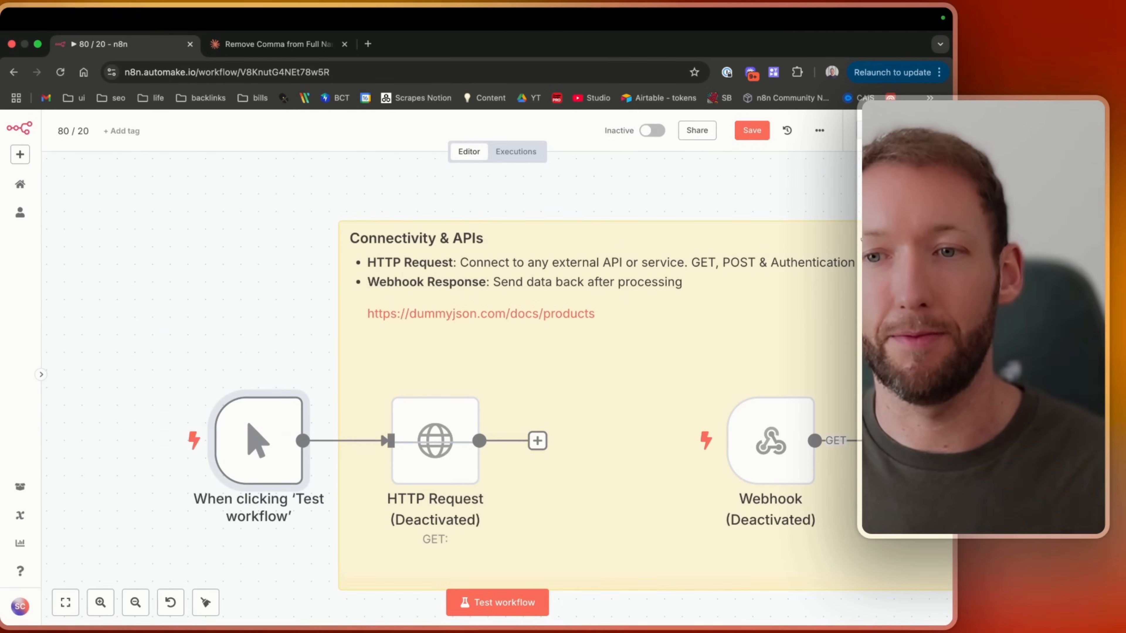
# Search the node panel for Google, look through the Google Drive actions, then close the panel and save the workflow.
pyautogui.click(930, 172)
pyautogui.write('google')
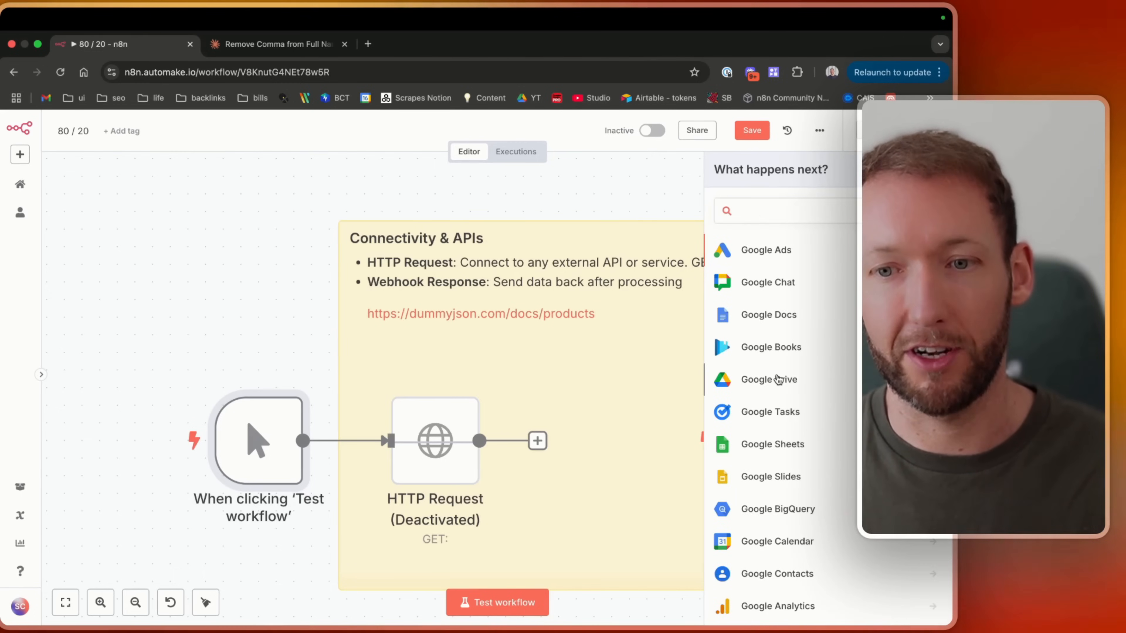
pyautogui.click(785, 380)
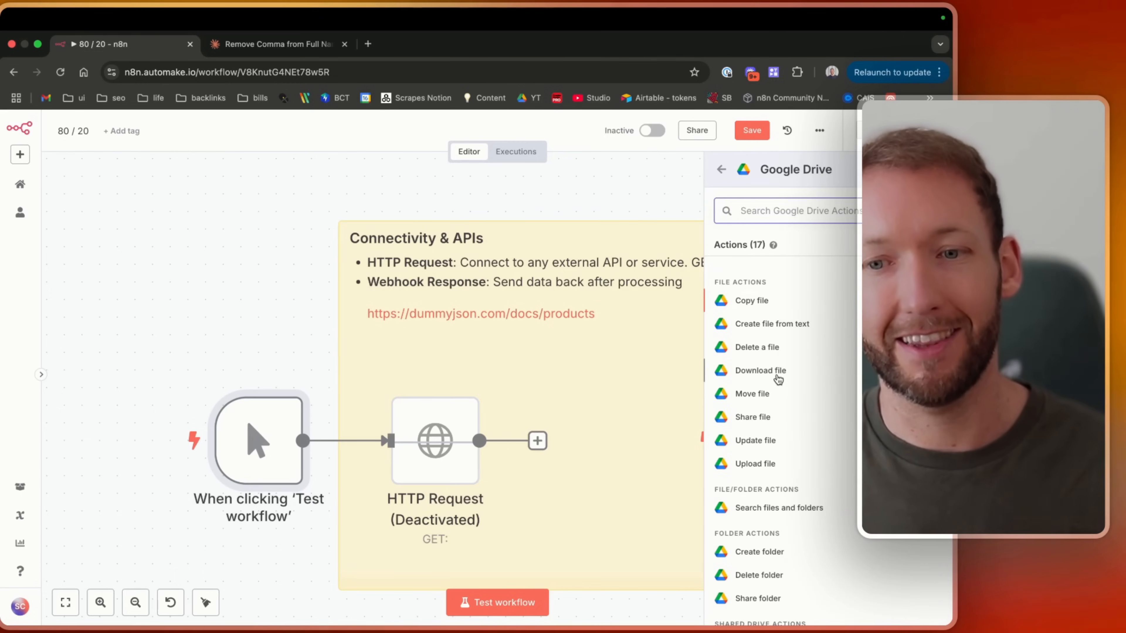
pyautogui.click(237, 291)
pyautogui.press('super+s')
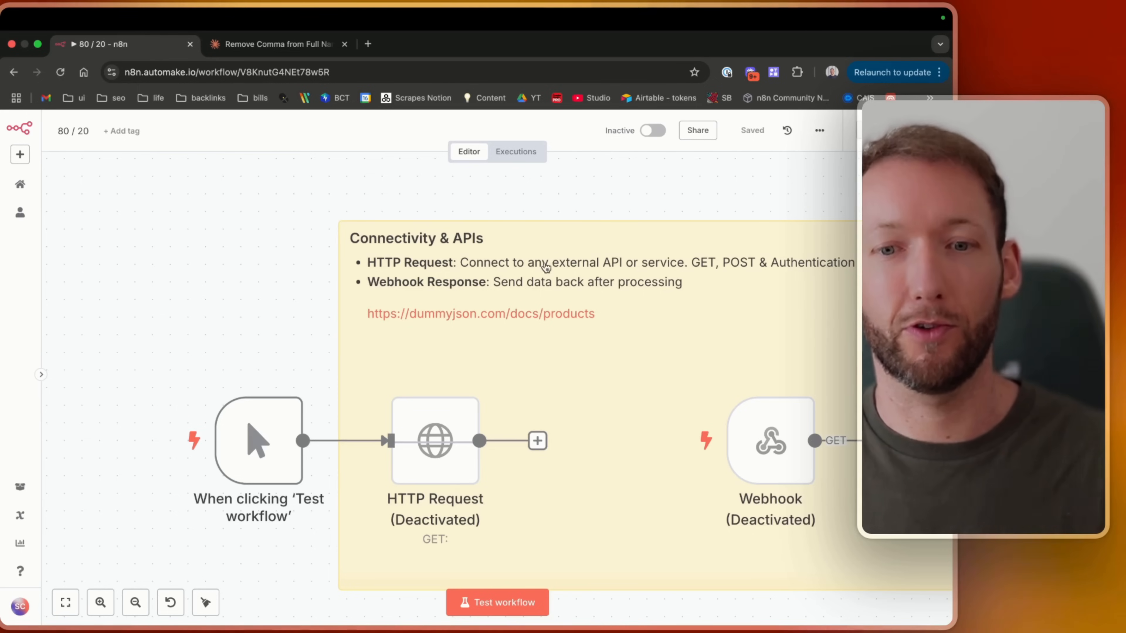
# Activate the HTTP Request node and save the workflow.
pyautogui.click(436, 448)
pyautogui.press('d')
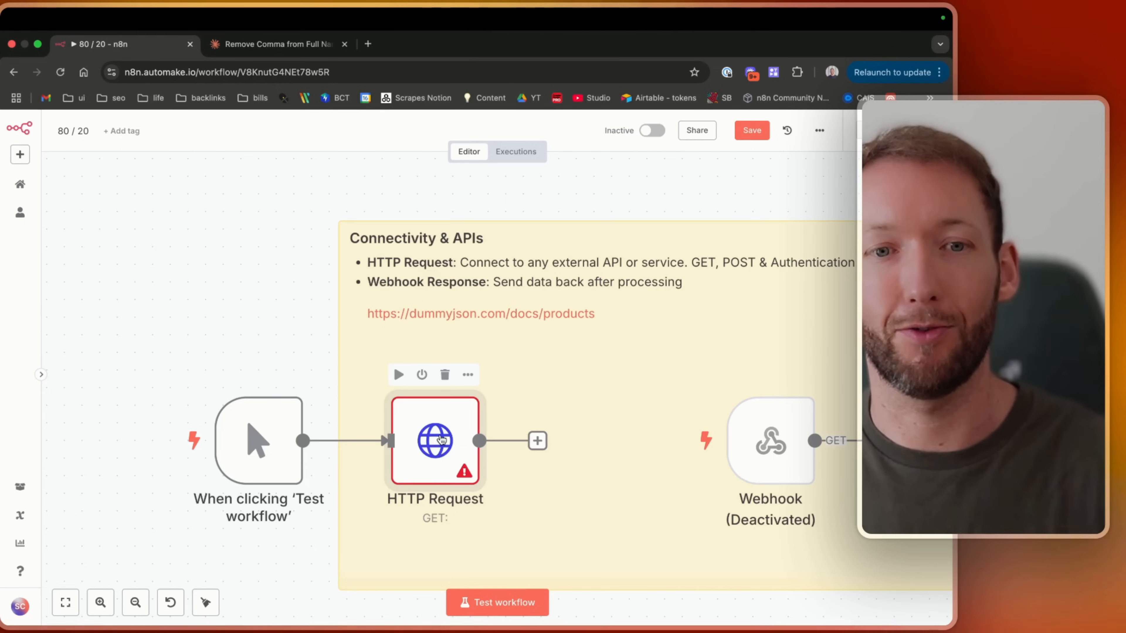
pyautogui.press('super+s')
# Try switching the HTTP Request method to POST and back to GET, then return to the canvas.
pyautogui.hscroll(3, 311, 426)
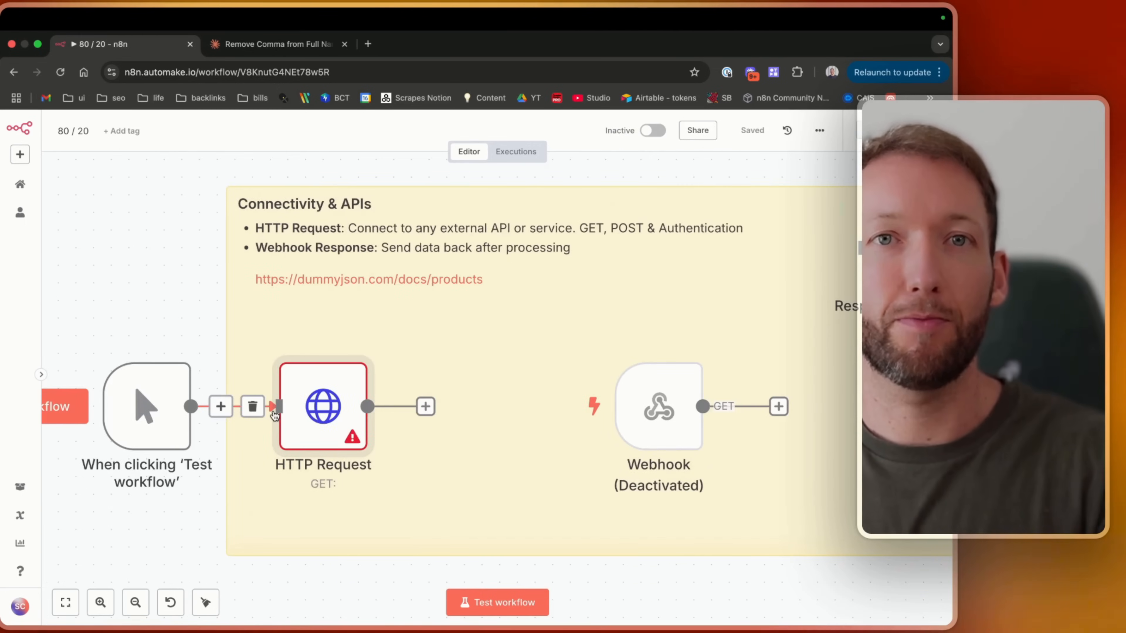
pyautogui.doubleClick(310, 403)
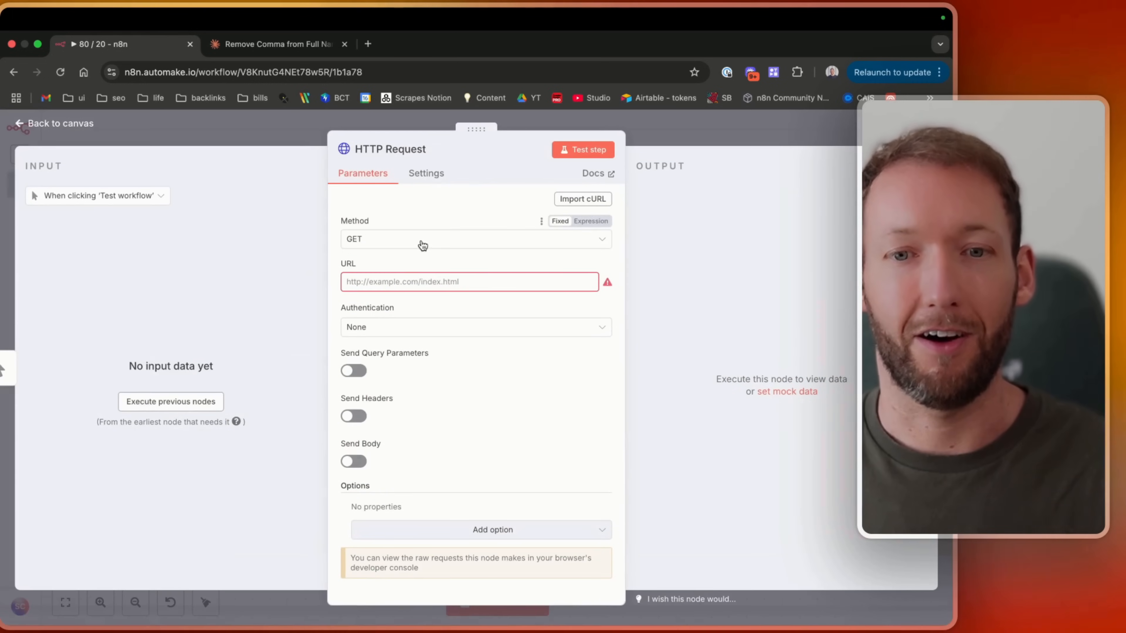
pyautogui.click(382, 242)
pyautogui.click(382, 242)
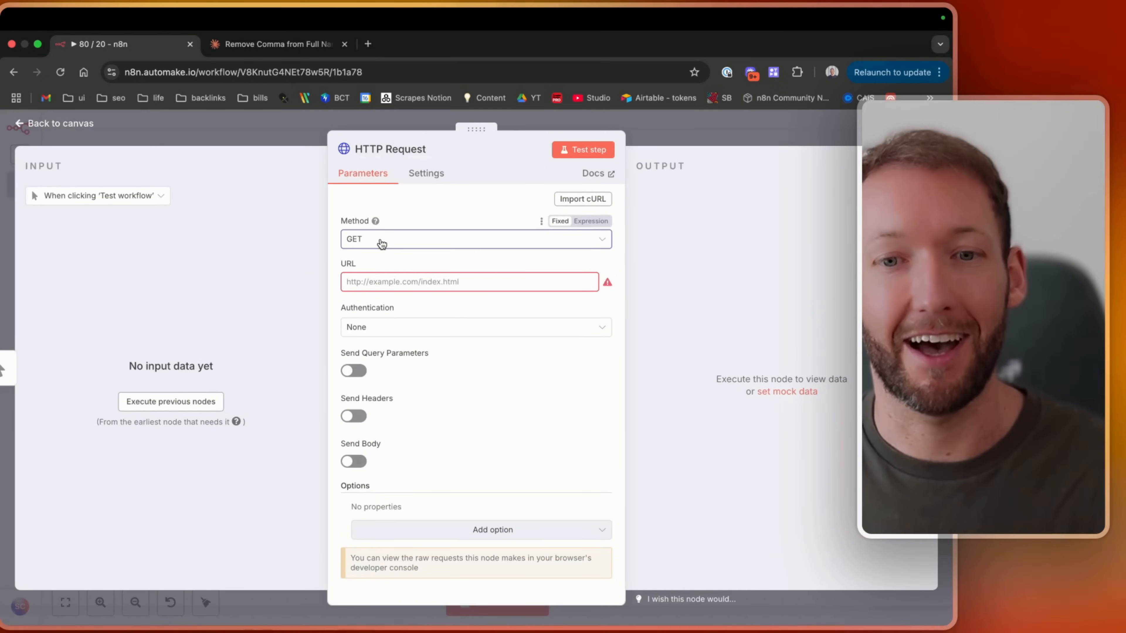
pyautogui.click(382, 242)
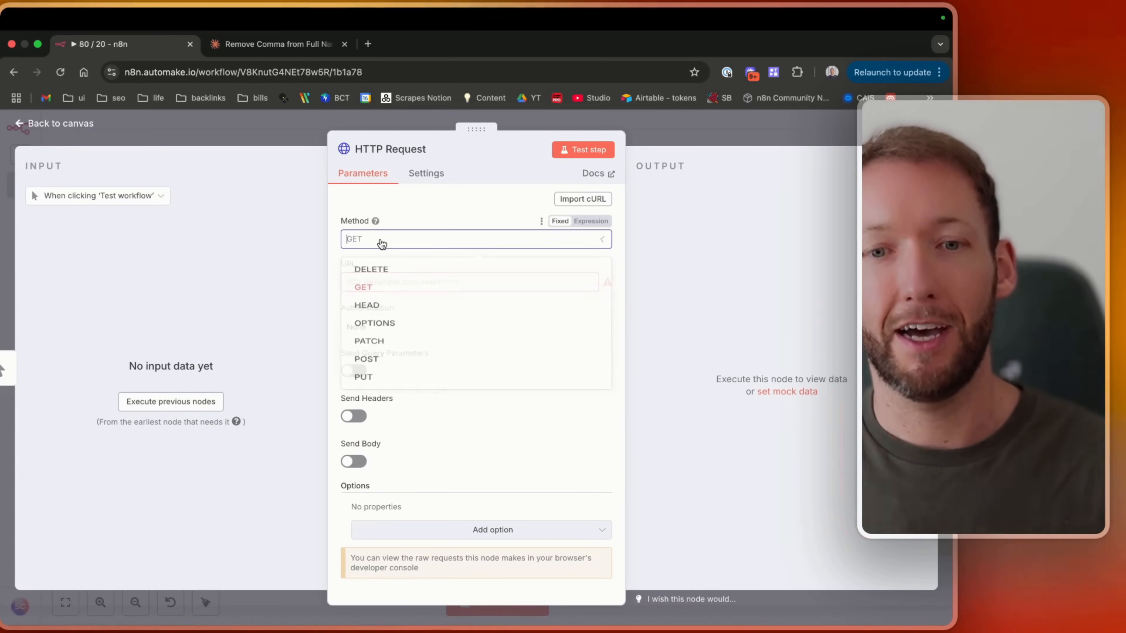
pyautogui.click(372, 376)
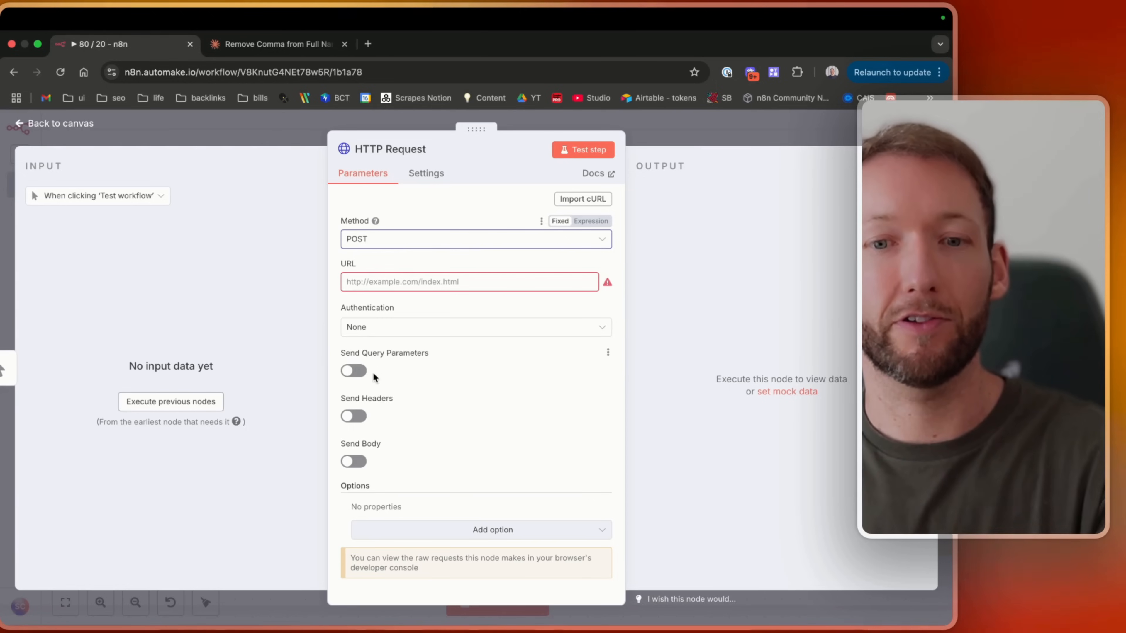
pyautogui.click(368, 241)
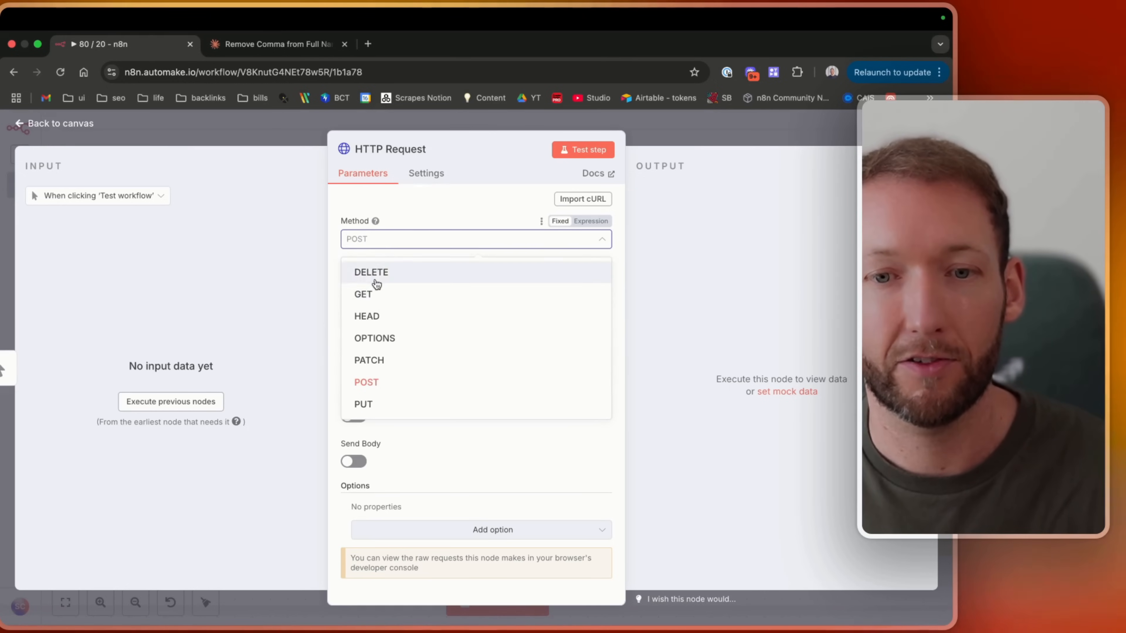
pyautogui.doubleClick(379, 297)
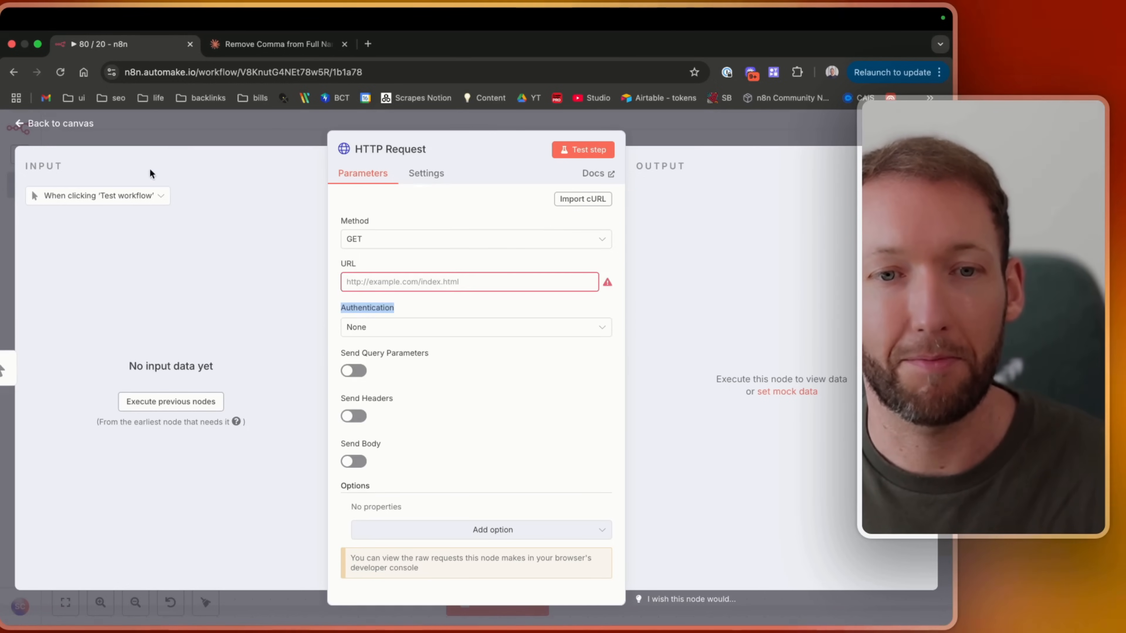
pyautogui.click(84, 126)
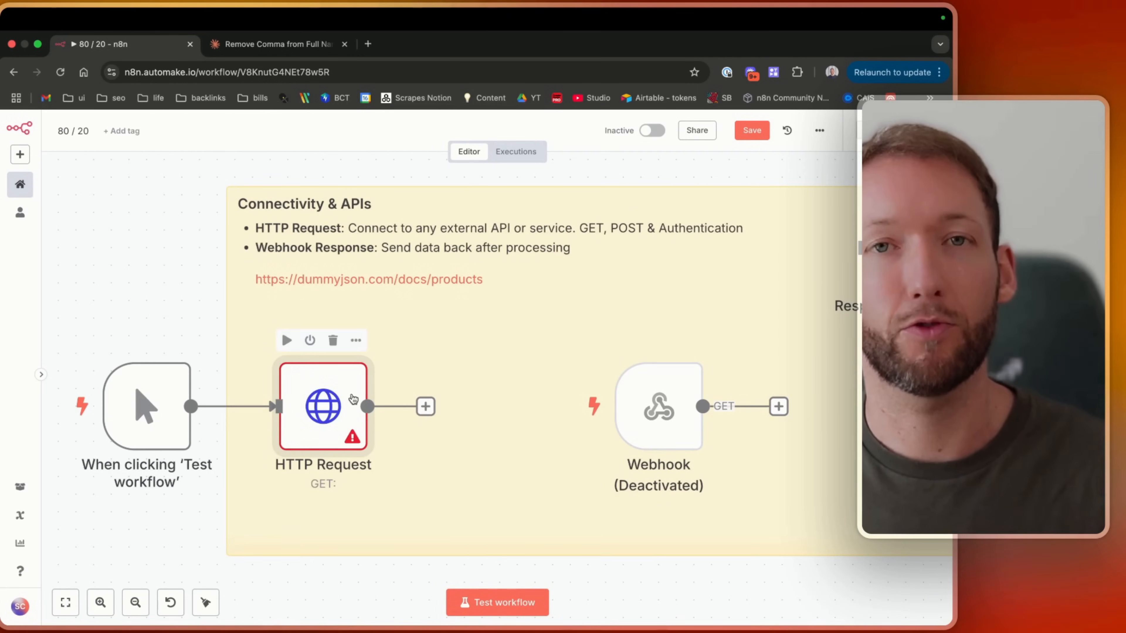
# Copy the dummyjson products docs URL from the Connectivity & APIs sticky note.
pyautogui.doubleClick(515, 283)
pyautogui.moveTo(510, 285); pyautogui.dragTo(257, 286)
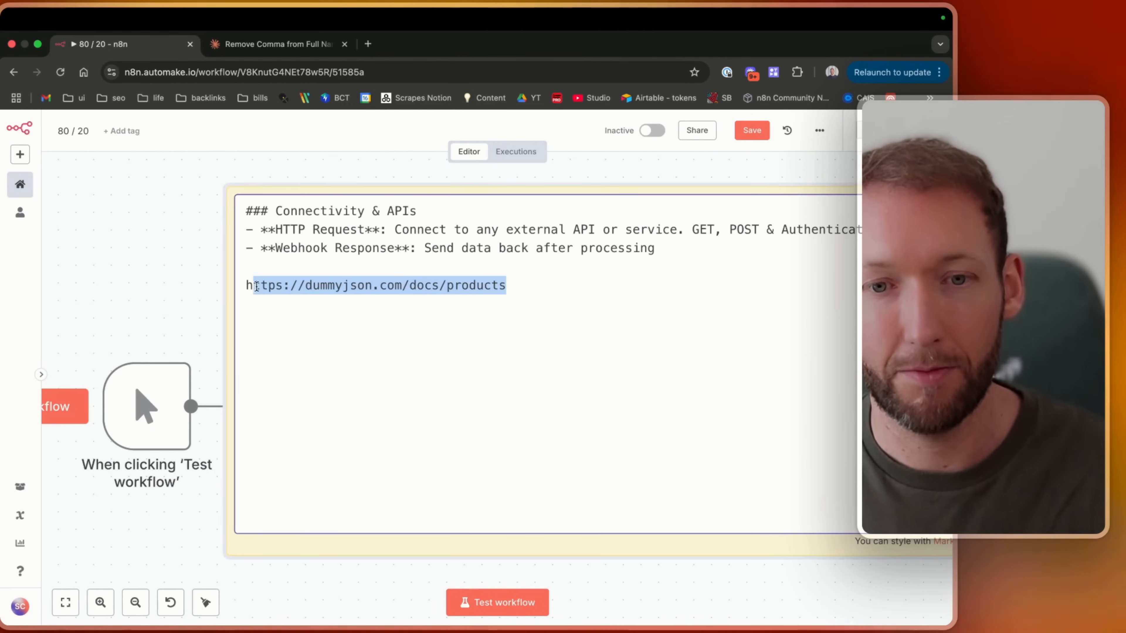
pyautogui.press('cmd+c')
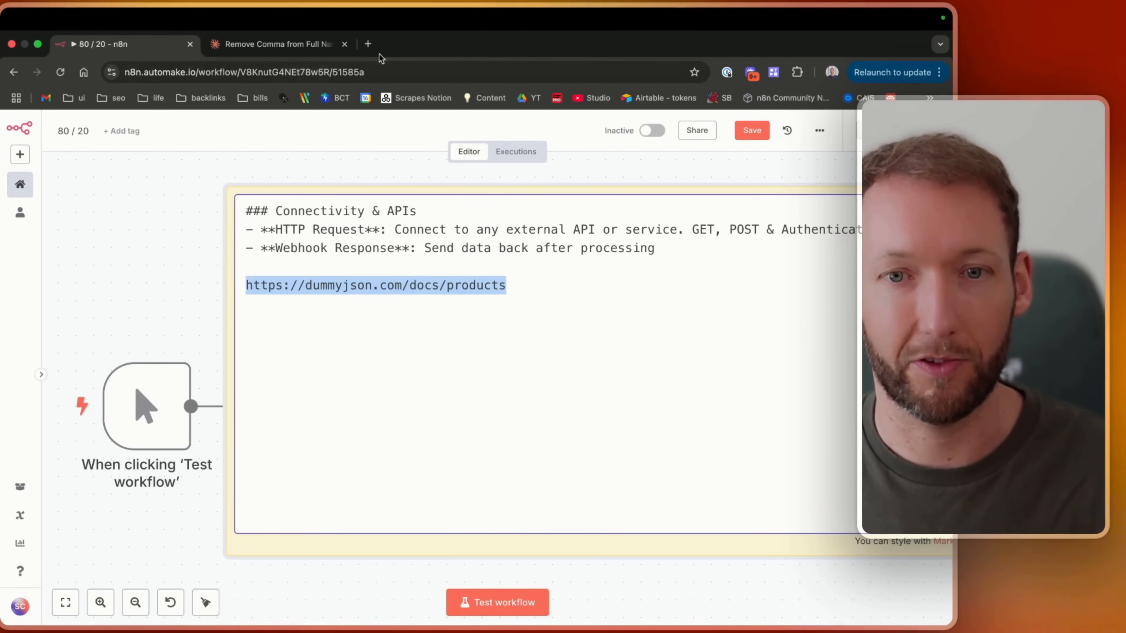
pyautogui.click(368, 43)
pyautogui.press('cmd+v')
pyautogui.press('Return')
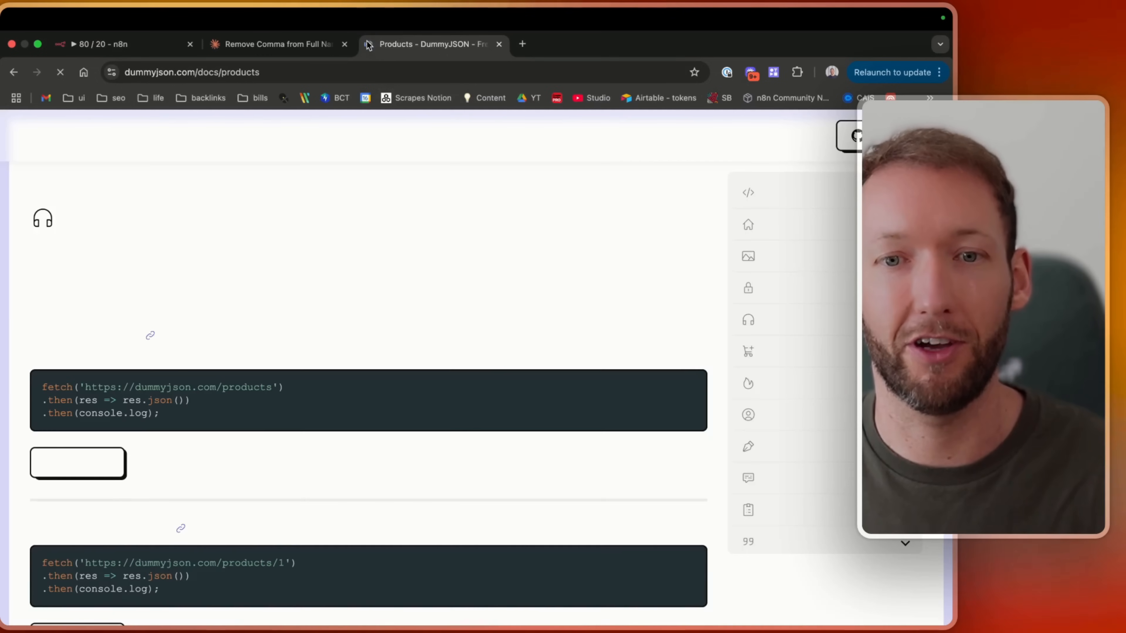
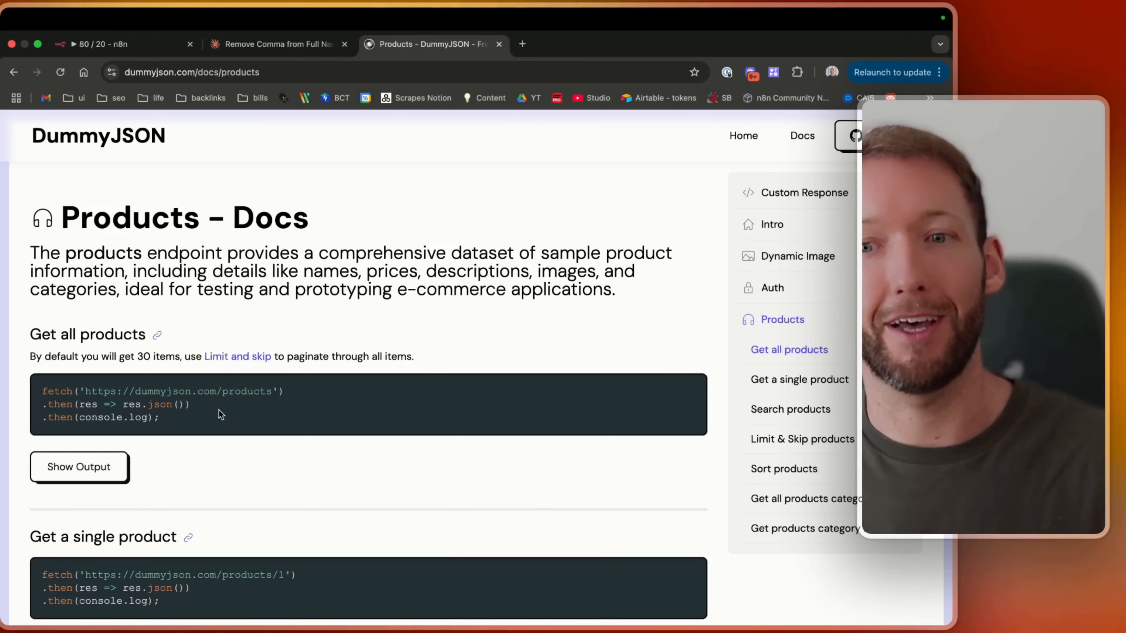
# Copy the Get all products endpoint URL from the fetch example in the DummyJSON products docs.
pyautogui.moveTo(73, 216); pyautogui.dragTo(346, 272)
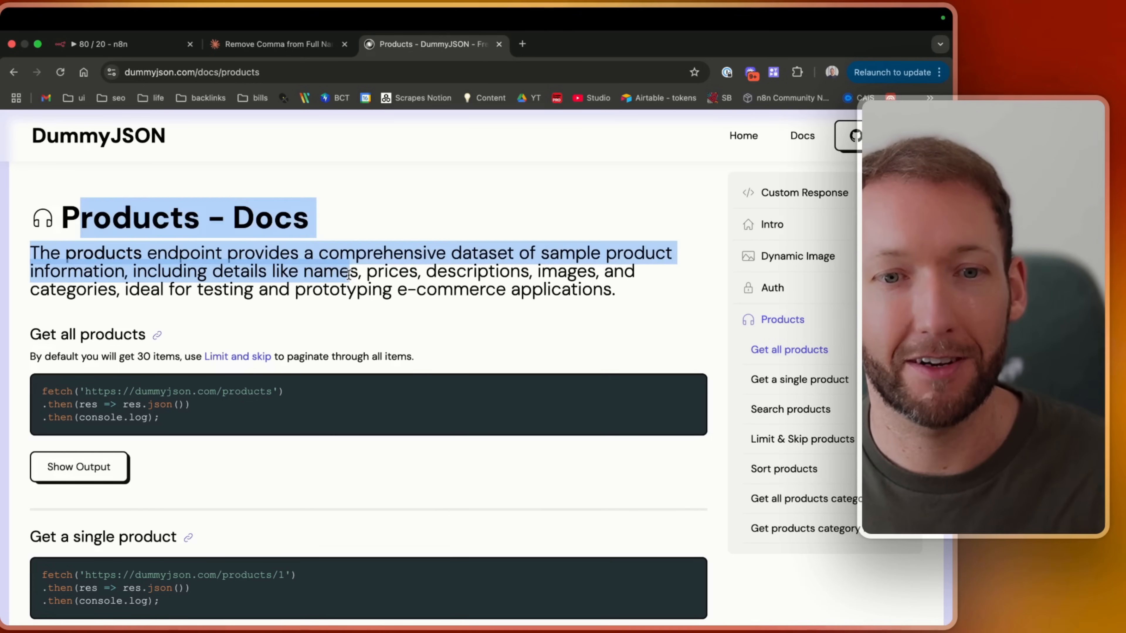
pyautogui.moveTo(65, 253); pyautogui.dragTo(250, 252)
pyautogui.click(250, 252)
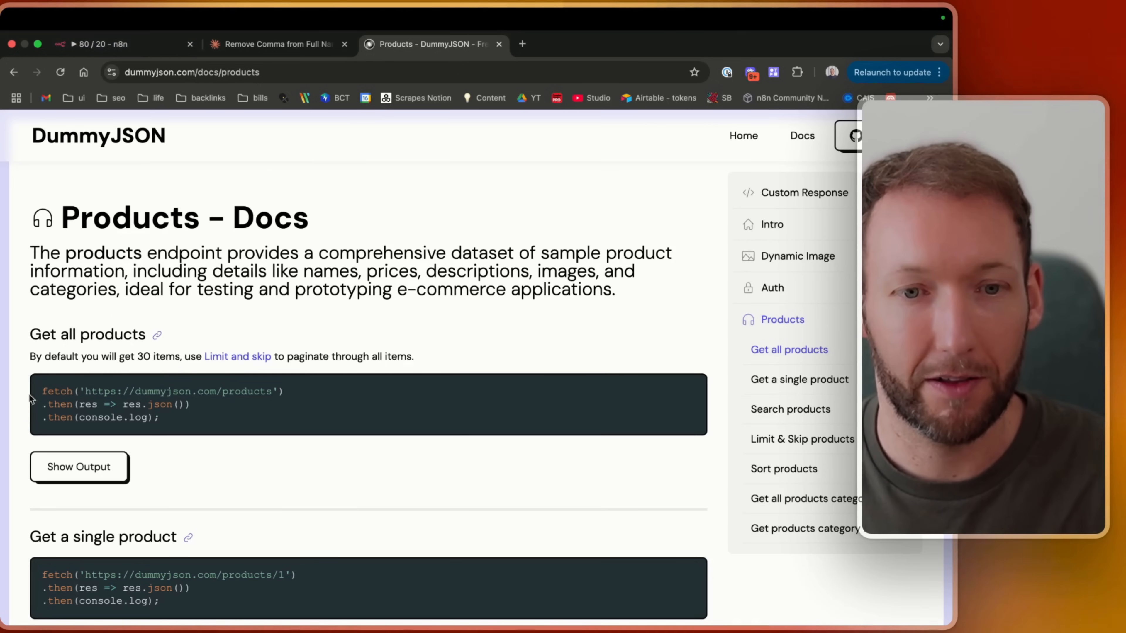
pyautogui.moveTo(83, 390); pyautogui.dragTo(111, 389)
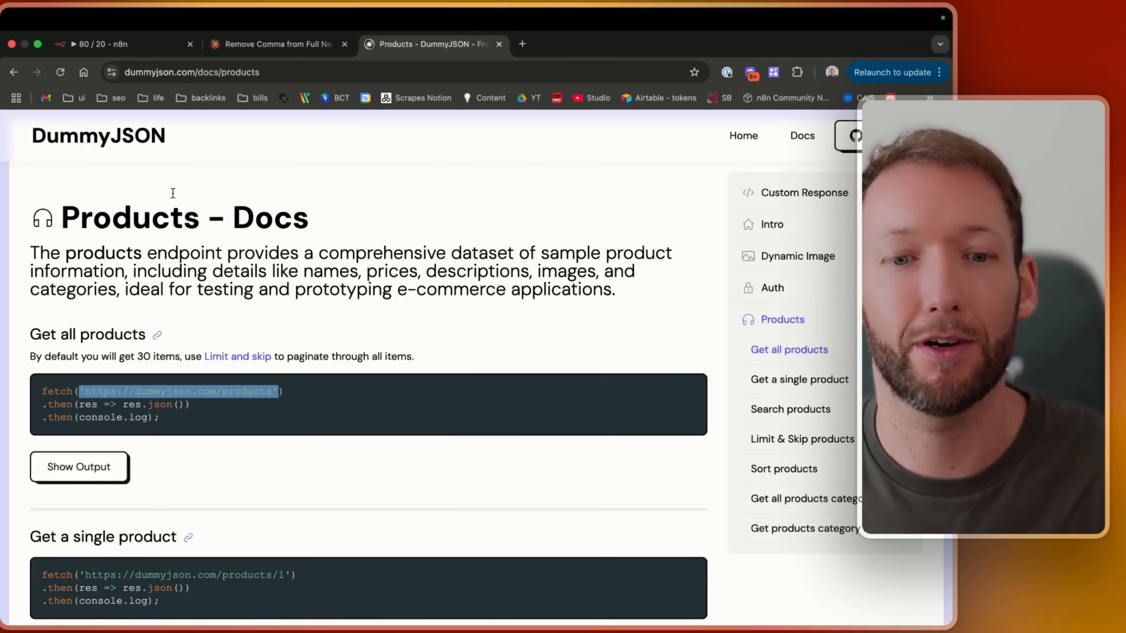
pyautogui.click(95, 44)
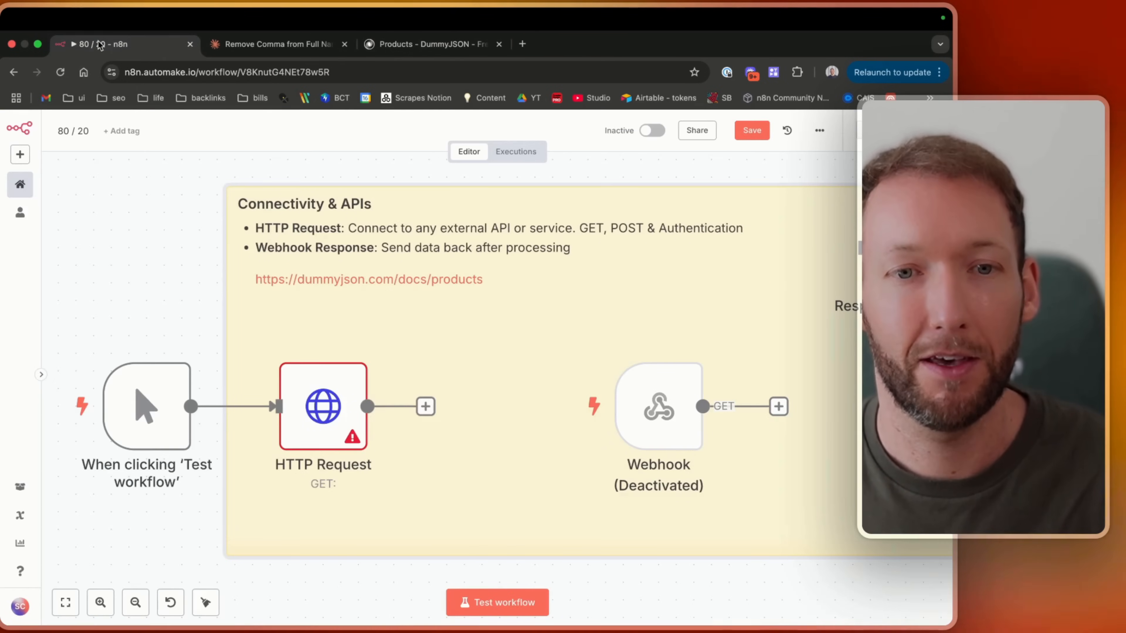
pyautogui.doubleClick(339, 413)
pyautogui.write("'https://dummyjson.com/products'")
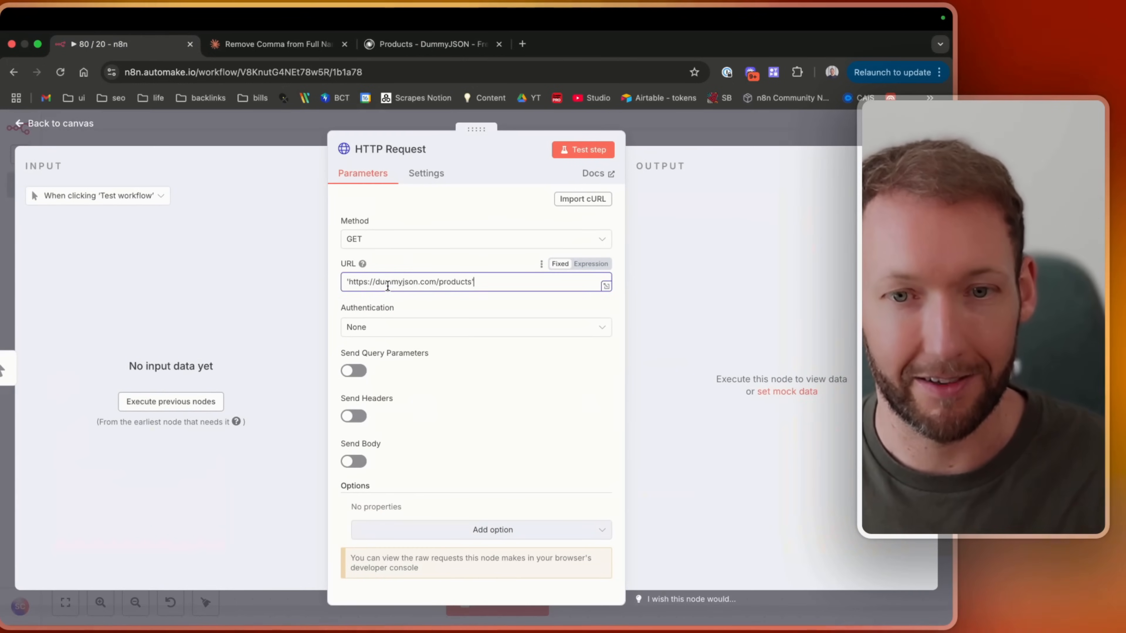
pyautogui.press('BackSpace')
pyautogui.press('super+Left')
pyautogui.press('Right')
pyautogui.press('BackSpace')
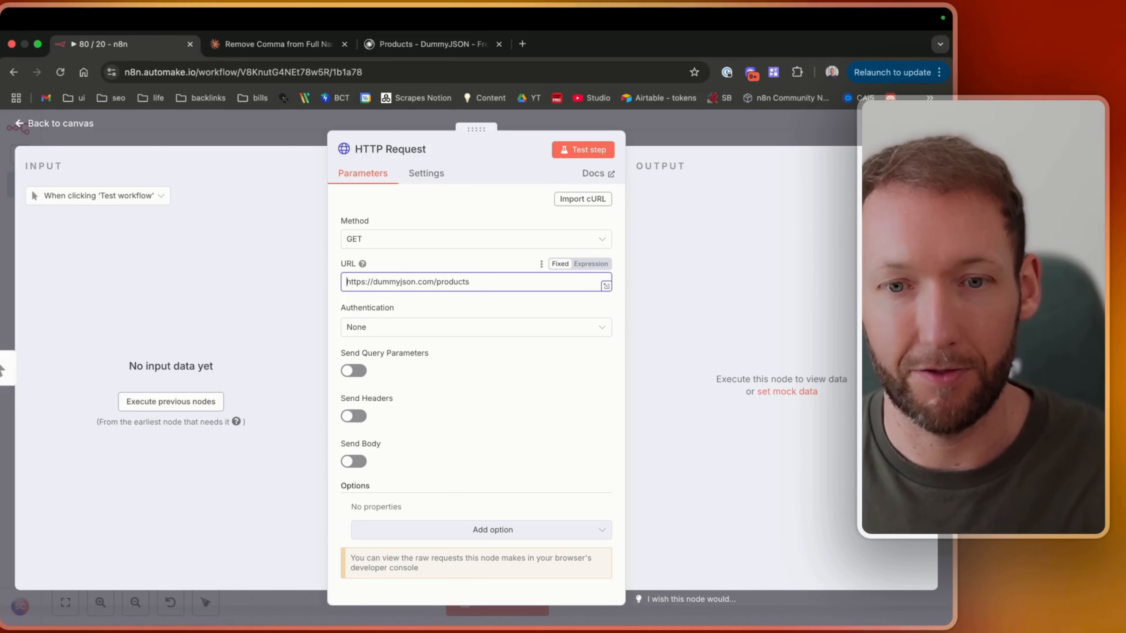
pyautogui.click(387, 394)
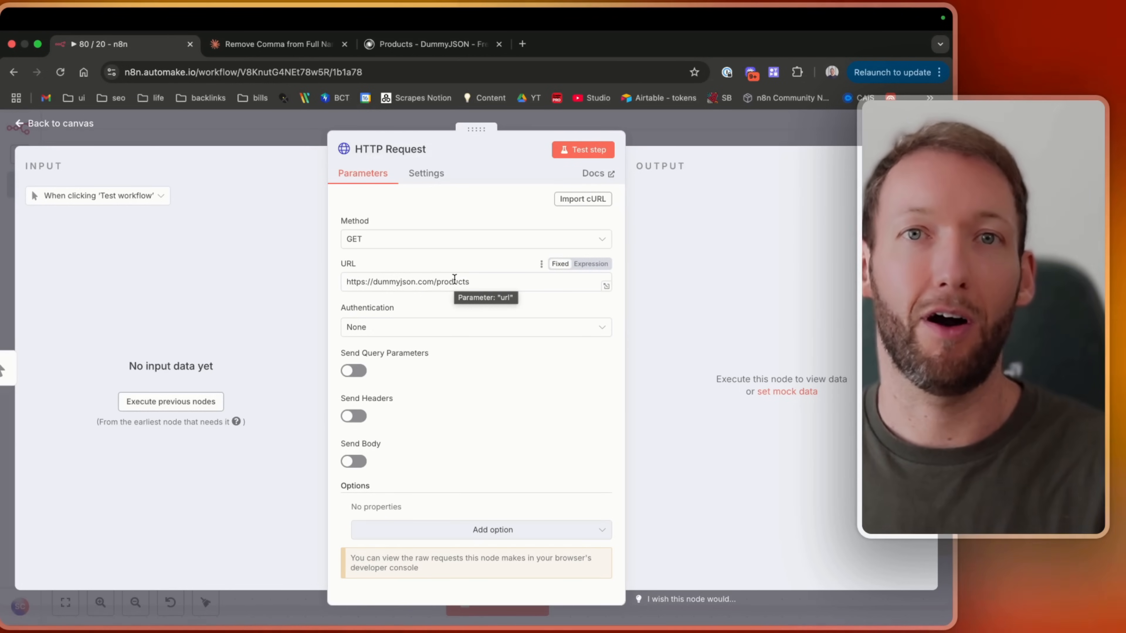
pyautogui.click(576, 149)
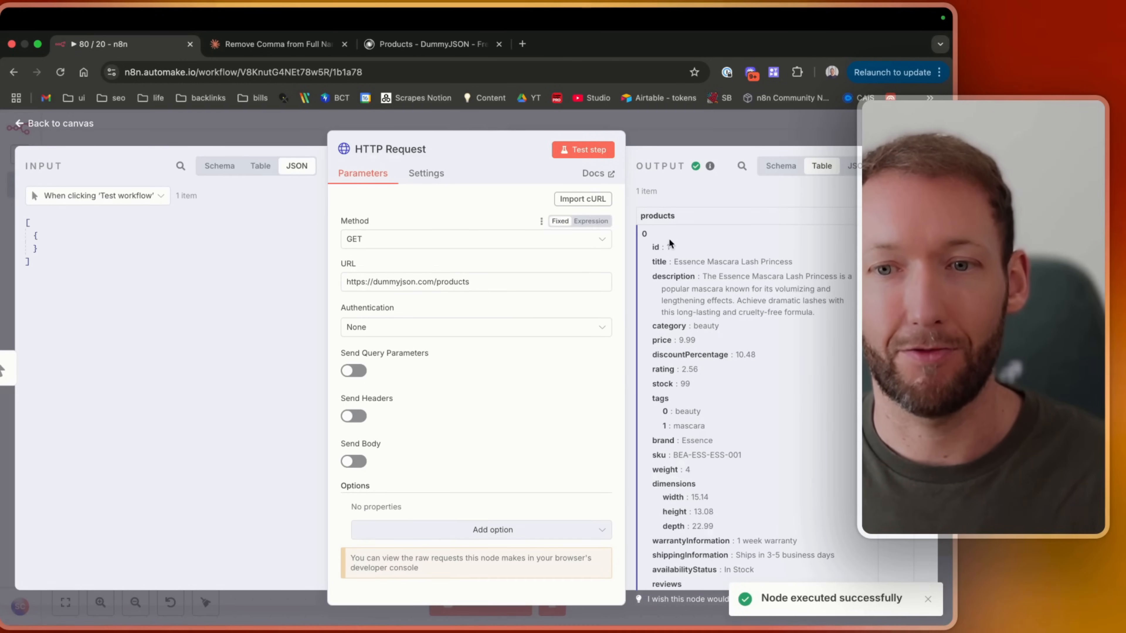
# Inspect the returned products data in the Schema, Table and JSON output views.
pyautogui.click(781, 166)
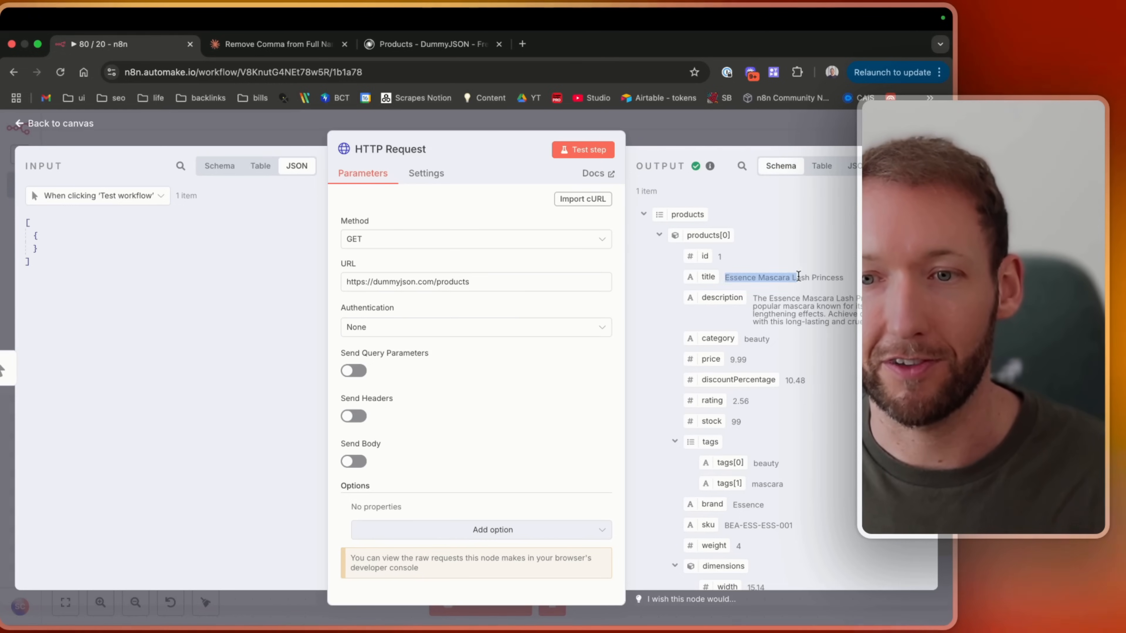
pyautogui.scroll(-2, 798, 393)
pyautogui.scroll(-15, 797, 389)
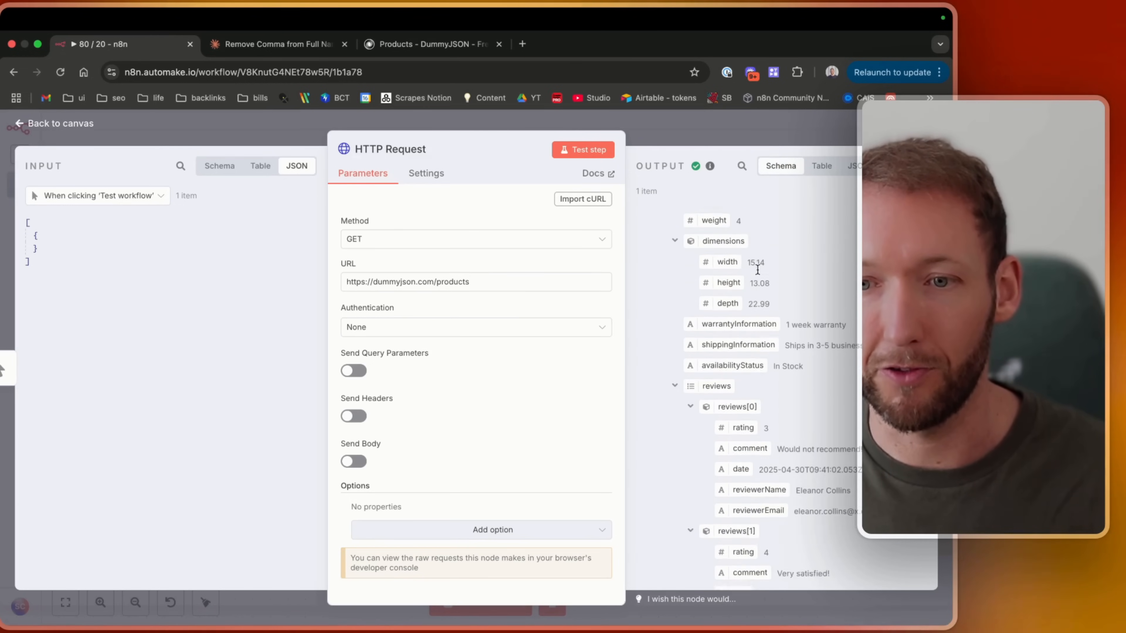
pyautogui.scroll(-8, 689, 400)
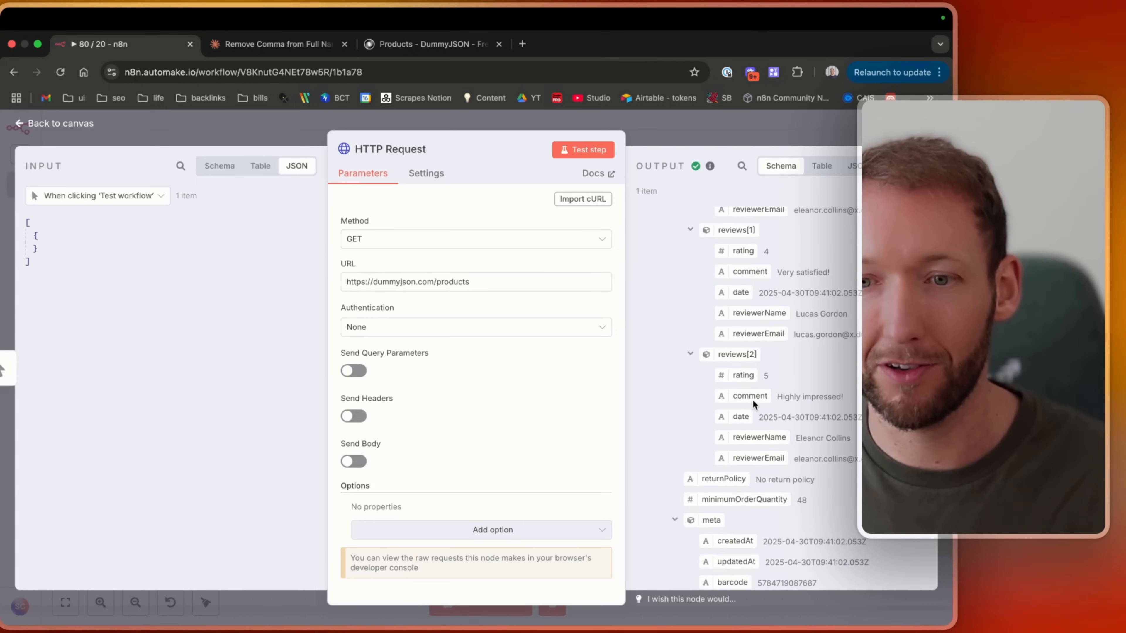
pyautogui.scroll(-10, 752, 400)
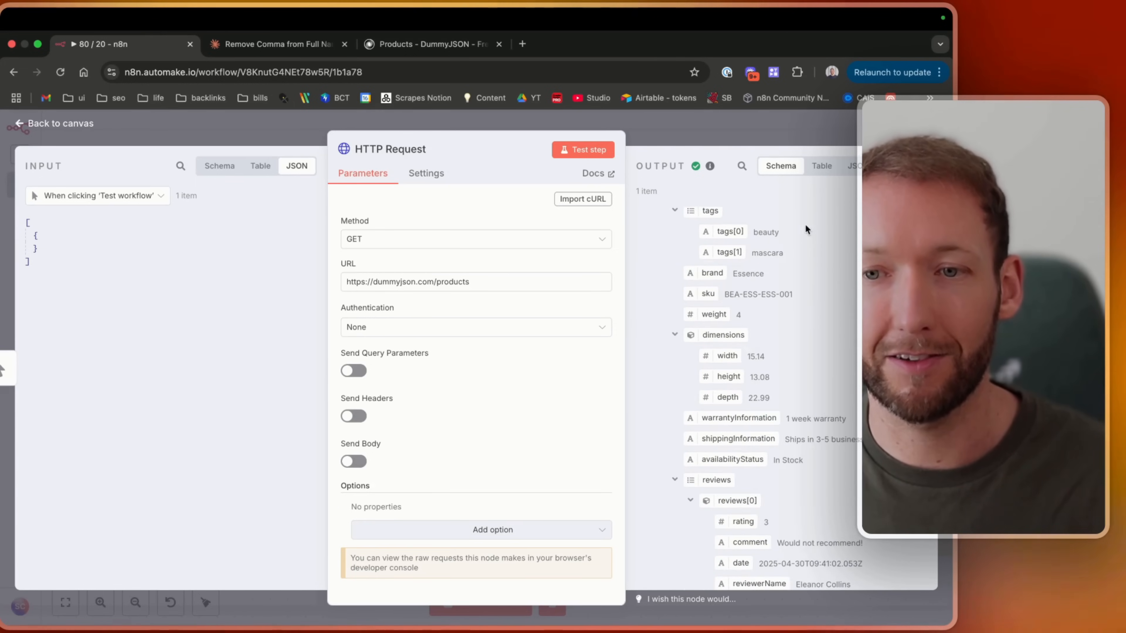
pyautogui.click(821, 166)
pyautogui.scroll(-20, 754, 381)
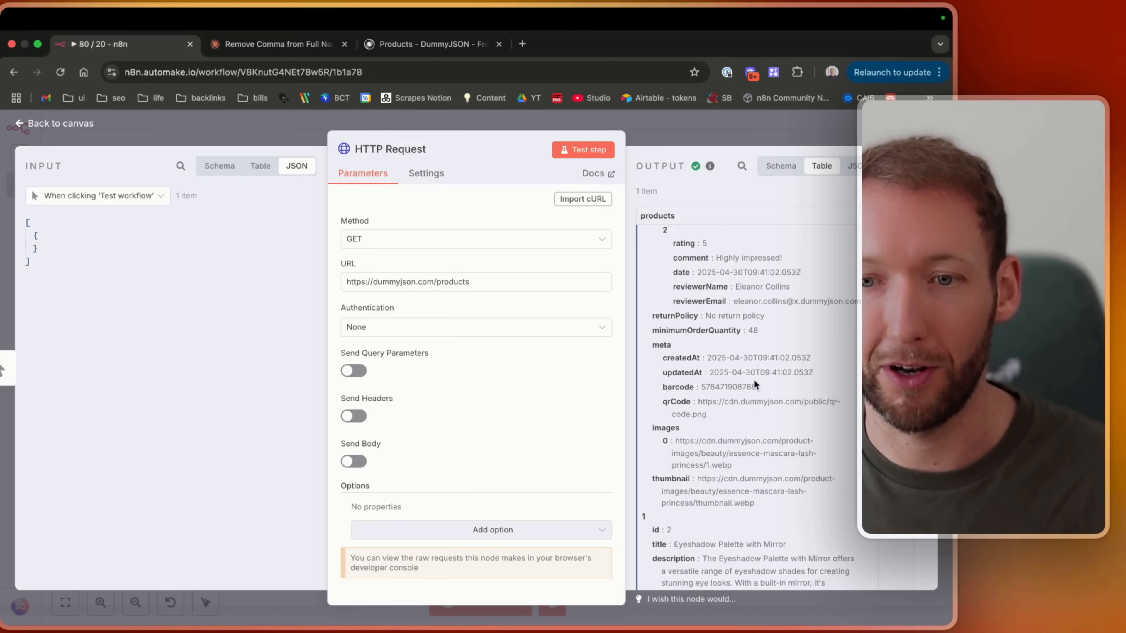
pyautogui.scroll(20, 755, 380)
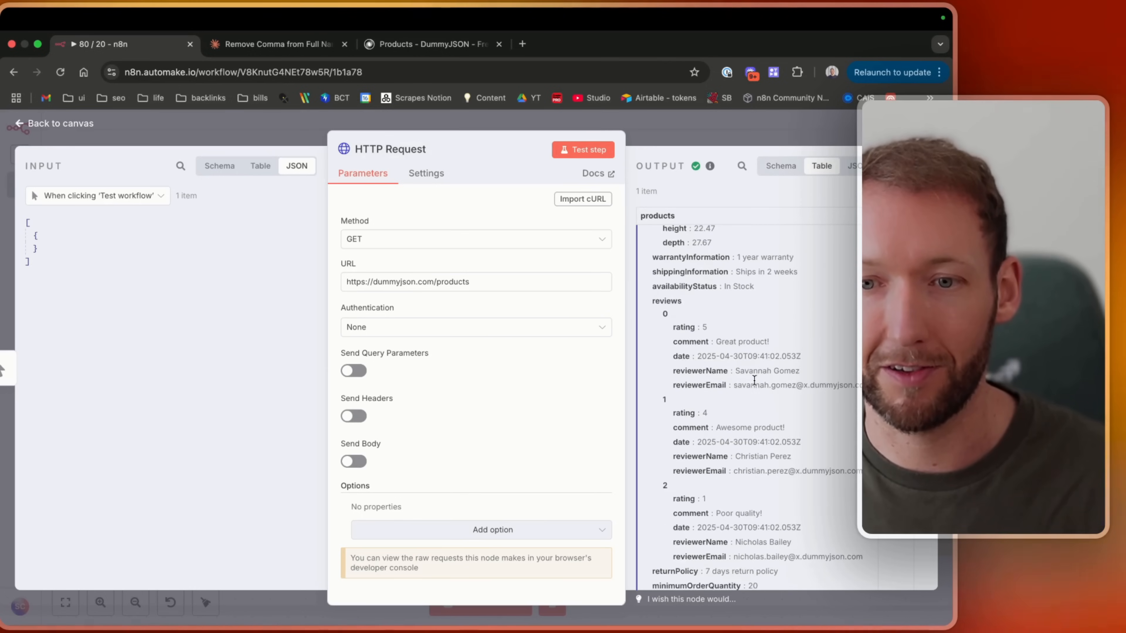
pyautogui.click(853, 165)
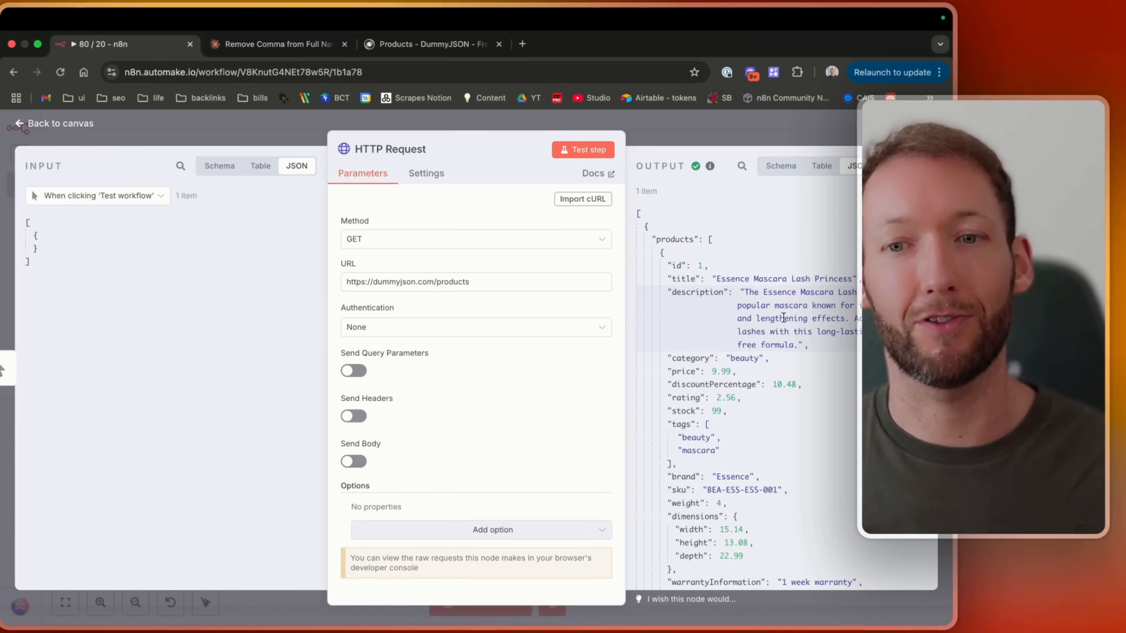
pyautogui.scroll(-5, 783, 318)
pyautogui.scroll(-15, 782, 317)
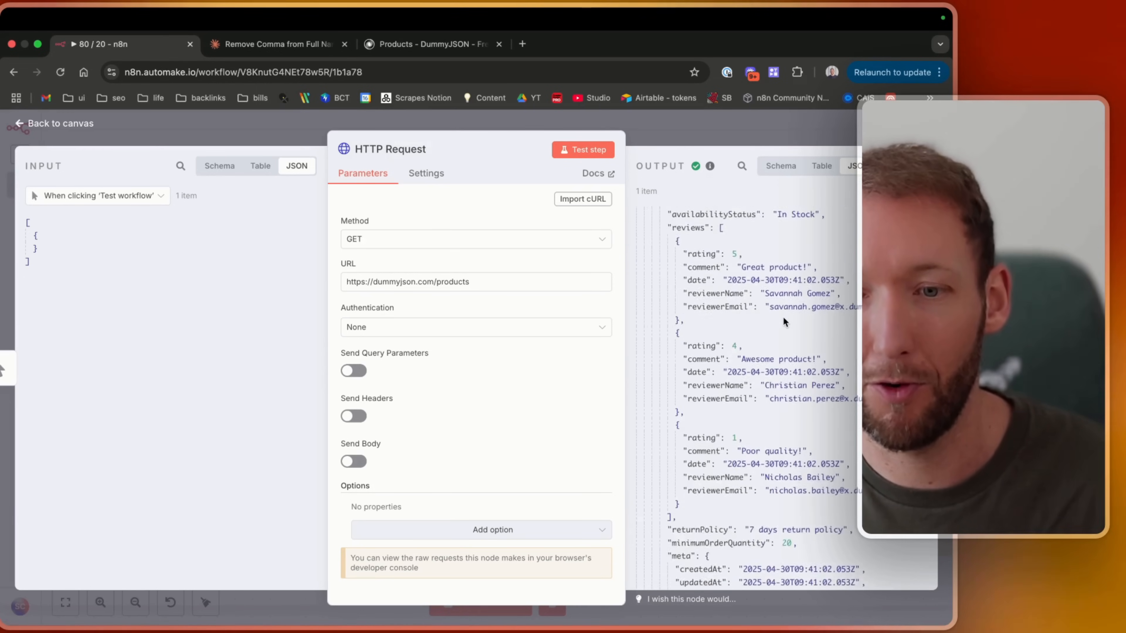
pyautogui.scroll(-15, 782, 318)
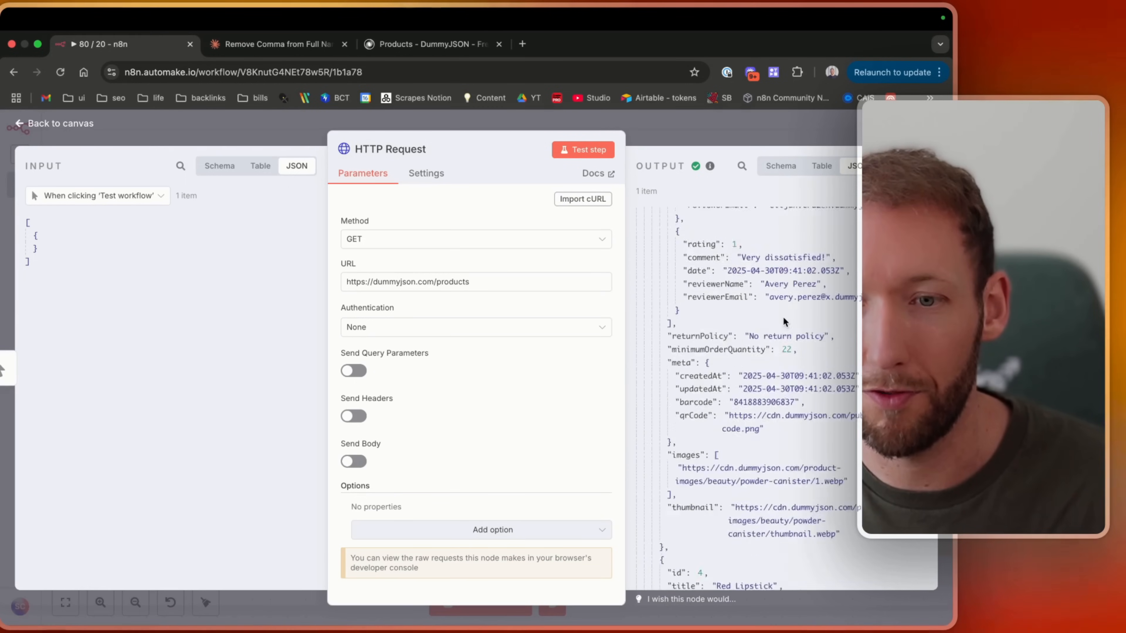
pyautogui.scroll(15, 783, 317)
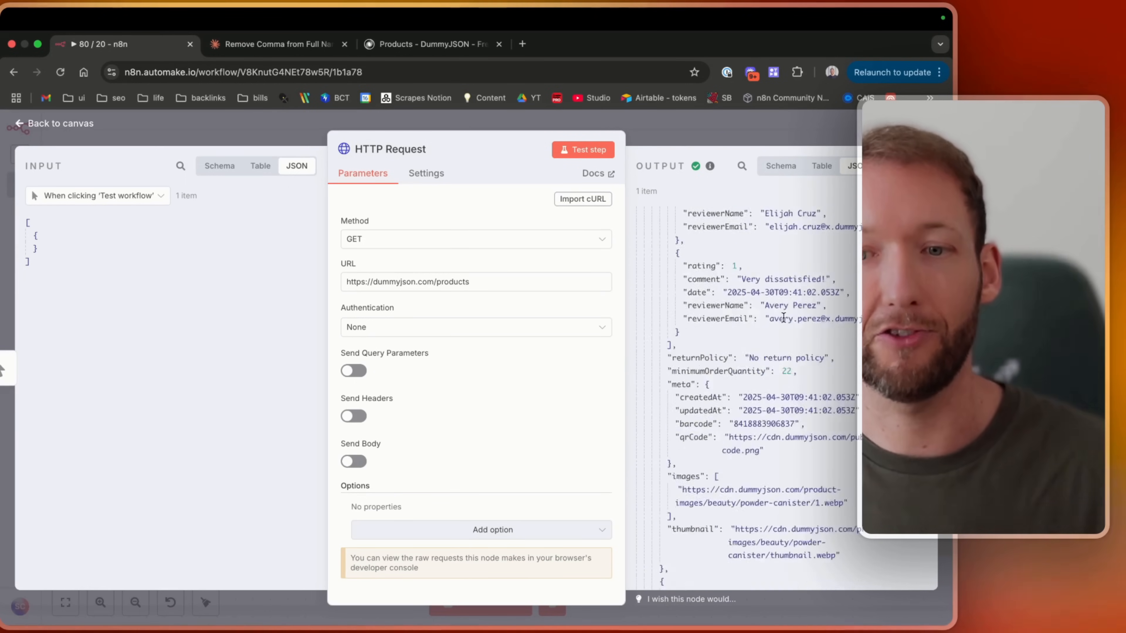
pyautogui.scroll(20, 783, 316)
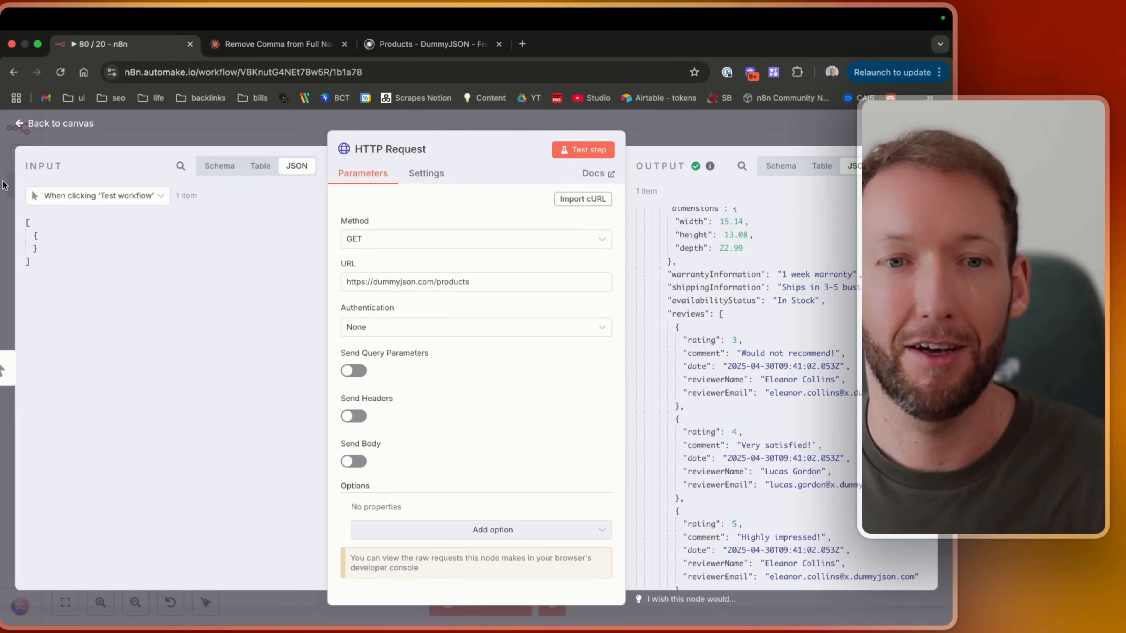
pyautogui.click(51, 123)
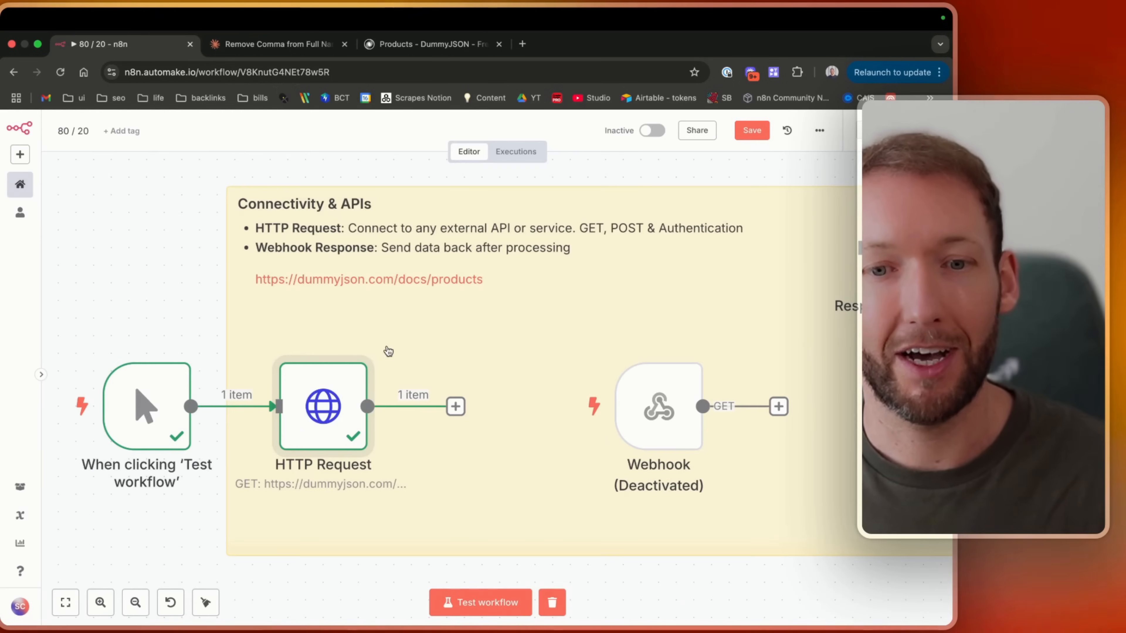
pyautogui.doubleClick(345, 417)
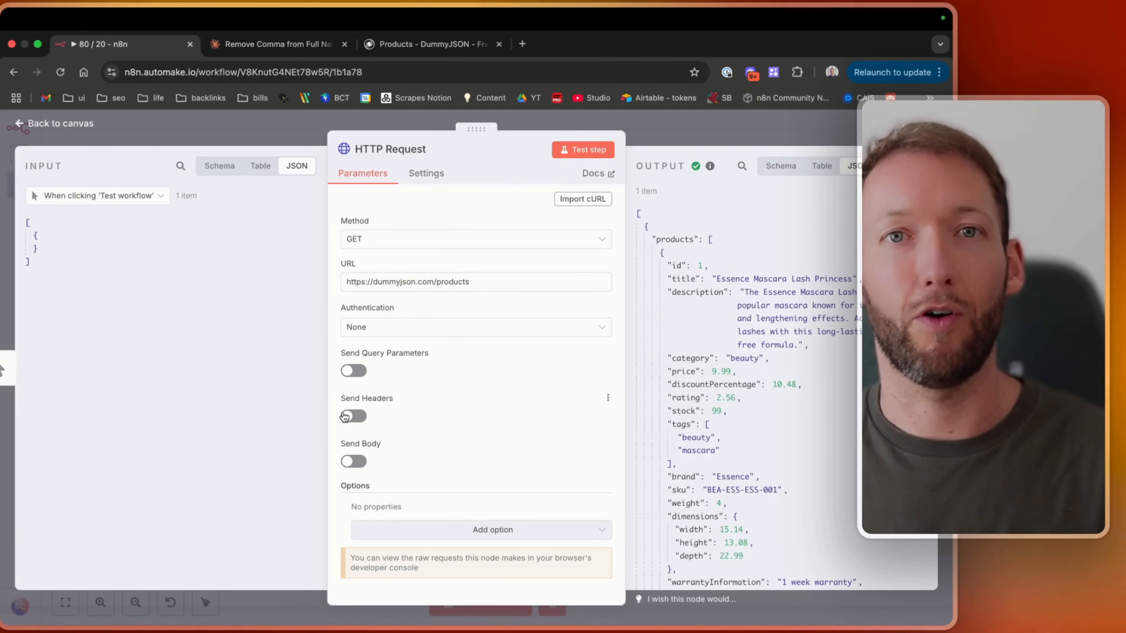
pyautogui.moveTo(470, 282); pyautogui.dragTo(309, 278)
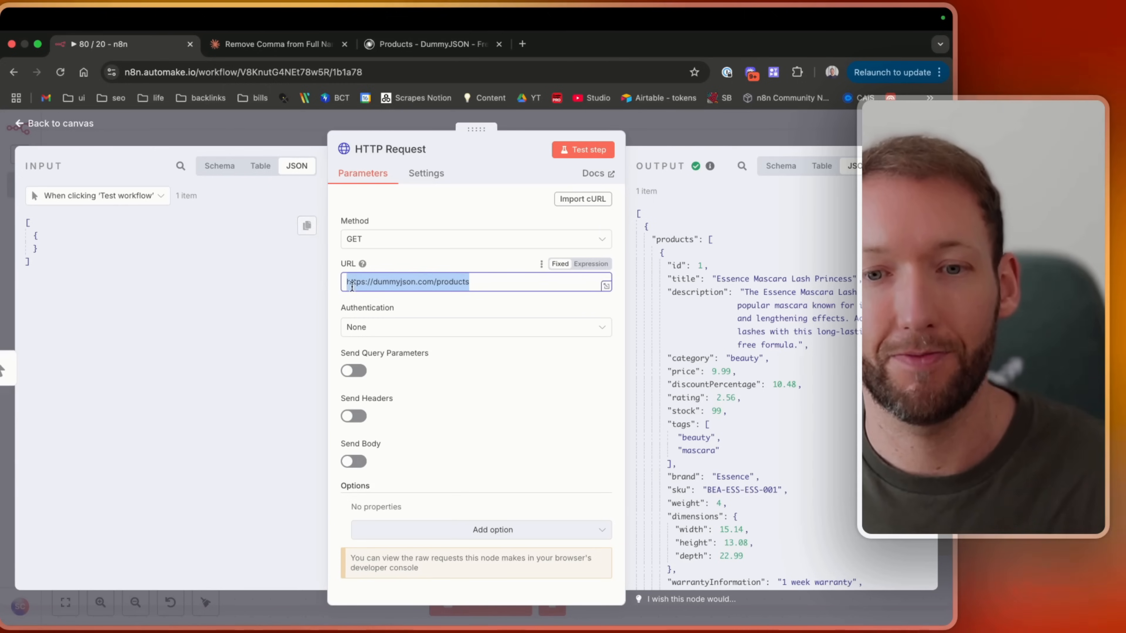
pyautogui.click(415, 43)
pyautogui.scroll(-15, 163, 463)
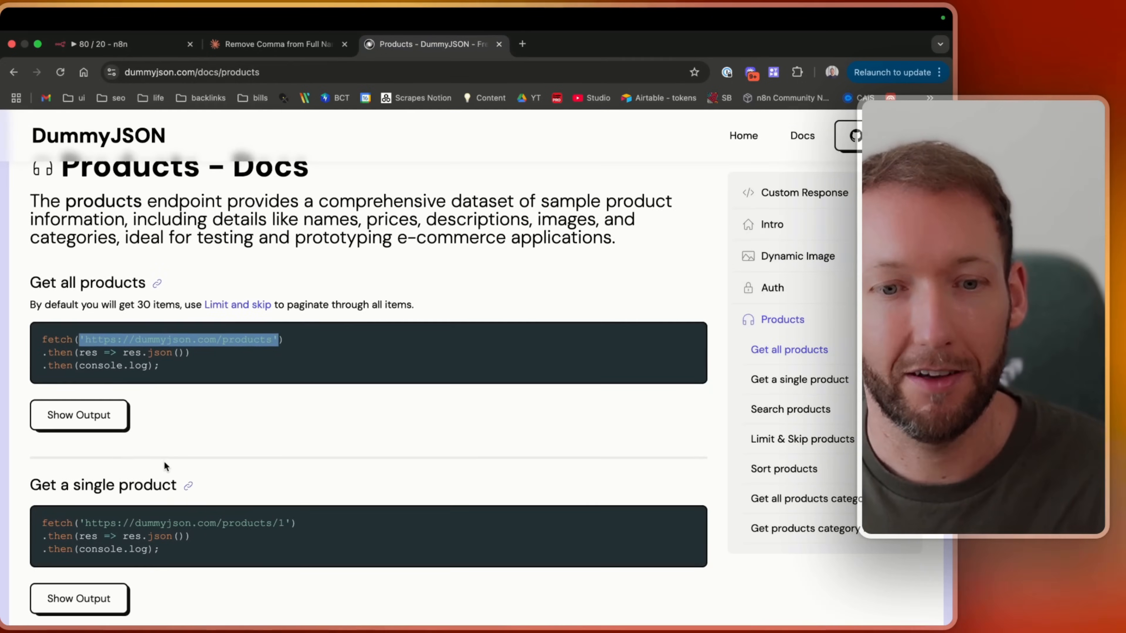
pyautogui.scroll(-20, 164, 461)
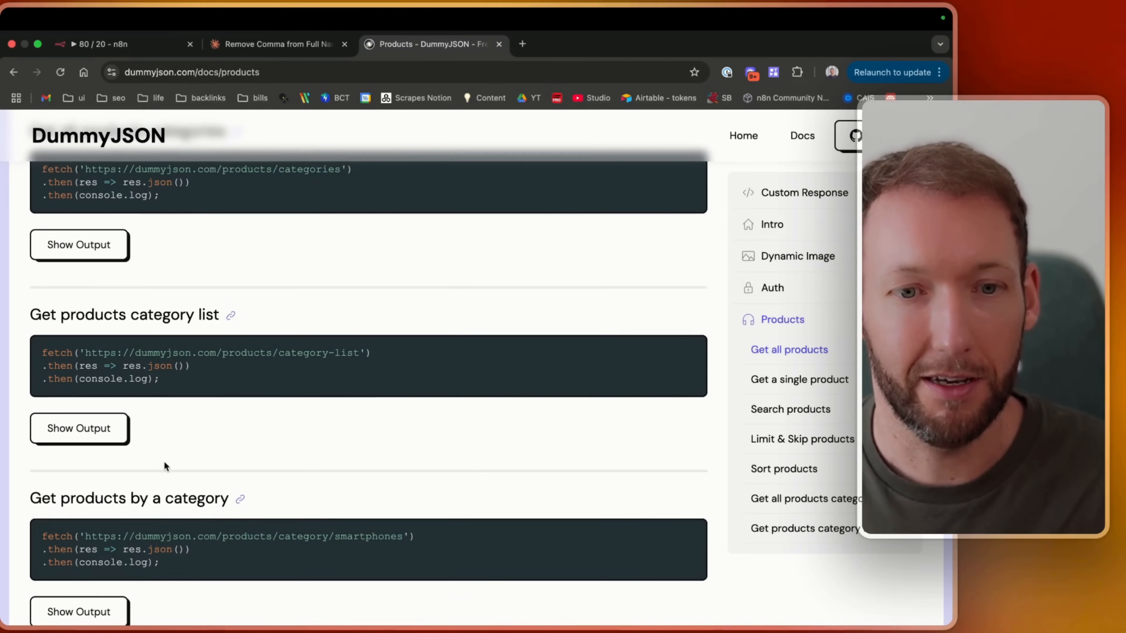
pyautogui.rightClick(164, 461)
pyautogui.click(221, 250)
pyautogui.scroll(-3, 220, 248)
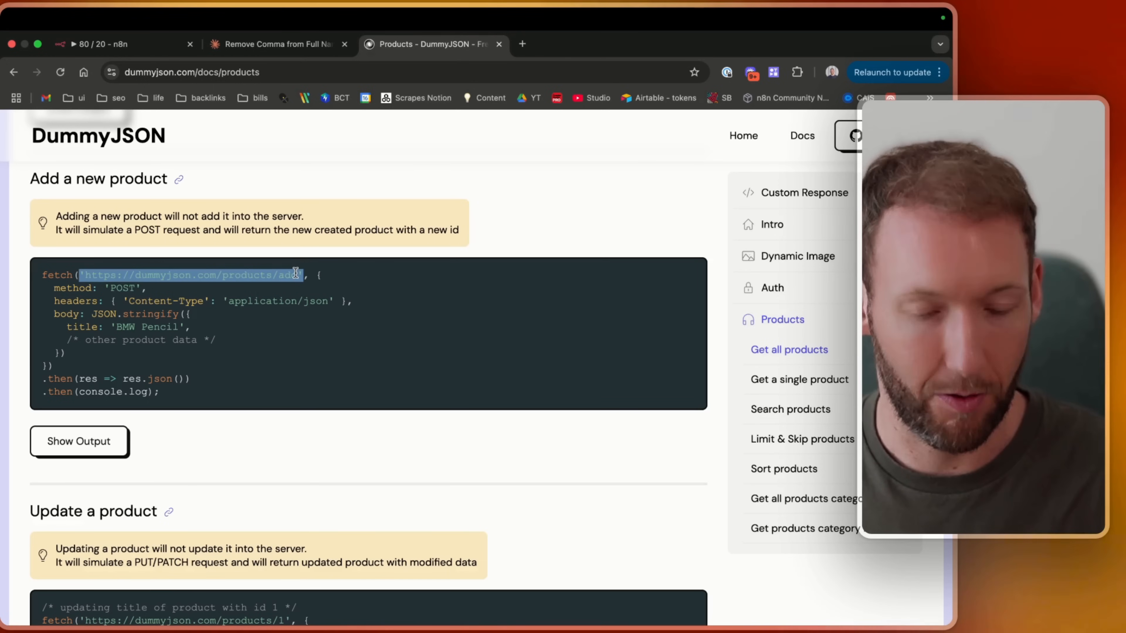
# Duplicate the HTTP Request node on the workflow canvas.
pyautogui.click(99, 44)
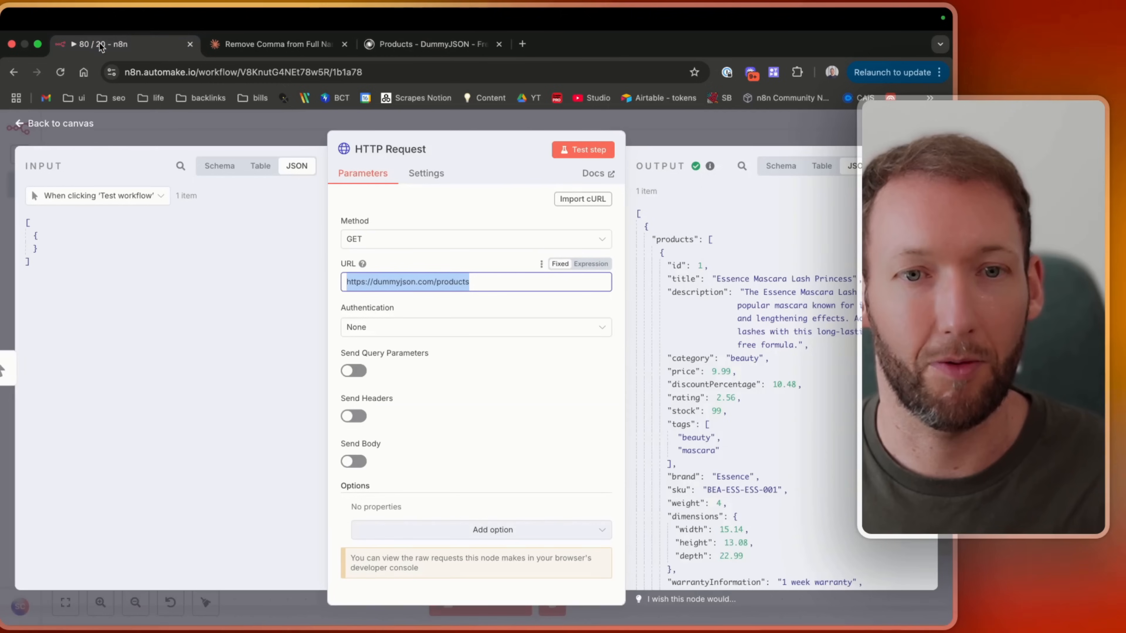
pyautogui.click(76, 125)
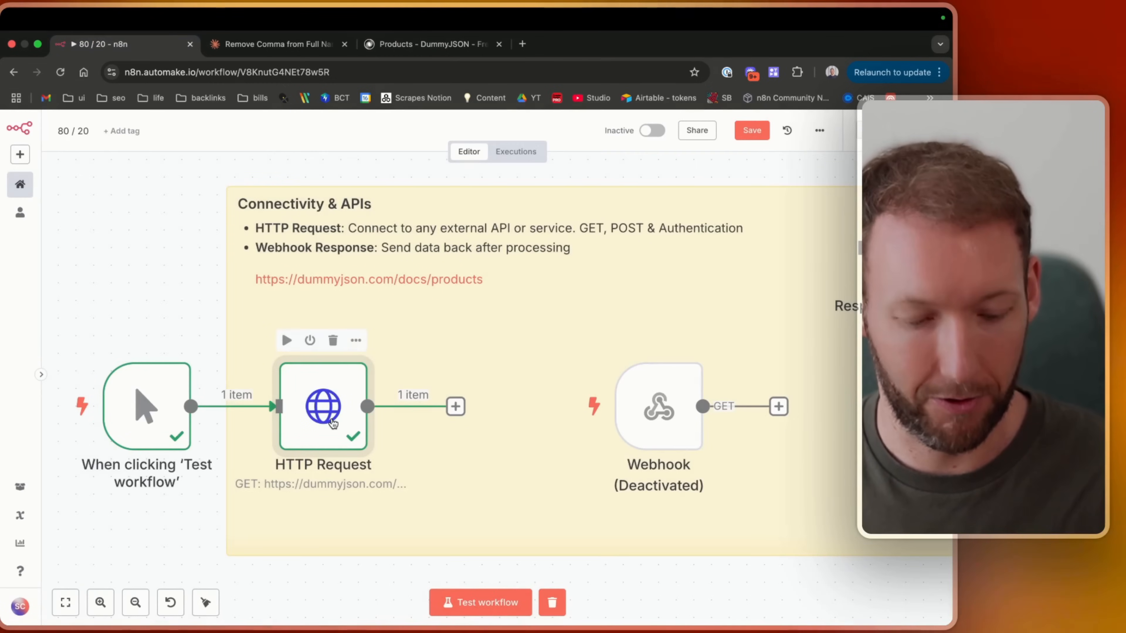
pyautogui.press('super+c')
pyautogui.press('super+v')
pyautogui.moveTo(333, 424); pyautogui.dragTo(370, 371)
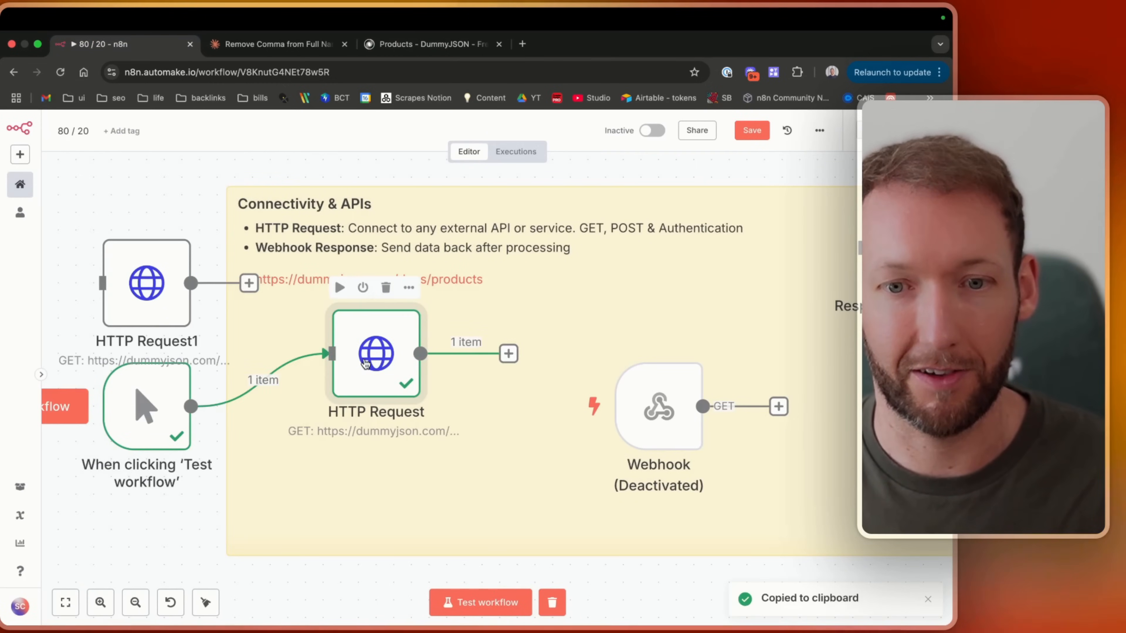
pyautogui.doubleClick(146, 284)
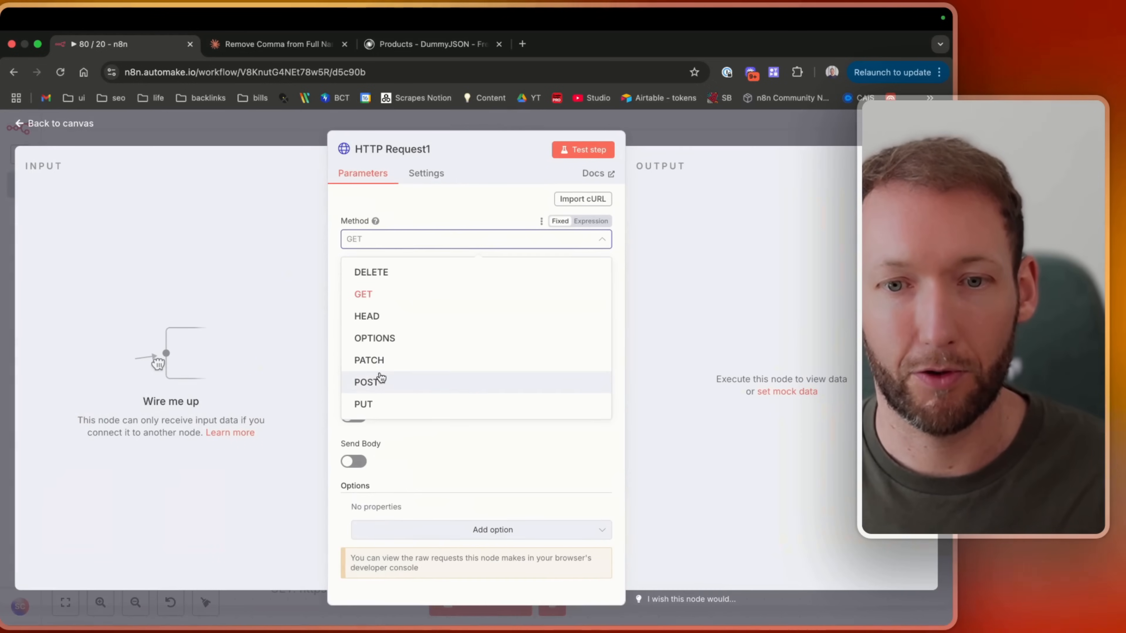
pyautogui.click(376, 381)
pyautogui.moveTo(480, 281); pyautogui.dragTo(313, 285)
pyautogui.press('super+v')
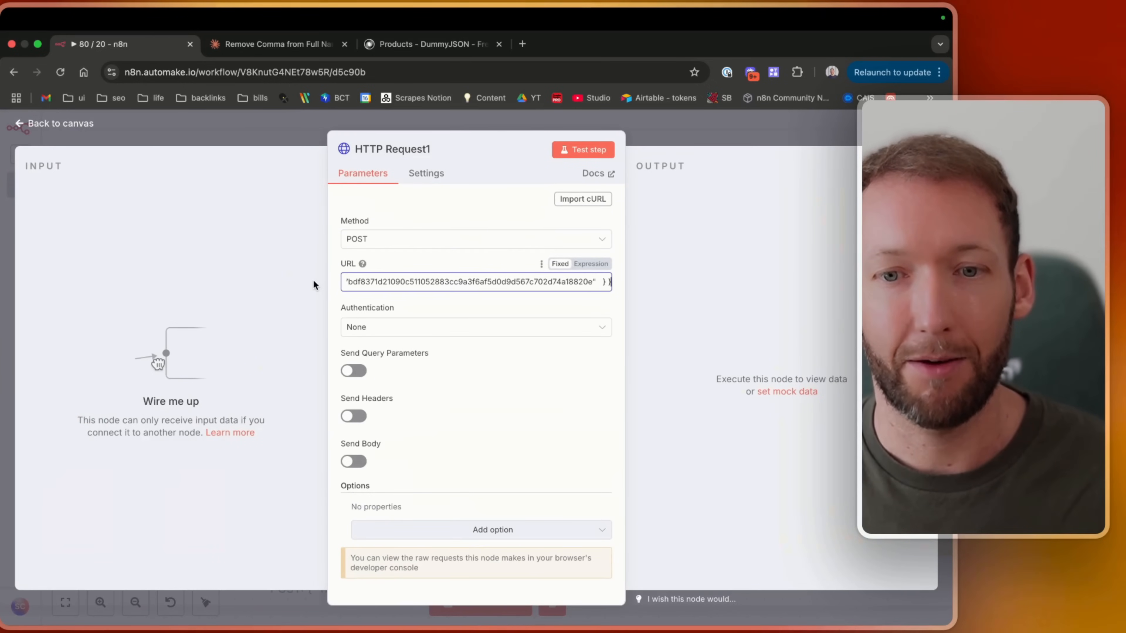
pyautogui.press('super+z')
pyautogui.press('BackSpace')
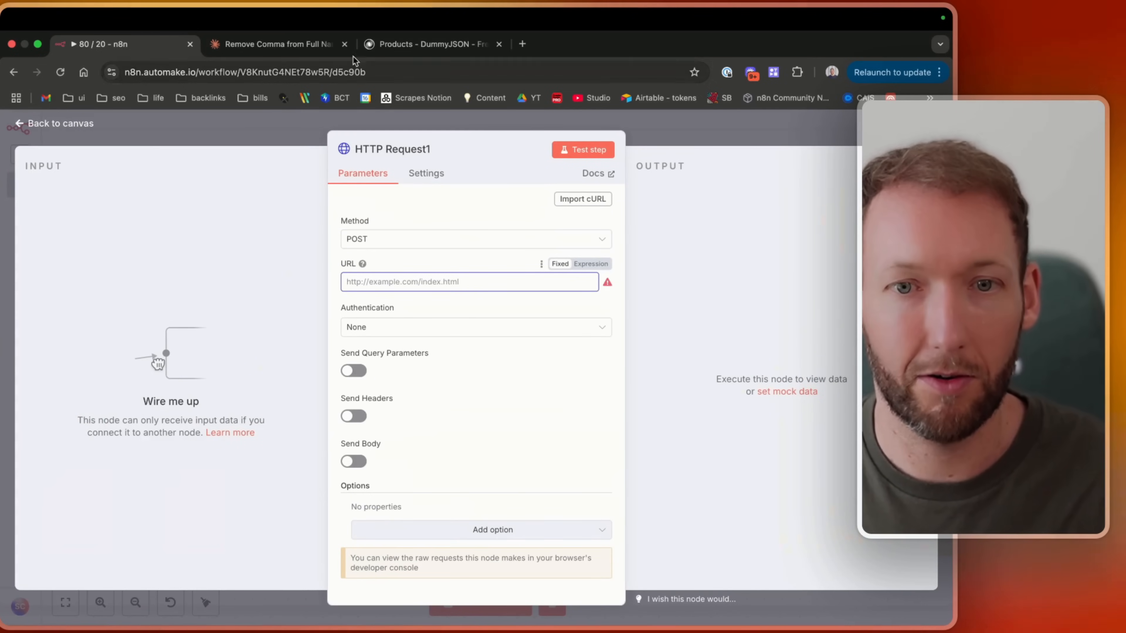
pyautogui.click(397, 42)
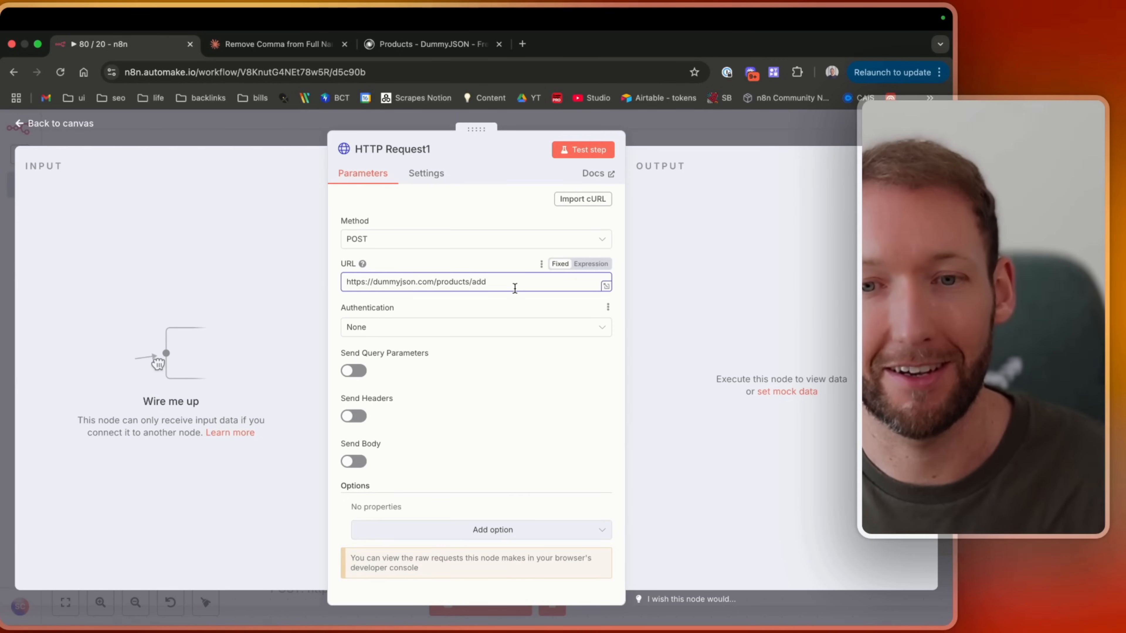
# Close the Claude chat tab.
pyautogui.moveTo(515, 288); pyautogui.dragTo(317, 291)
pyautogui.click(284, 52)
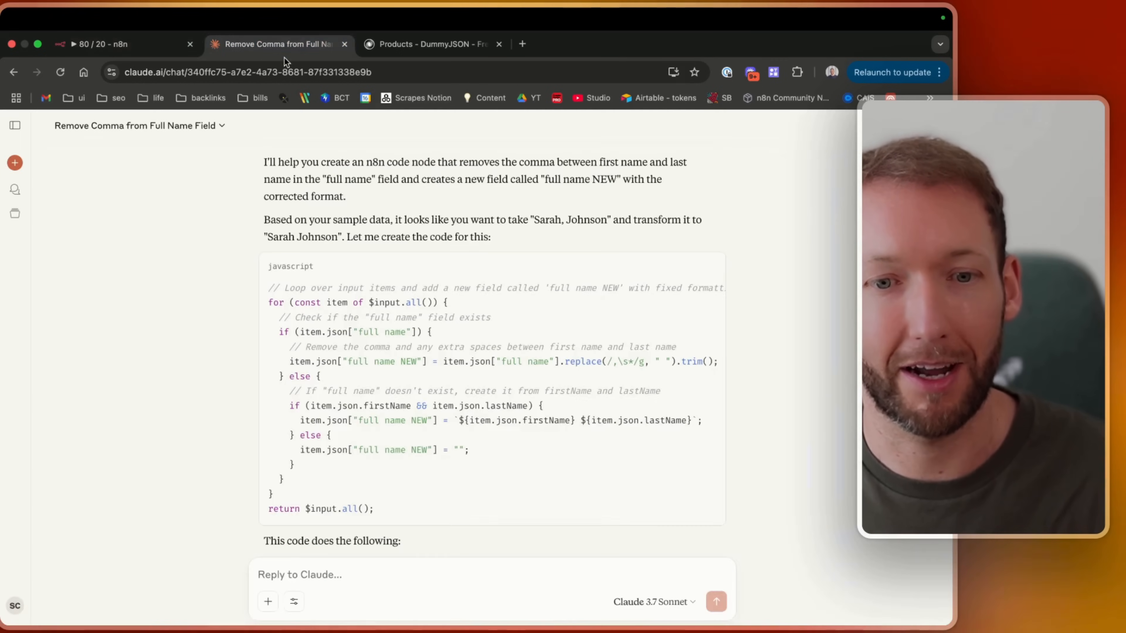
pyautogui.press('super+w')
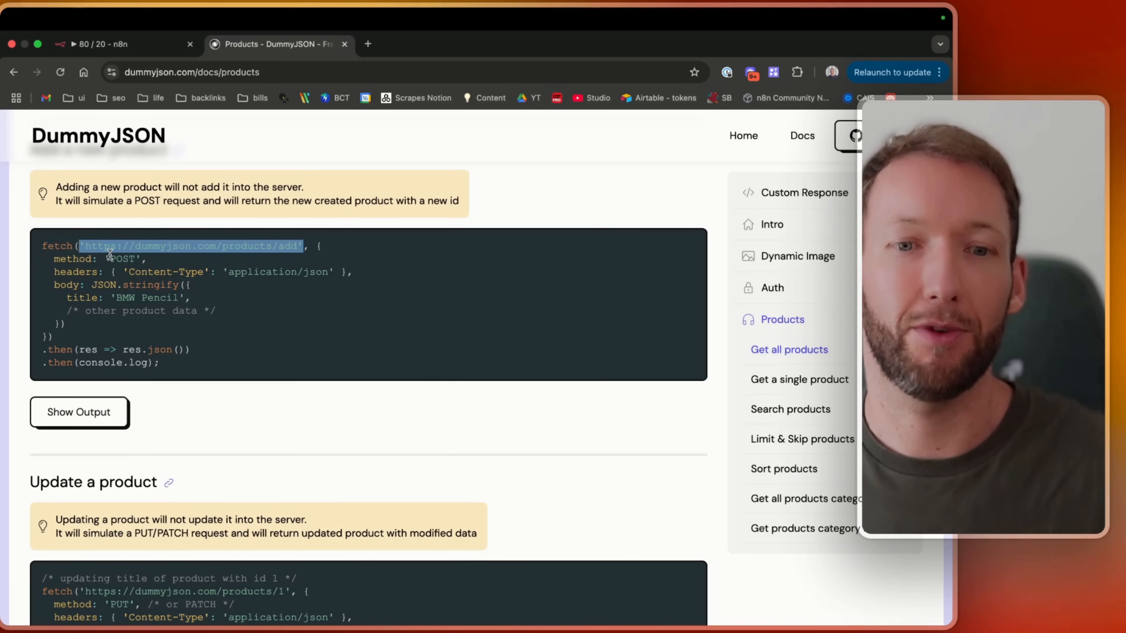
# Enable Send Headers on the HTTP Request1 node, referring to the docs' POST fetch example.
pyautogui.moveTo(54, 272); pyautogui.dragTo(354, 278)
pyautogui.press('super+a')
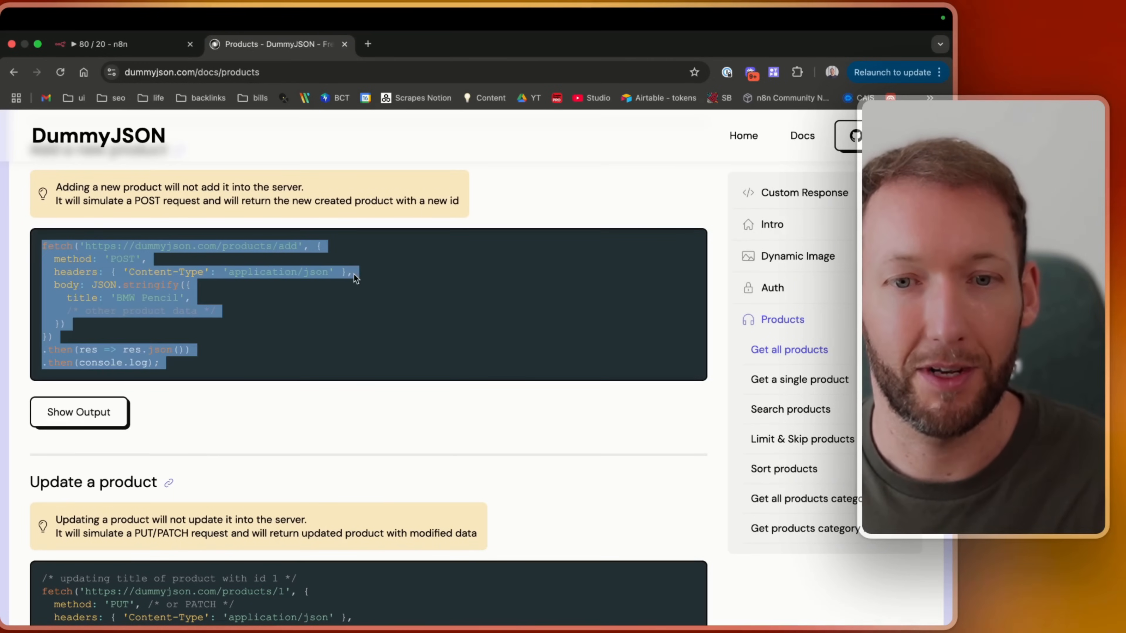
pyautogui.click(118, 44)
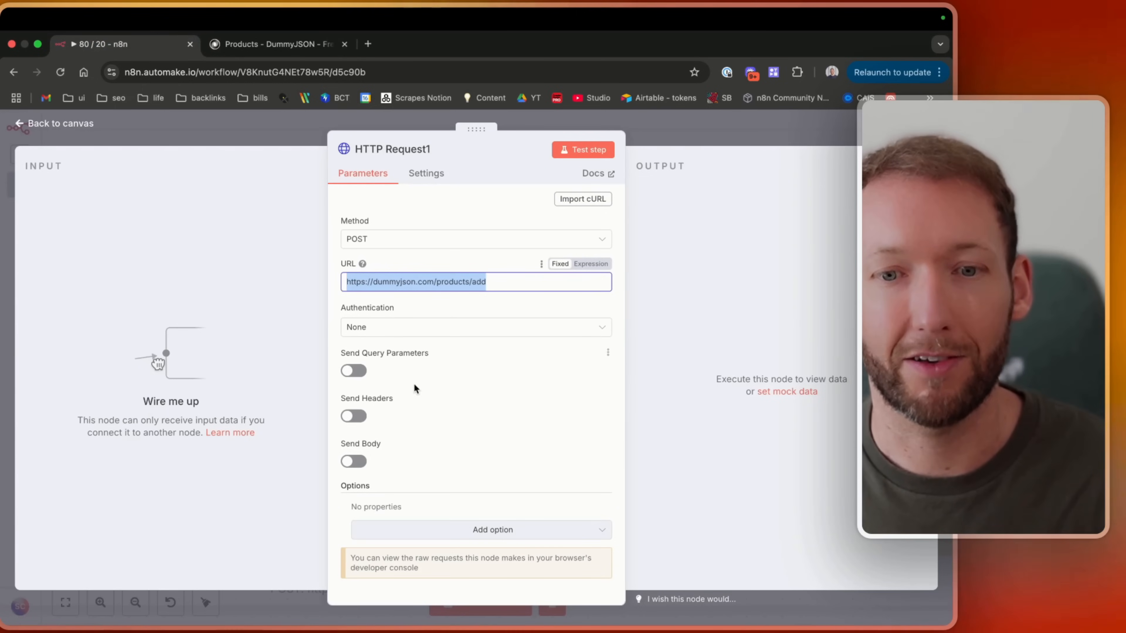
pyautogui.click(352, 417)
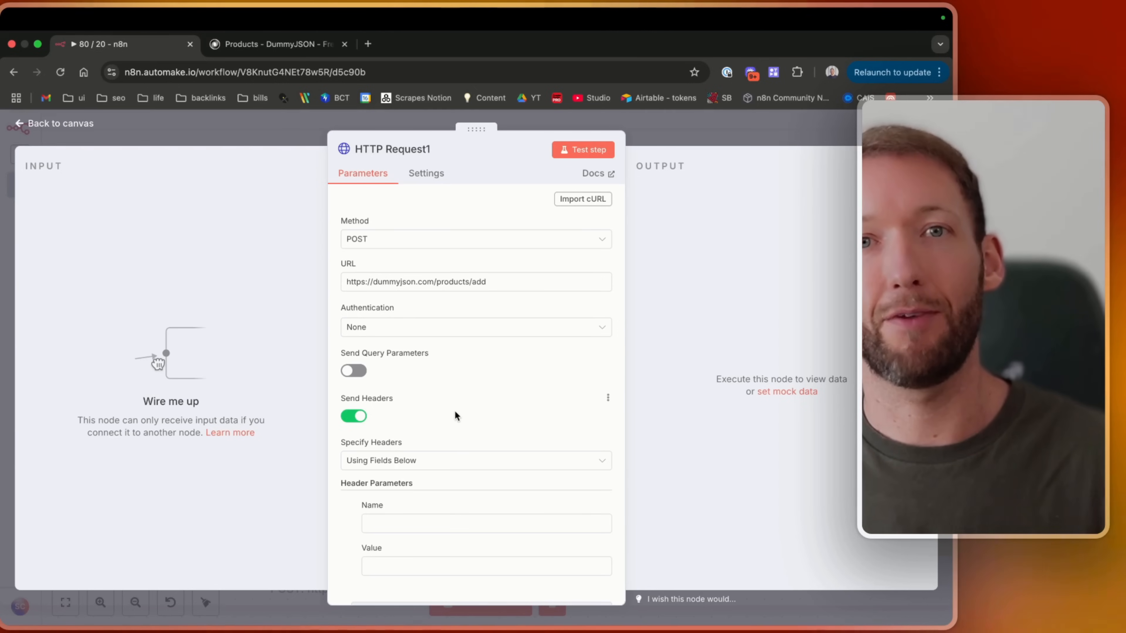
pyautogui.scroll(-3, 455, 416)
pyautogui.scroll(3, 397, 337)
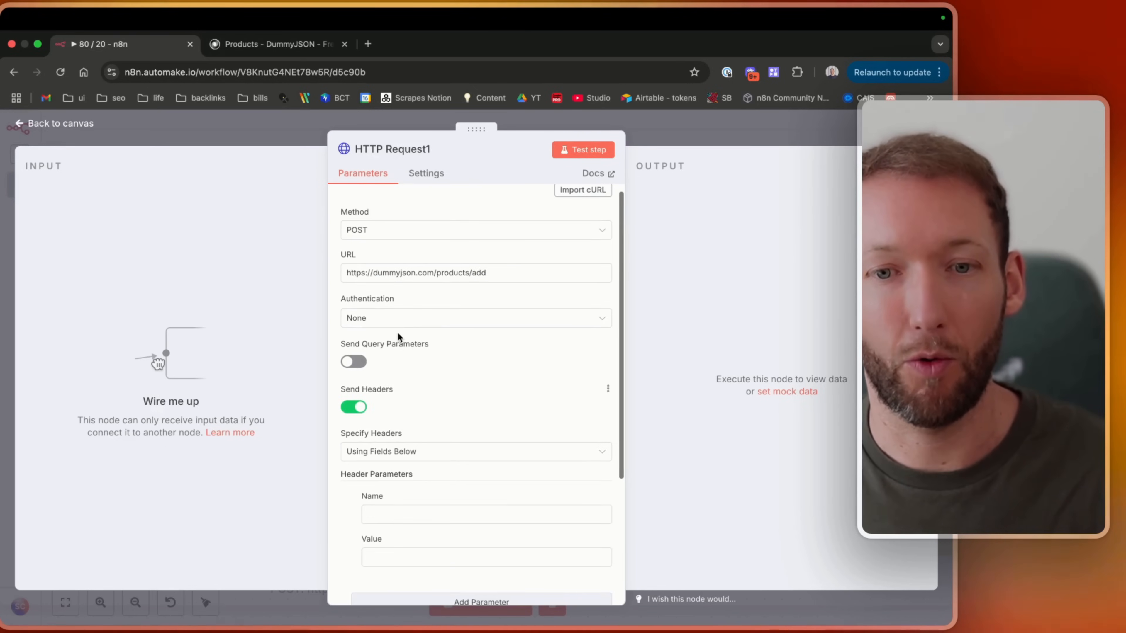
pyautogui.scroll(-2, 393, 352)
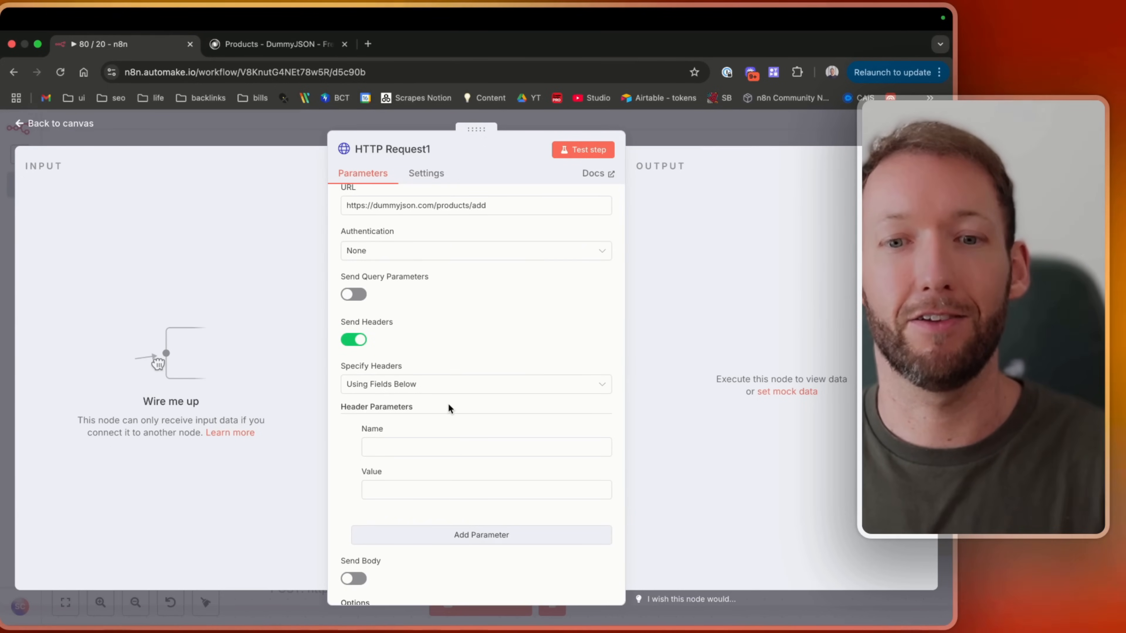
pyautogui.scroll(-2, 447, 408)
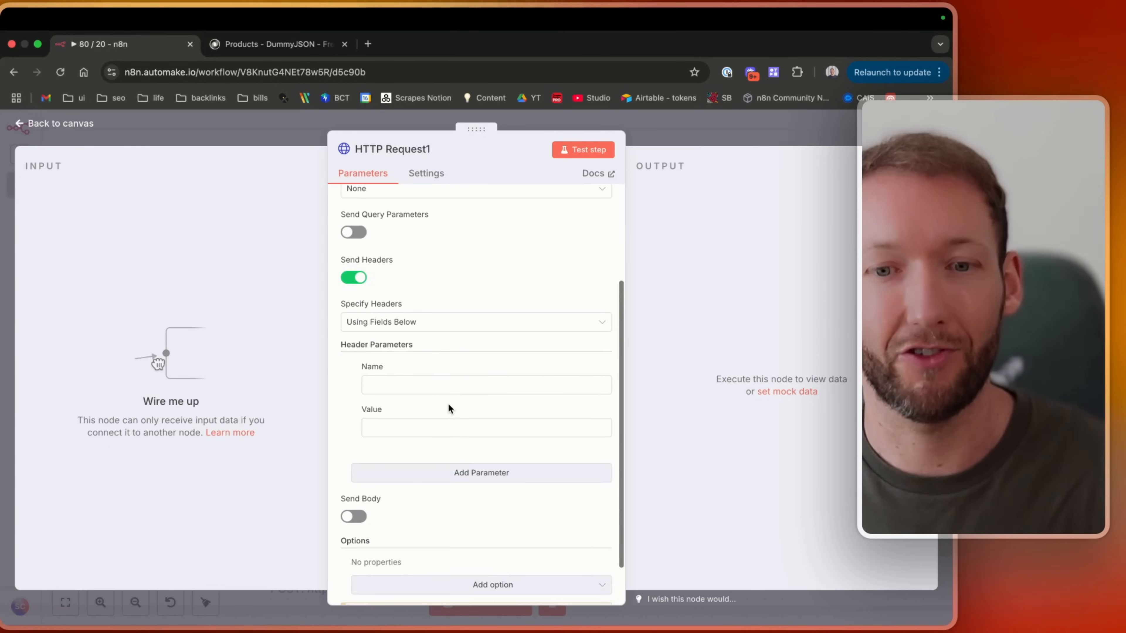
# Set the header name to Content-Type, copied from the docs example.
pyautogui.click(400, 375)
pyautogui.click(277, 44)
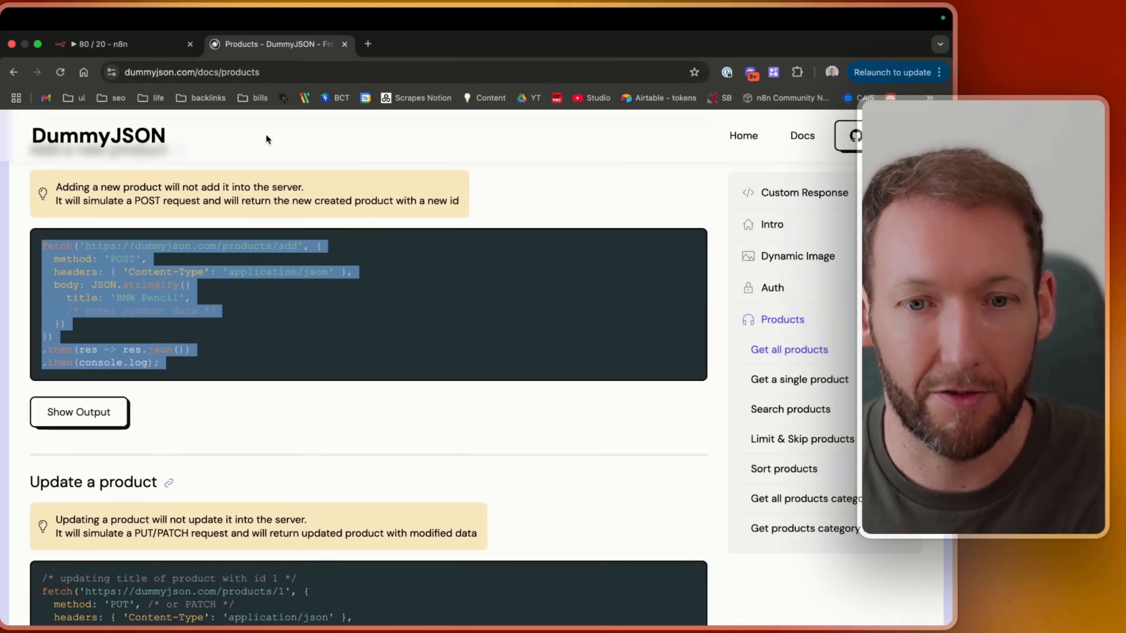
pyautogui.moveTo(209, 272); pyautogui.dragTo(124, 268)
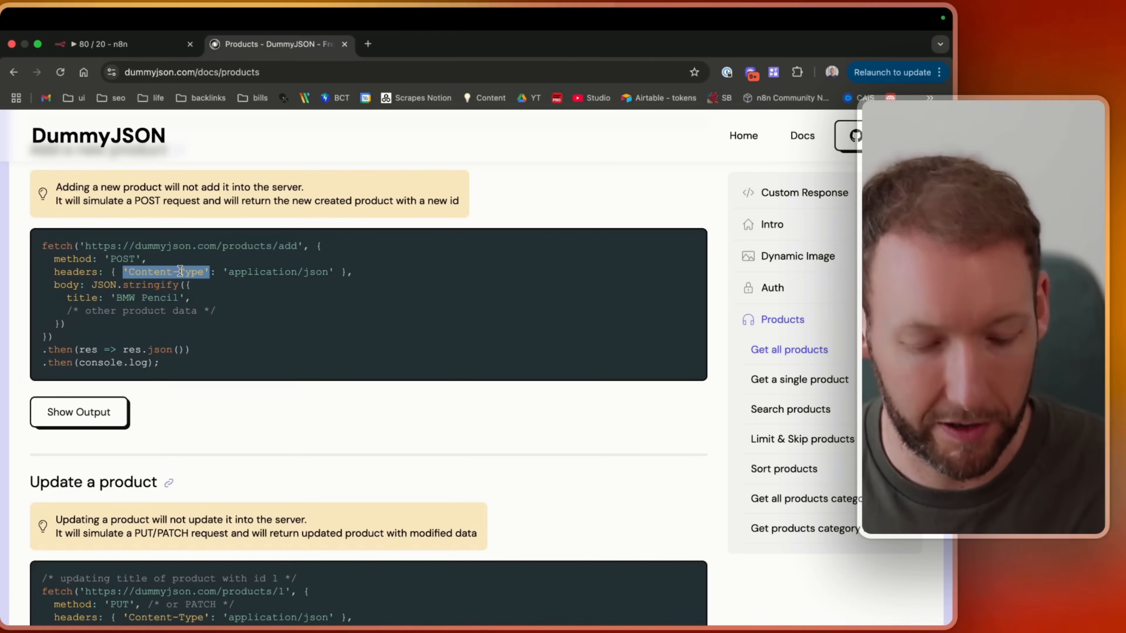
pyautogui.click(81, 43)
pyautogui.press('cmd+v')
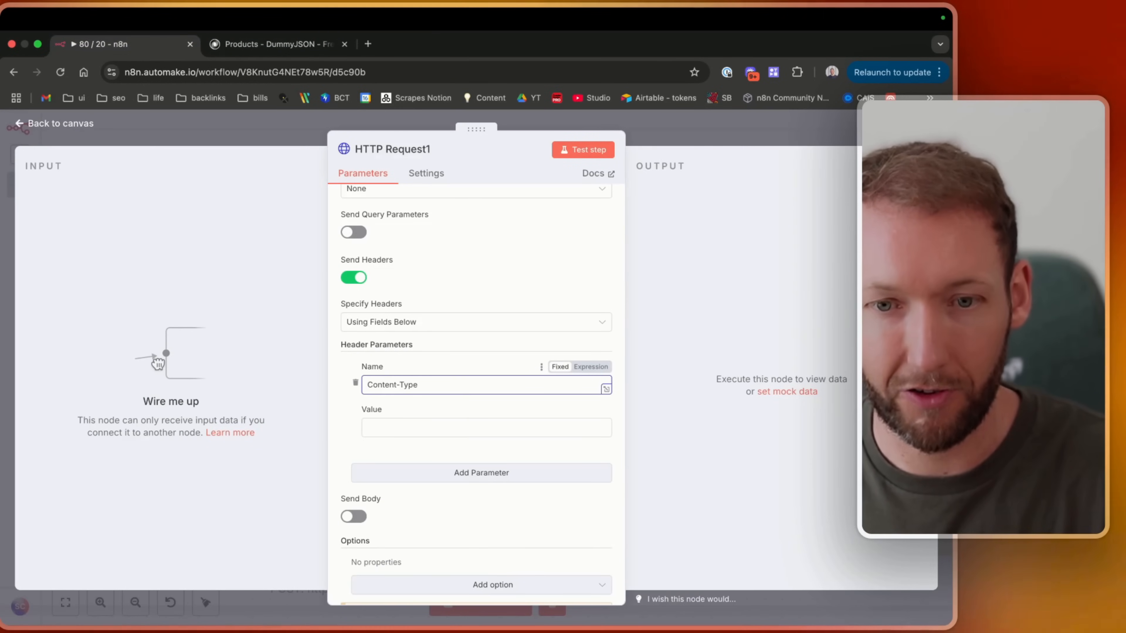
# Set the header value to application/json, copied from the docs example.
pyautogui.click(275, 49)
pyautogui.click(244, 303)
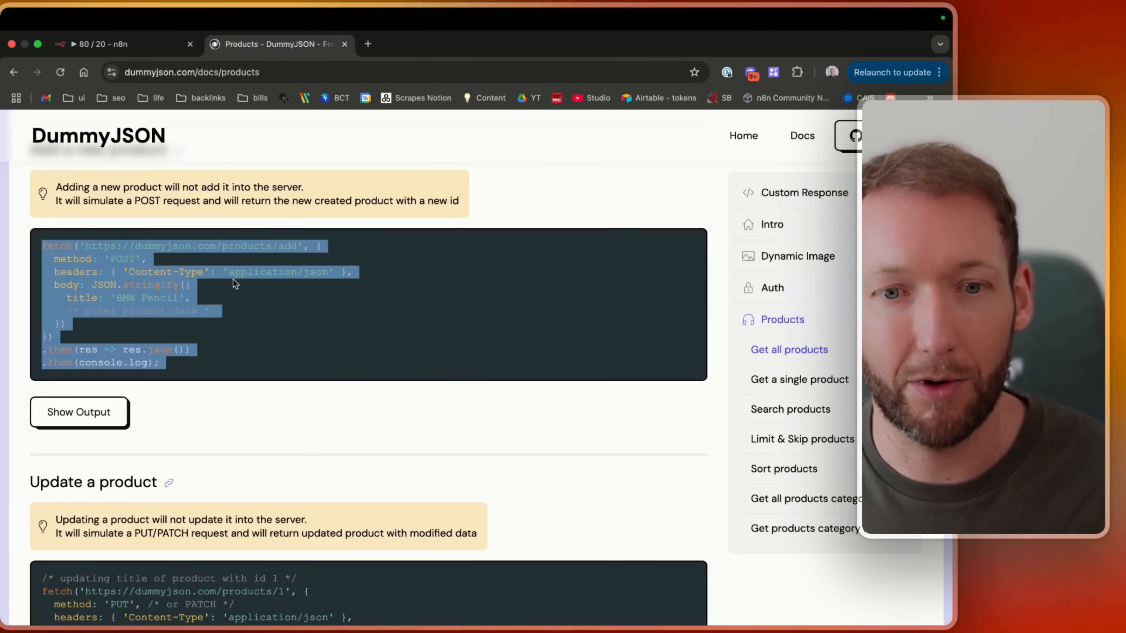
pyautogui.moveTo(334, 272); pyautogui.dragTo(230, 272)
pyautogui.press('super+c')
pyautogui.click(114, 46)
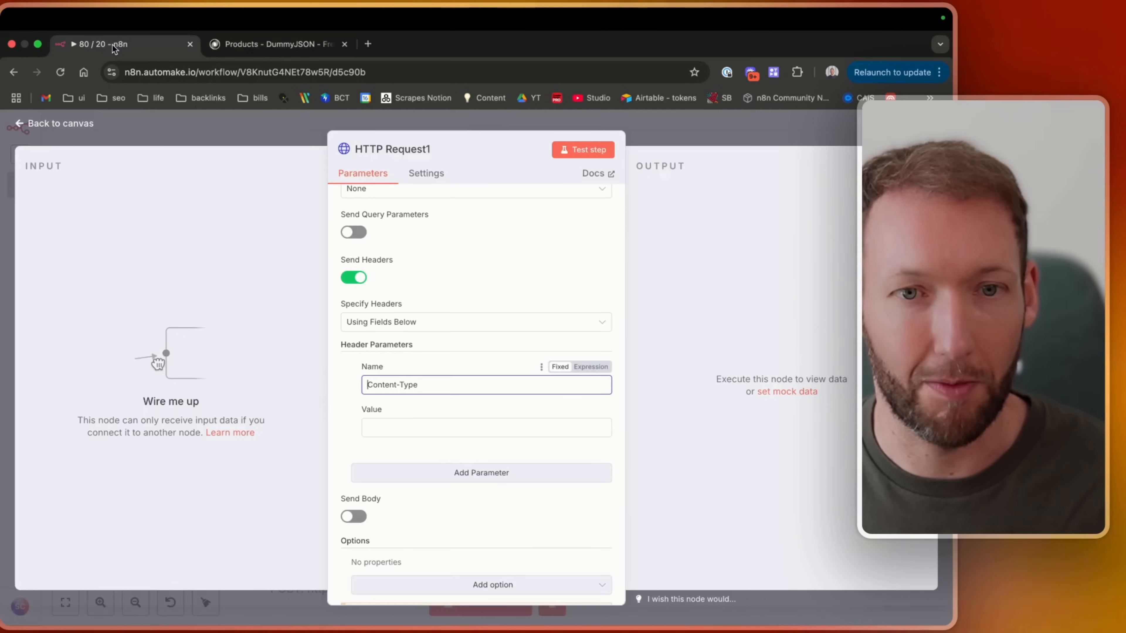
pyautogui.click(421, 433)
pyautogui.press('super+v')
pyautogui.click(372, 426)
pyautogui.press('BackSpace')
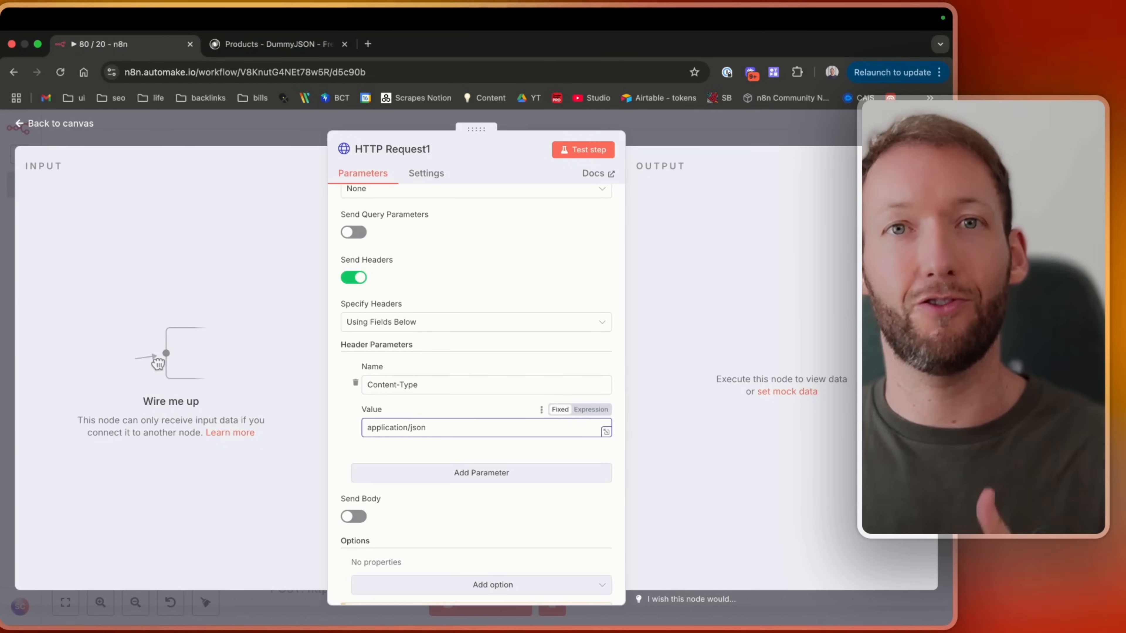
# Examine the body part of the docs' add-product fetch example.
pyautogui.scroll(-1, 411, 389)
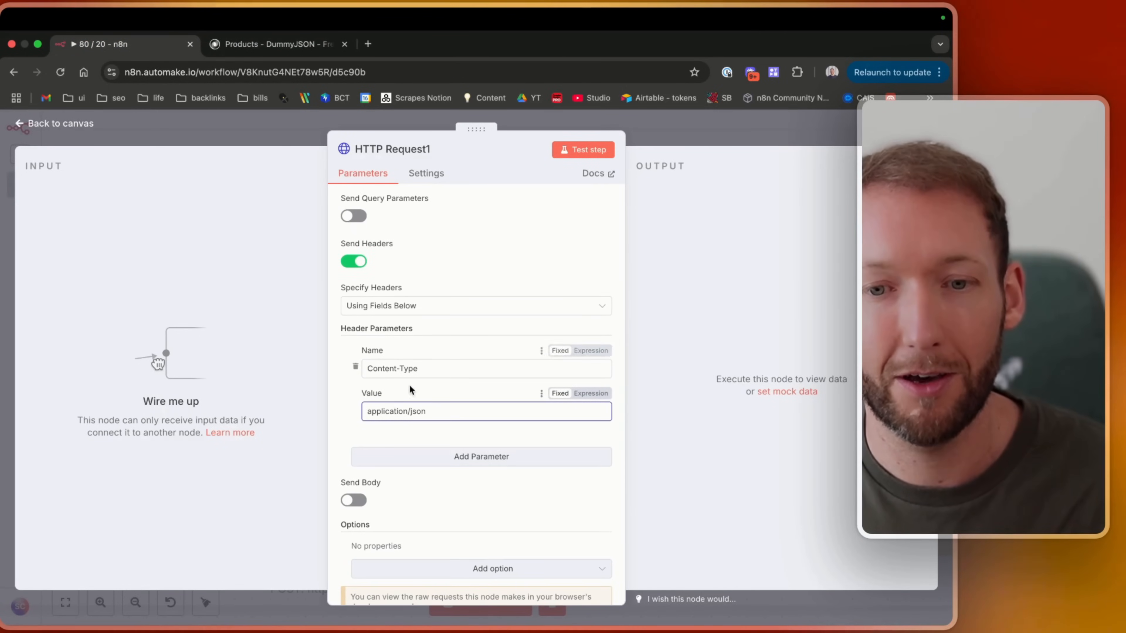
pyautogui.scroll(-1, 400, 401)
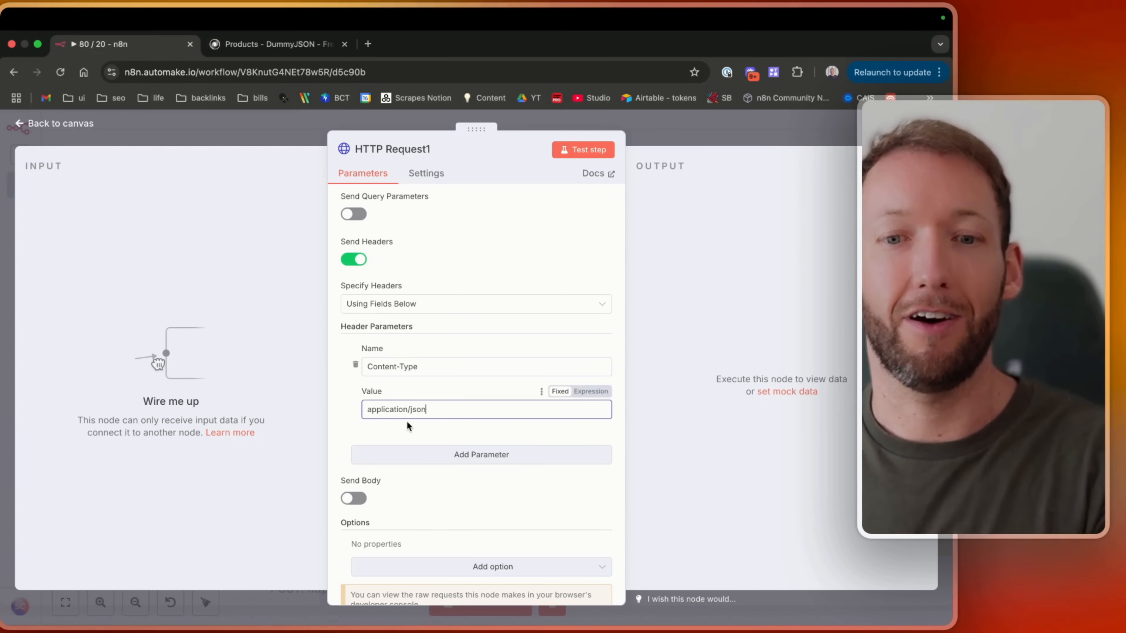
pyautogui.scroll(-1, 406, 421)
pyautogui.scroll(2, 407, 422)
pyautogui.click(263, 45)
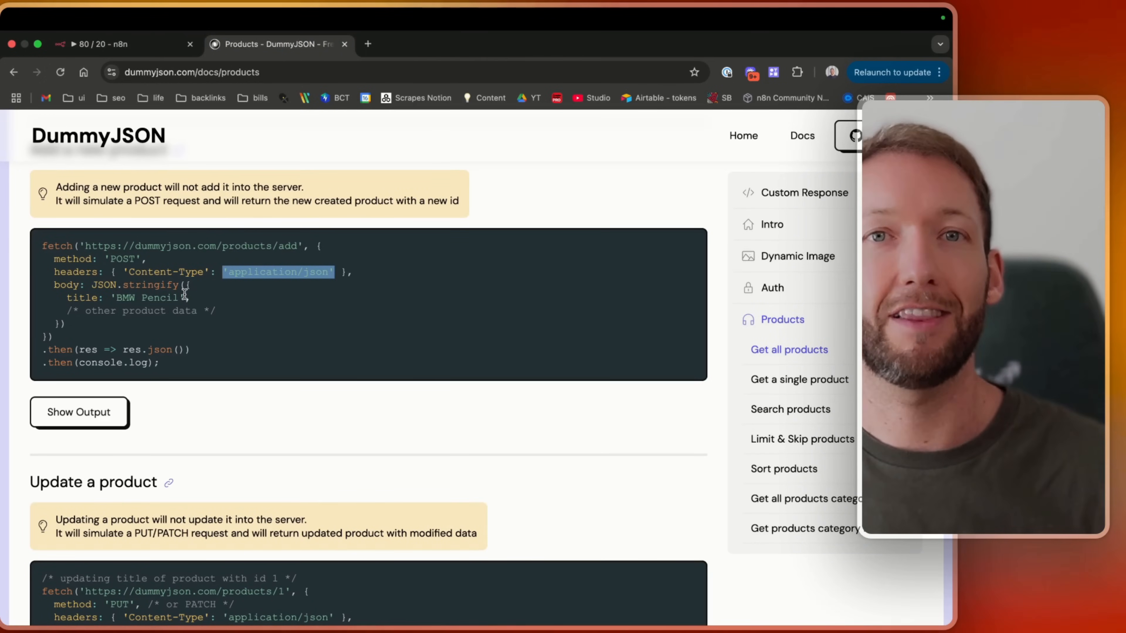
pyautogui.moveTo(116, 298); pyautogui.dragTo(171, 297)
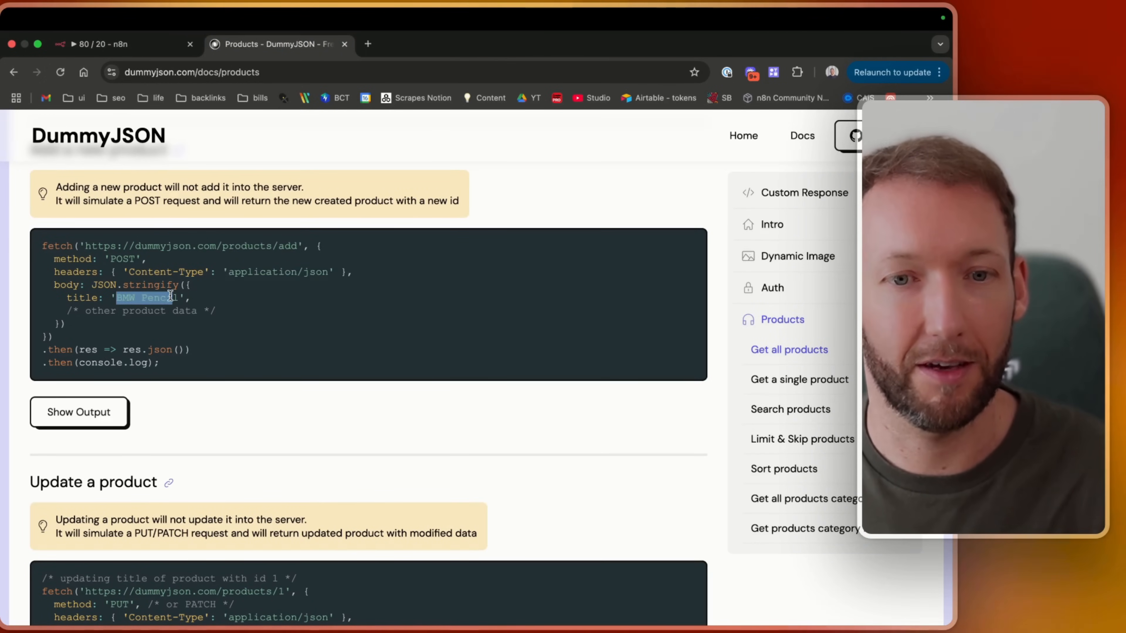
pyautogui.moveTo(92, 286); pyautogui.dragTo(177, 287)
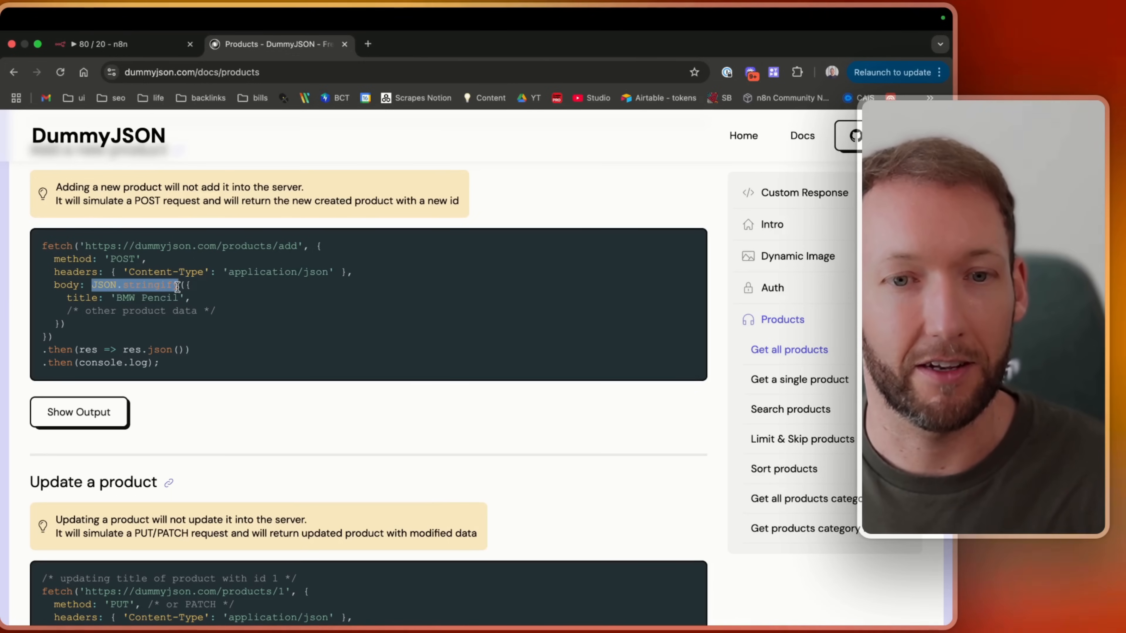
pyautogui.tripleClick(177, 287)
pyautogui.doubleClick(177, 287)
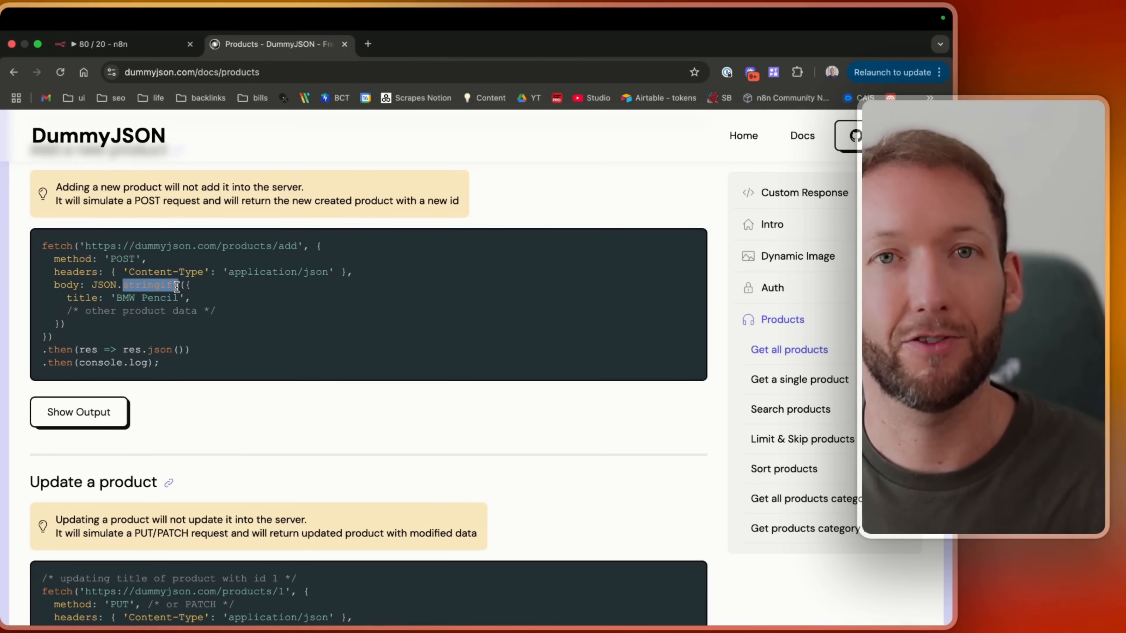
pyautogui.click(93, 44)
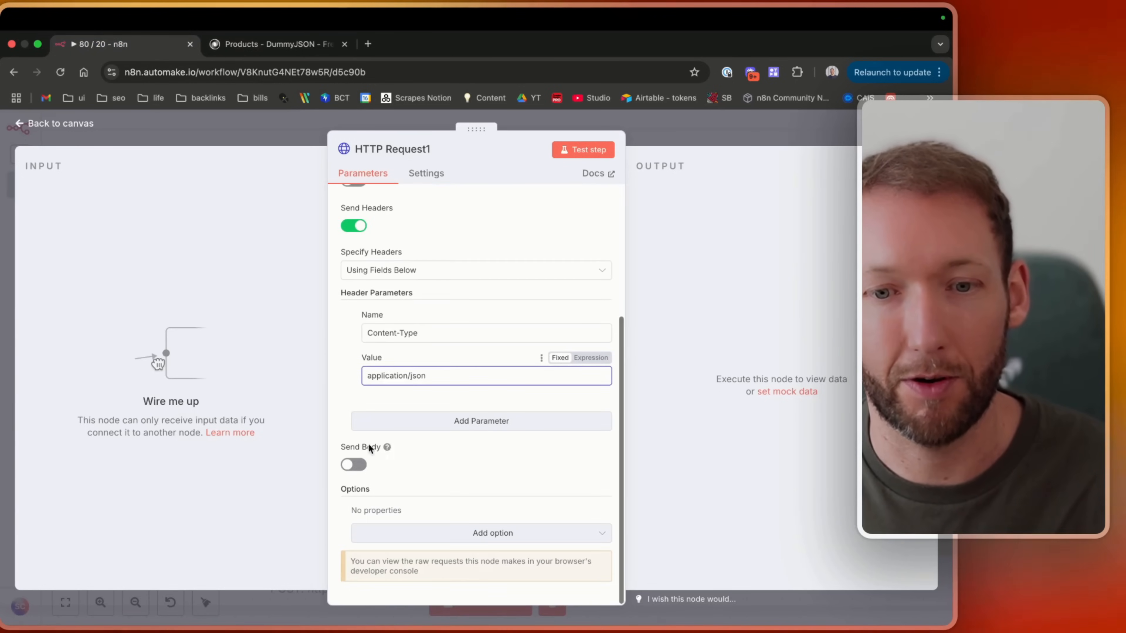
# Enable Send Body on the HTTP Request1 node.
pyautogui.click(355, 466)
pyautogui.scroll(-3, 498, 484)
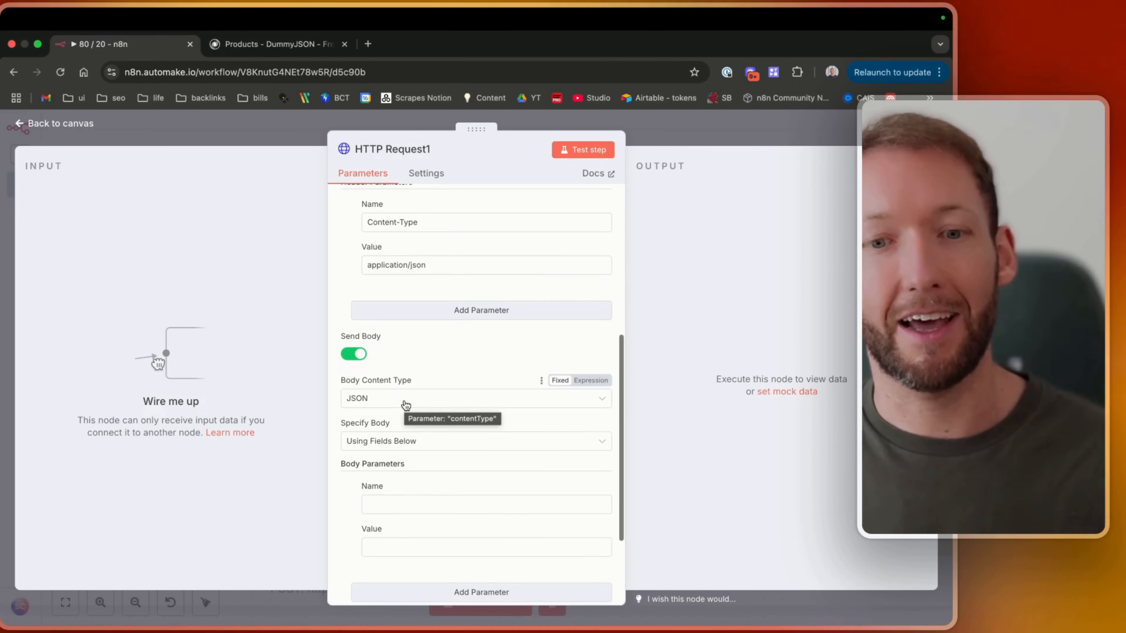
pyautogui.scroll(-1, 403, 408)
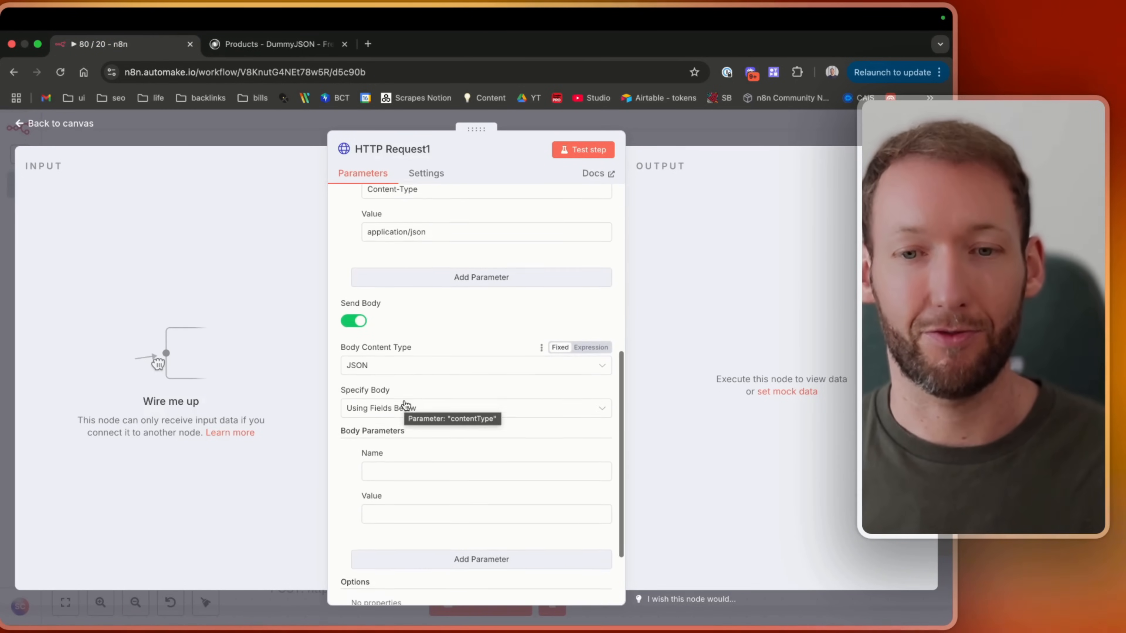
# Add a body parameter named title with the value BMW Pencil.
pyautogui.click(258, 55)
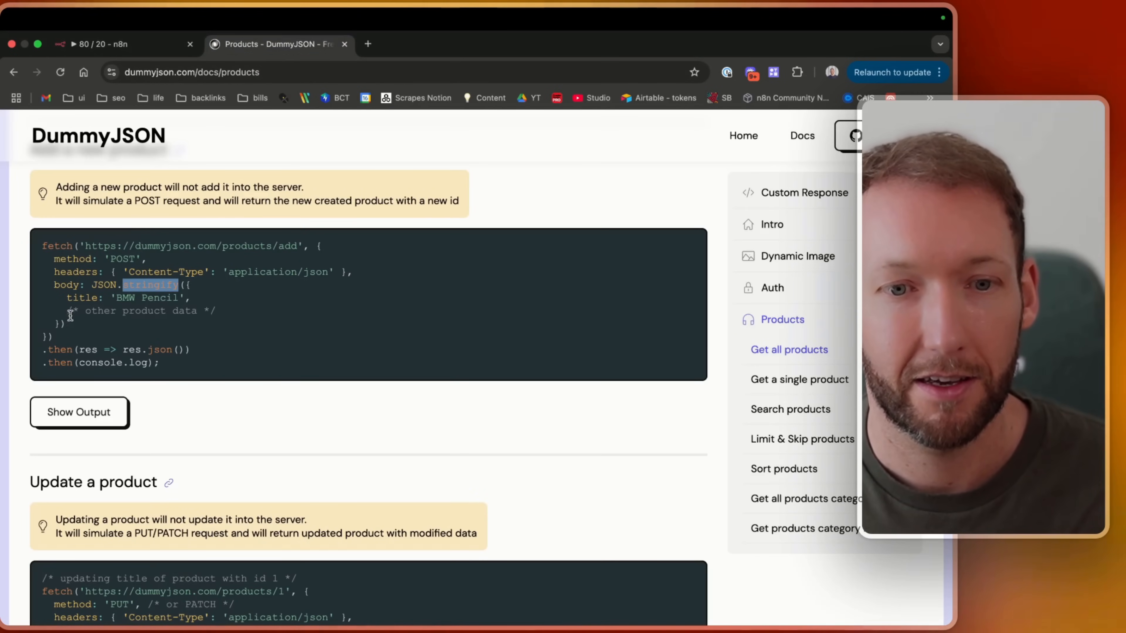
pyautogui.click(124, 52)
pyautogui.click(387, 469)
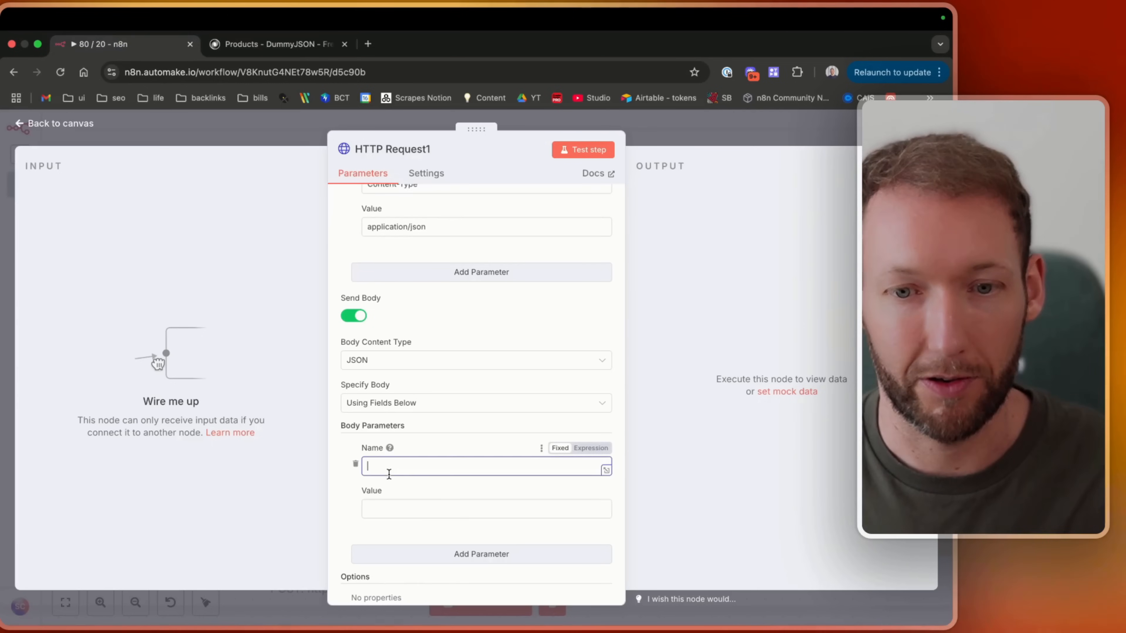
pyautogui.write('title')
pyautogui.press('Tab')
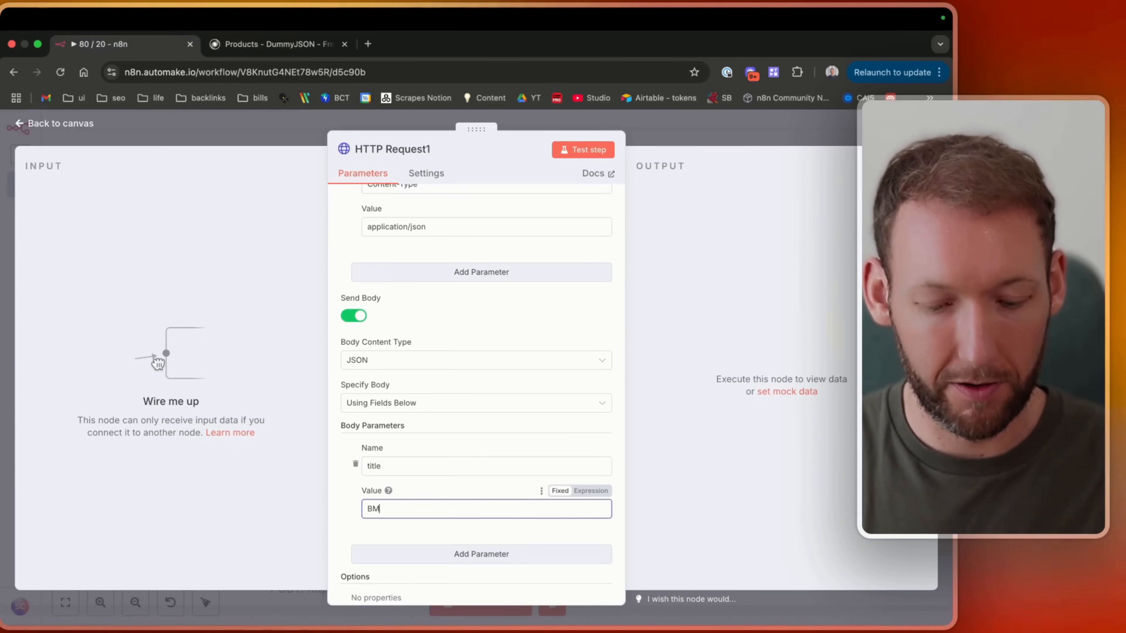
pyautogui.write('BMW Pencil')
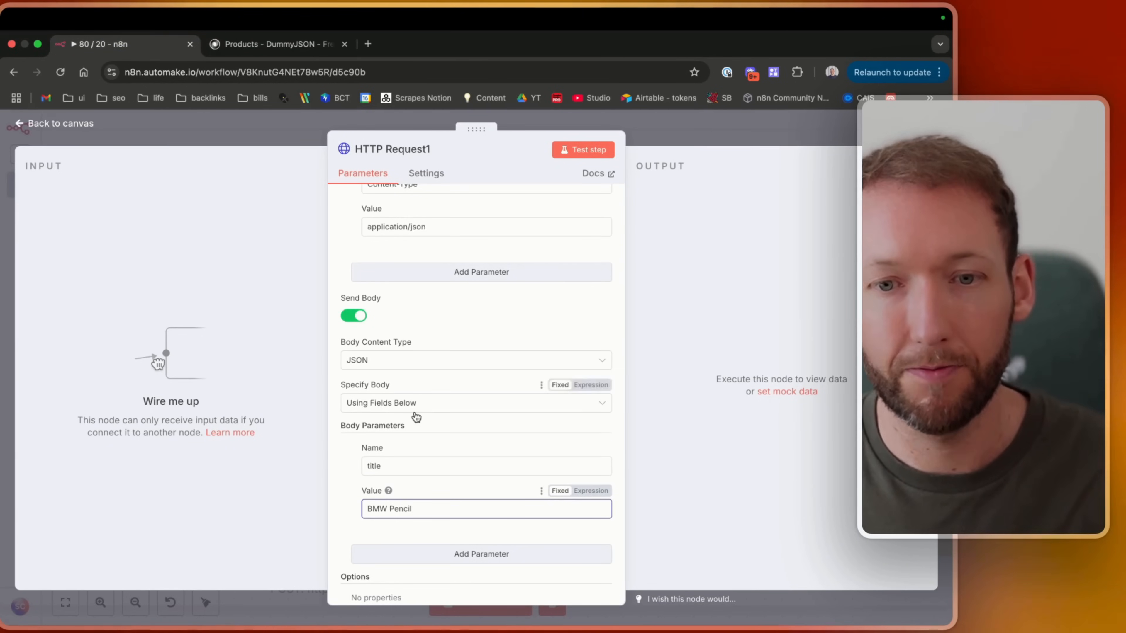
# Test the step and inspect the returned id and title in the output.
pyautogui.scroll(10, 535, 216)
pyautogui.click(580, 150)
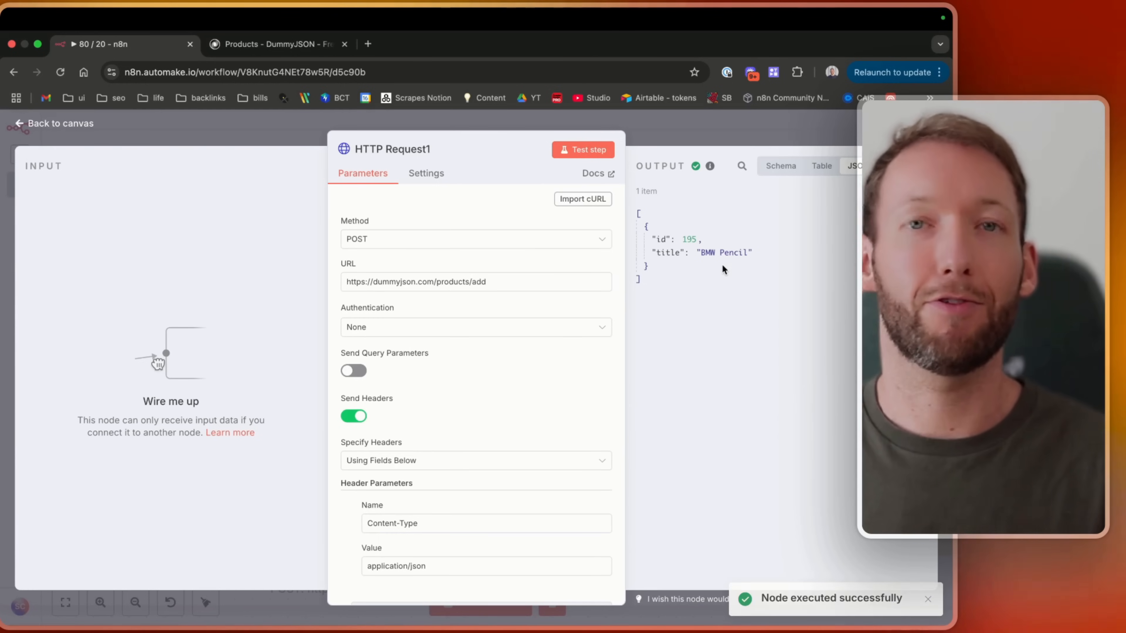
pyautogui.moveTo(652, 239); pyautogui.dragTo(703, 242)
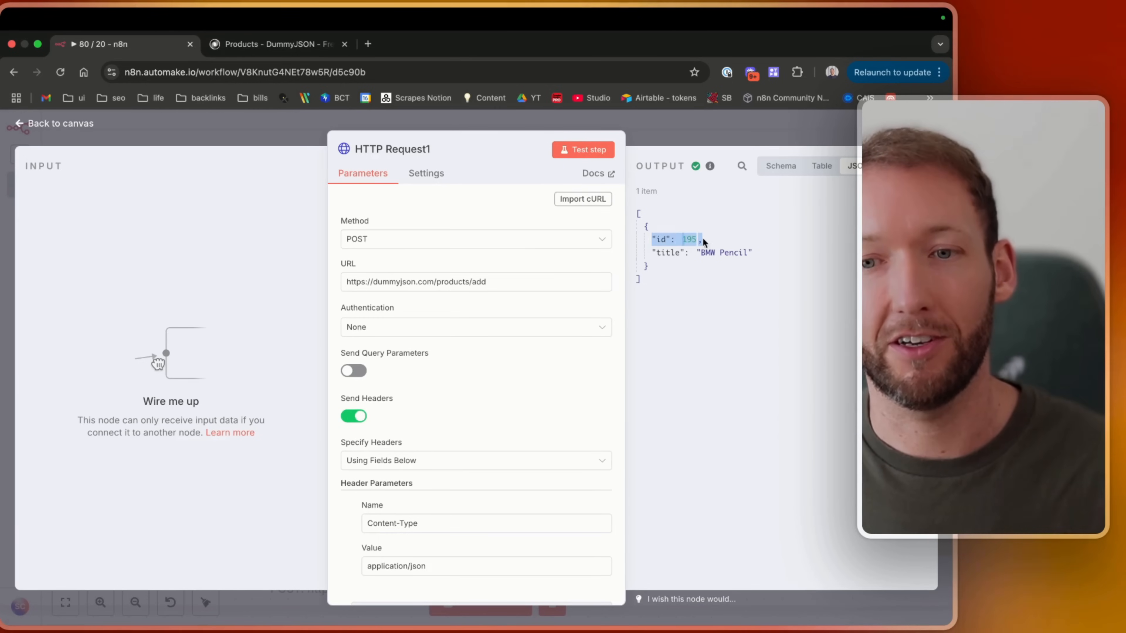
pyautogui.click(735, 244)
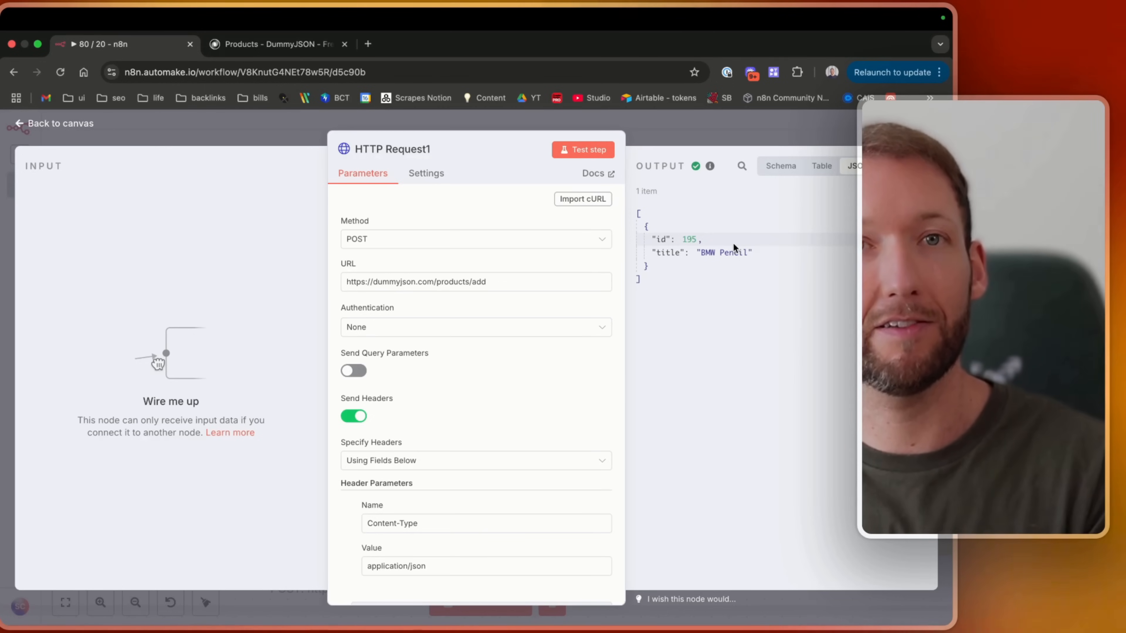
pyautogui.moveTo(651, 252); pyautogui.dragTo(754, 252)
pyautogui.click(753, 251)
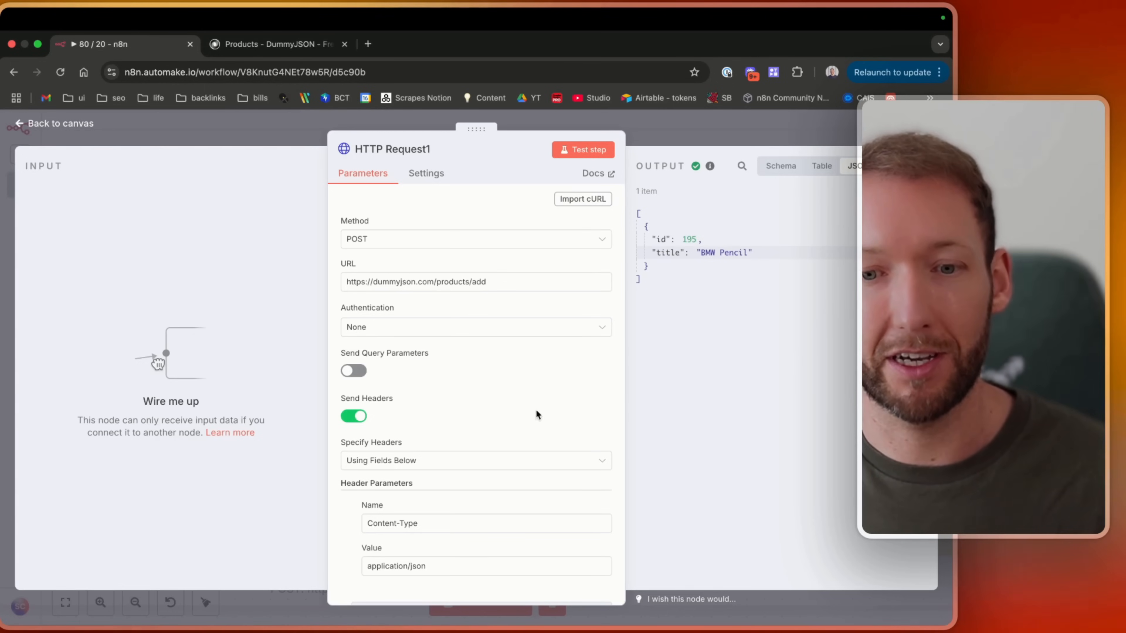
# Add a body parameter named price with the value 1.05 and test the step again.
pyautogui.scroll(-5, 462, 467)
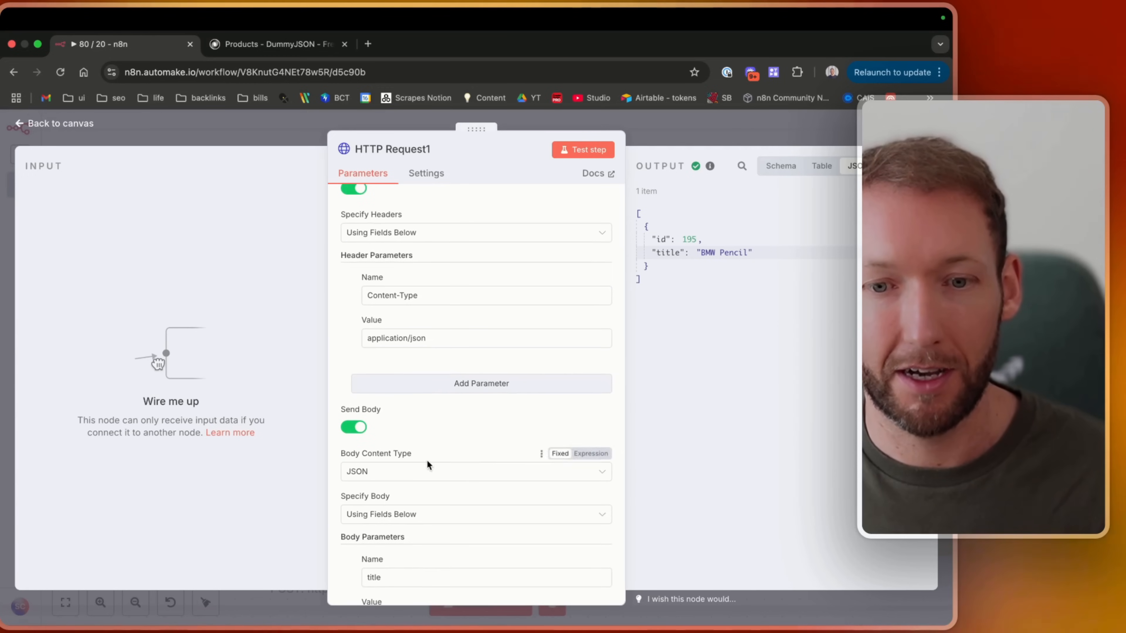
pyautogui.scroll(-3, 428, 464)
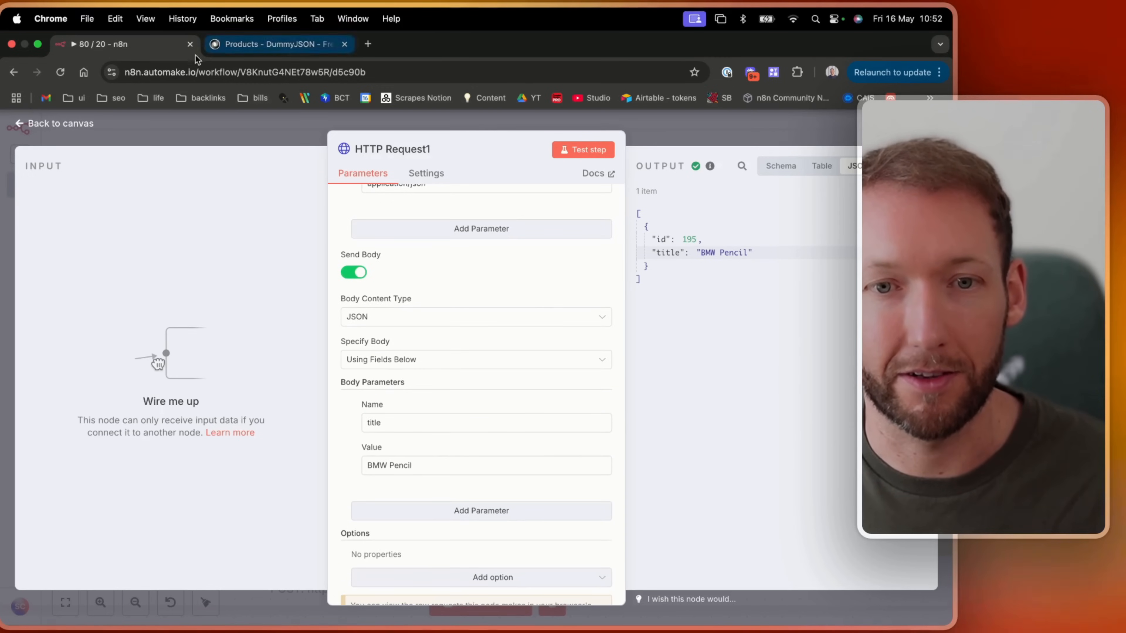
pyautogui.click(481, 510)
pyautogui.write('price')
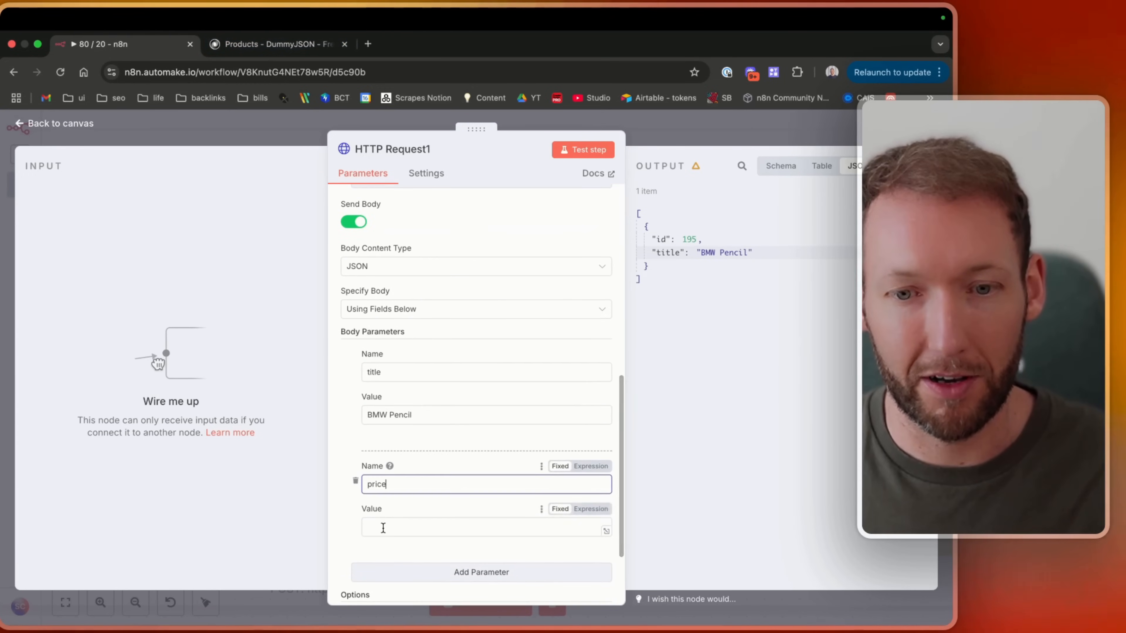
pyautogui.click(383, 528)
pyautogui.write('1.05')
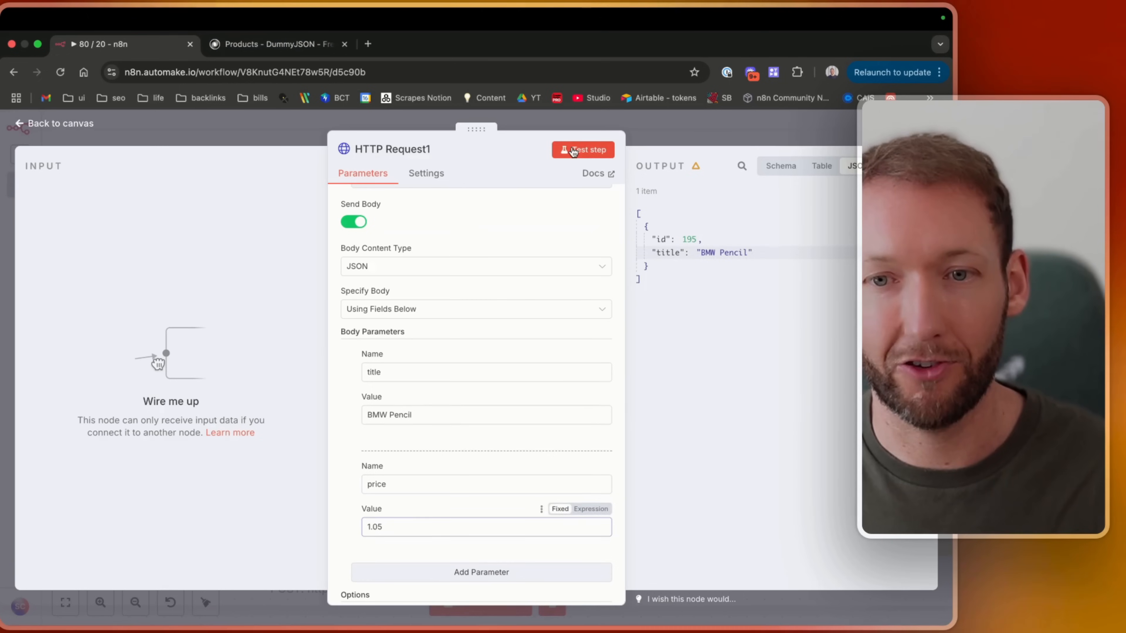
pyautogui.click(574, 152)
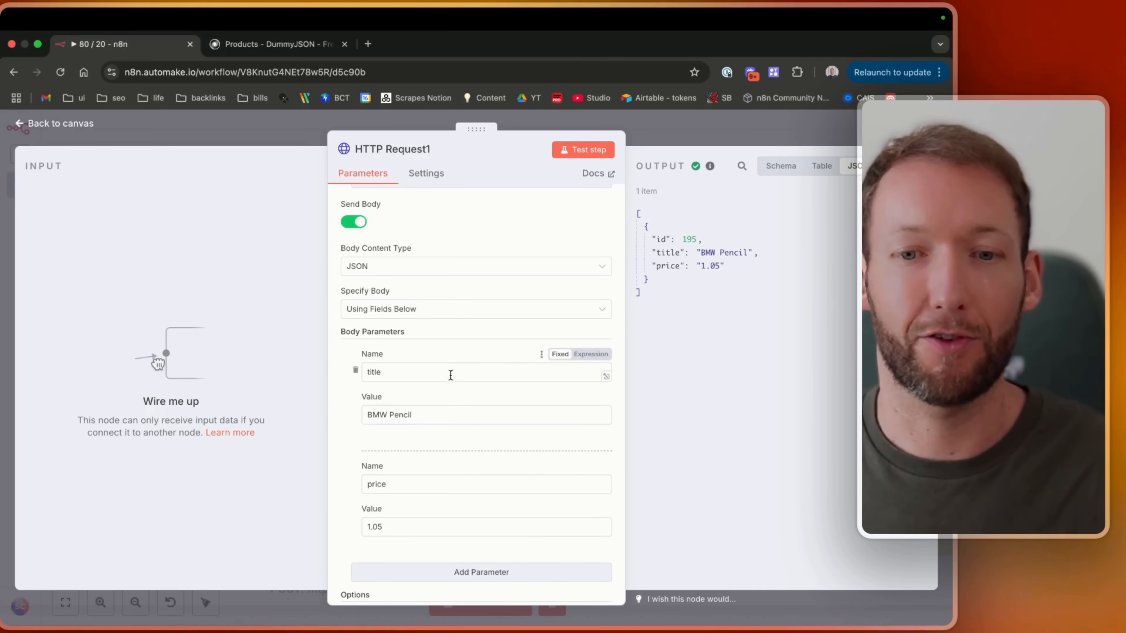
pyautogui.click(440, 489)
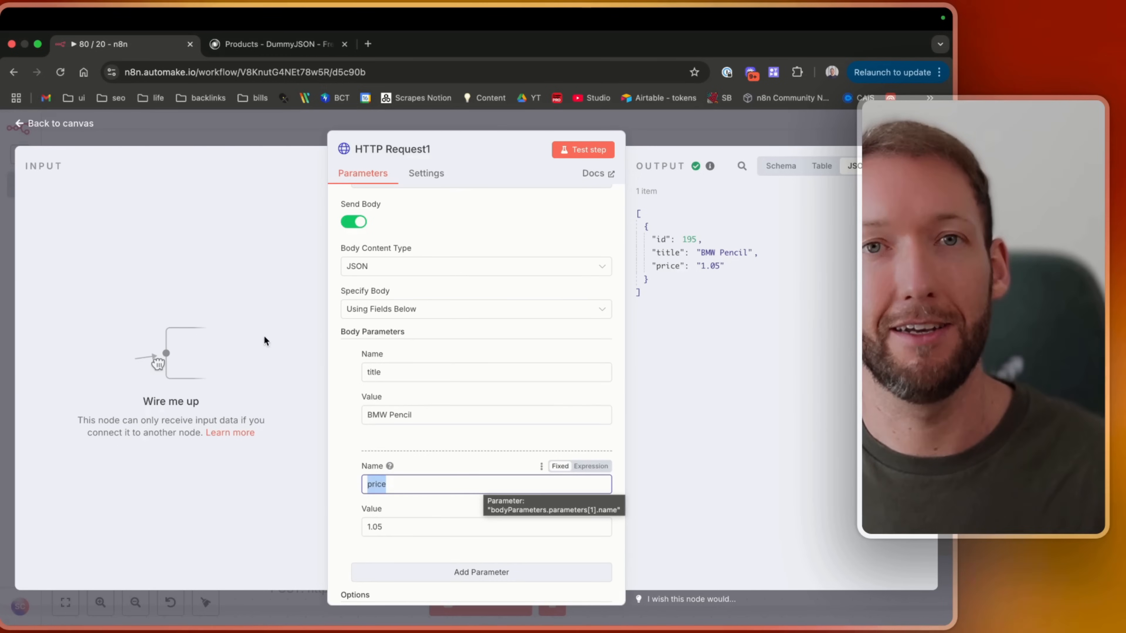
# Reopen the HTTP Request1 node and set its authentication to Generic Credential Type with the Header Auth type.
pyautogui.click(40, 125)
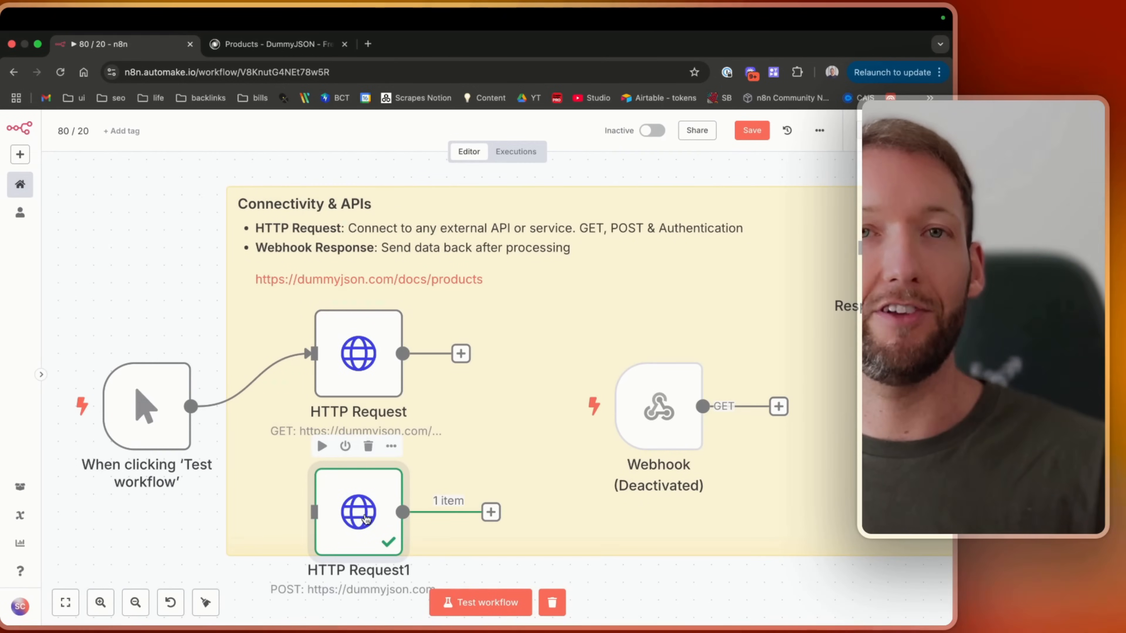
pyautogui.doubleClick(364, 519)
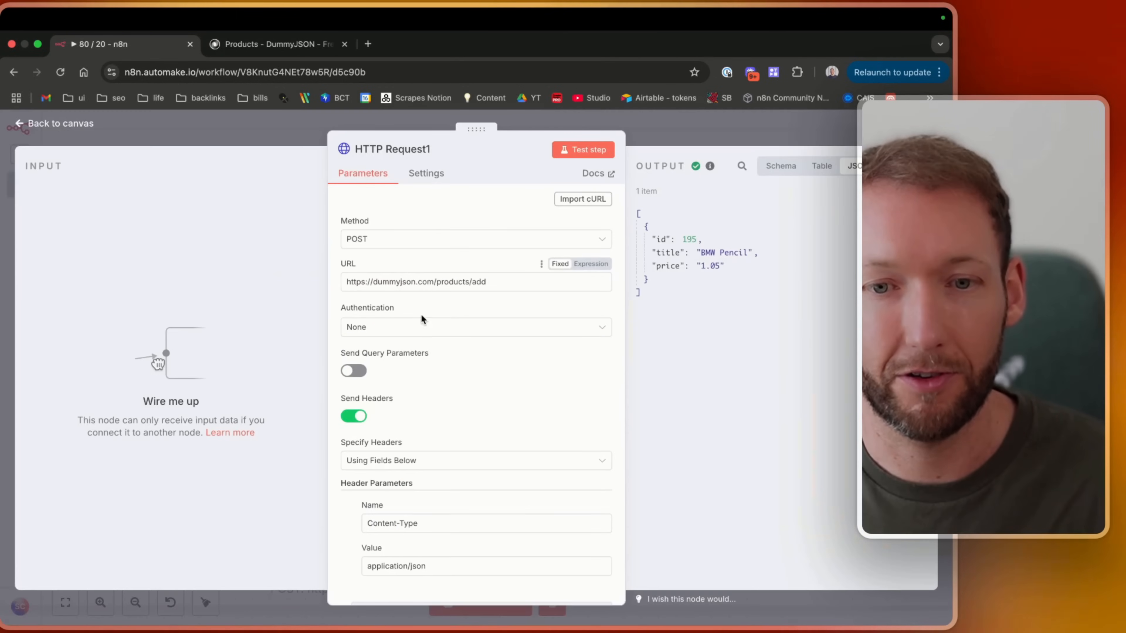
pyautogui.click(408, 333)
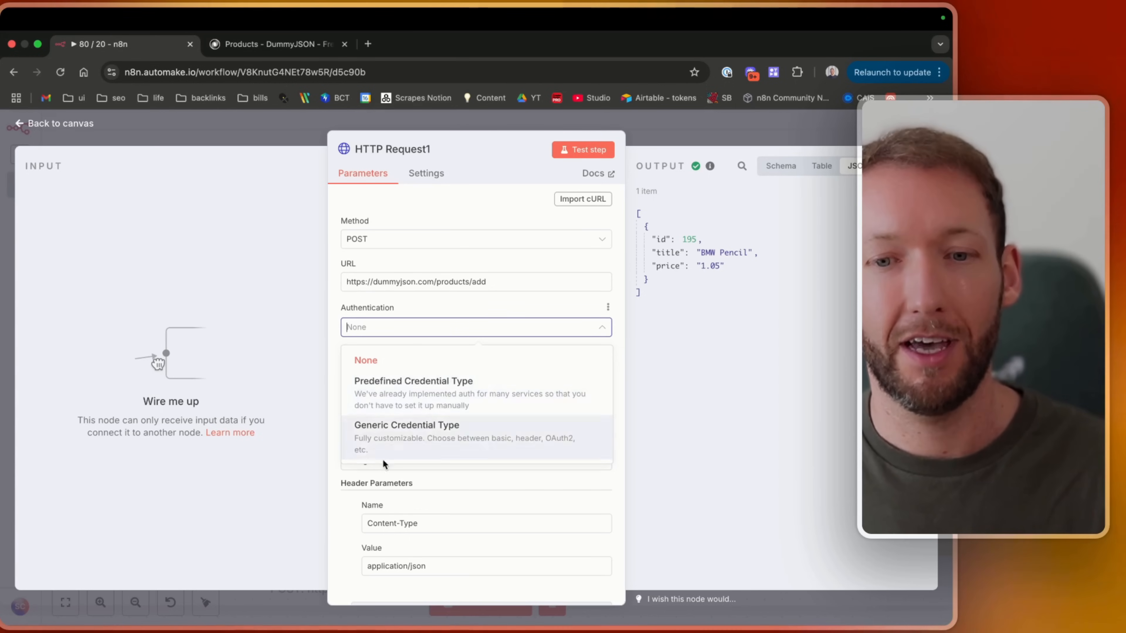
pyautogui.click(424, 450)
pyautogui.click(422, 369)
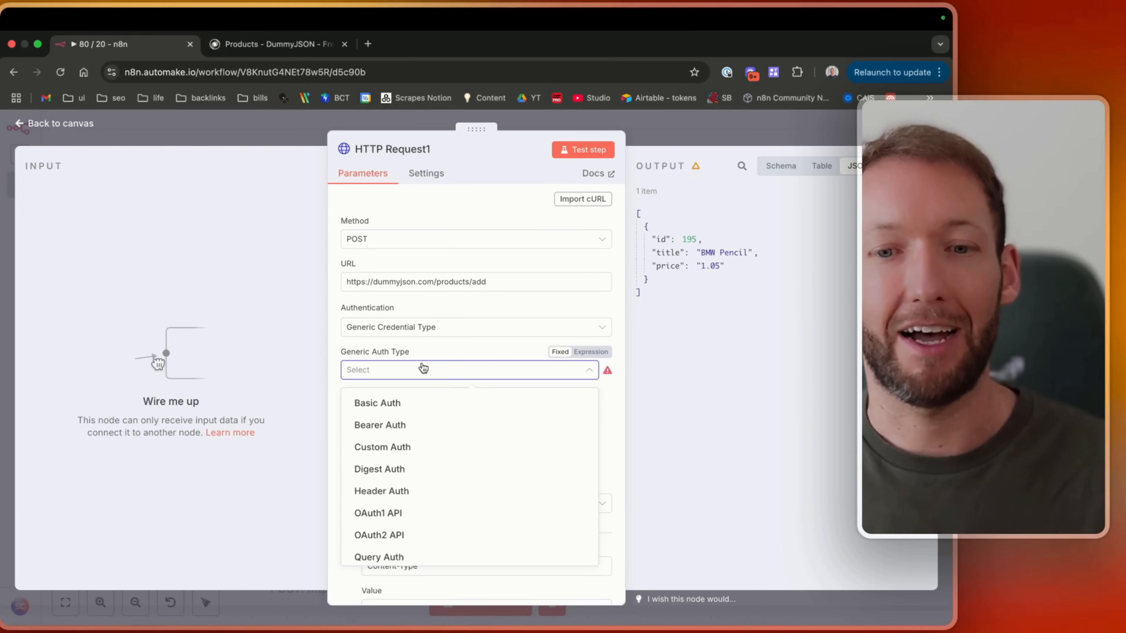
pyautogui.scroll(-1, 434, 466)
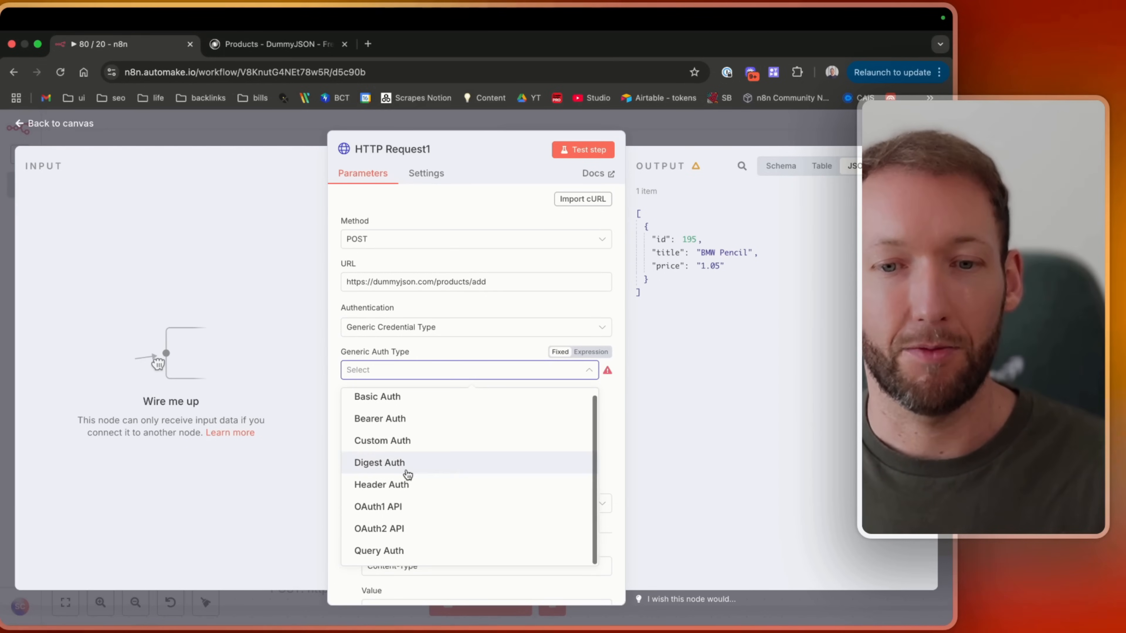
pyautogui.click(397, 487)
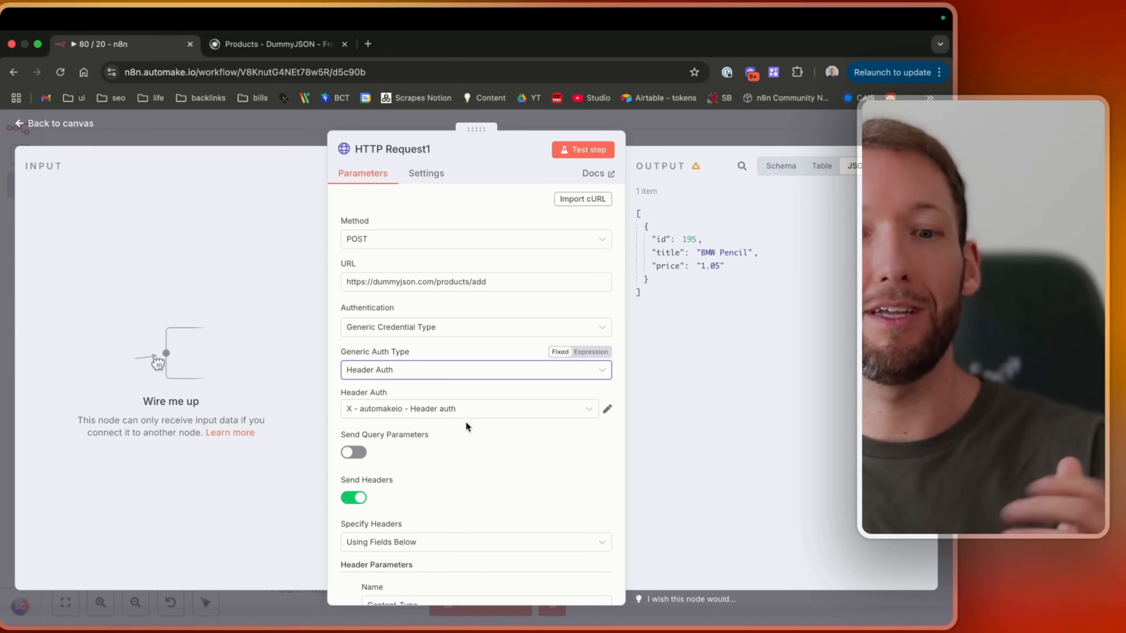
# Create a new Header Auth credential and set its header name to Authorization.
pyautogui.scroll(-1, 389, 536)
pyautogui.scroll(-5, 381, 471)
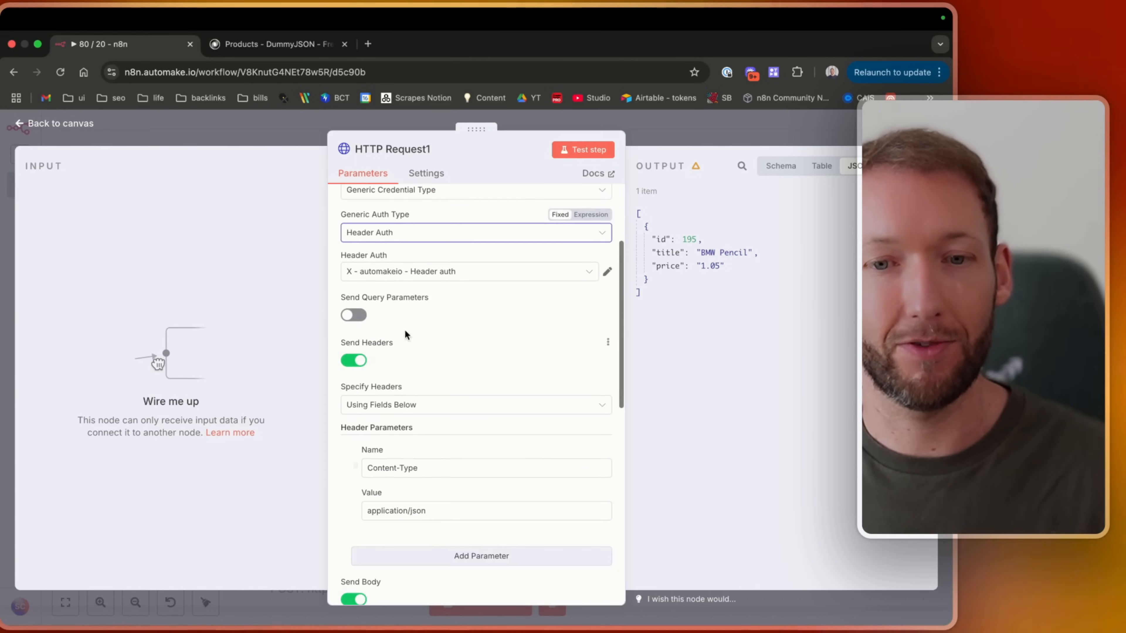
pyautogui.scroll(6, 370, 374)
pyautogui.click(511, 415)
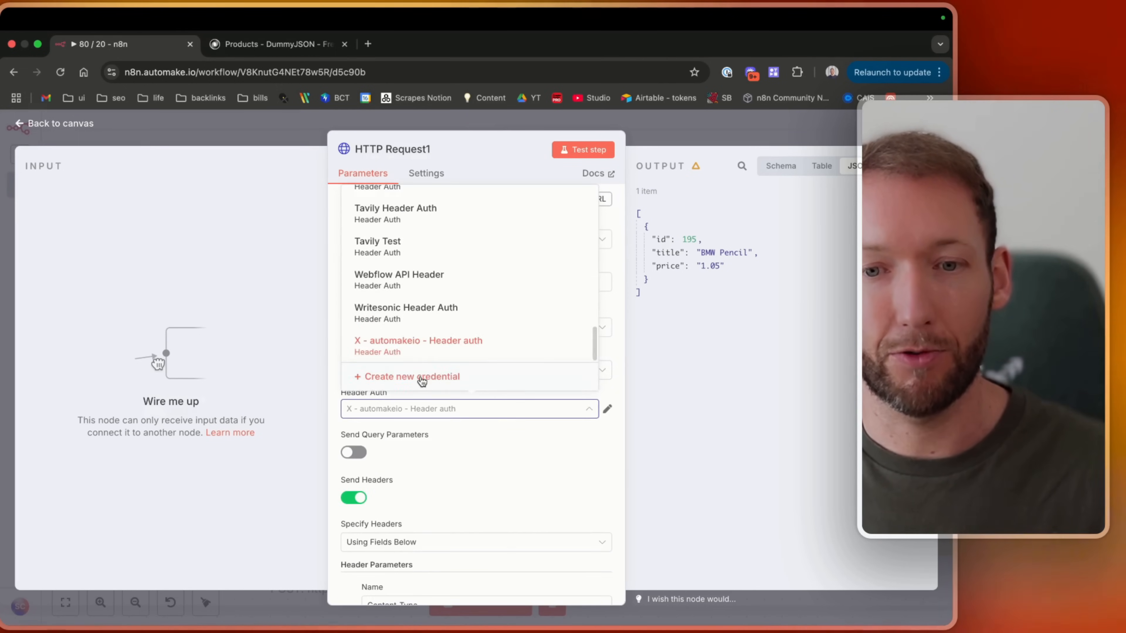
pyautogui.click(406, 371)
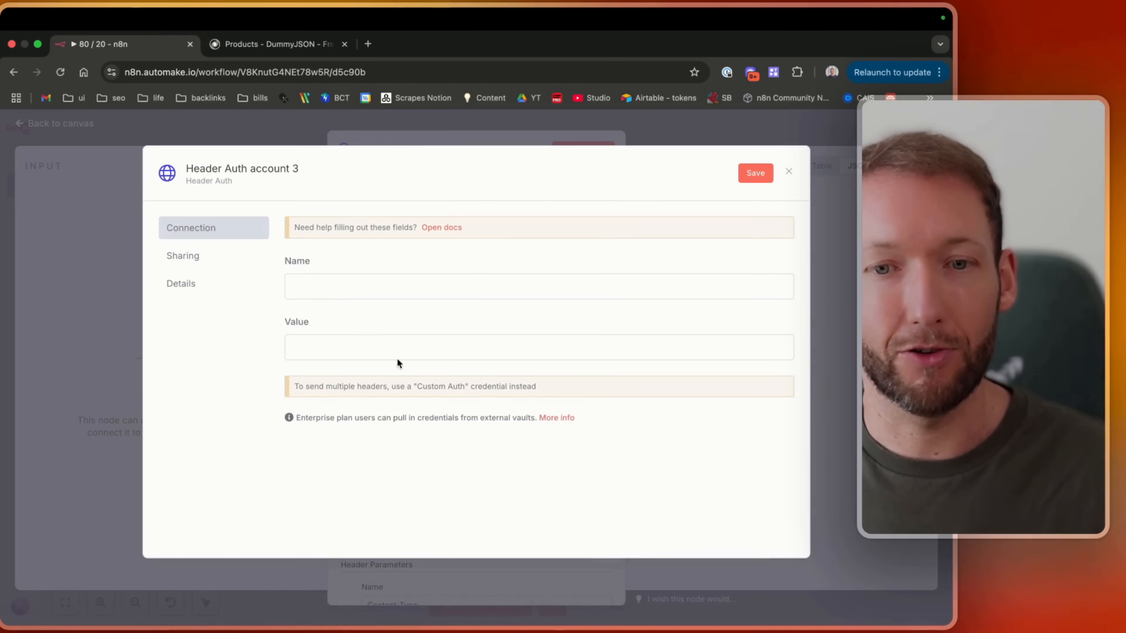
pyautogui.click(326, 286)
pyautogui.write('Authorization')
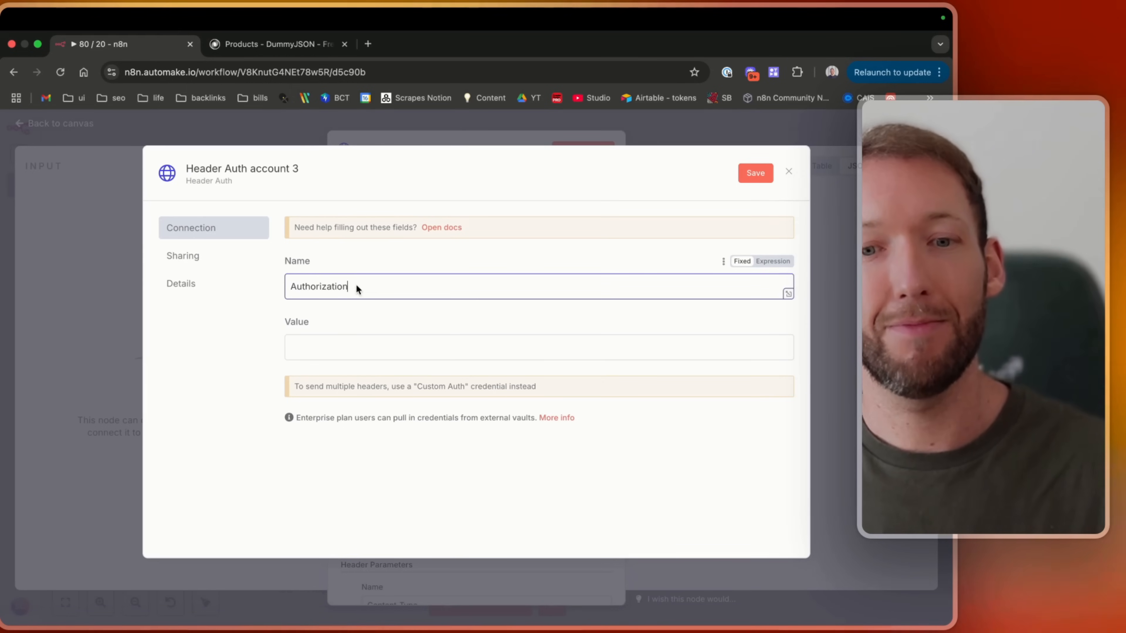
pyautogui.moveTo(358, 287); pyautogui.dragTo(291, 287)
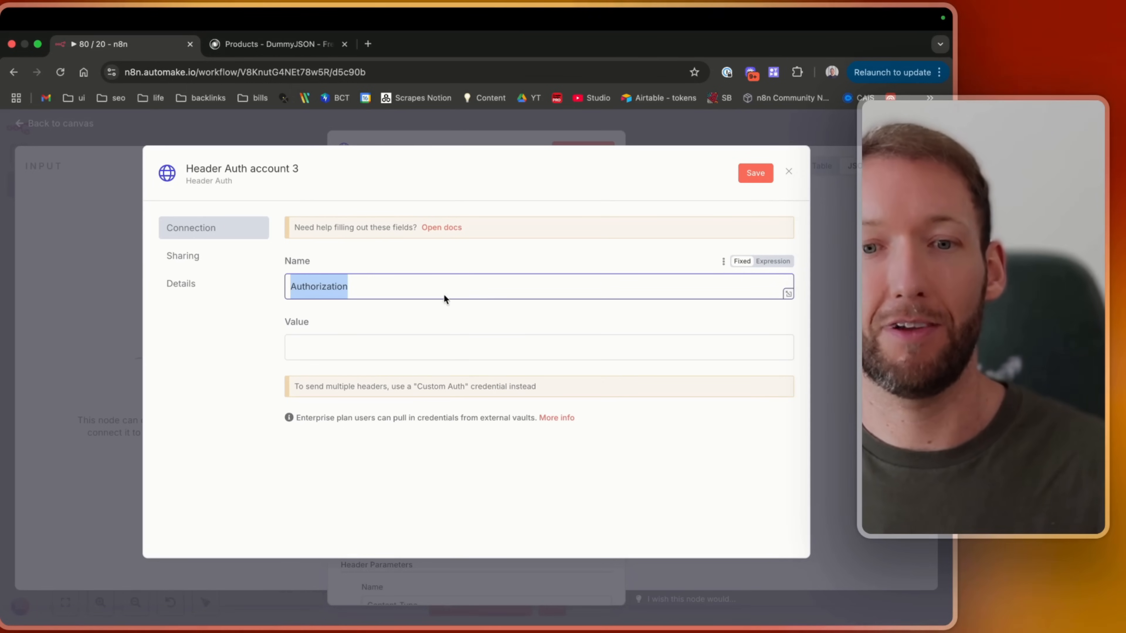
pyautogui.moveTo(443, 295); pyautogui.dragTo(274, 296)
# Enter a Bearer API key as the credential's value in fixed mode and save the credential.
pyautogui.click(326, 359)
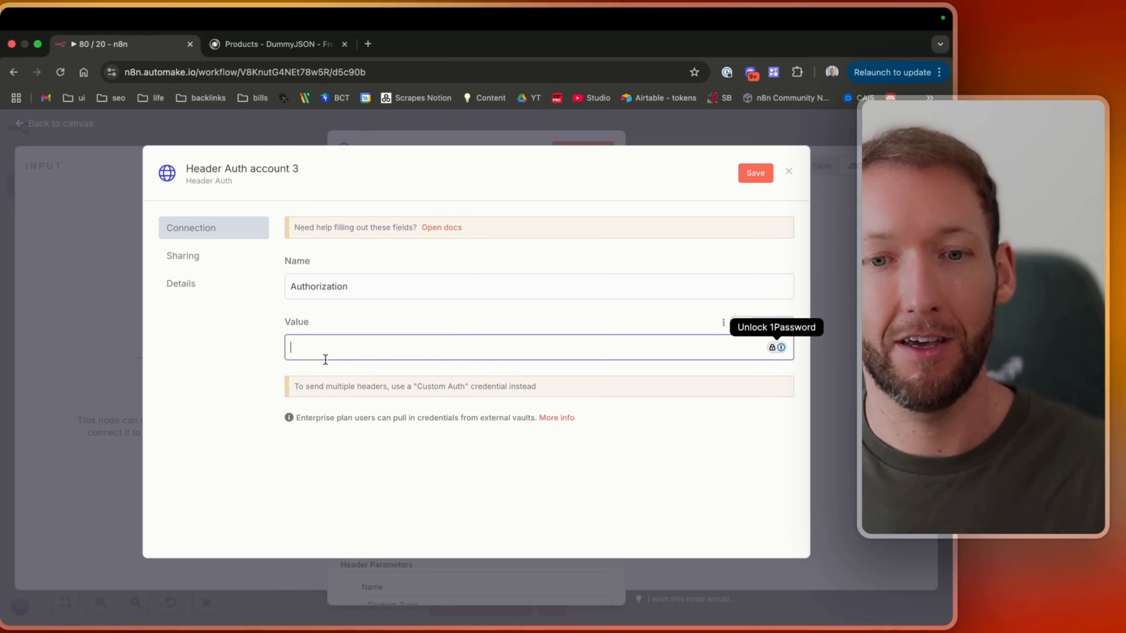
pyautogui.click(776, 326)
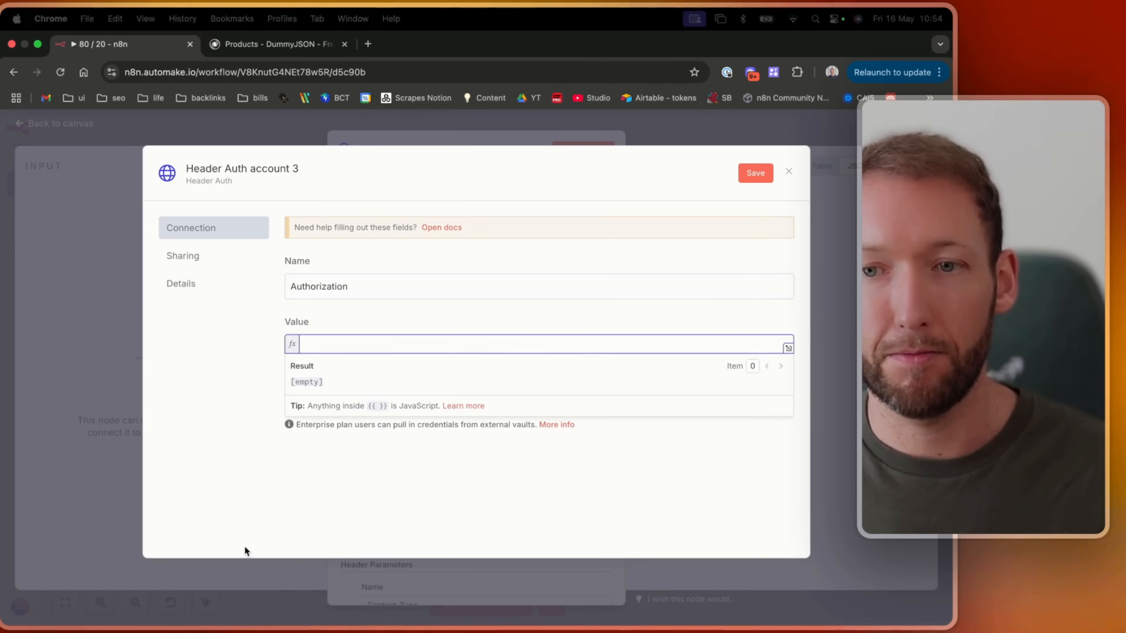
pyautogui.write('Bearer ')
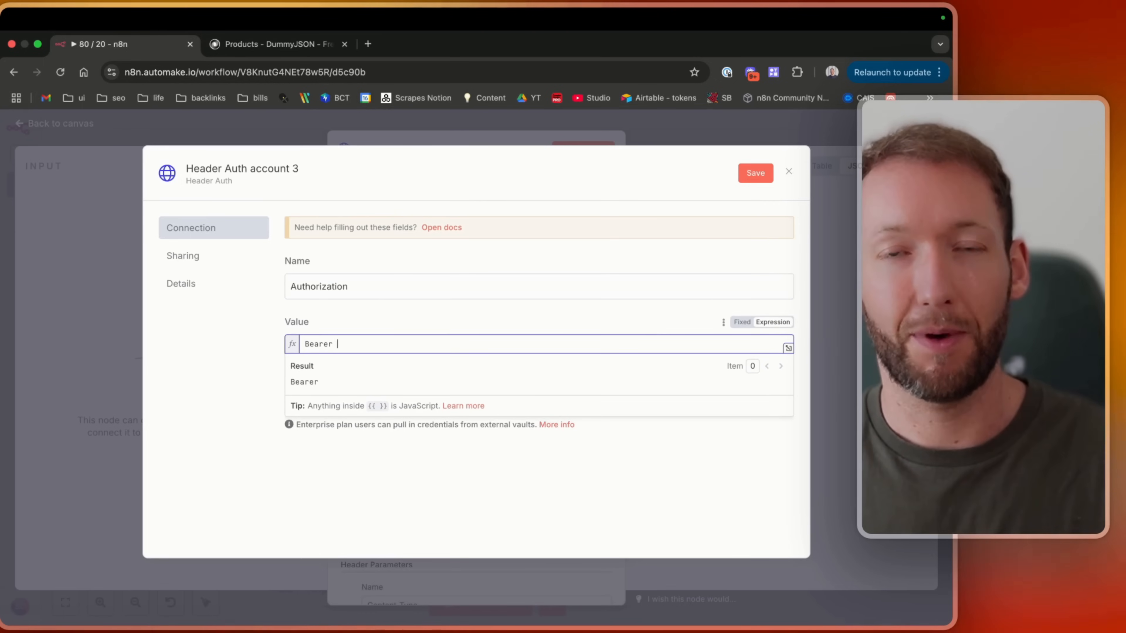
pyautogui.write('your_api')
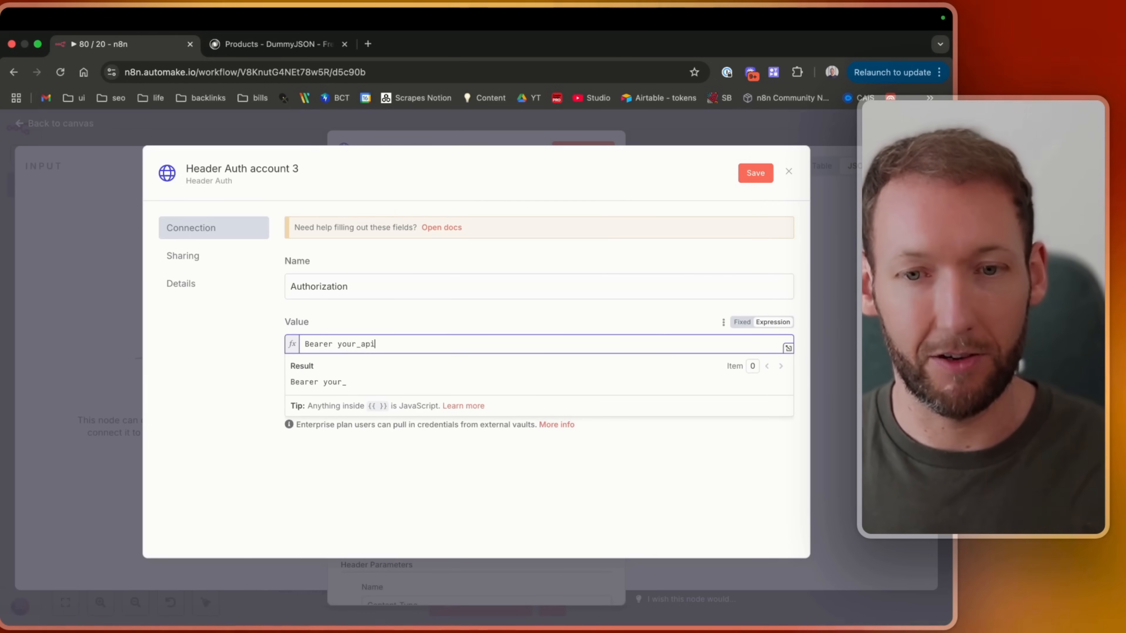
pyautogui.write('_key')
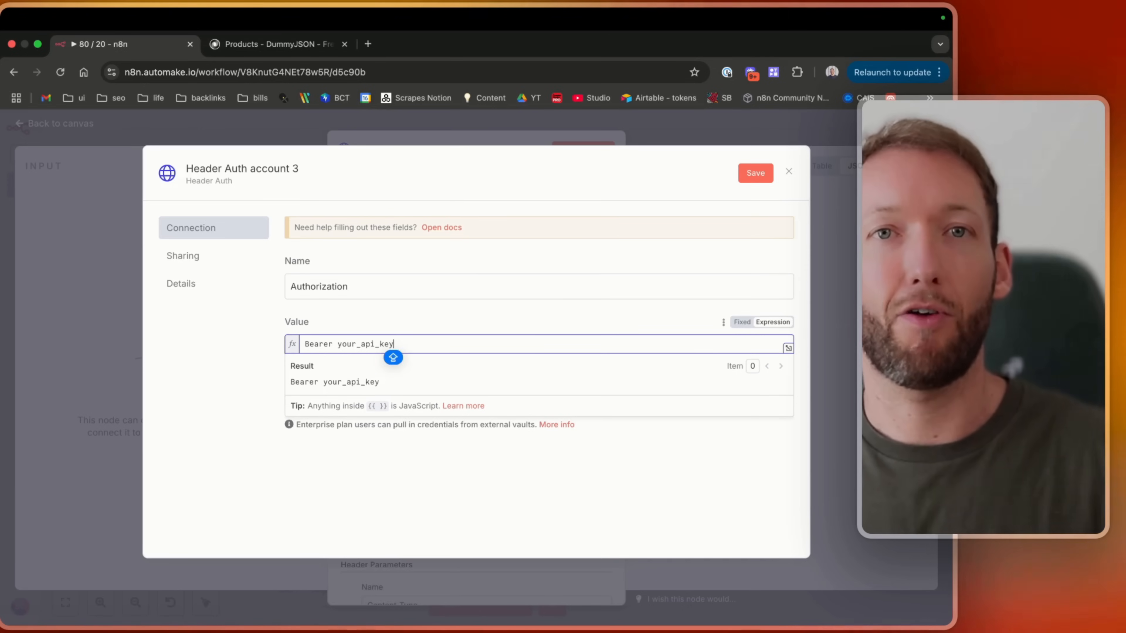
pyautogui.moveTo(439, 345); pyautogui.dragTo(307, 342)
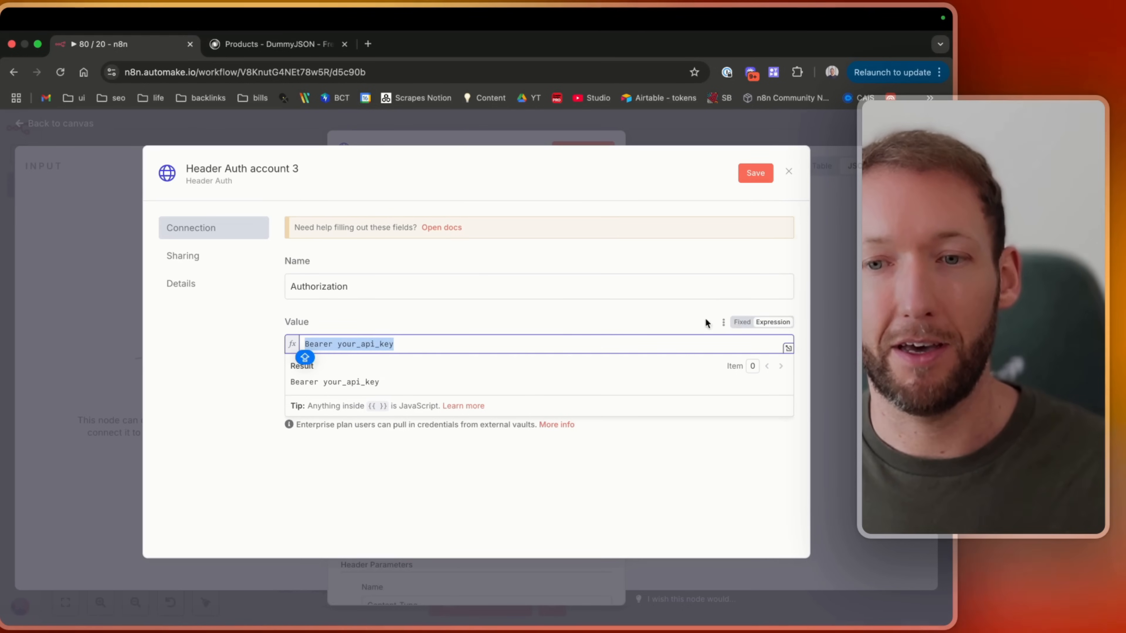
pyautogui.click(741, 322)
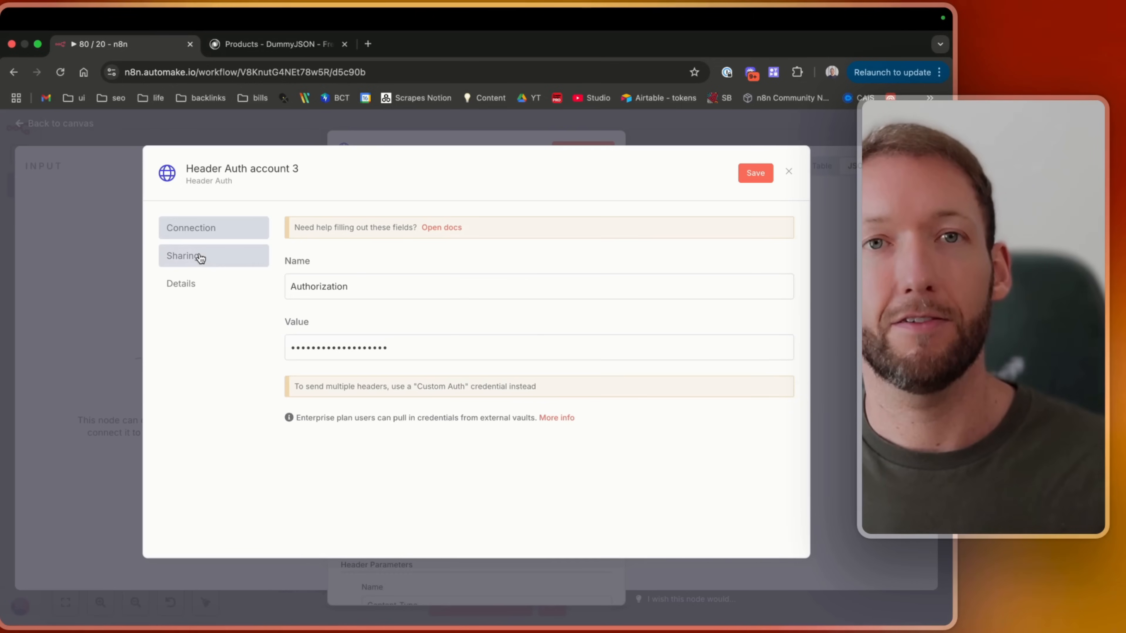
pyautogui.moveTo(399, 349); pyautogui.dragTo(219, 357)
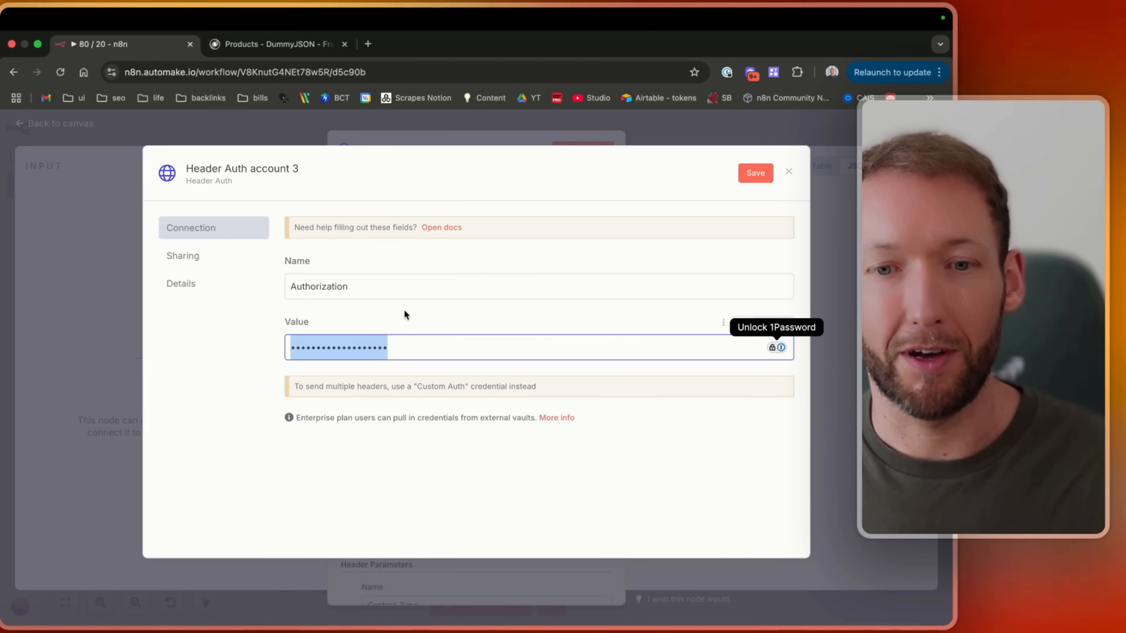
pyautogui.click(406, 314)
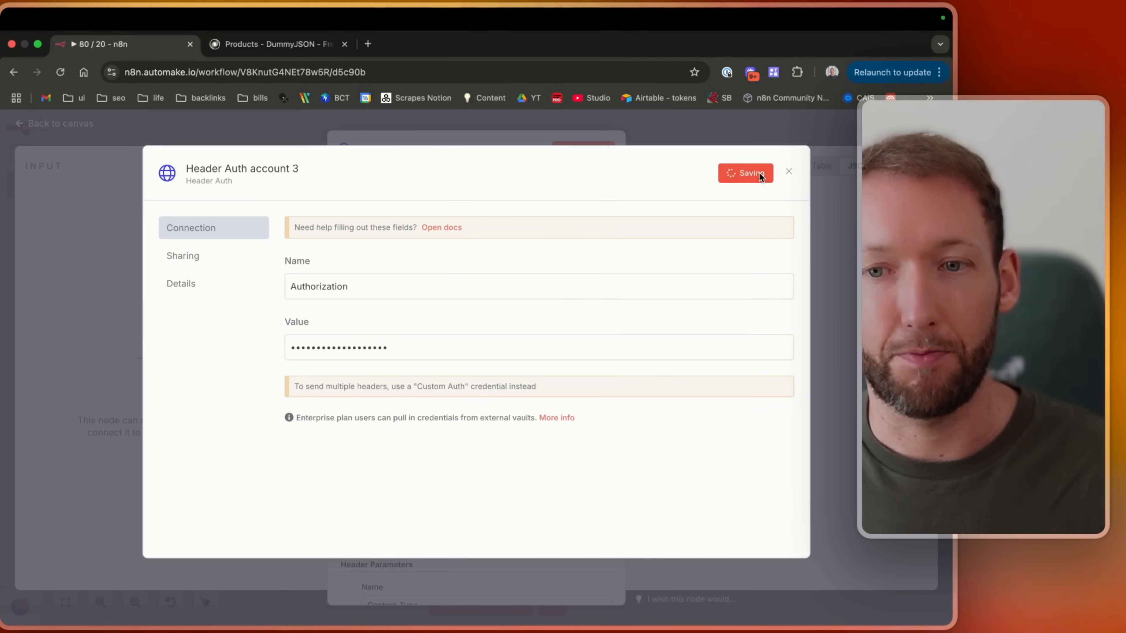
pyautogui.click(794, 170)
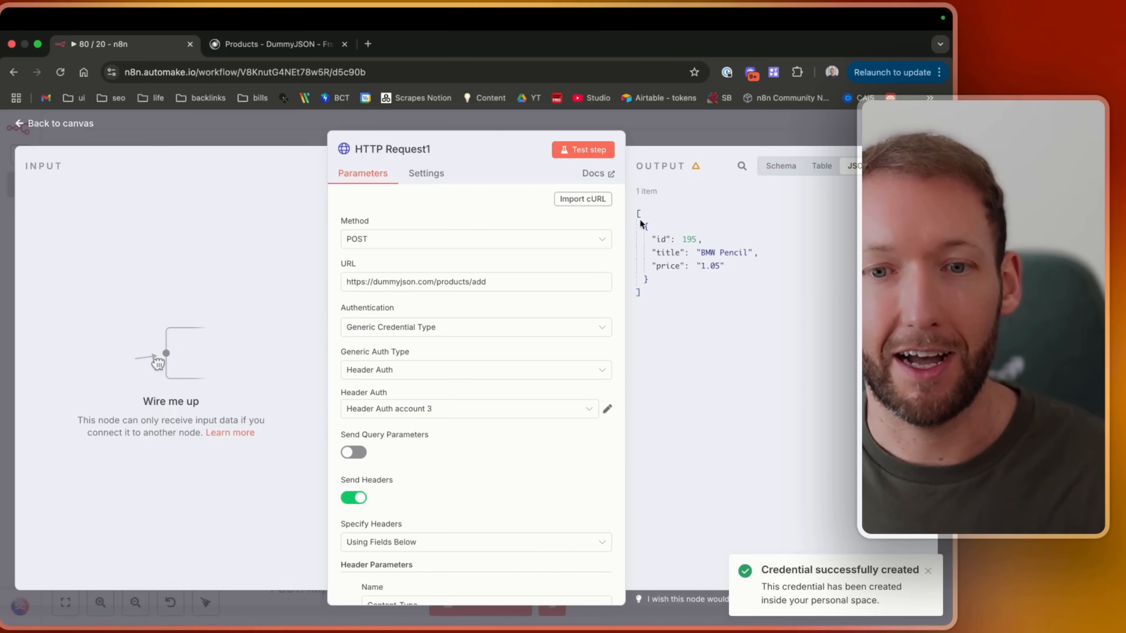
# Inspect the existing ConvertKit v4 Header API credential, then select the Firecrawl Bearer credential for Header Auth.
pyautogui.click(390, 406)
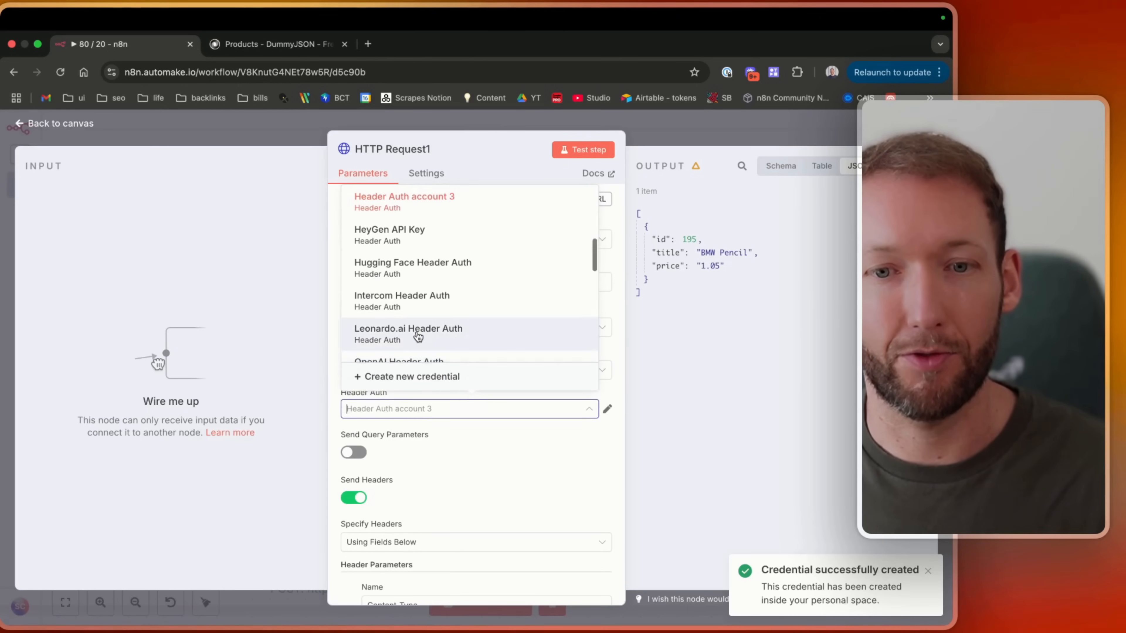
pyautogui.scroll(7, 414, 310)
pyautogui.scroll(-5, 415, 288)
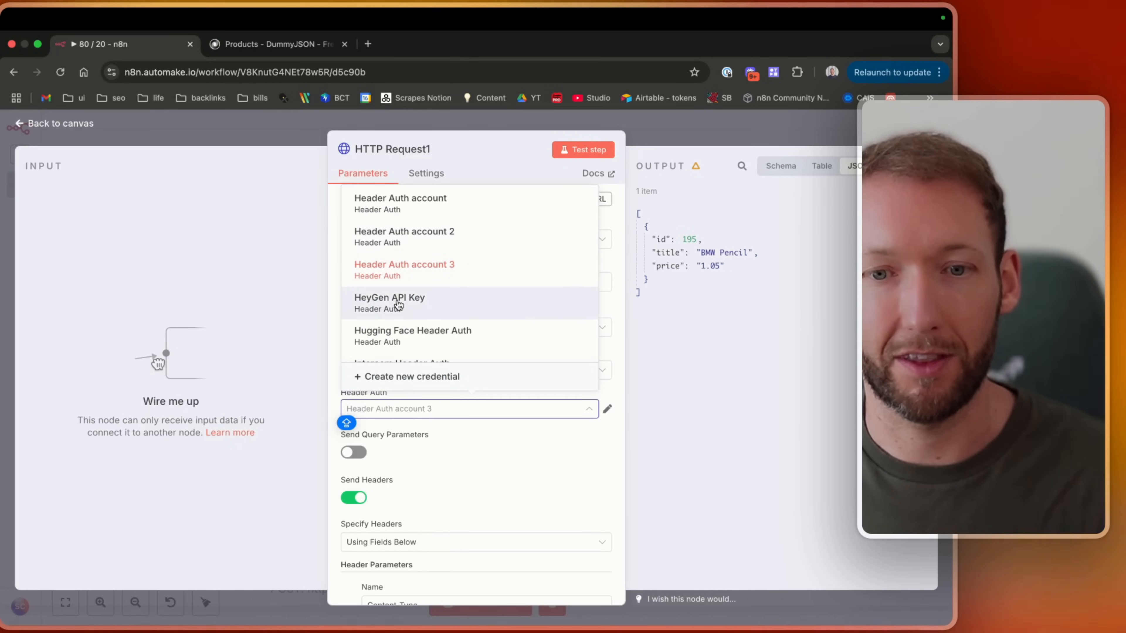
pyautogui.scroll(-15, 399, 305)
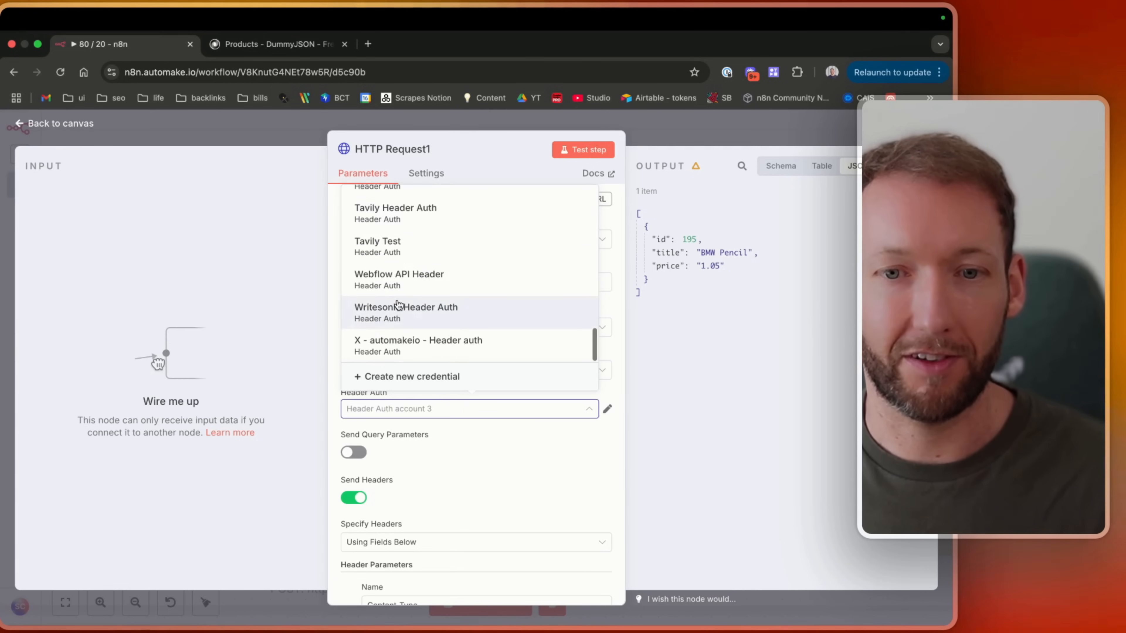
pyautogui.scroll(15, 399, 302)
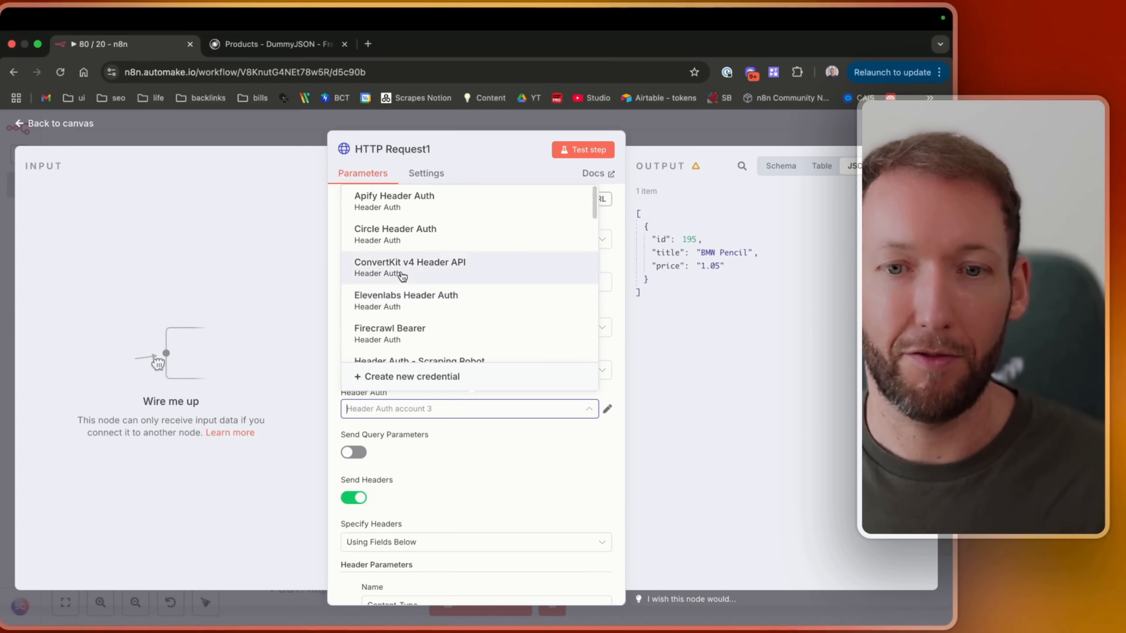
pyautogui.click(402, 275)
pyautogui.click(608, 408)
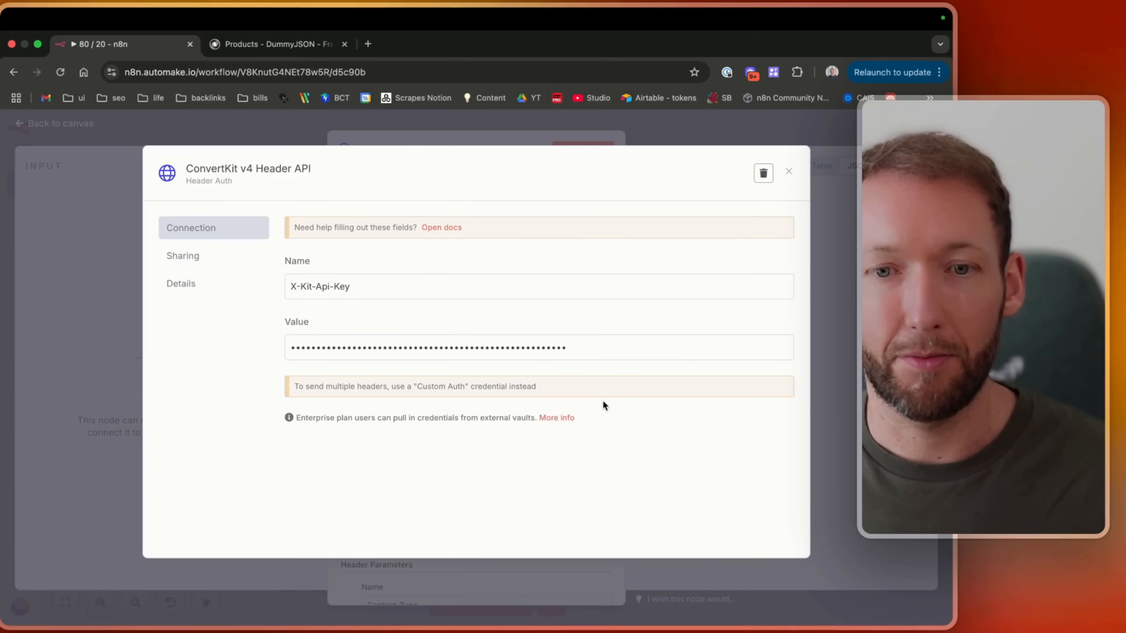
pyautogui.moveTo(316, 279); pyautogui.dragTo(226, 284)
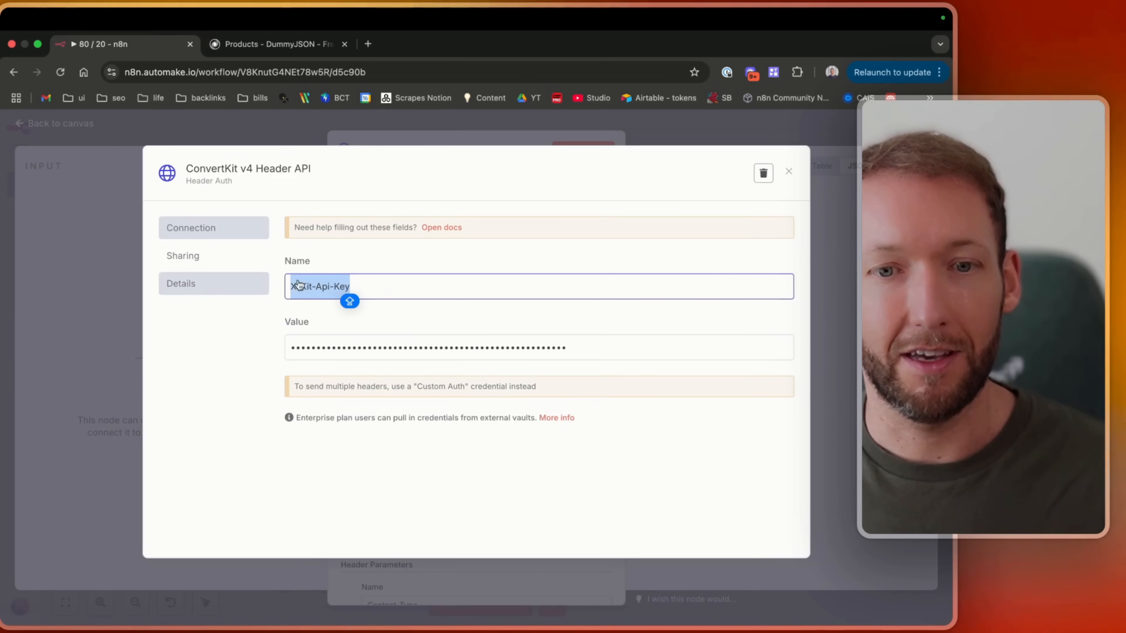
pyautogui.click(789, 171)
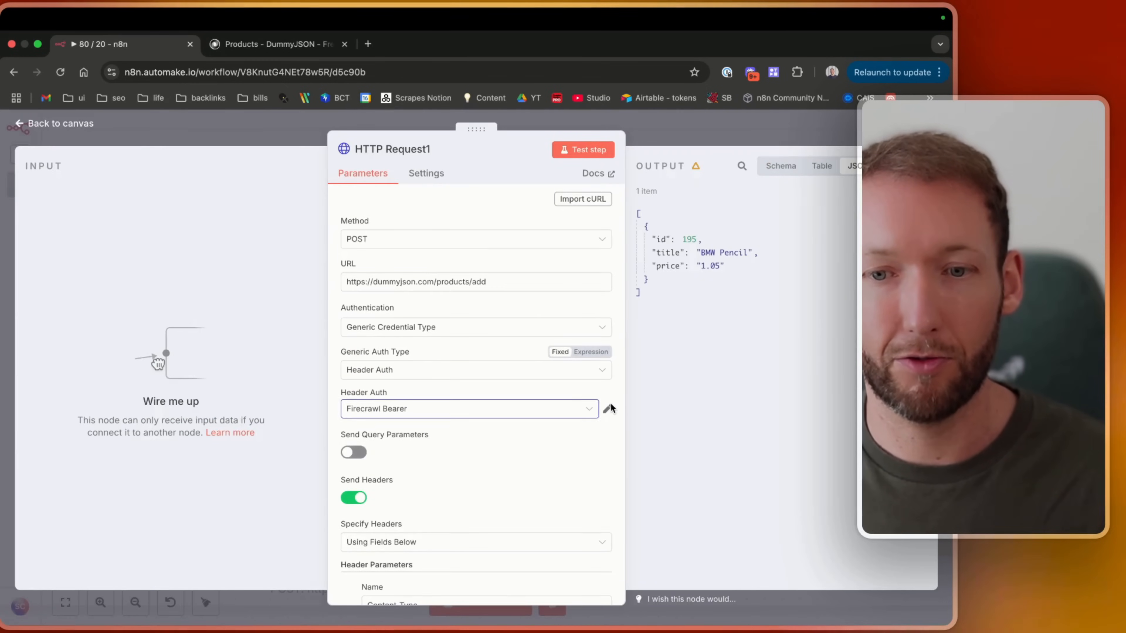
pyautogui.click(607, 408)
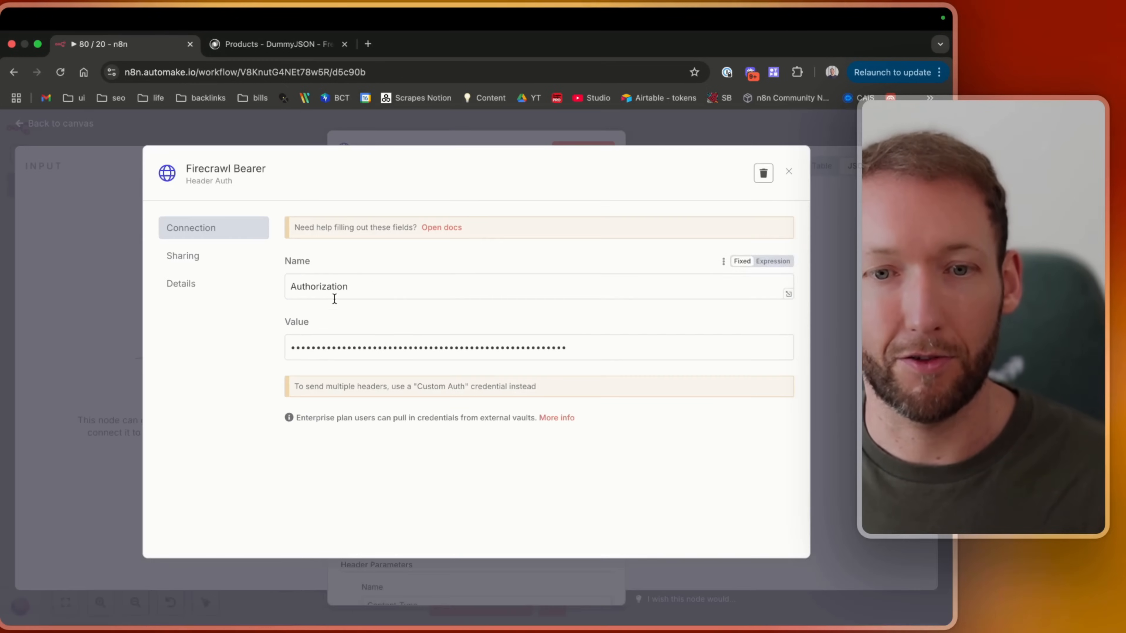
pyautogui.click(788, 171)
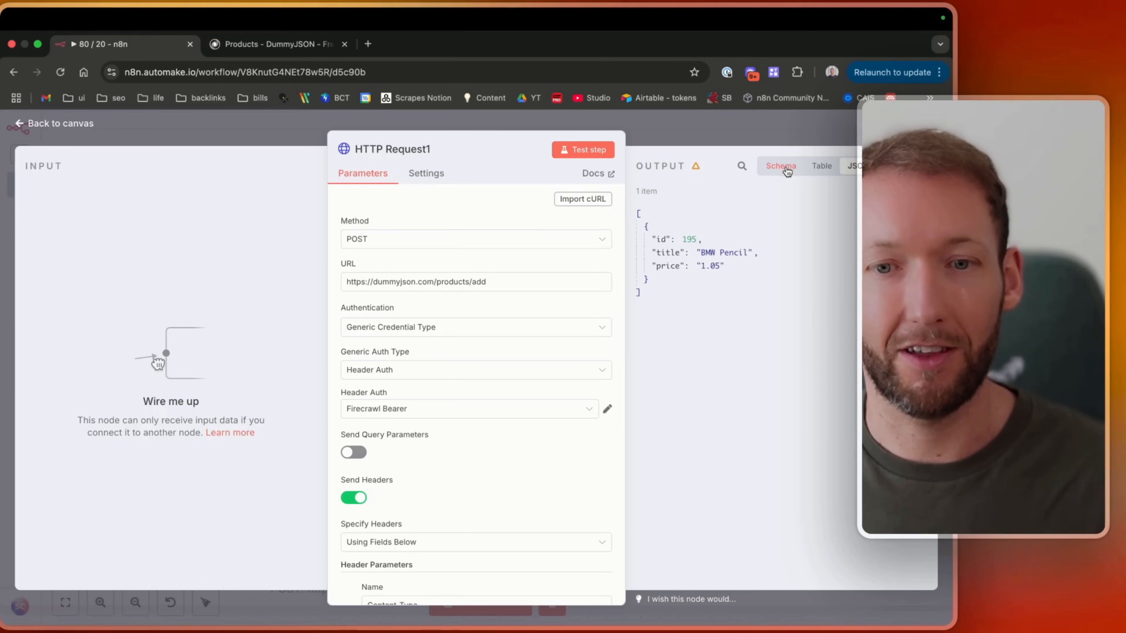
# Return to the canvas and move the When clicking 'Test workflow' trigger to the left of the HTTP Request node.
pyautogui.scroll(-2, 391, 376)
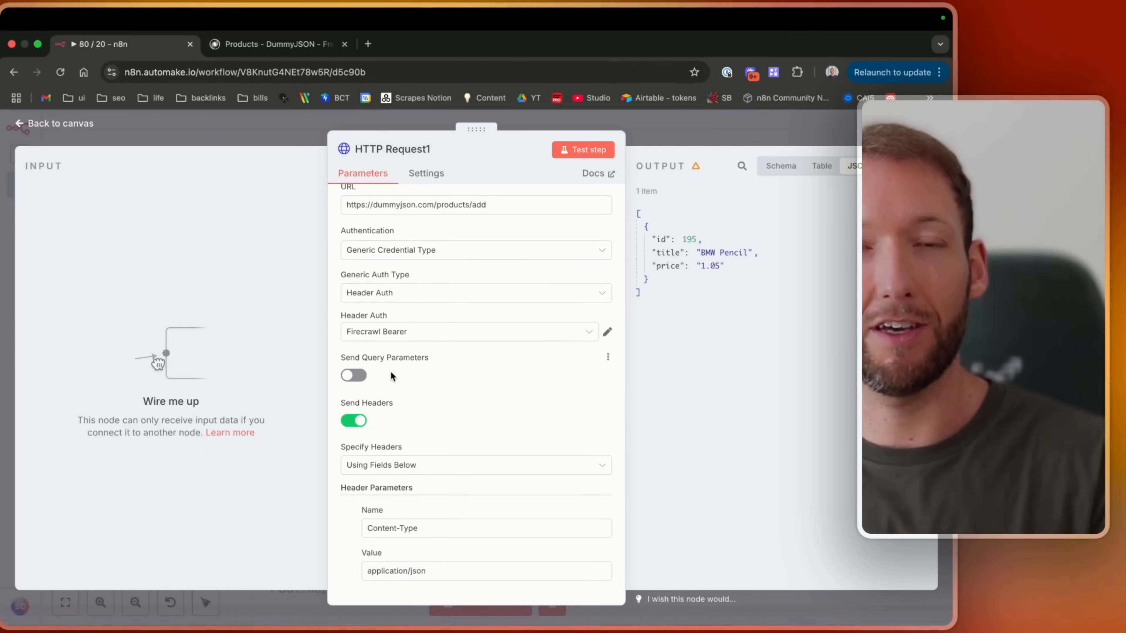
pyautogui.scroll(2, 392, 377)
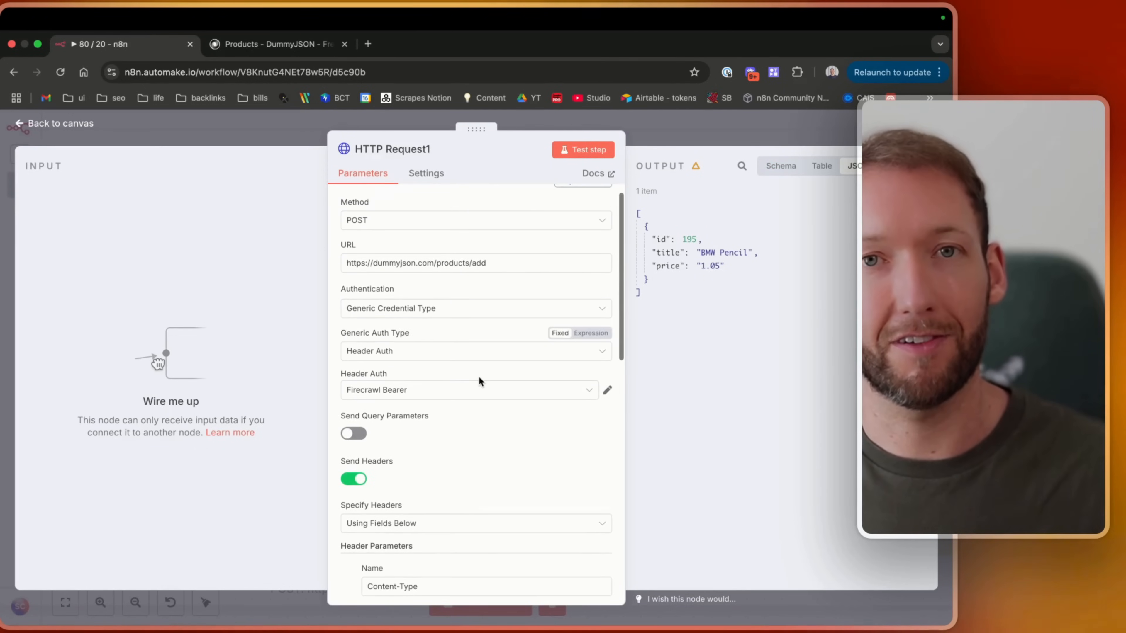
pyautogui.click(60, 124)
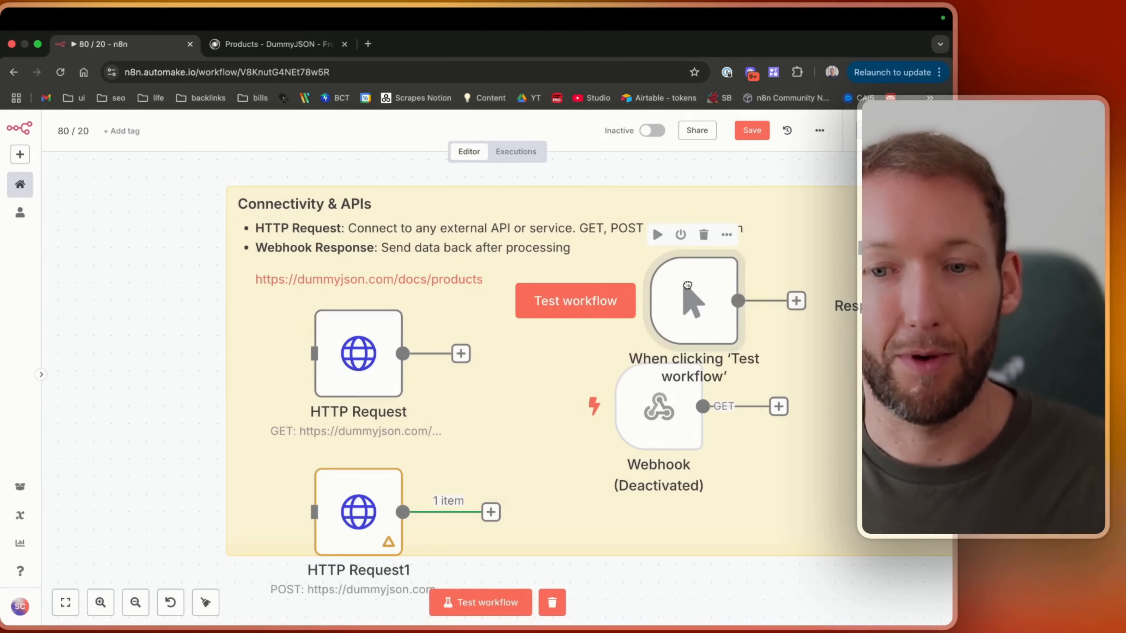
pyautogui.moveTo(687, 286); pyautogui.dragTo(705, 285)
pyautogui.hscroll(4, 705, 284)
pyautogui.click(753, 135)
pyautogui.moveTo(553, 321); pyautogui.dragTo(124, 375)
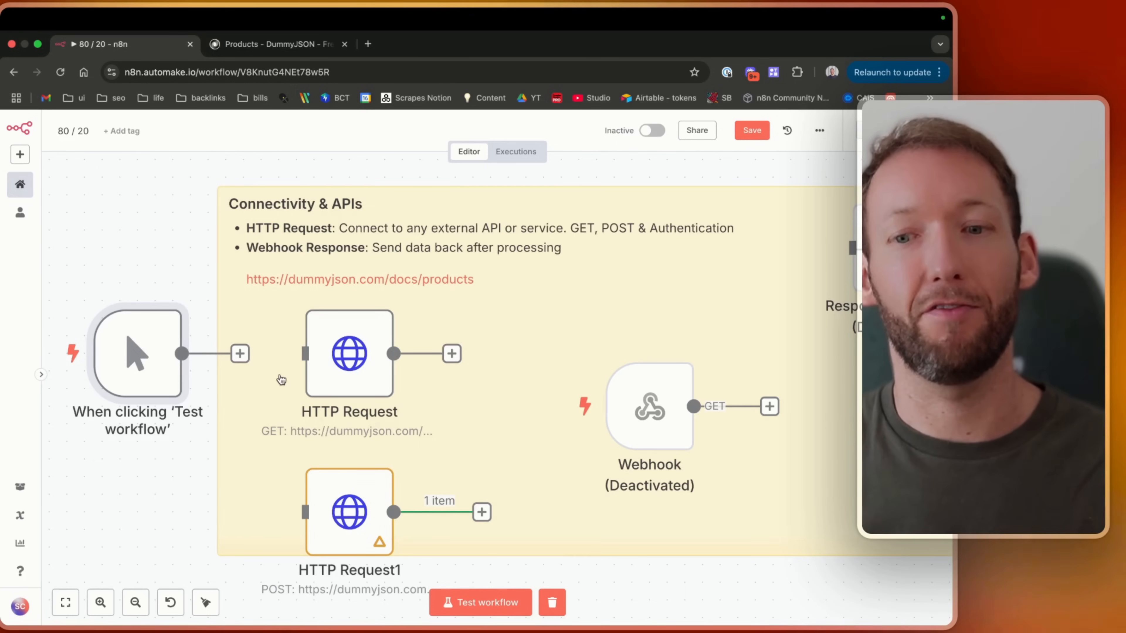
# Activate the Webhook node and save the workflow.
pyautogui.moveTo(634, 427)
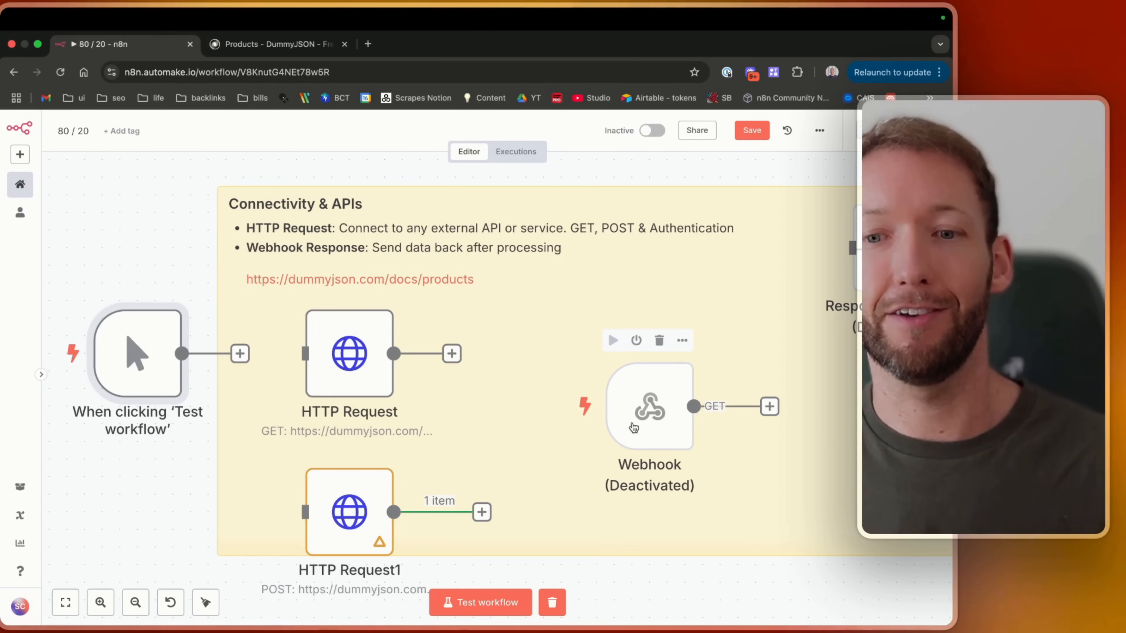
pyautogui.click(669, 402)
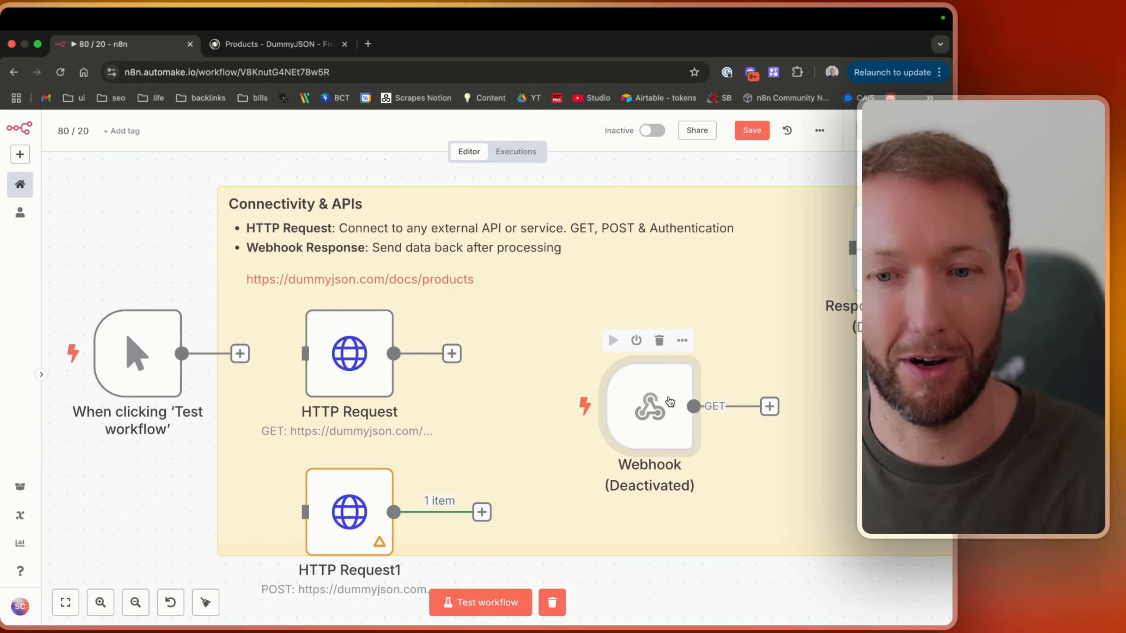
pyautogui.press('d')
pyautogui.hscroll(5, 667, 397)
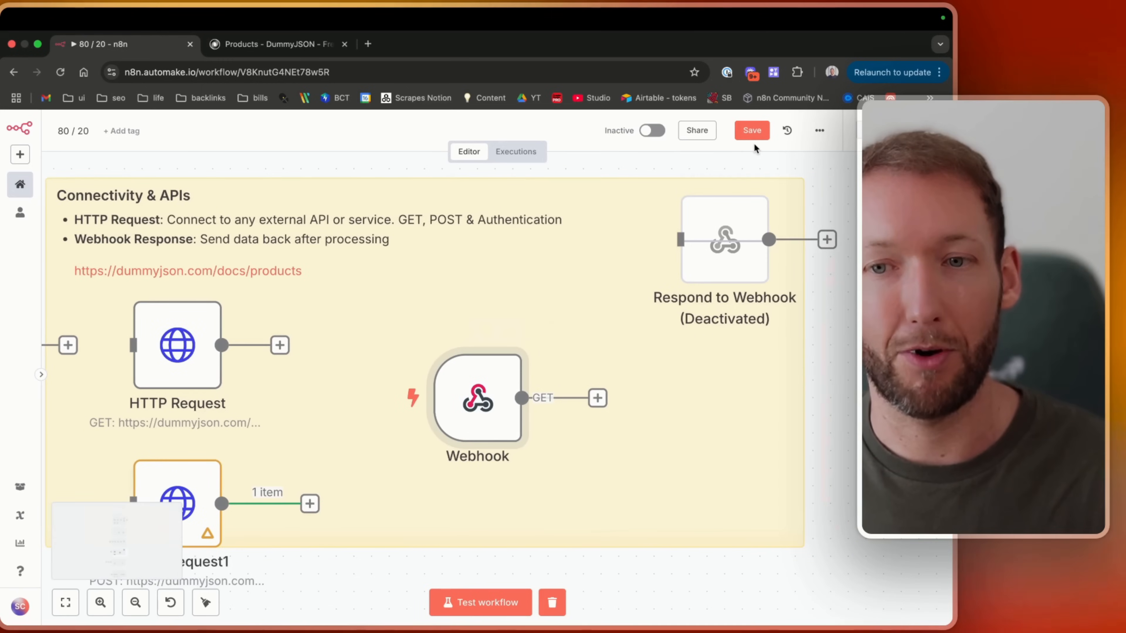
pyautogui.click(753, 131)
# Open the Webhook node, compare its production and test URLs, and copy the test webhook URL.
pyautogui.doubleClick(477, 397)
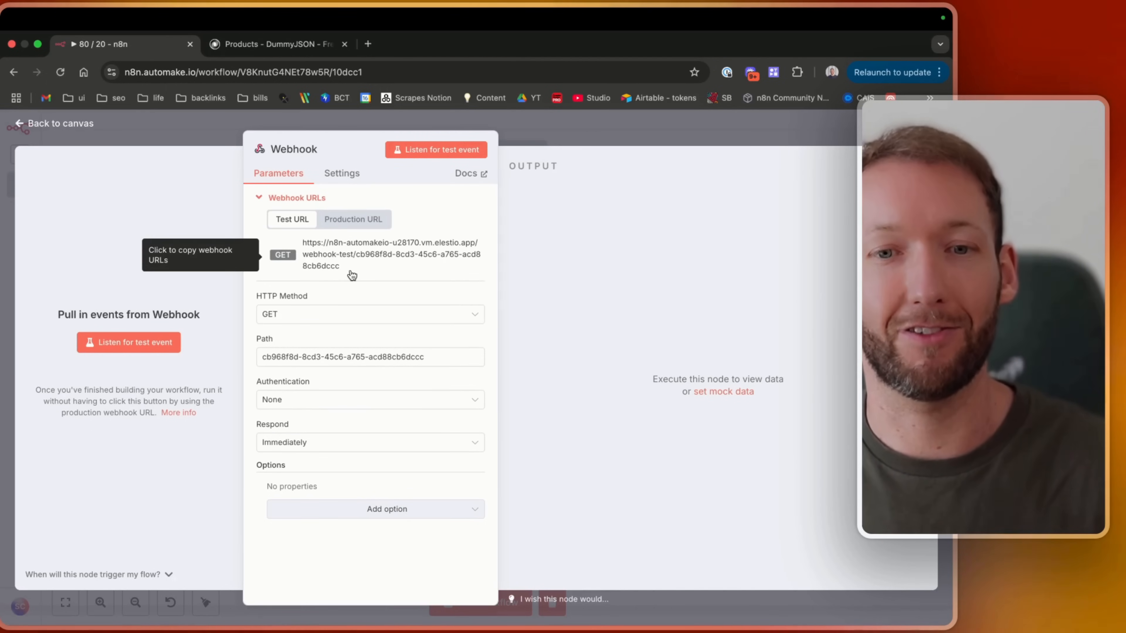
pyautogui.click(360, 217)
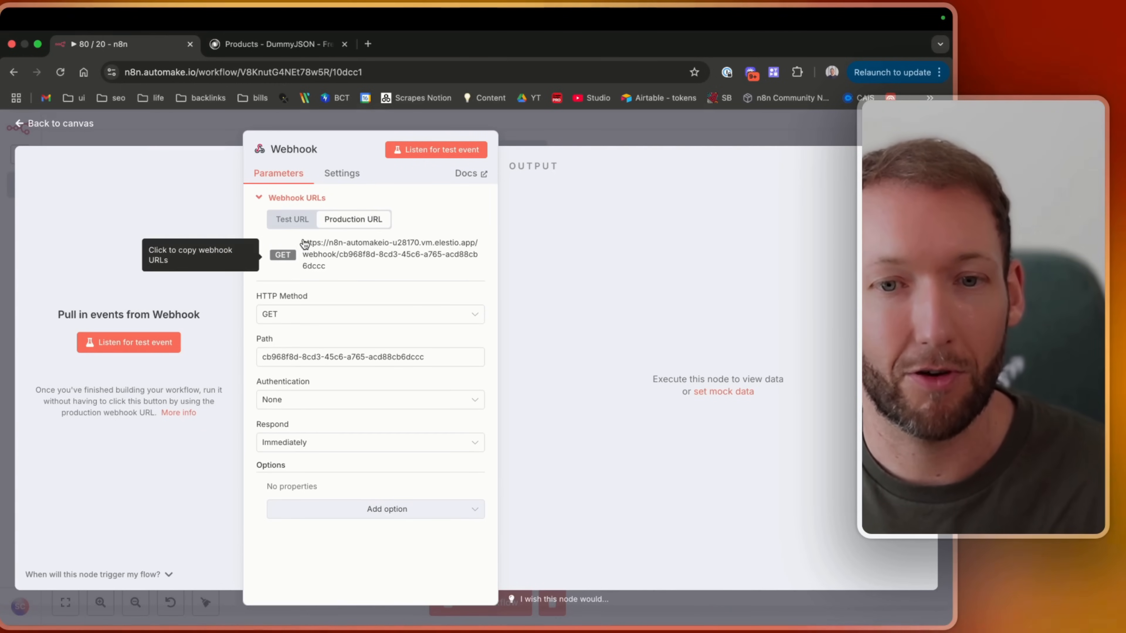
pyautogui.click(298, 221)
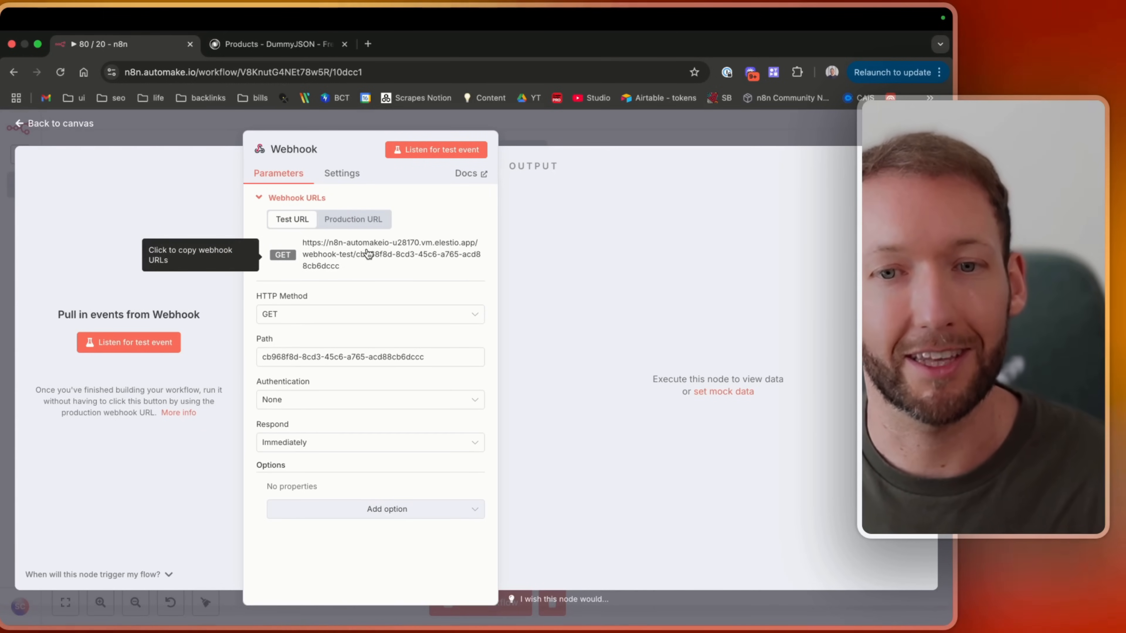
pyautogui.click(365, 250)
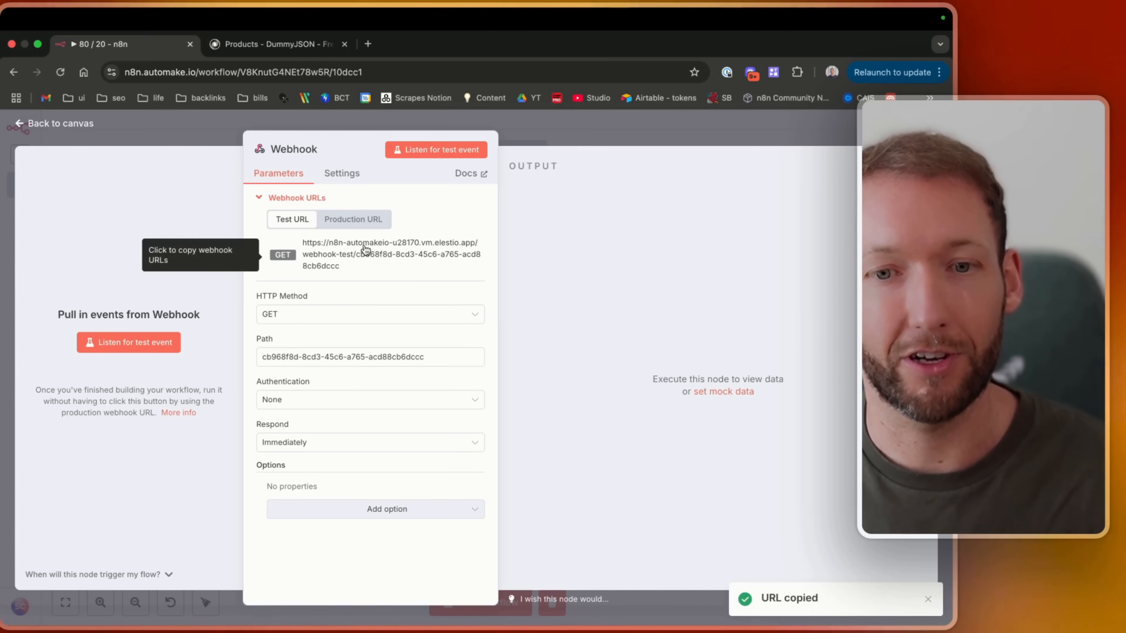
# Open Postman in a new tab and open the Test Webhook POST request in the Tests collection.
pyautogui.click(368, 44)
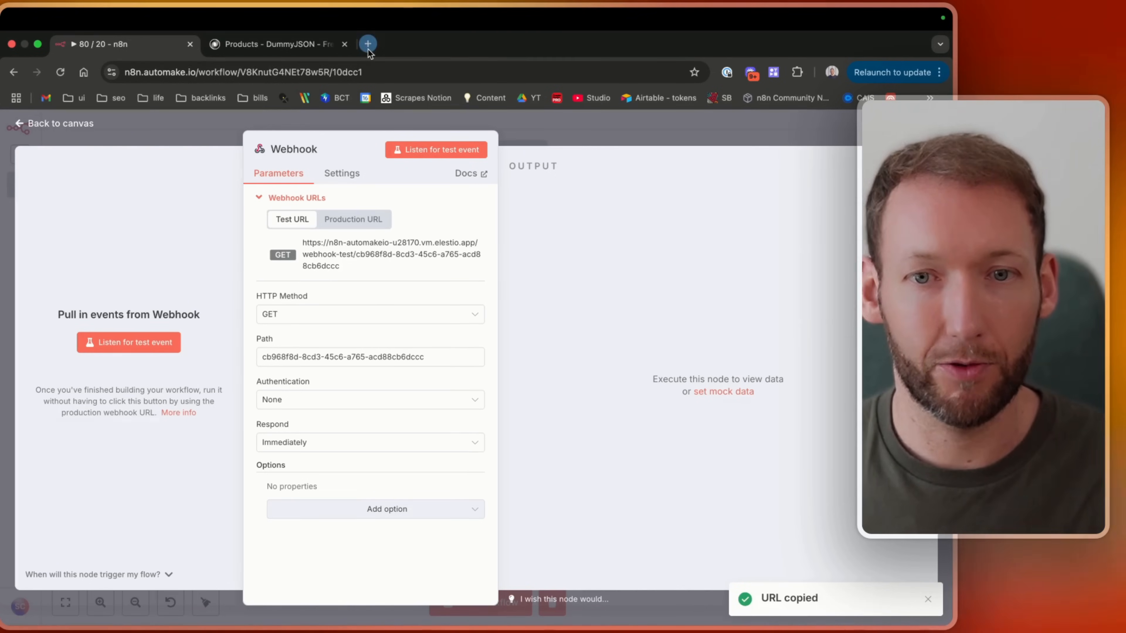
pyautogui.write('POST')
pyautogui.press('Return')
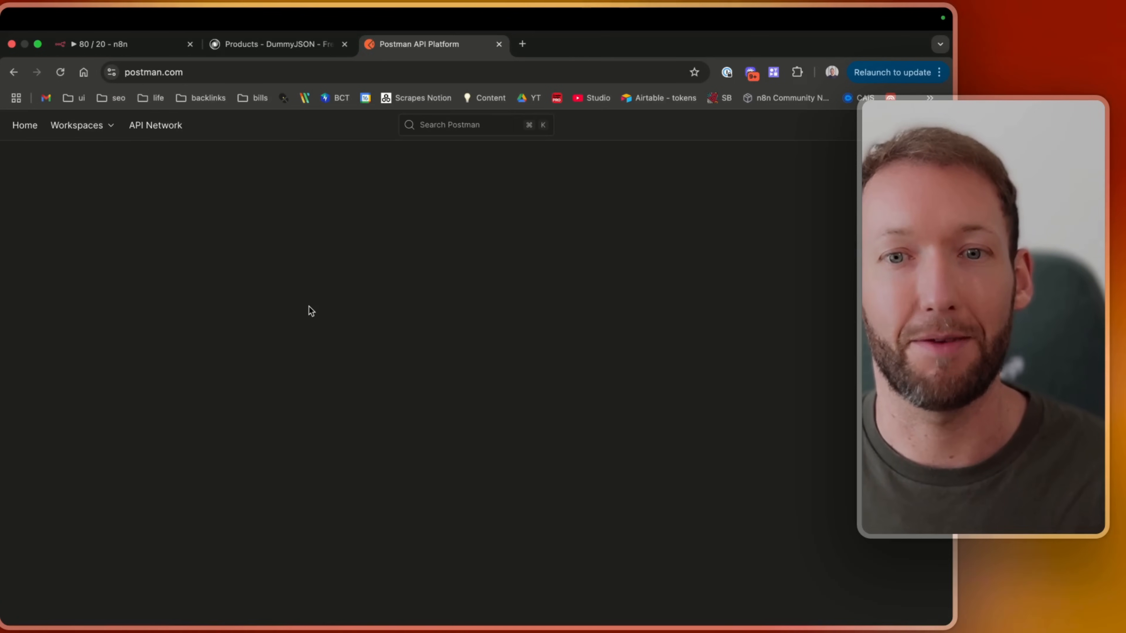
pyautogui.click(775, 211)
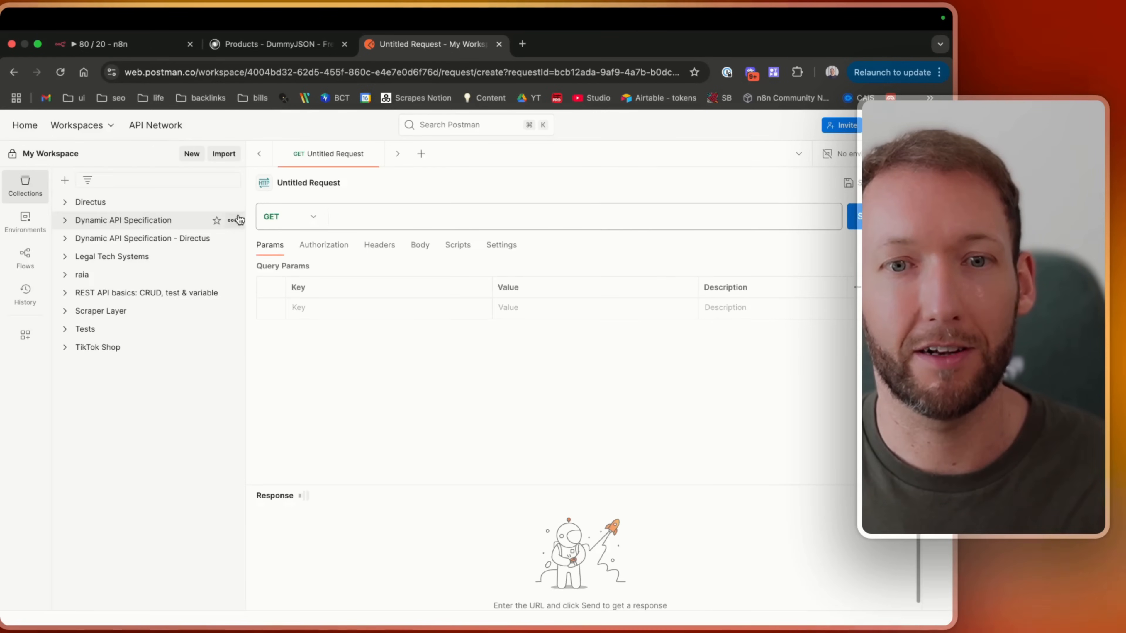
pyautogui.click(85, 329)
pyautogui.click(119, 347)
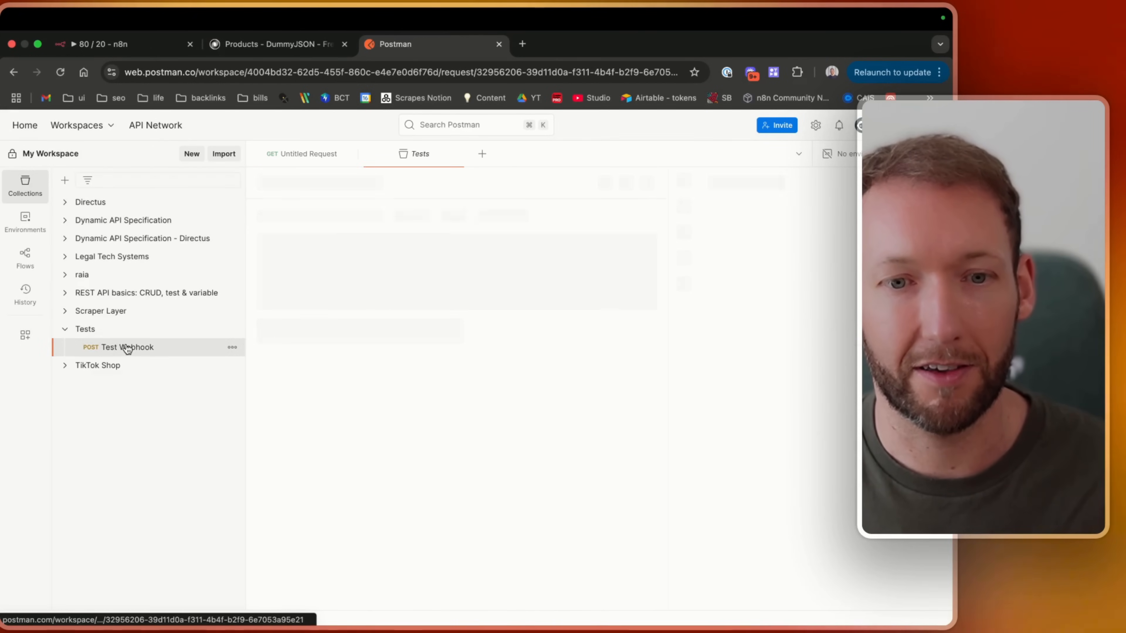
# Paste the copied webhook test URL as the Postman request URL.
pyautogui.click(410, 216)
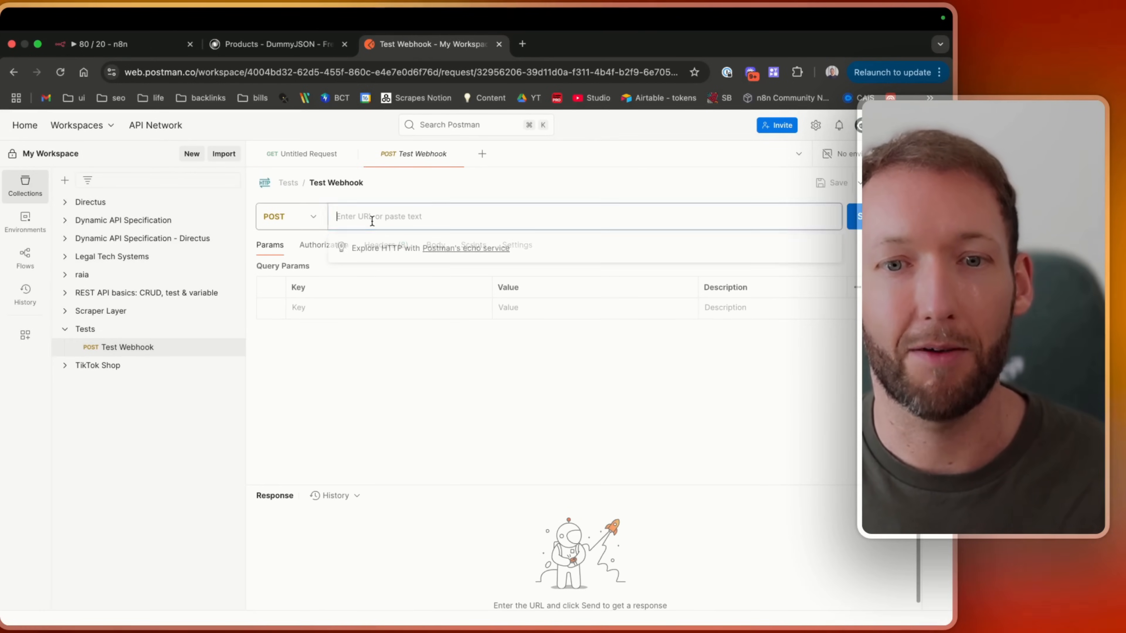
pyautogui.press('super+v')
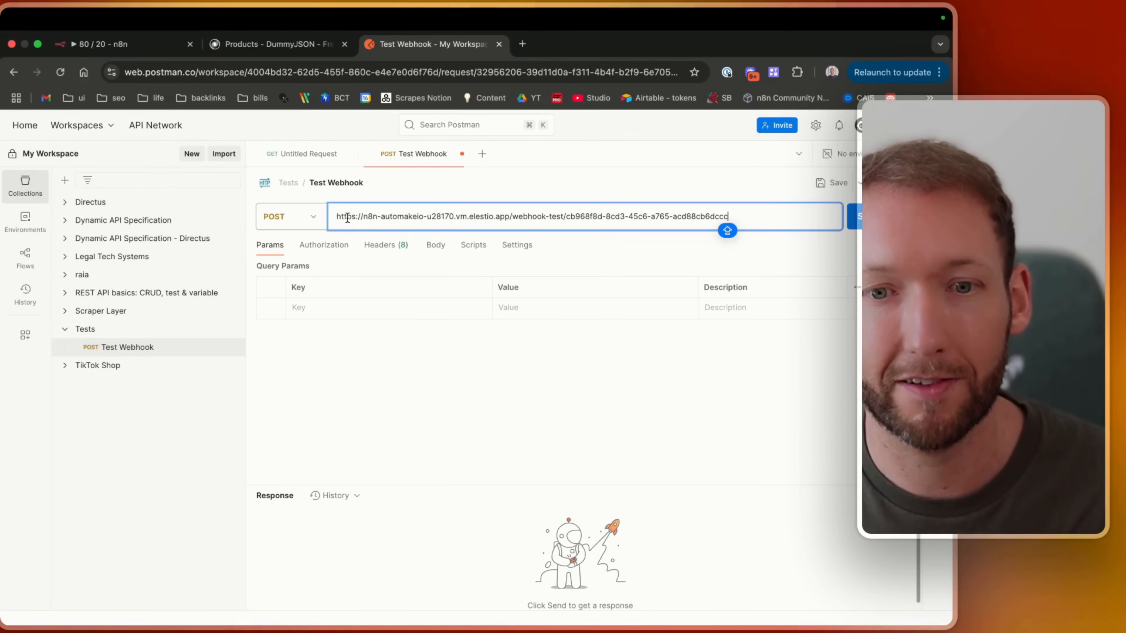
pyautogui.moveTo(348, 218); pyautogui.dragTo(775, 221)
pyautogui.click(775, 222)
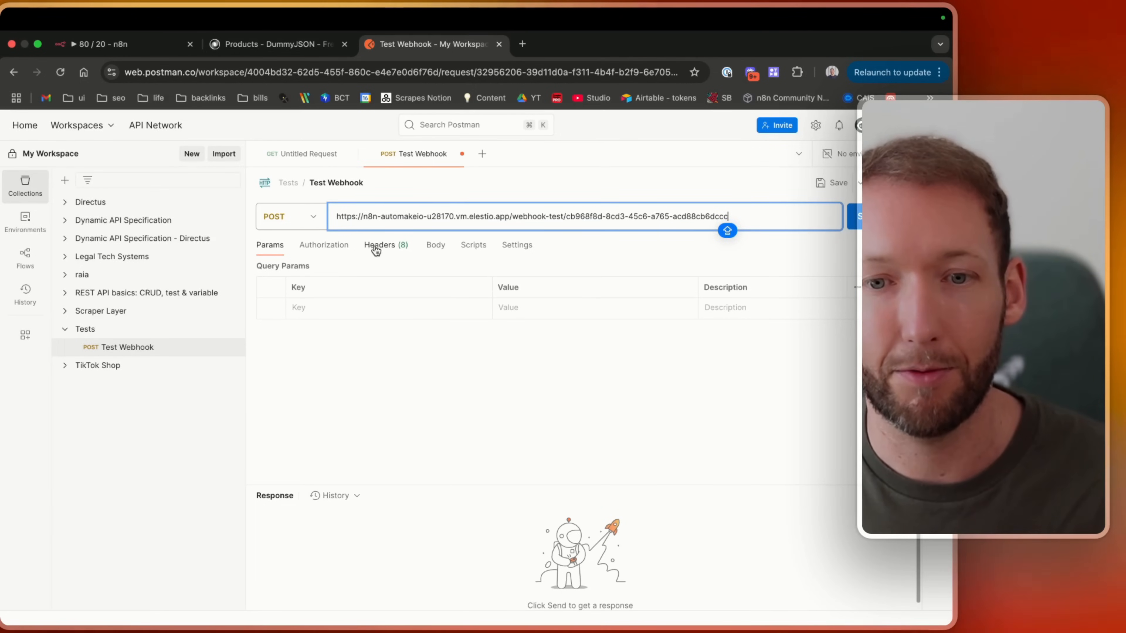
# Give the request a form-data body with key Test and value Hello.
pyautogui.click(438, 249)
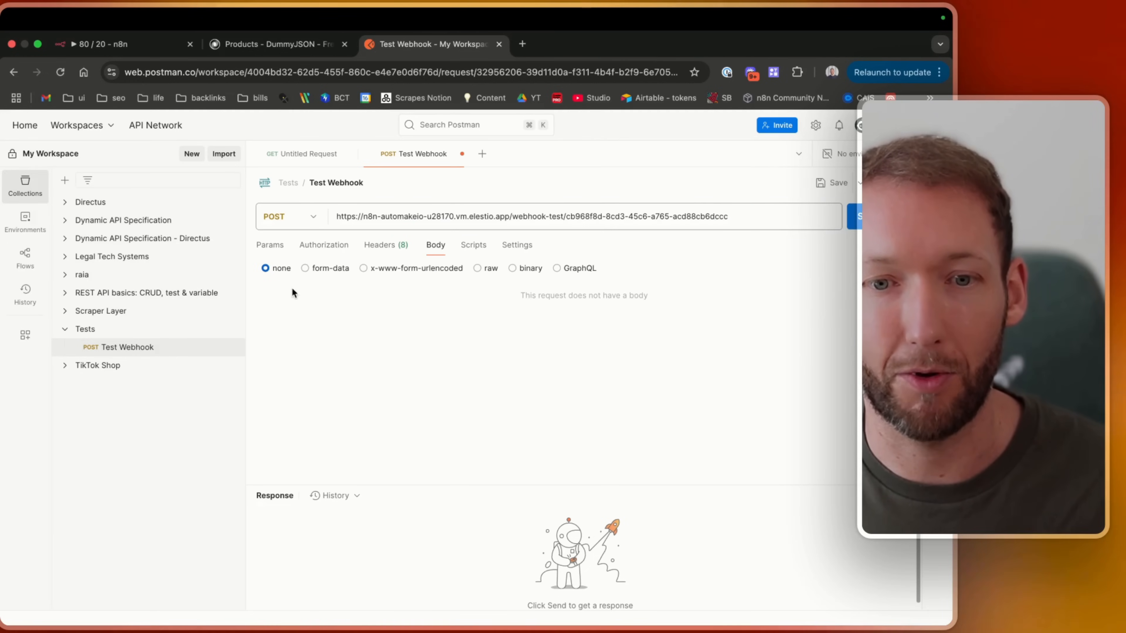
pyautogui.click(299, 313)
pyautogui.write('Test')
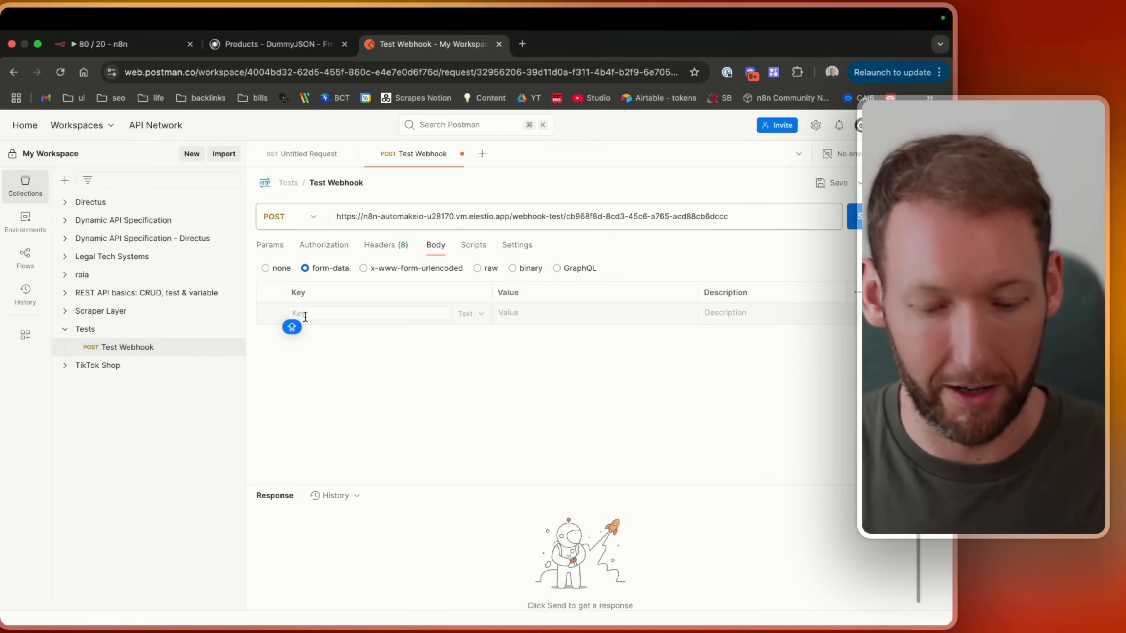
pyautogui.press('Tab')
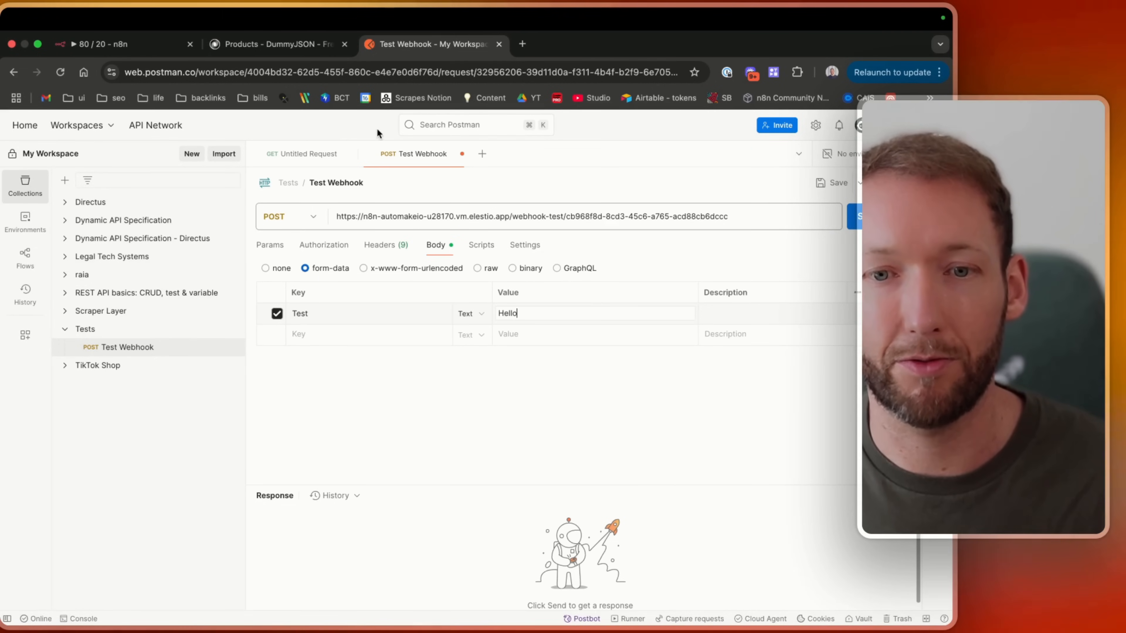
# Try sending the POST request from Postman while the Webhook node listens for a test event.
pyautogui.click(91, 44)
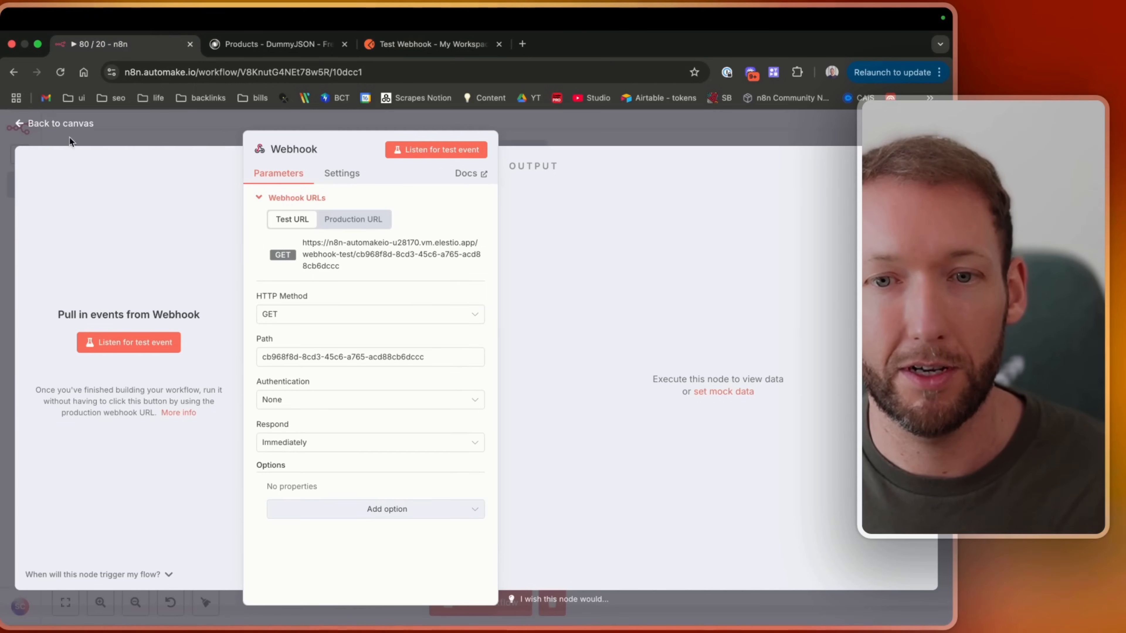
pyautogui.click(110, 131)
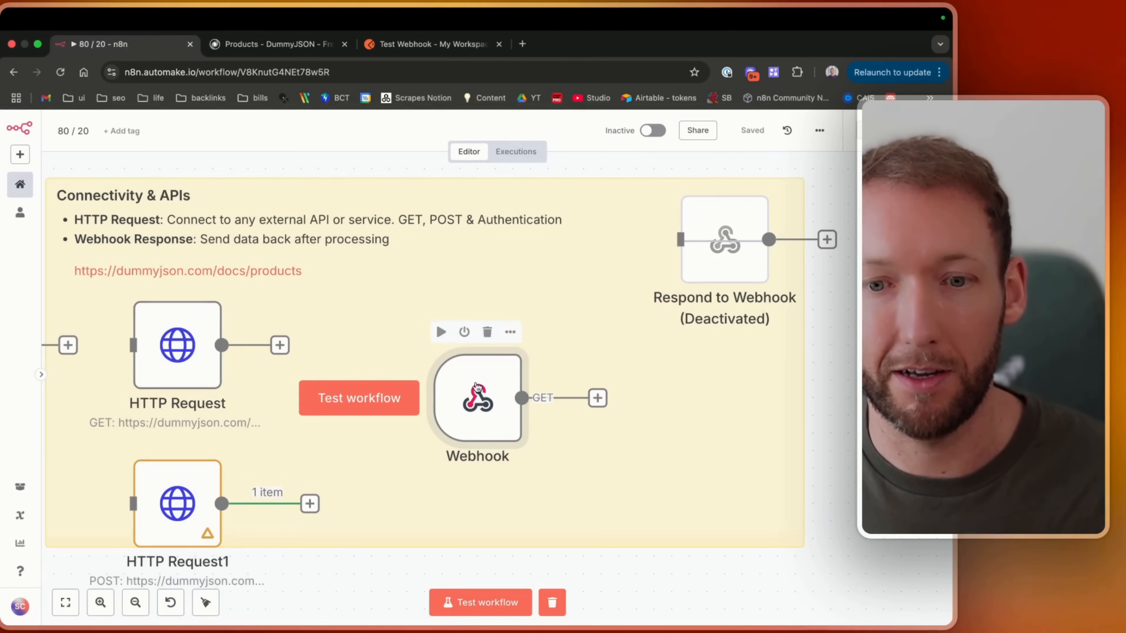
pyautogui.doubleClick(466, 426)
pyautogui.click(450, 141)
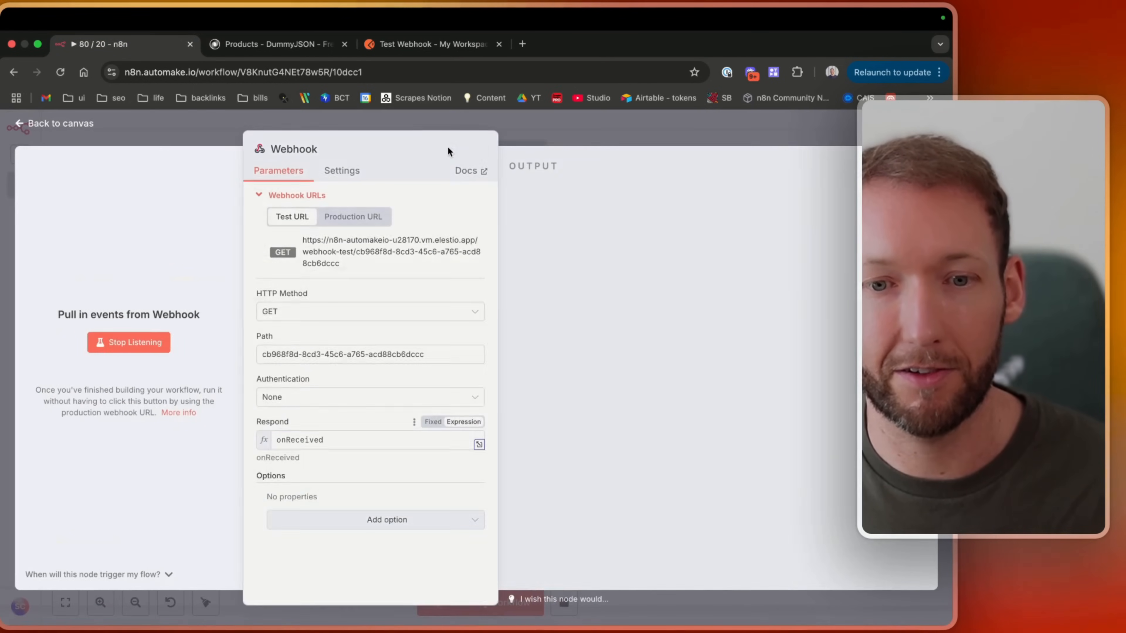
pyautogui.click(399, 50)
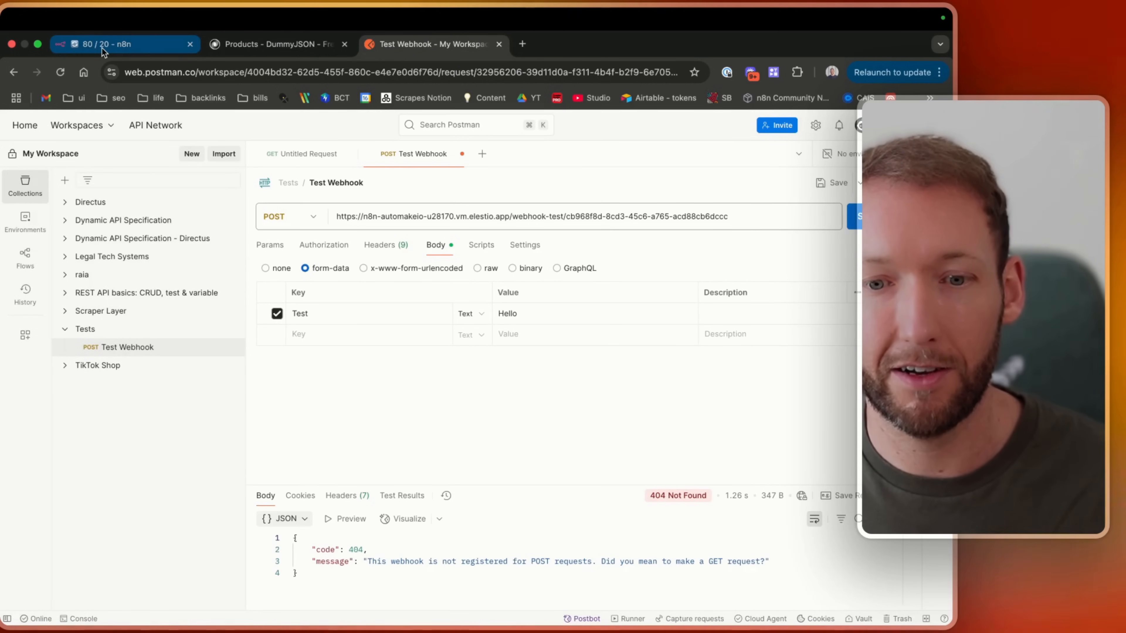
pyautogui.moveTo(531, 561); pyautogui.dragTo(690, 570)
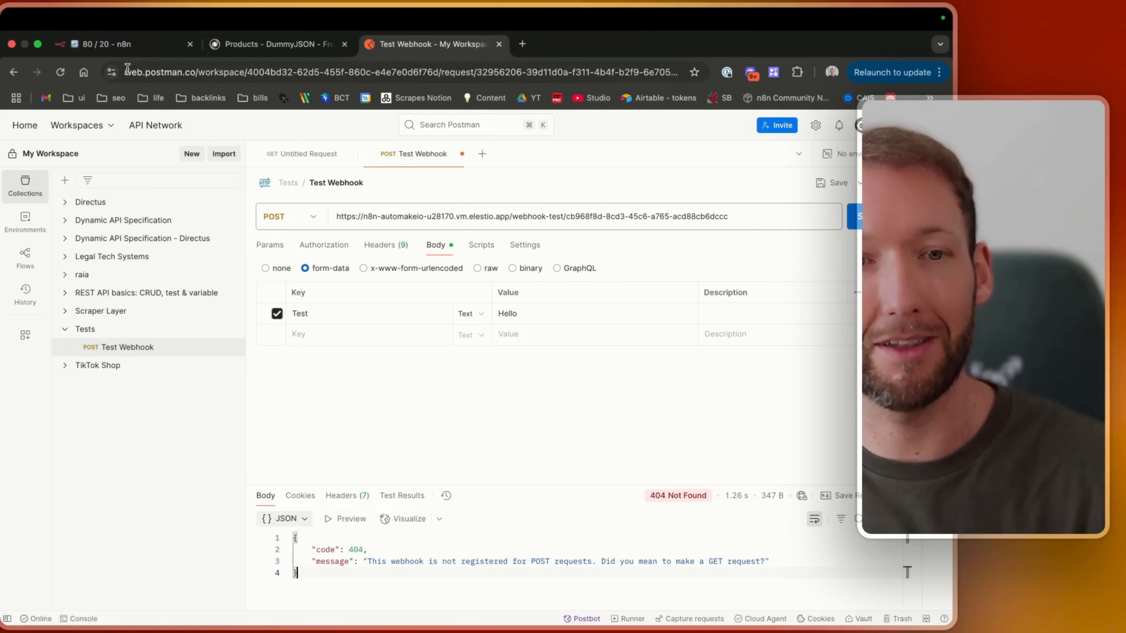
# Stop listening on the Webhook node and set its HTTP Method to POST.
pyautogui.click(102, 42)
pyautogui.click(141, 131)
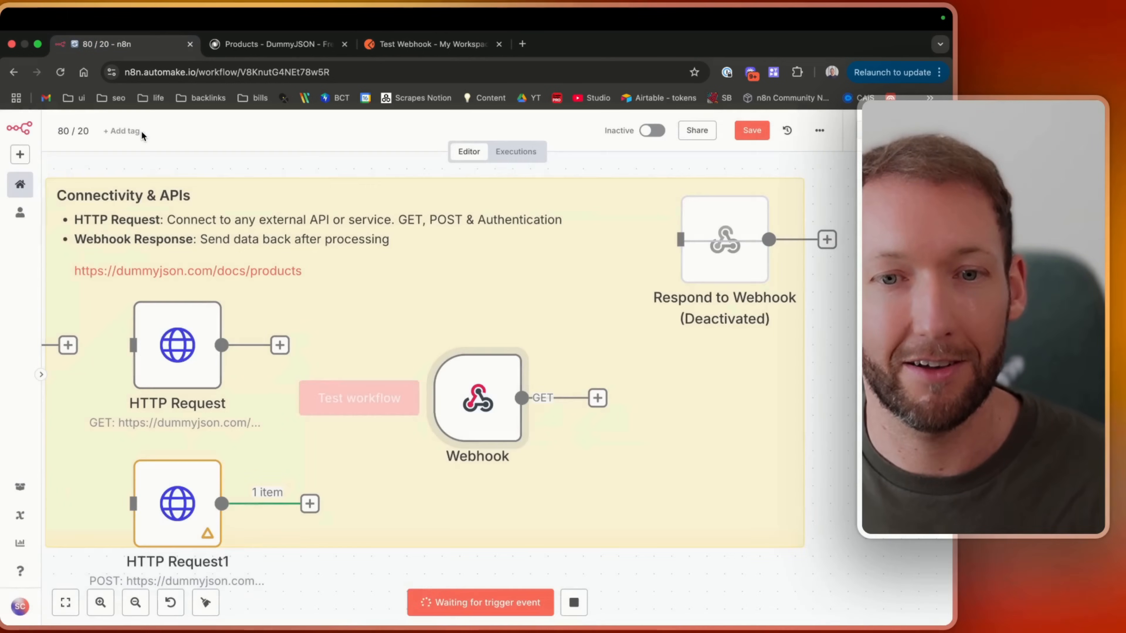
pyautogui.doubleClick(486, 405)
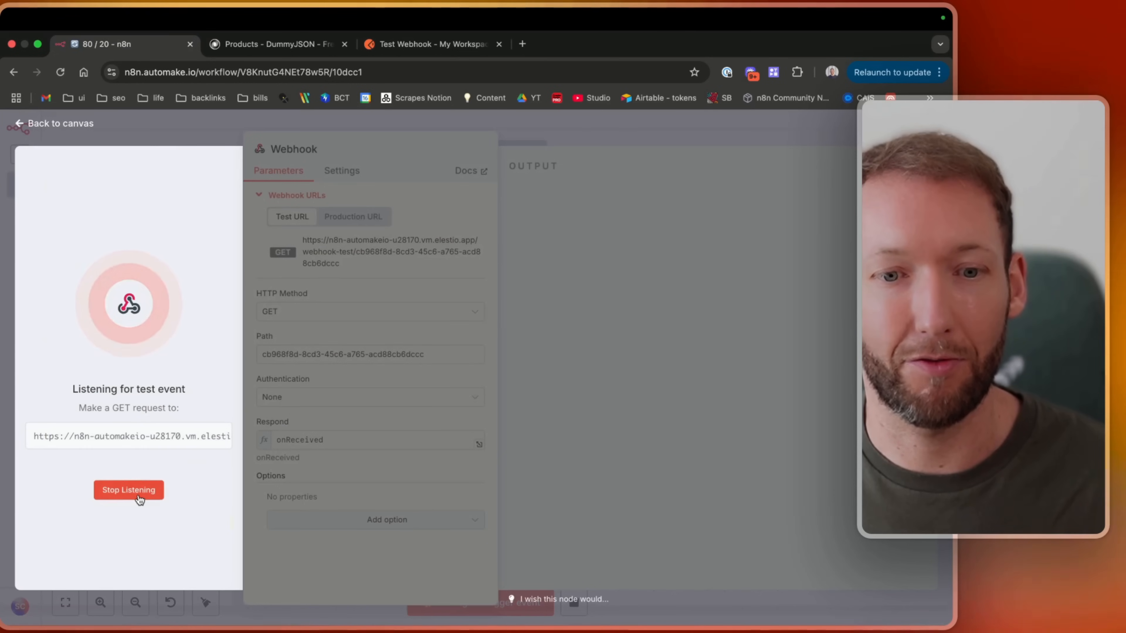
pyautogui.click(134, 488)
pyautogui.click(328, 316)
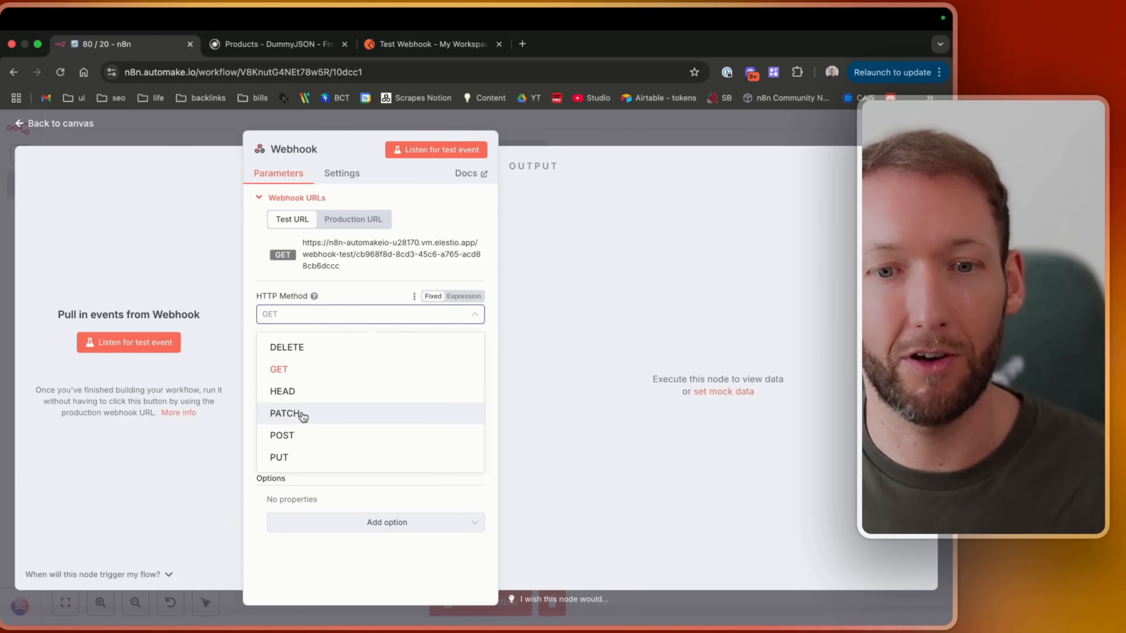
pyautogui.click(304, 436)
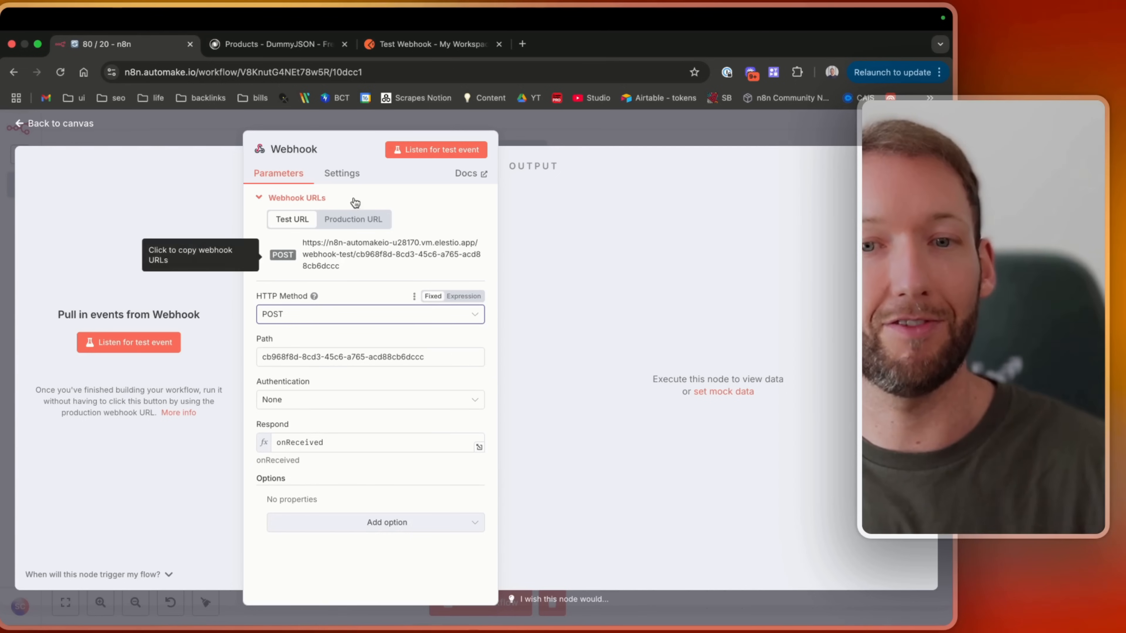
# Copy the webhook test URL again and replace the Postman request URL with it.
pyautogui.click(388, 246)
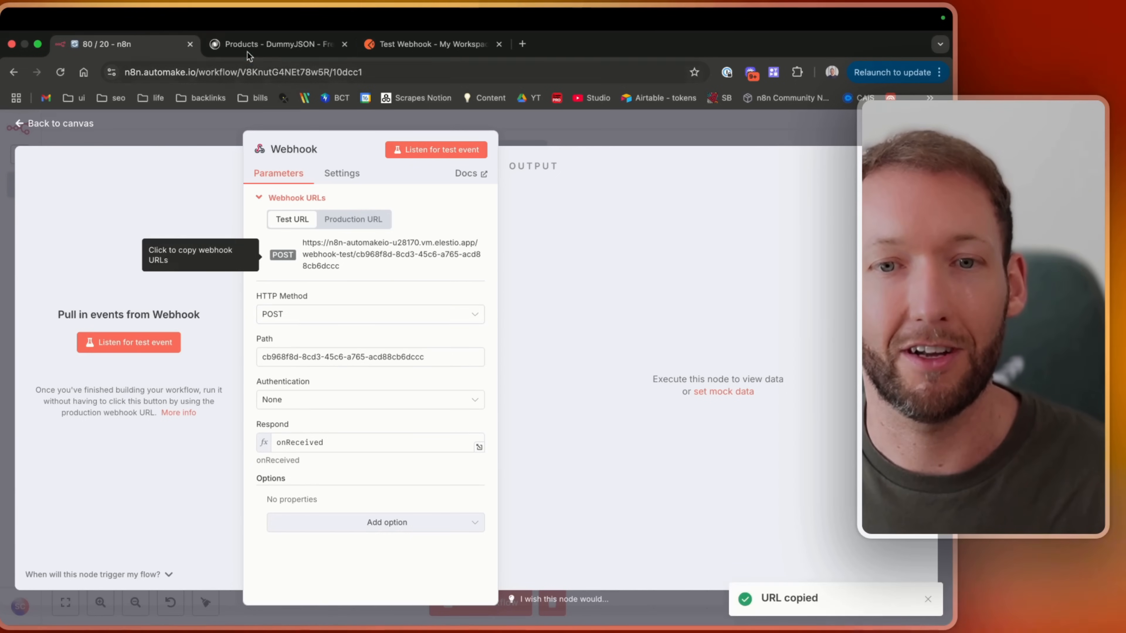
pyautogui.click(396, 38)
pyautogui.click(673, 206)
pyautogui.press('super+a')
pyautogui.press('super+v')
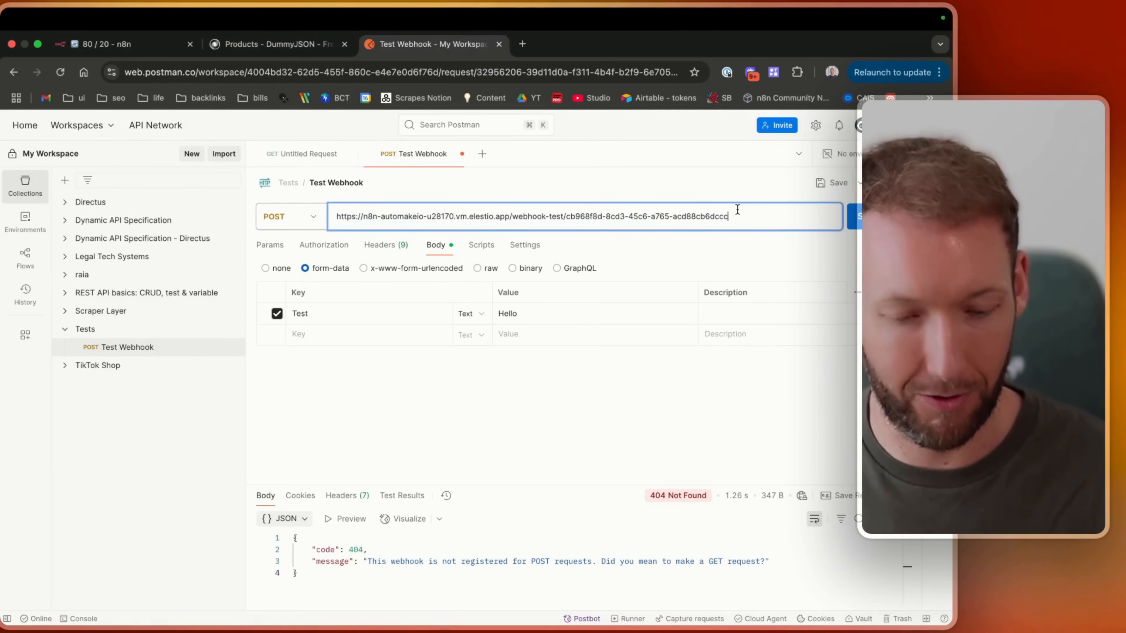
# Listen for a test event on the Webhook node and send the POST request from Postman.
pyautogui.click(126, 45)
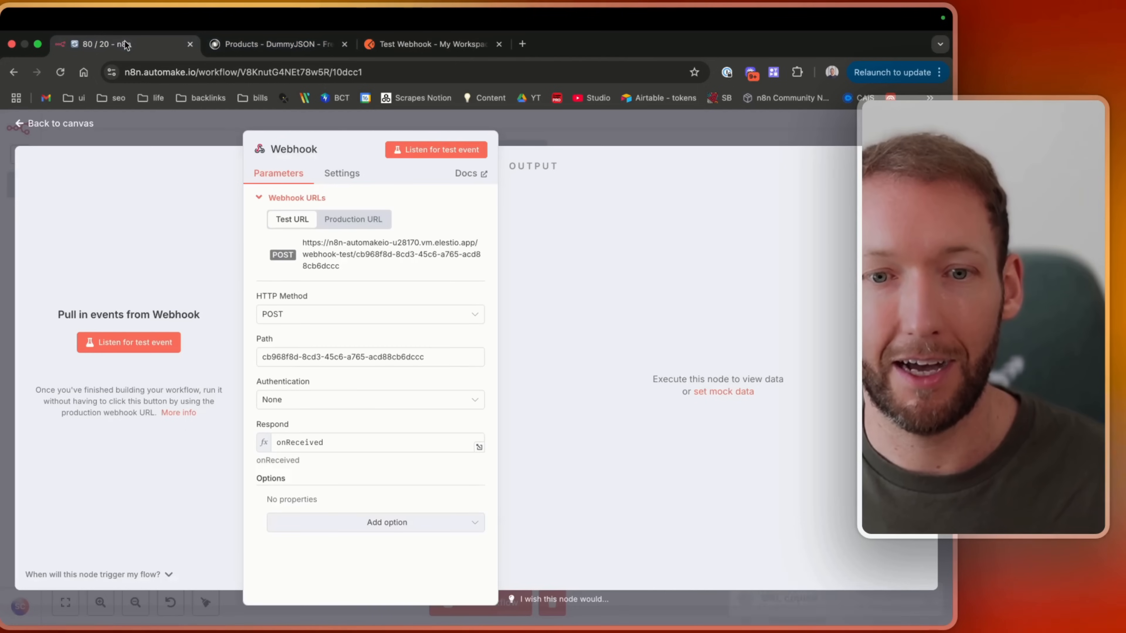
pyautogui.click(411, 151)
pyautogui.click(424, 46)
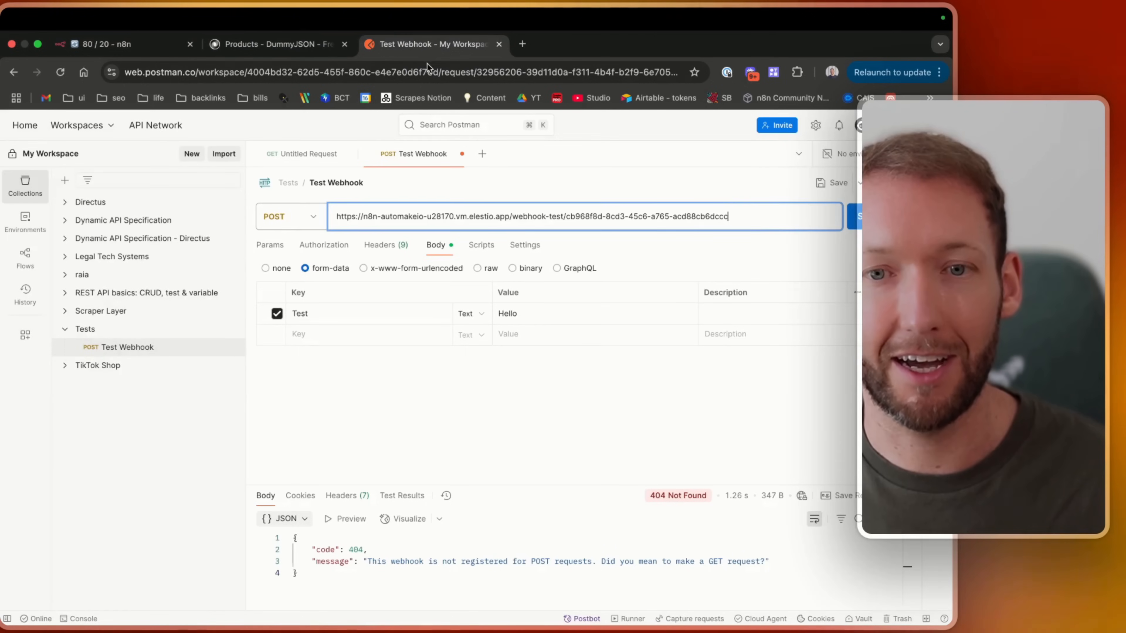
pyautogui.click(856, 225)
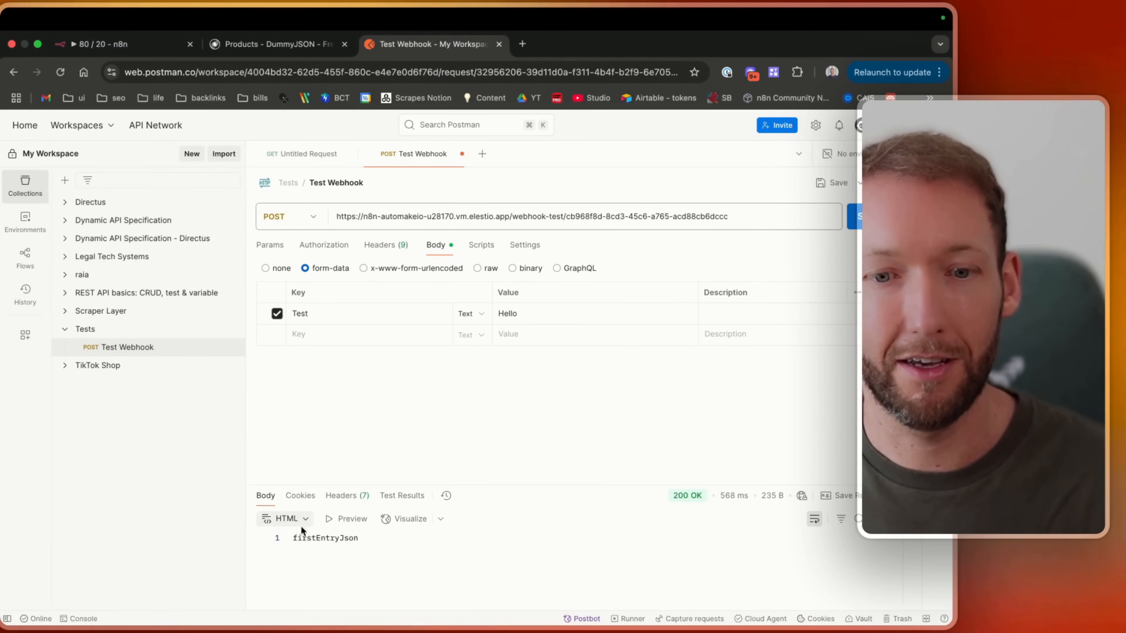
# Examine the headers and body in the Webhook node's output.
pyautogui.click(126, 44)
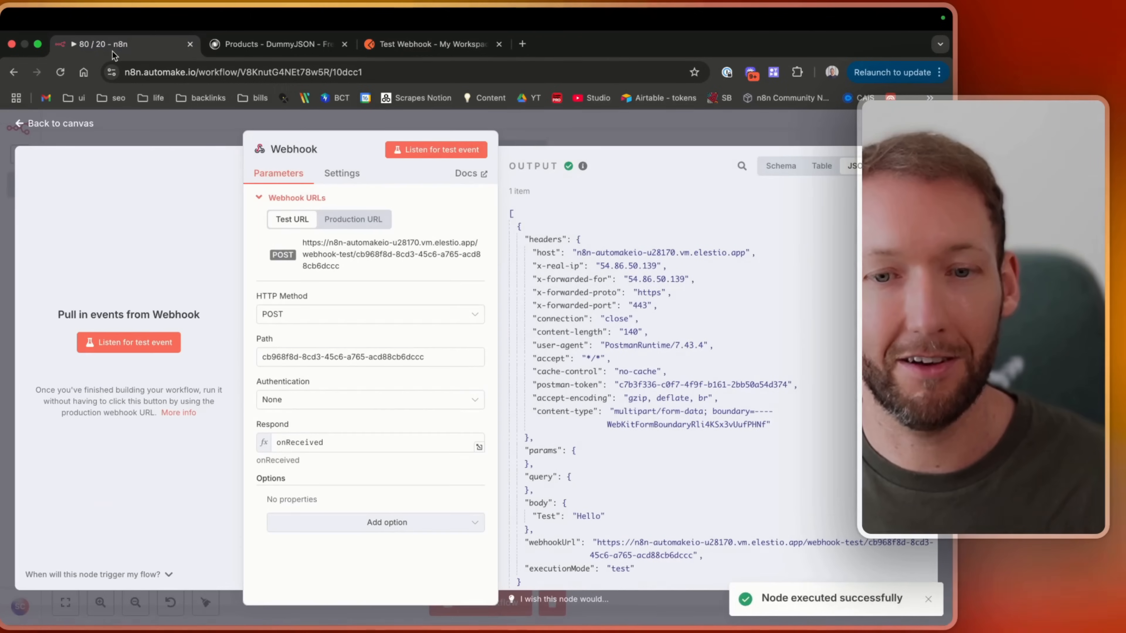
pyautogui.scroll(2, 583, 254)
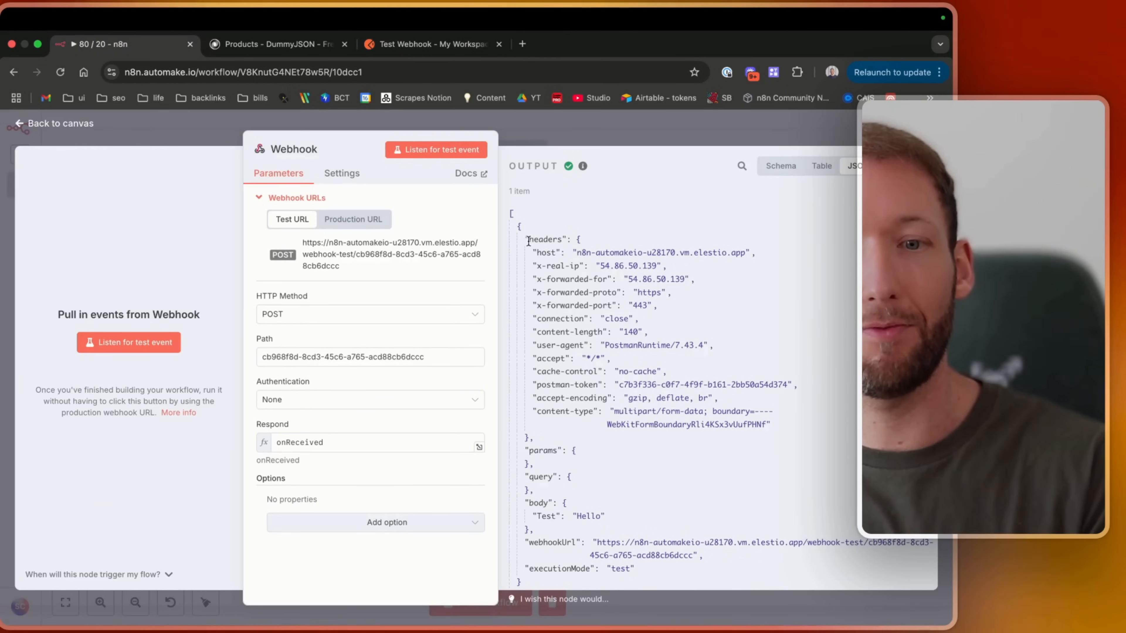
pyautogui.moveTo(530, 239); pyautogui.dragTo(613, 399)
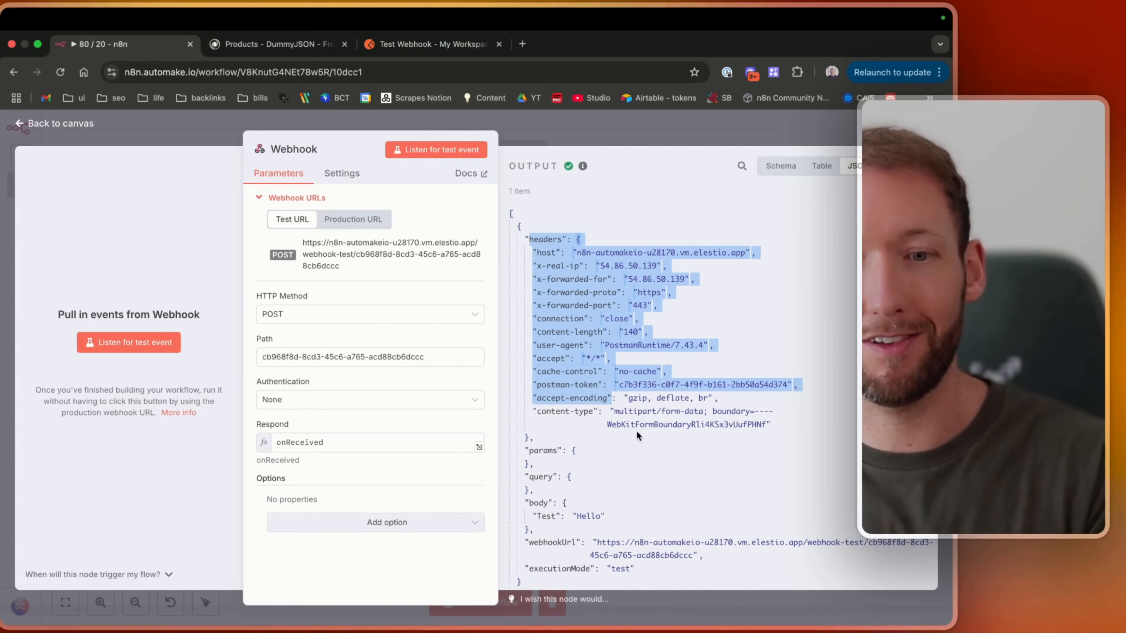
pyautogui.scroll(-1, 625, 419)
pyautogui.click(550, 386)
pyautogui.scroll(-1, 551, 386)
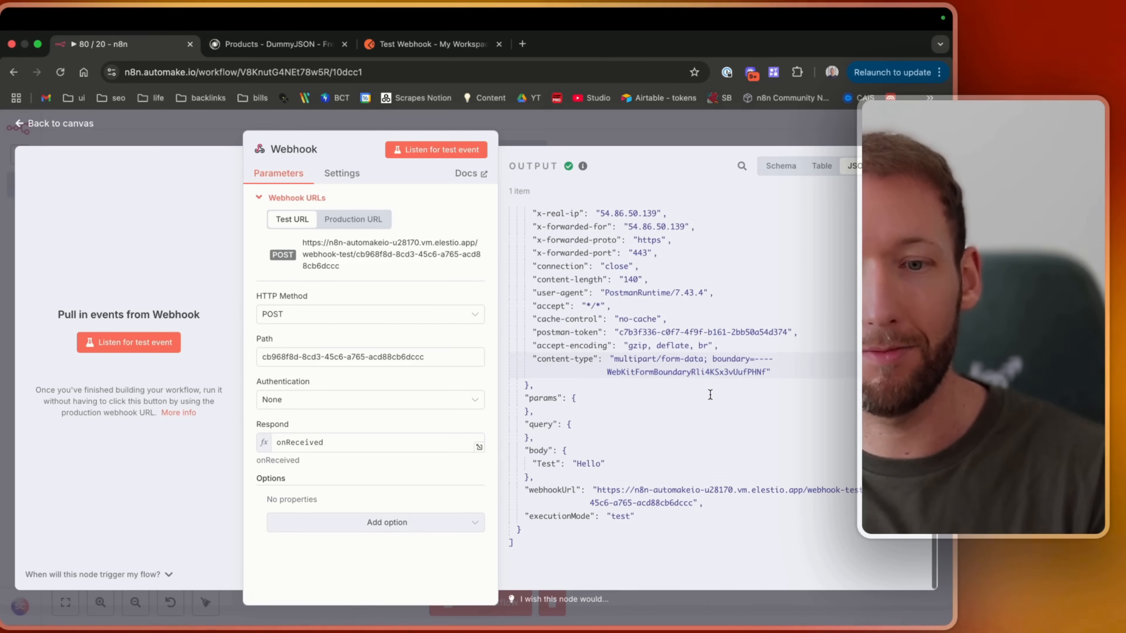
# Review the Webhook output's body in table view and return to the canvas.
pyautogui.moveTo(525, 448); pyautogui.dragTo(589, 492)
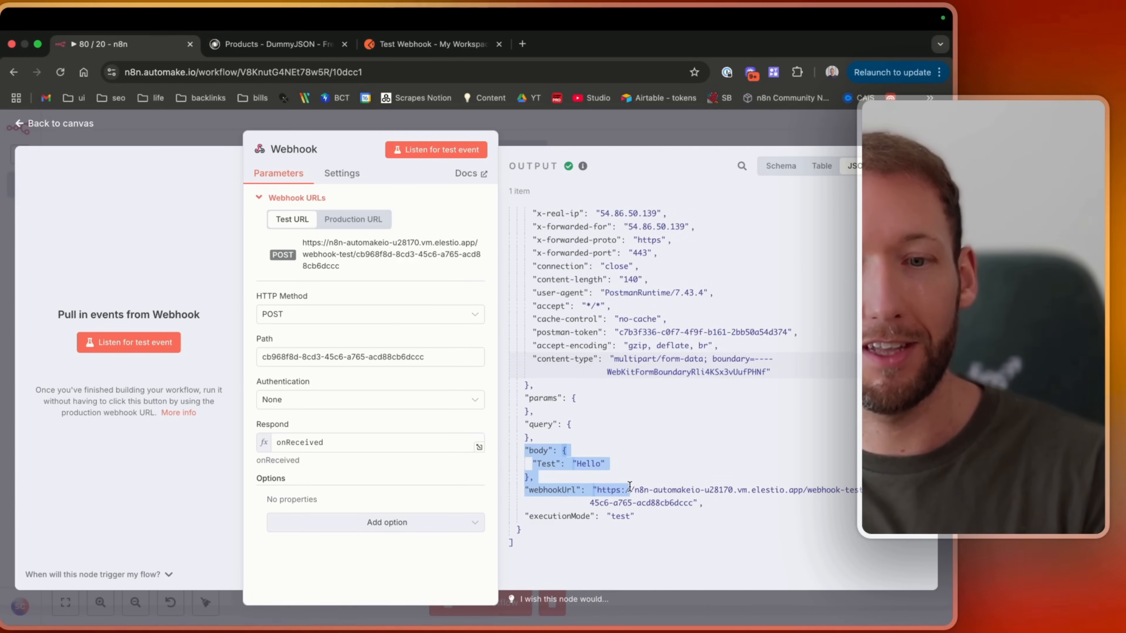
pyautogui.click(822, 165)
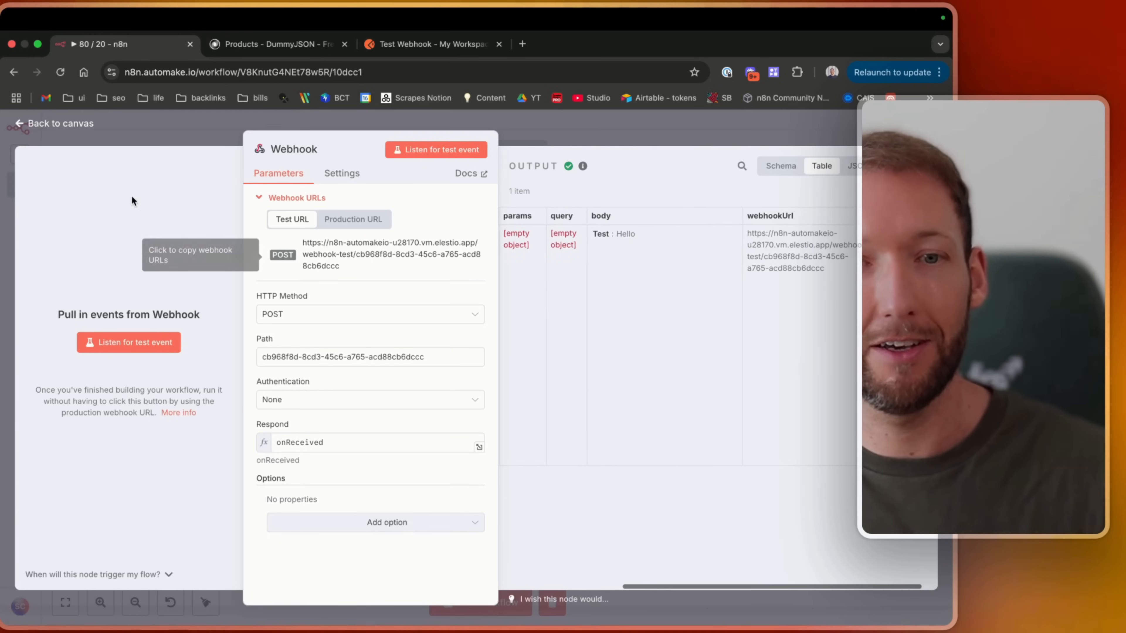
pyautogui.click(57, 123)
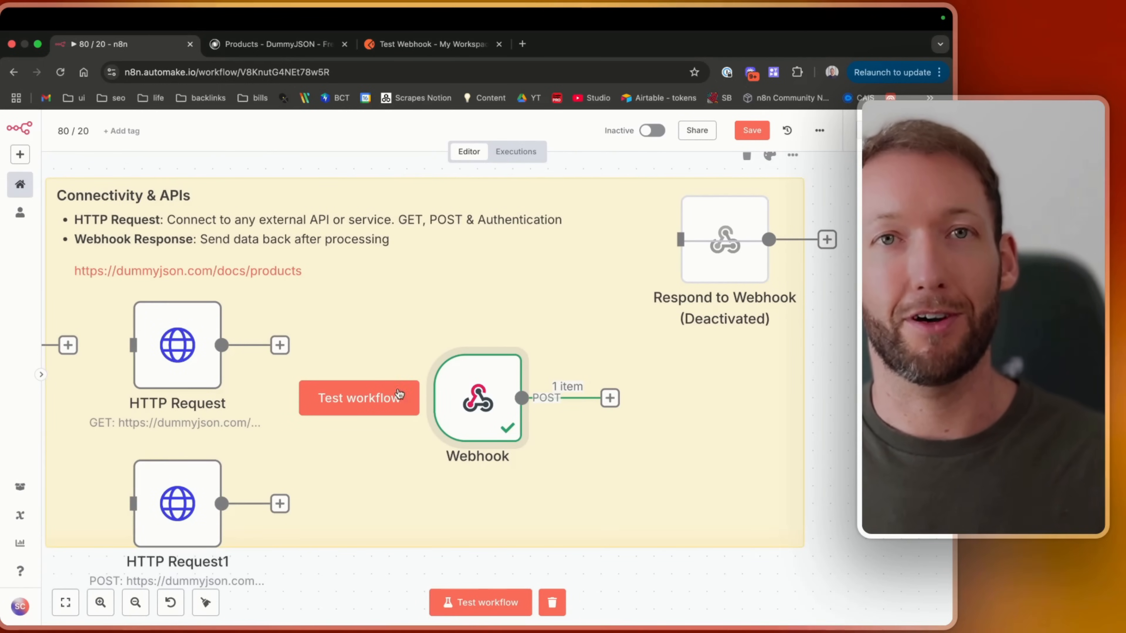
# Connect the Respond to Webhook node after the Webhook node and activate it.
pyautogui.moveTo(480, 422); pyautogui.dragTo(444, 379)
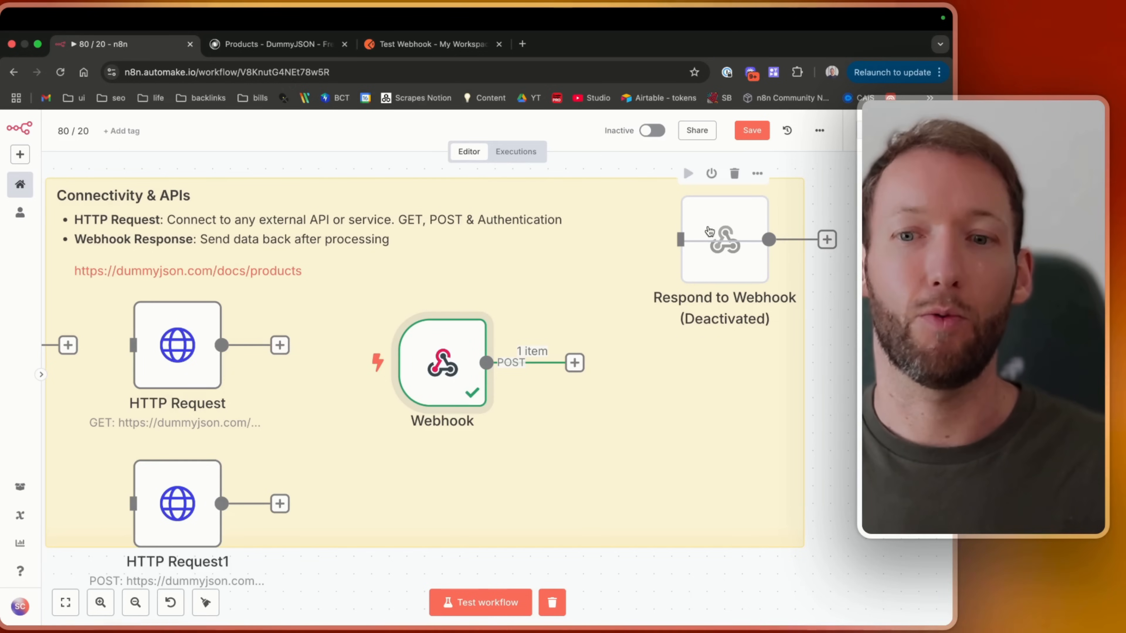
pyautogui.moveTo(710, 231); pyautogui.dragTo(631, 366)
pyautogui.press('d')
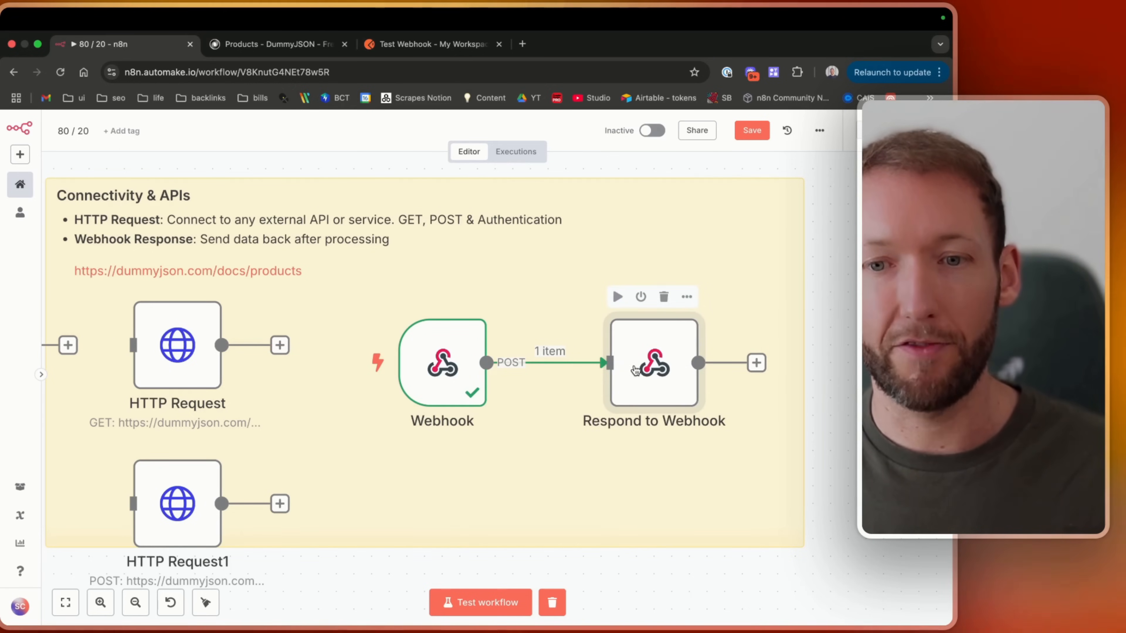
# Open the Respond to Webhook node and browse its Respond With options.
pyautogui.doubleClick(634, 370)
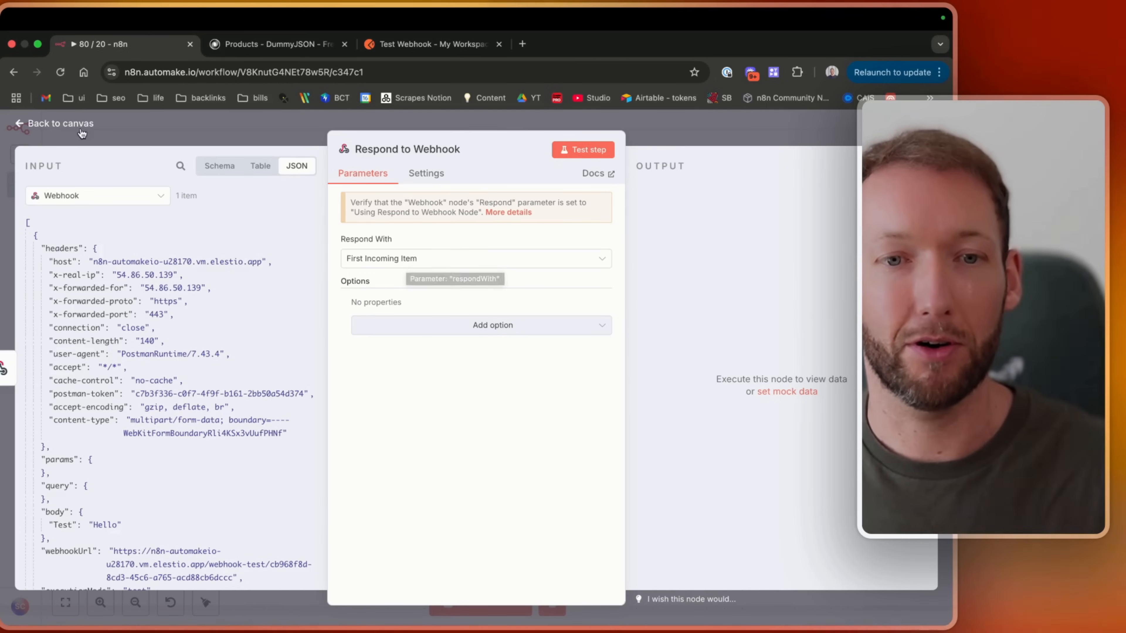
pyautogui.press('Escape')
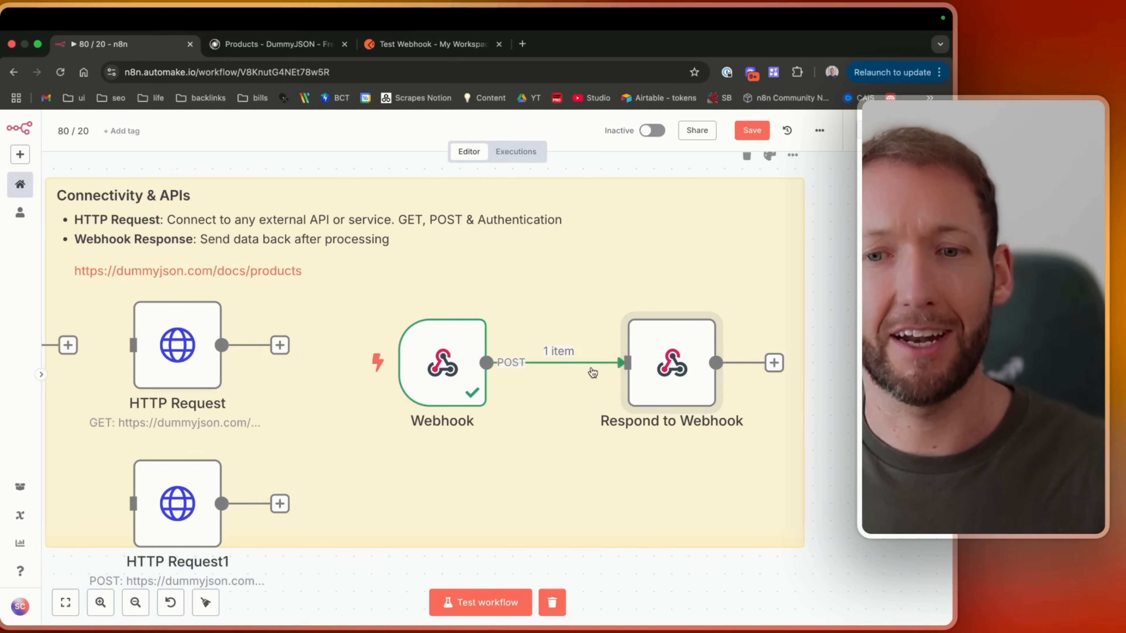
pyautogui.doubleClick(672, 362)
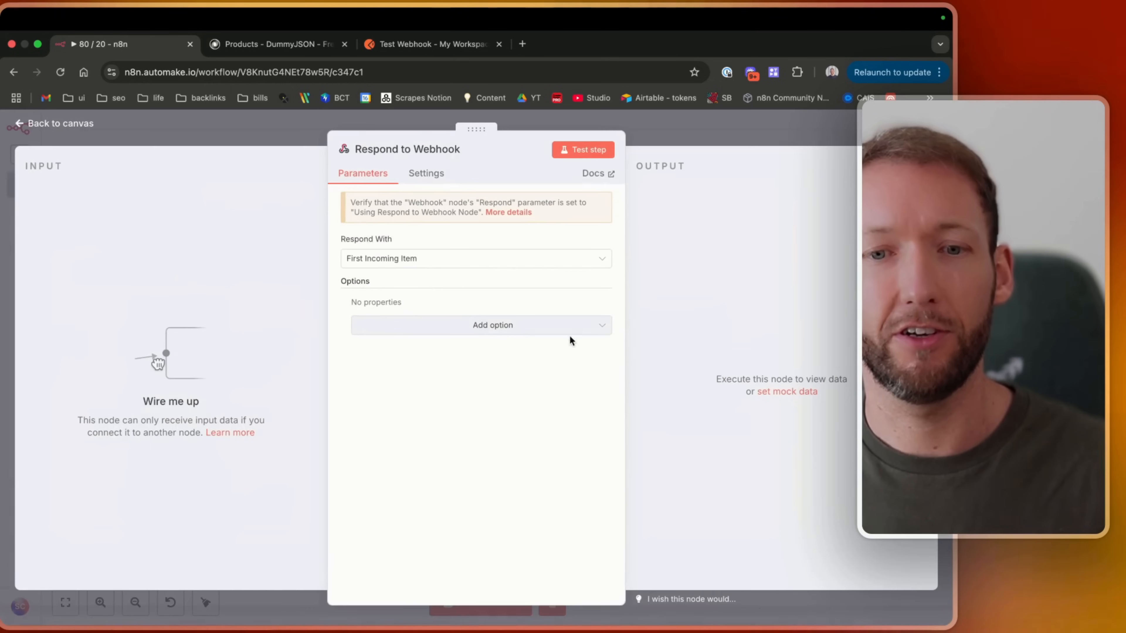
pyautogui.click(409, 260)
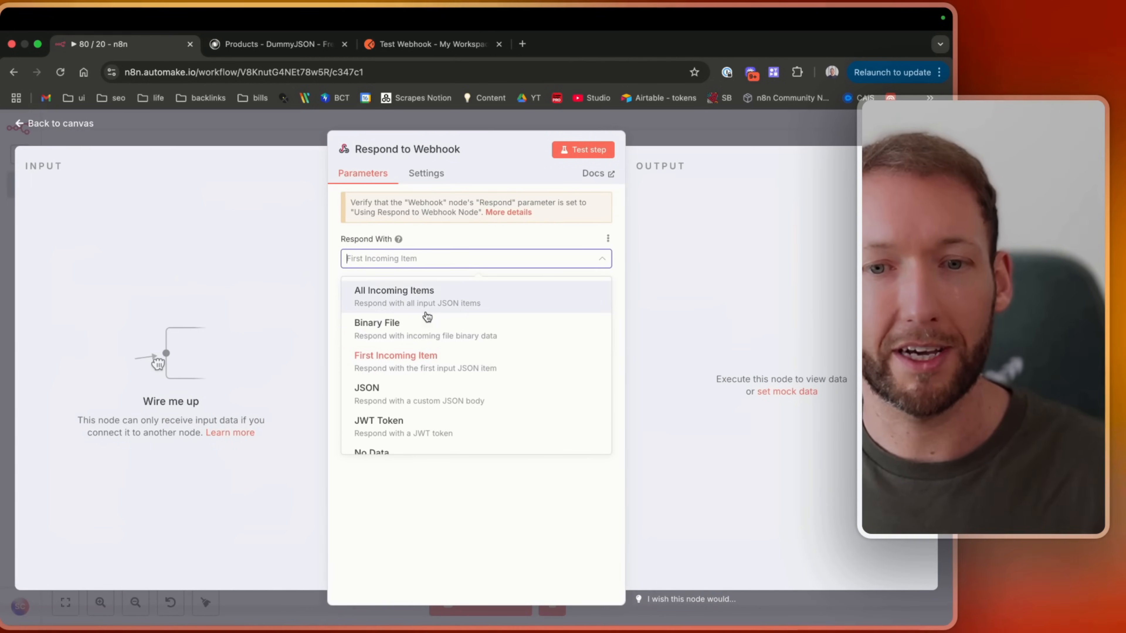
pyautogui.click(420, 373)
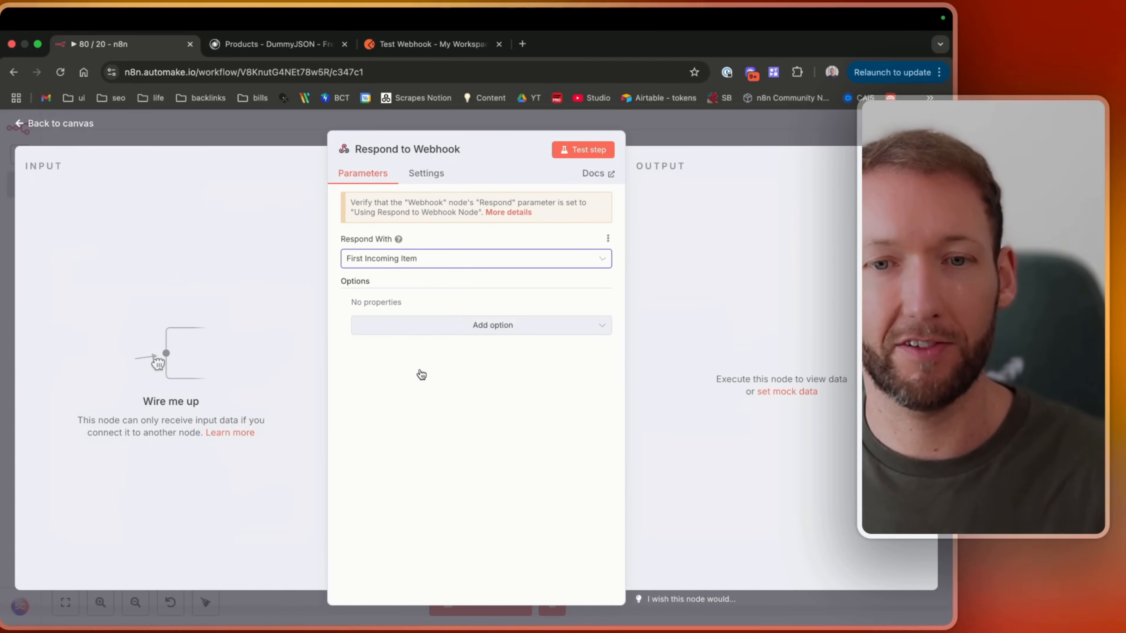
pyautogui.click(435, 261)
pyautogui.scroll(-5, 437, 388)
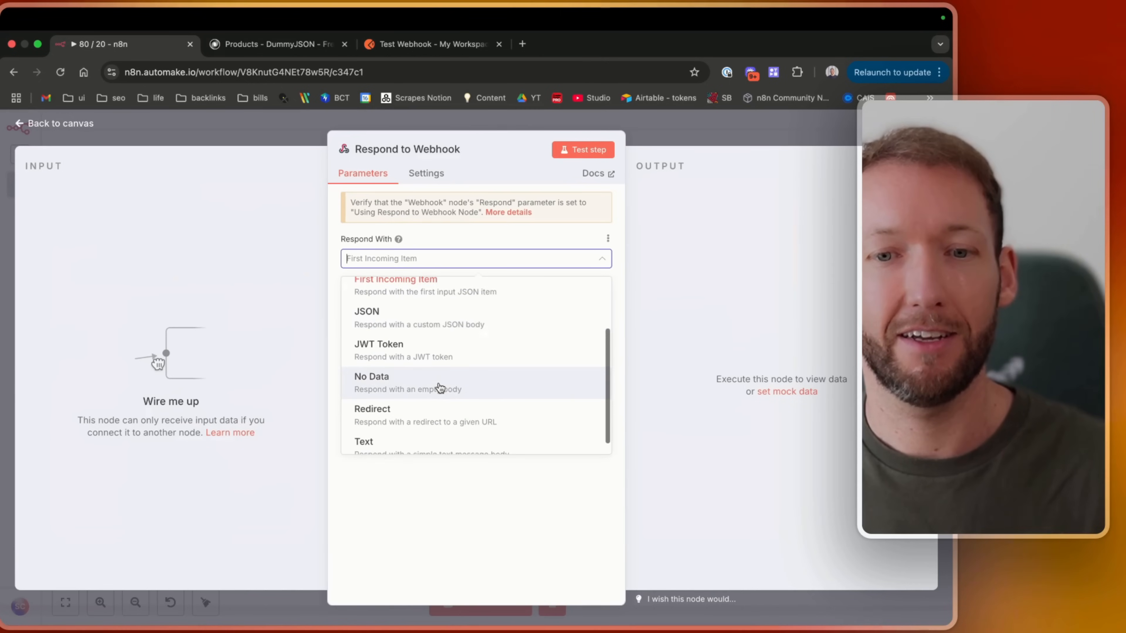
pyautogui.scroll(5, 439, 382)
pyautogui.click(48, 122)
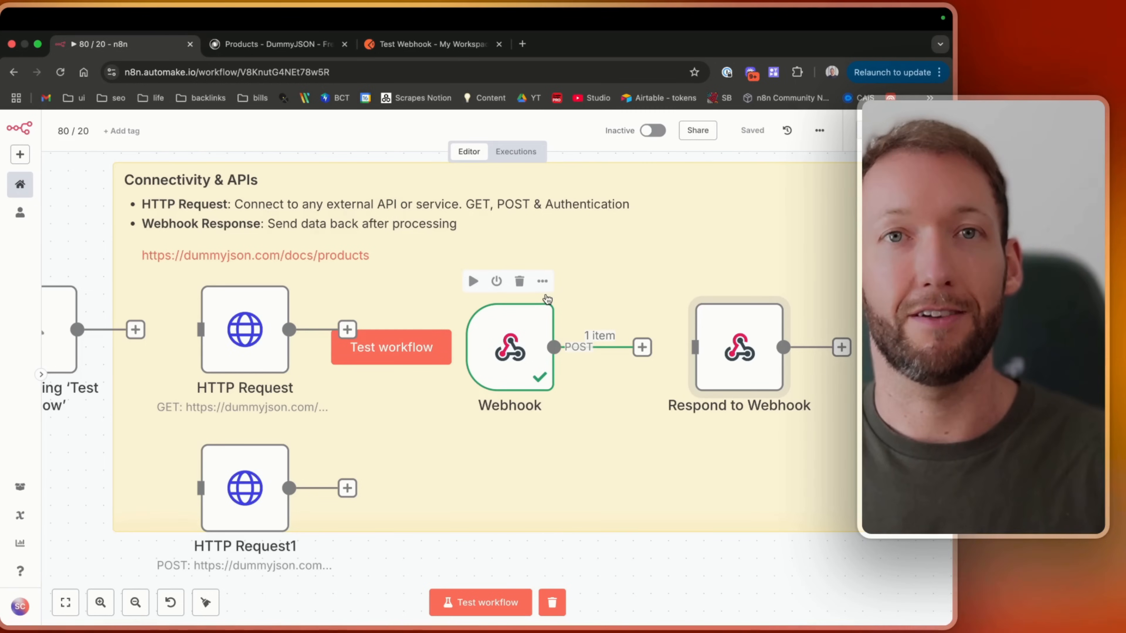
# Pan through the workflow canvas to review the other sections.
pyautogui.scroll(-10, 548, 300)
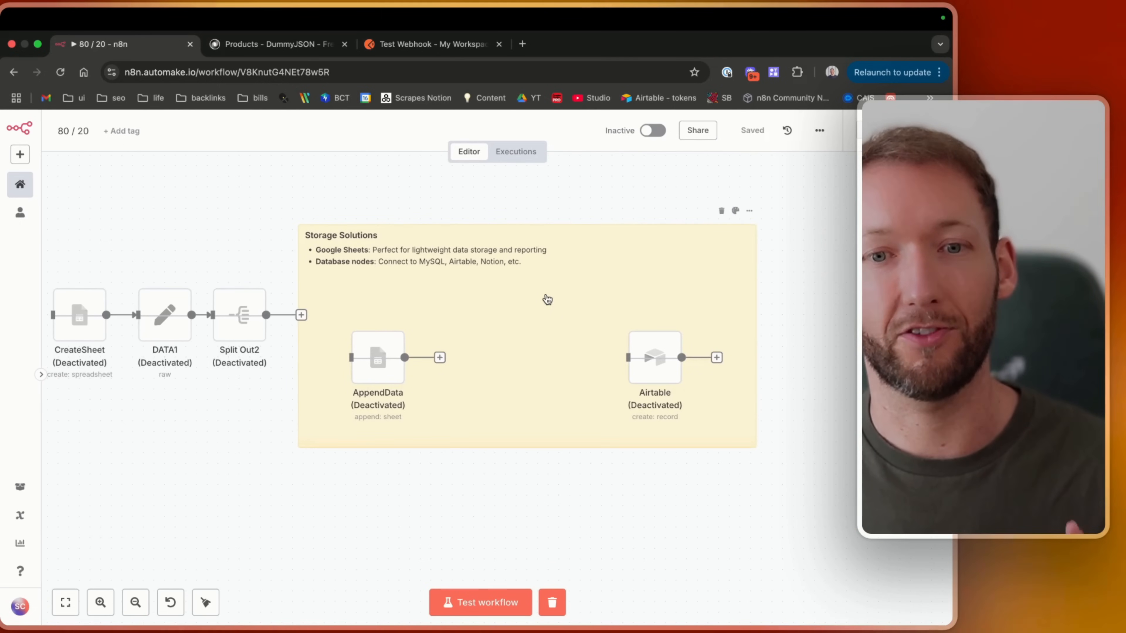
pyautogui.scroll(2, 547, 300)
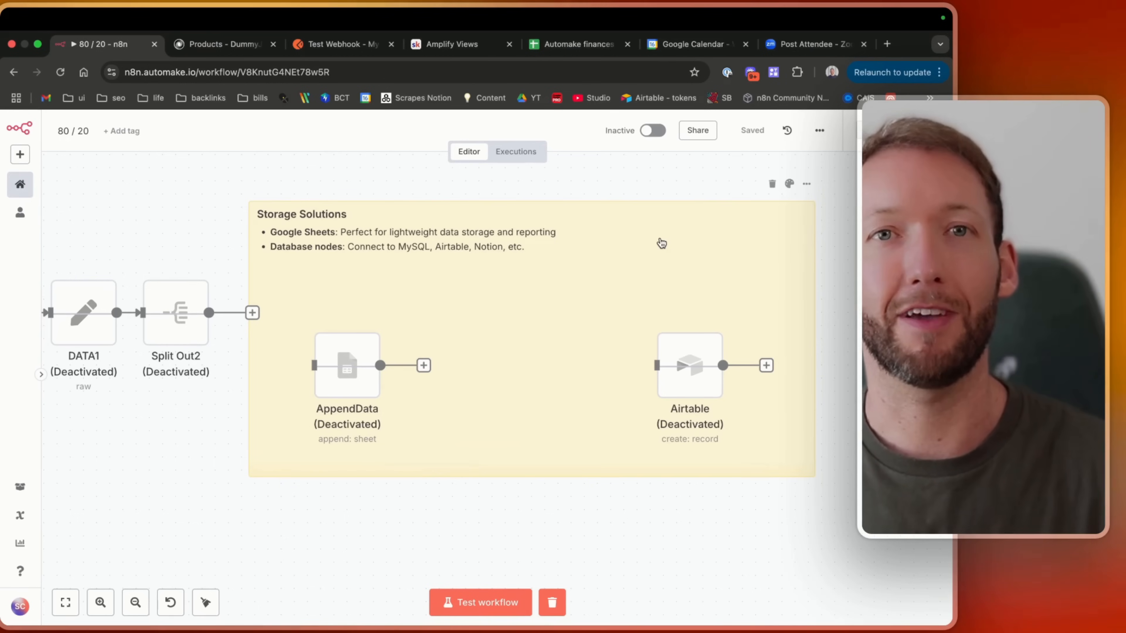
pyautogui.scroll(10, 661, 244)
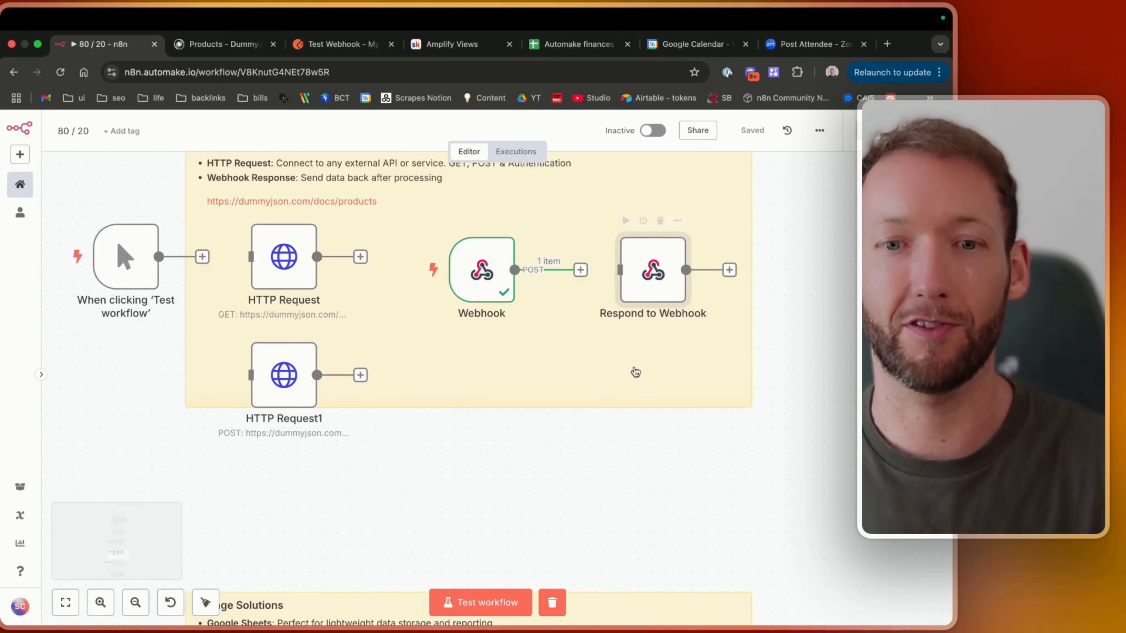
pyautogui.scroll(5, 472, 361)
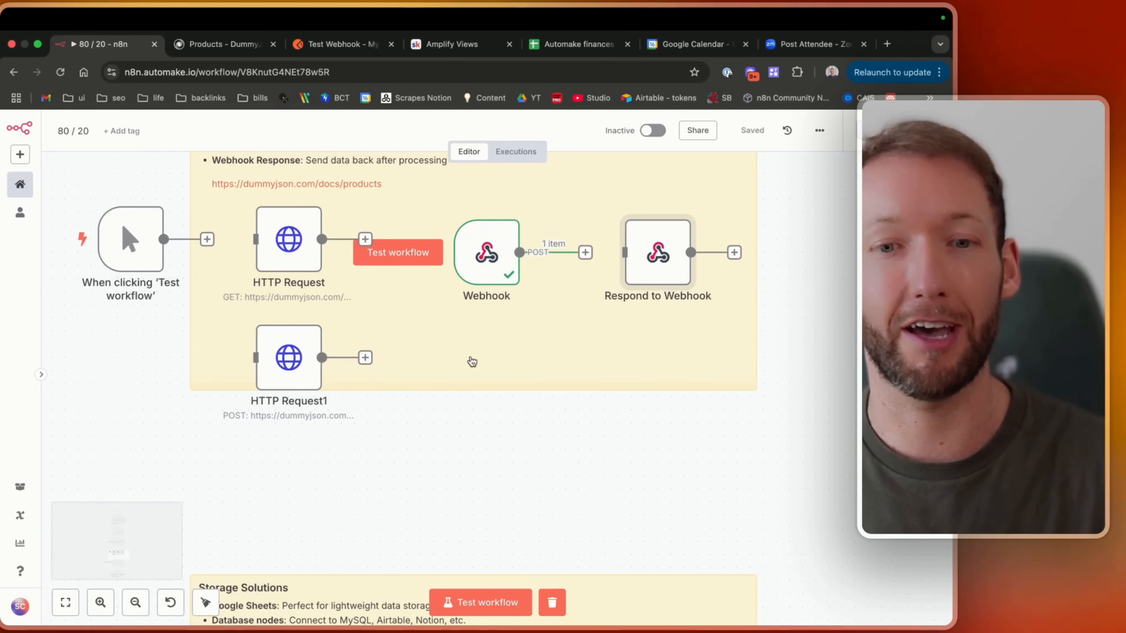
pyautogui.scroll(15, 488, 341)
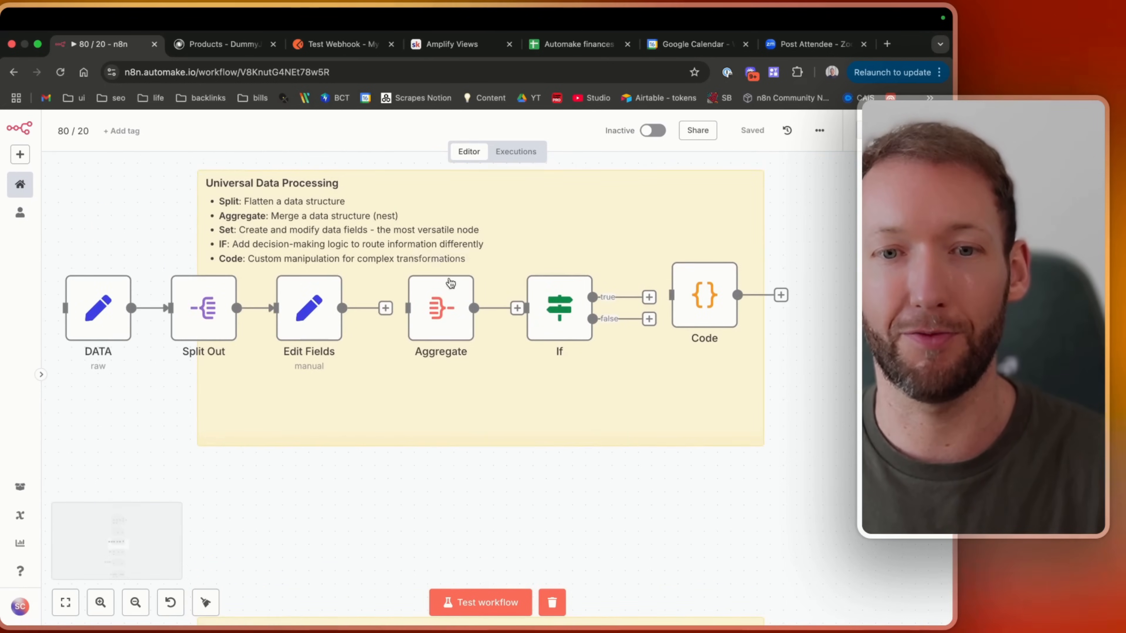
pyautogui.scroll(-15, 377, 309)
pyautogui.scroll(-20, 379, 309)
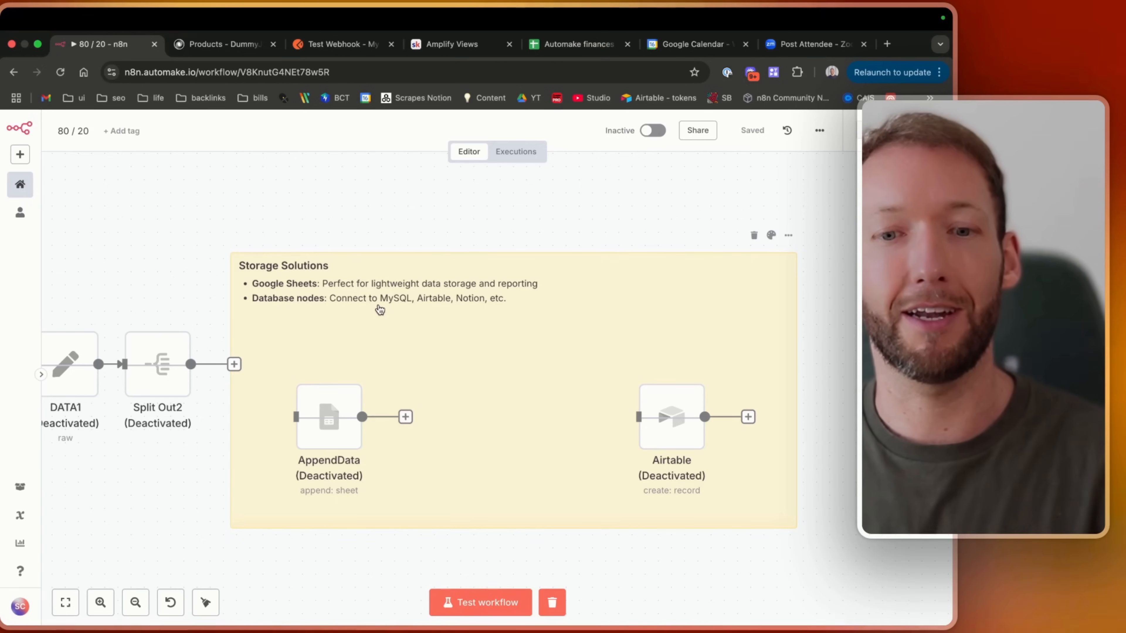
# Activate the AppendData and Airtable nodes in Storage Solutions and save the workflow.
pyautogui.hscroll(-2, 380, 313)
pyautogui.click(367, 337)
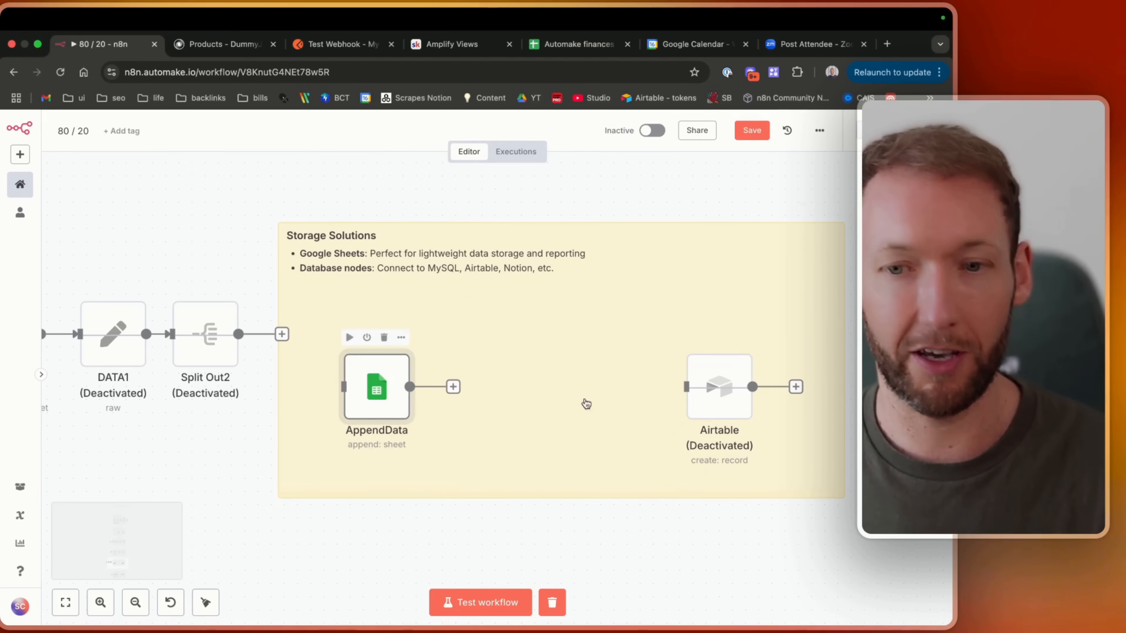
pyautogui.click(709, 337)
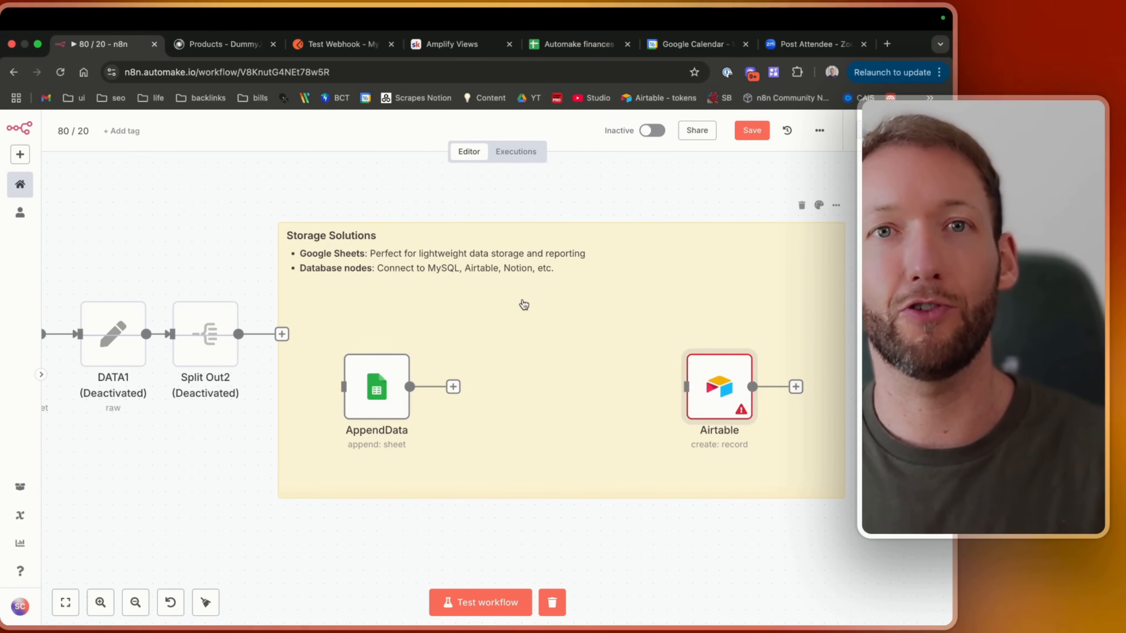
pyautogui.hscroll(-2, 524, 305)
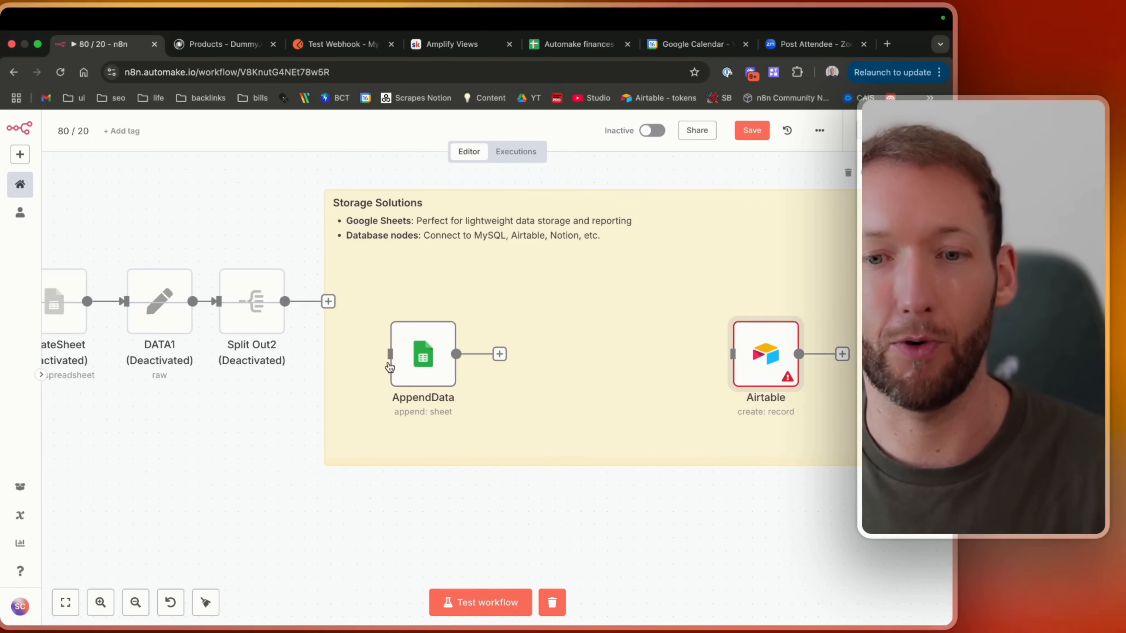
pyautogui.scroll(-1, 449, 358)
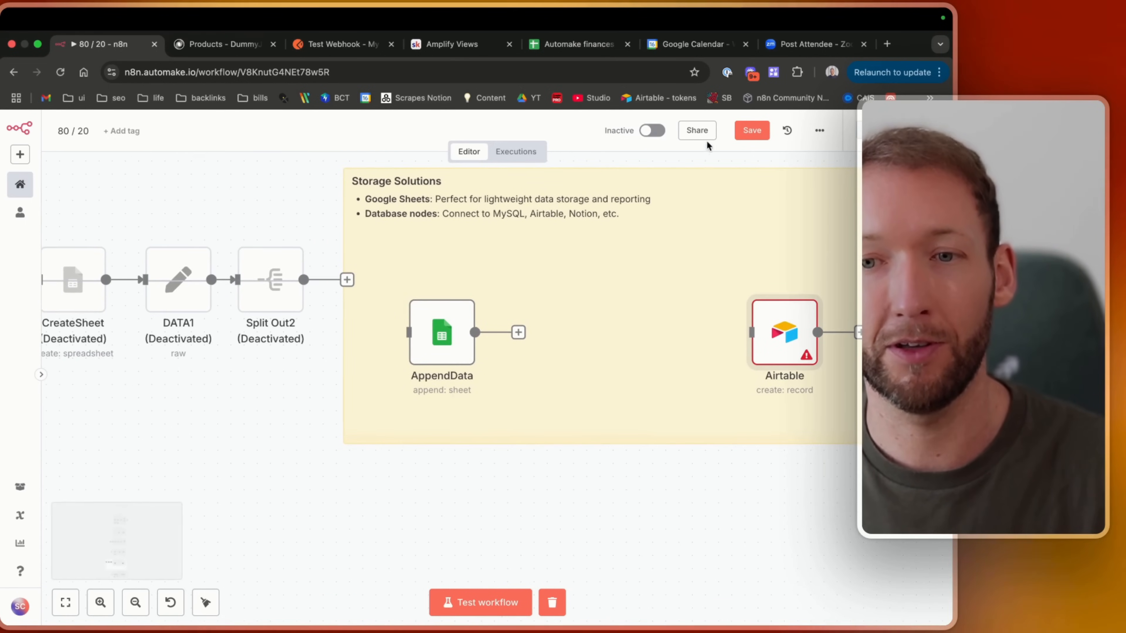
pyautogui.click(751, 130)
# Select the CreateSheet, DATA1 and Split Out2 nodes together and activate them.
pyautogui.hscroll(-5, 203, 340)
pyautogui.hscroll(2, 173, 301)
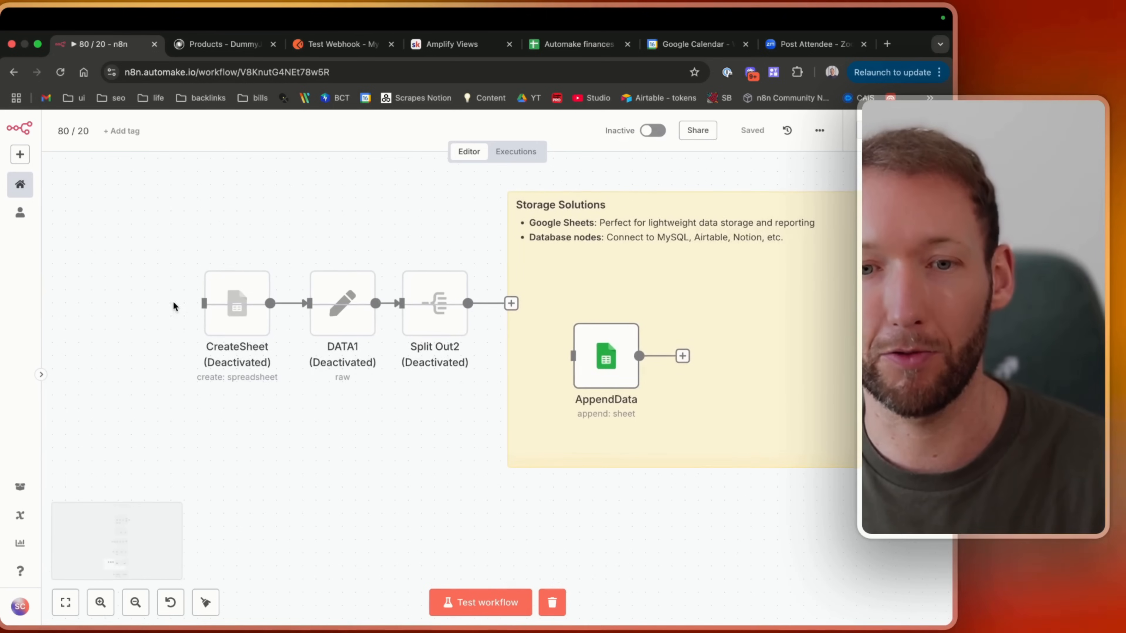
pyautogui.moveTo(163, 234); pyautogui.dragTo(487, 373)
pyautogui.press('d')
# Move the 'When clicking Test workflow' trigger in front of CreateSheet and connect it.
pyautogui.scroll(9, 440, 337)
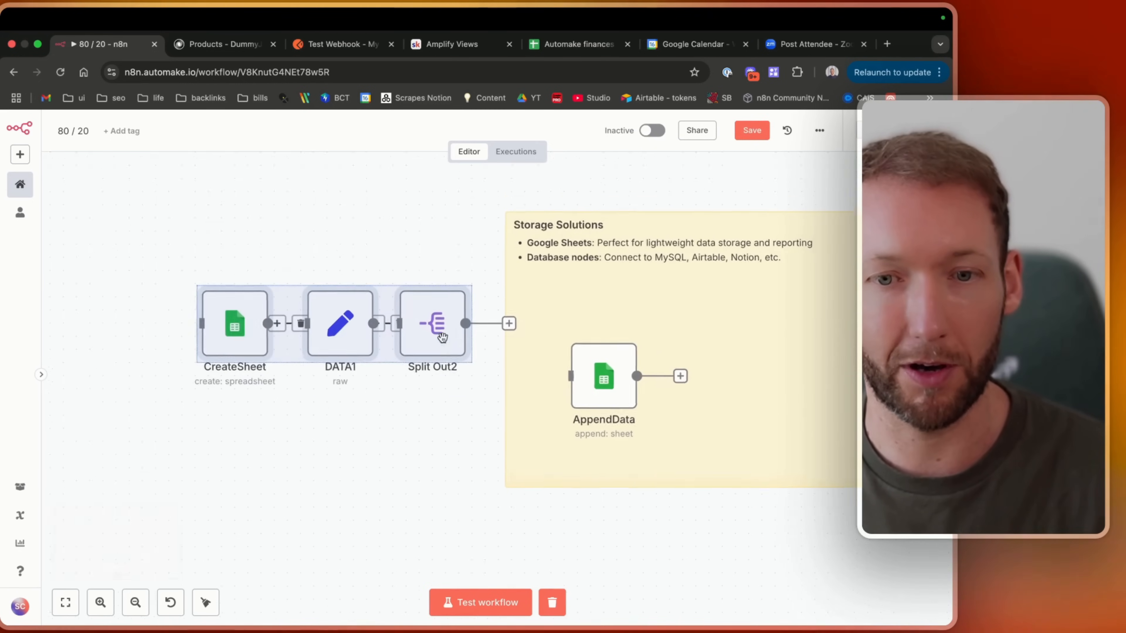
pyautogui.moveTo(444, 403); pyautogui.dragTo(299, 534)
pyautogui.scroll(-9, 299, 534)
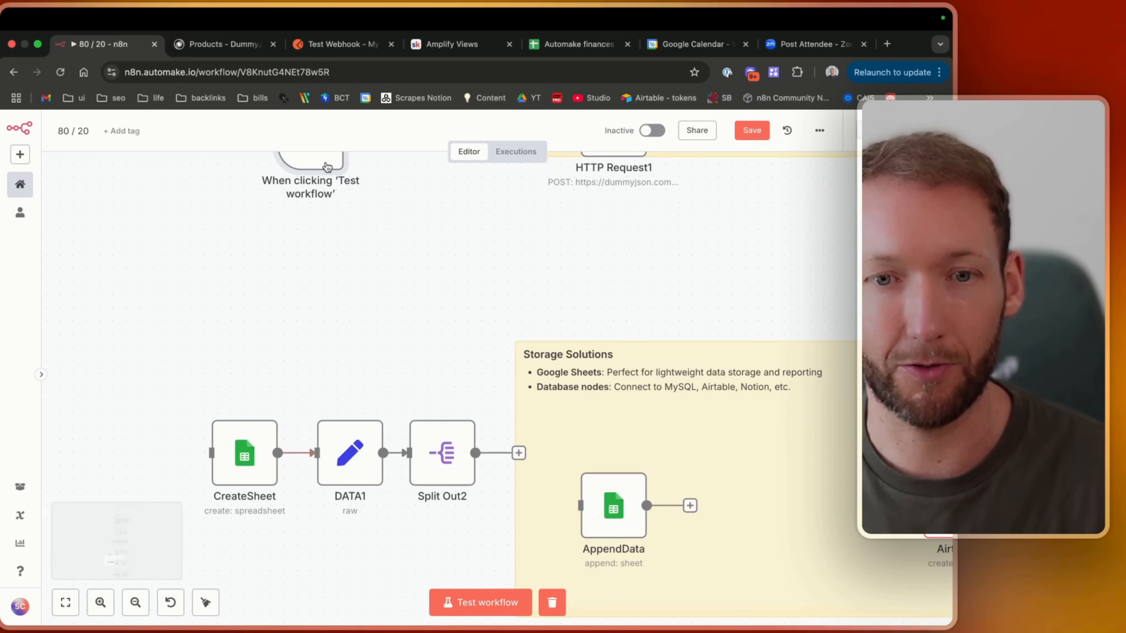
pyautogui.moveTo(327, 167); pyautogui.dragTo(123, 446)
pyautogui.scroll(-4, 128, 466)
pyautogui.hscroll(-2, 129, 466)
pyautogui.scroll(2, 237, 405)
pyautogui.hscroll(2, 237, 404)
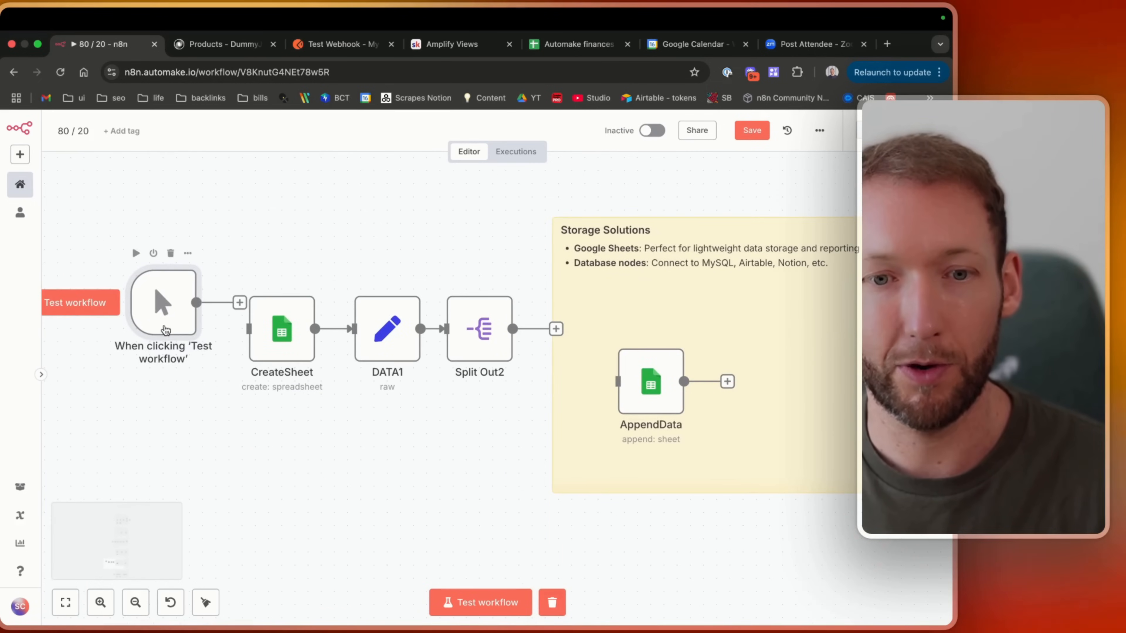
# Open the DATA1 node to review its JSON lead data.
pyautogui.doubleClick(401, 327)
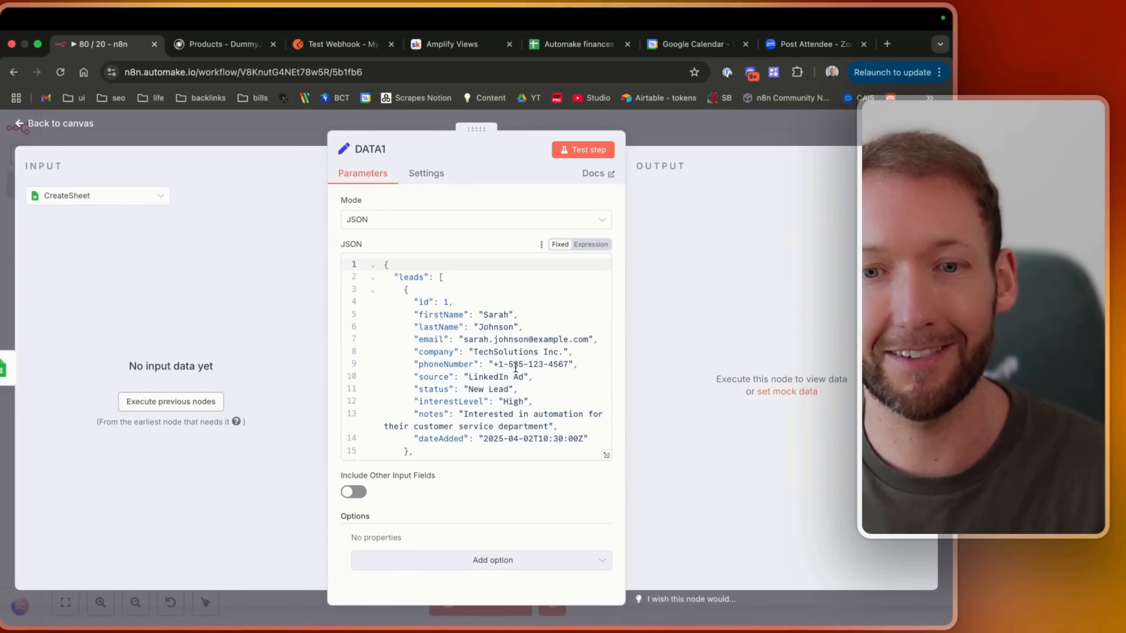
pyautogui.scroll(-10, 409, 328)
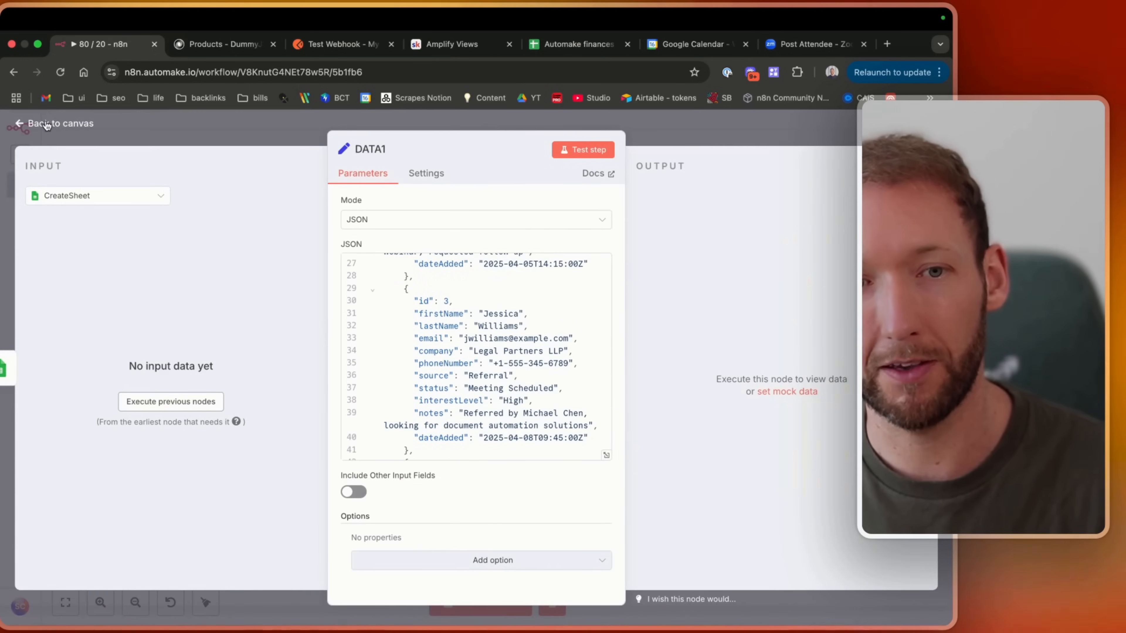
pyautogui.press('Escape')
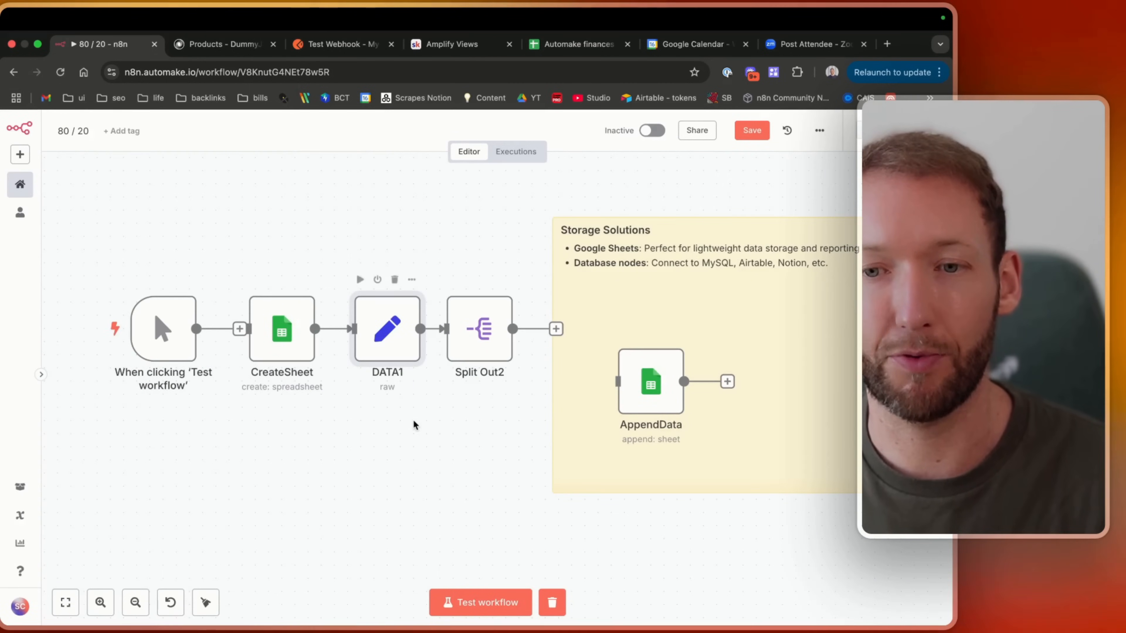
# Search the node panel for Google Sheets and view its available actions.
pyautogui.hscroll(2, 415, 425)
pyautogui.scroll(-1, 415, 425)
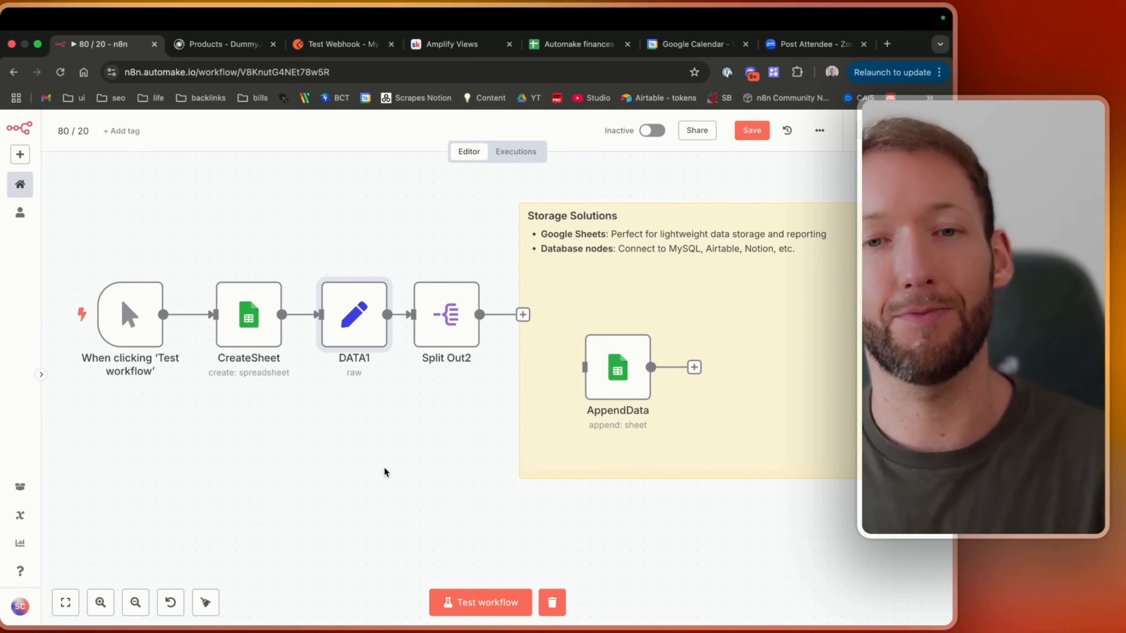
pyautogui.press('Tab')
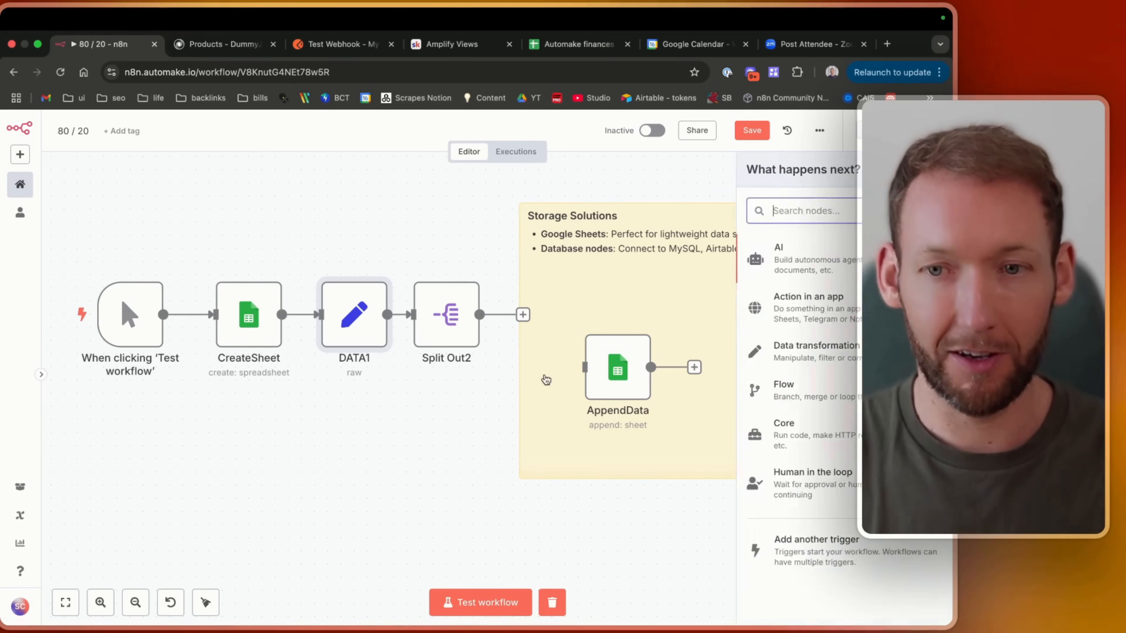
pyautogui.write('GOOGLES')
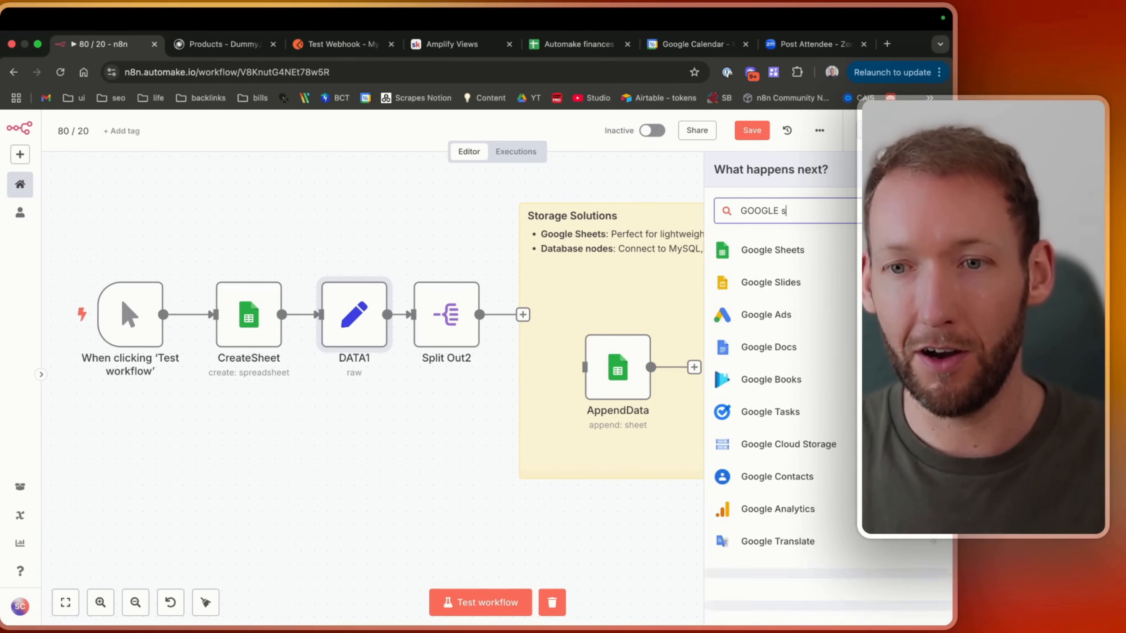
pyautogui.click(771, 241)
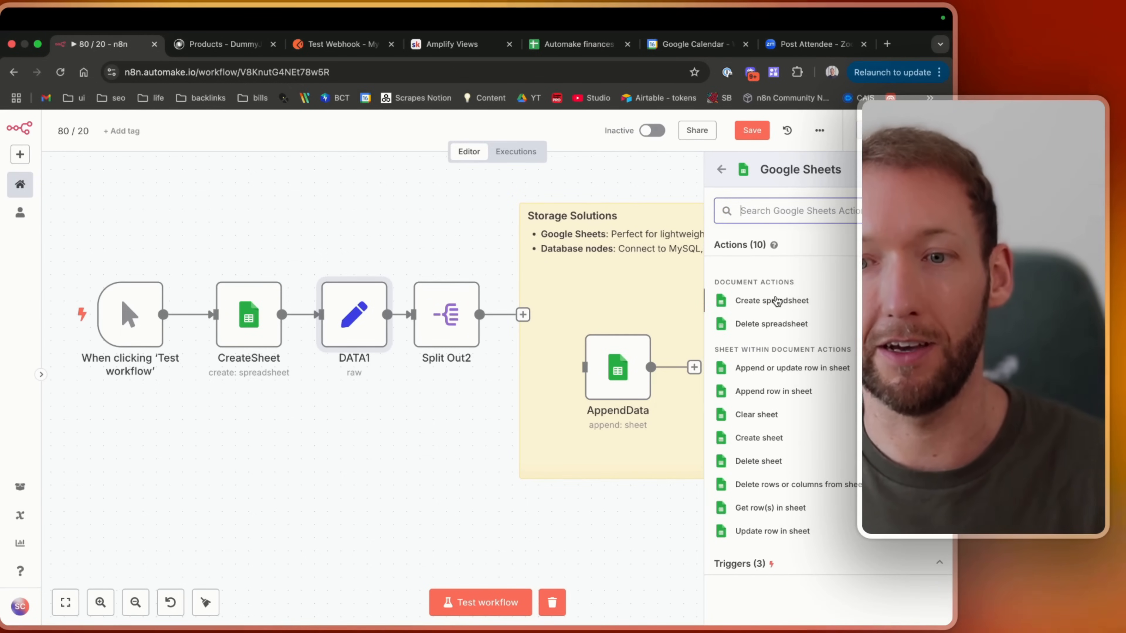
pyautogui.click(302, 211)
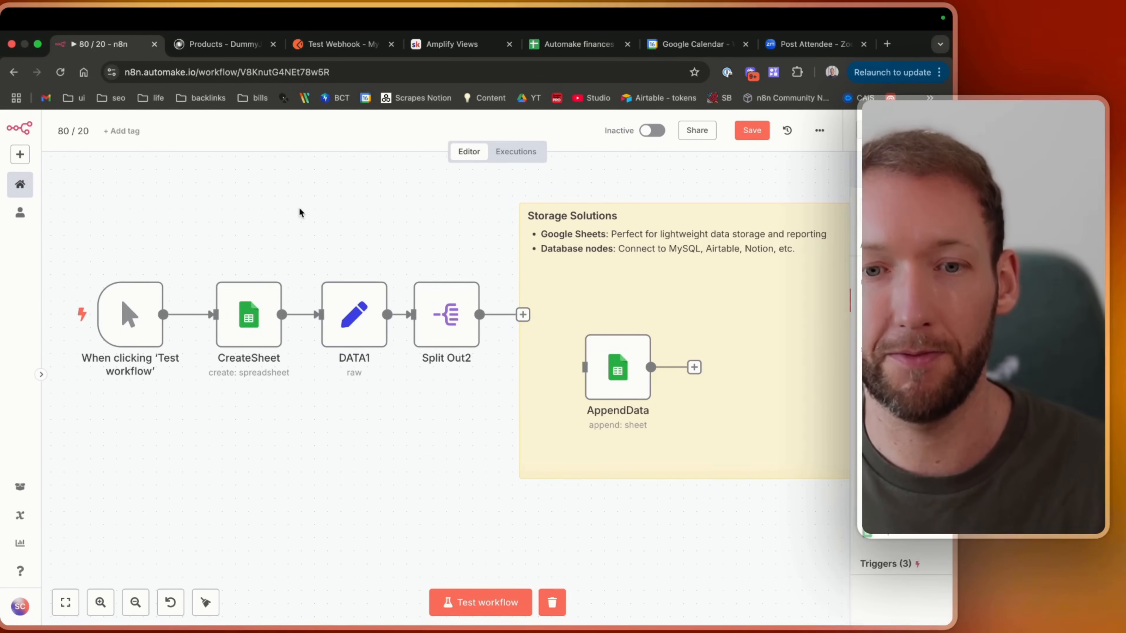
# Open the CreateSheet node to review its Document Create settings and title, then return to the canvas.
pyautogui.doubleClick(248, 315)
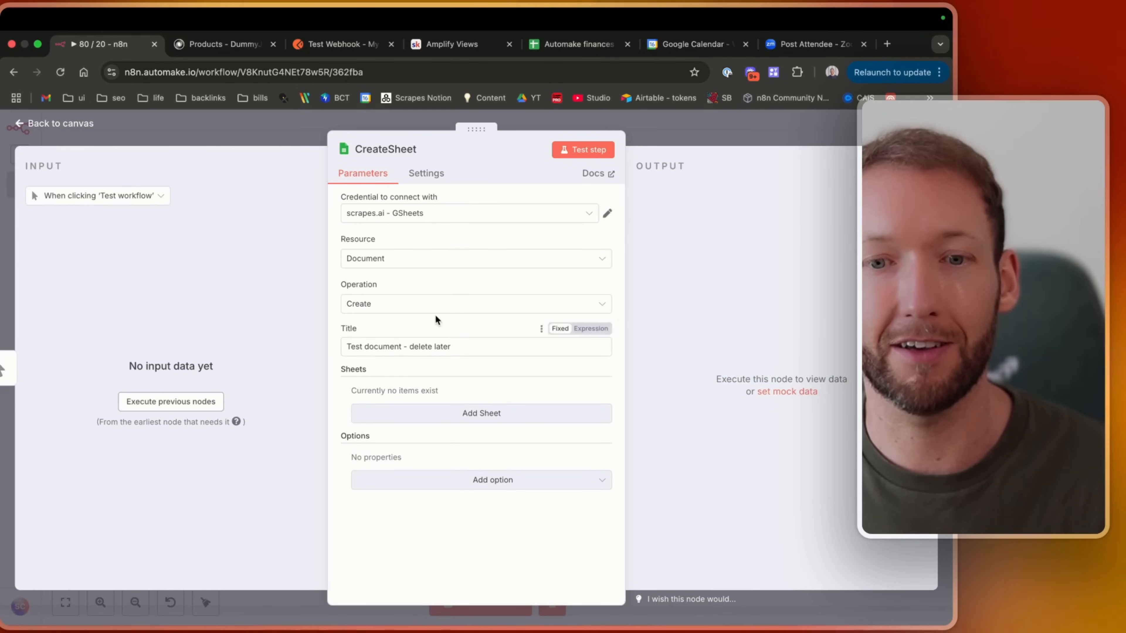
pyautogui.moveTo(457, 347); pyautogui.dragTo(284, 351)
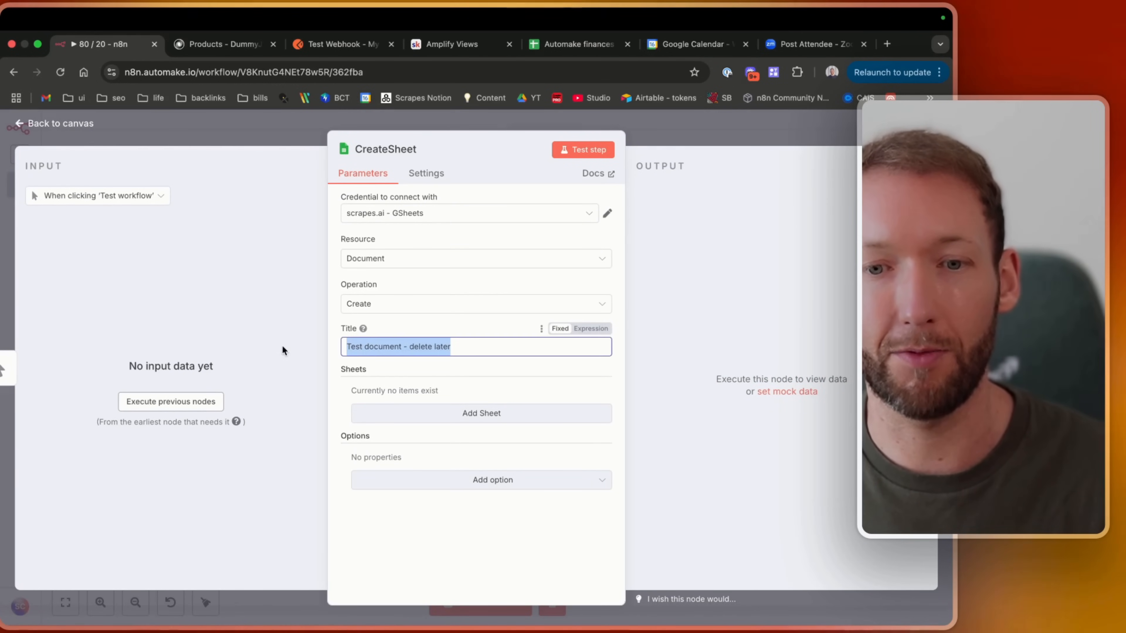
pyautogui.click(62, 127)
pyautogui.hscroll(3, 311, 422)
pyautogui.hscroll(-1, 339, 427)
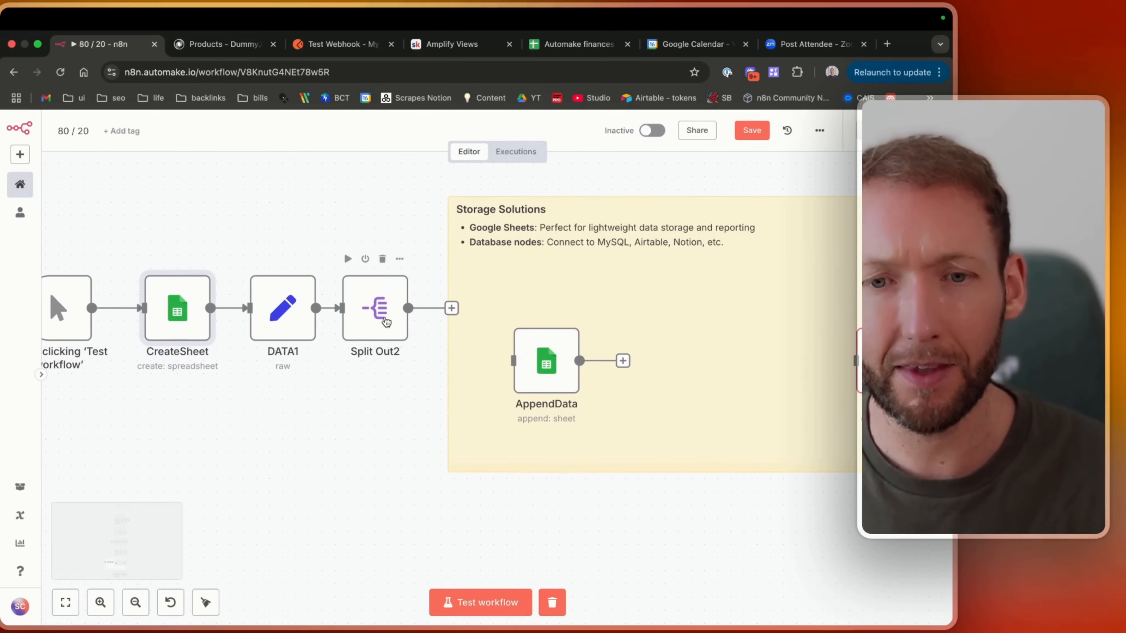
# Move the AppendData node next to Split Out2 so it connects, and inspect its settings.
pyautogui.moveTo(537, 371); pyautogui.dragTo(524, 318)
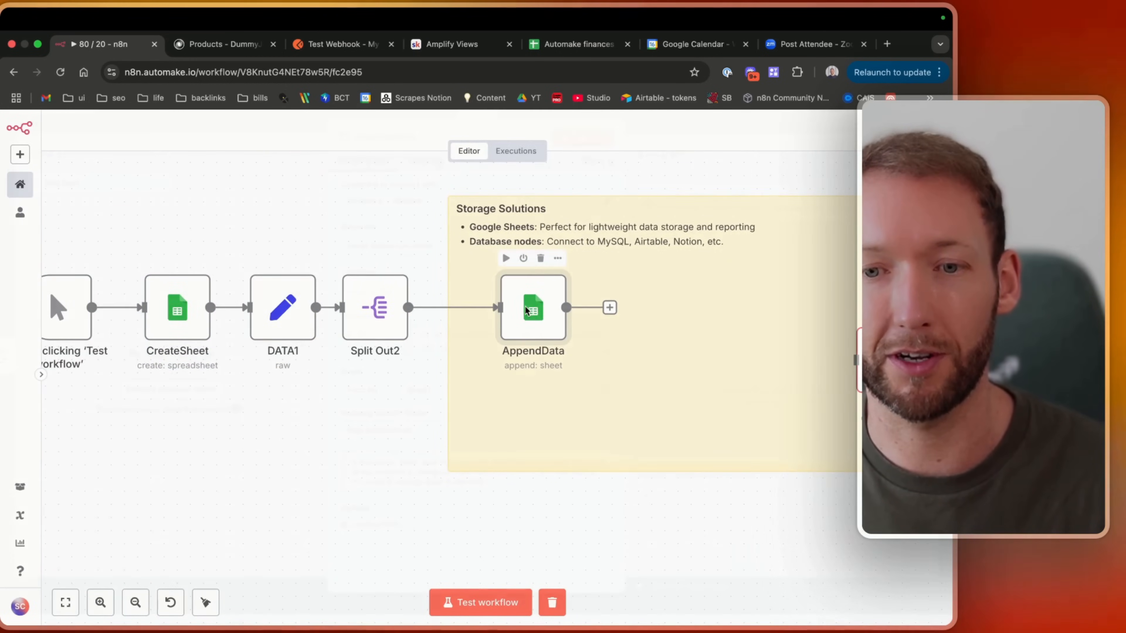
pyautogui.doubleClick(533, 308)
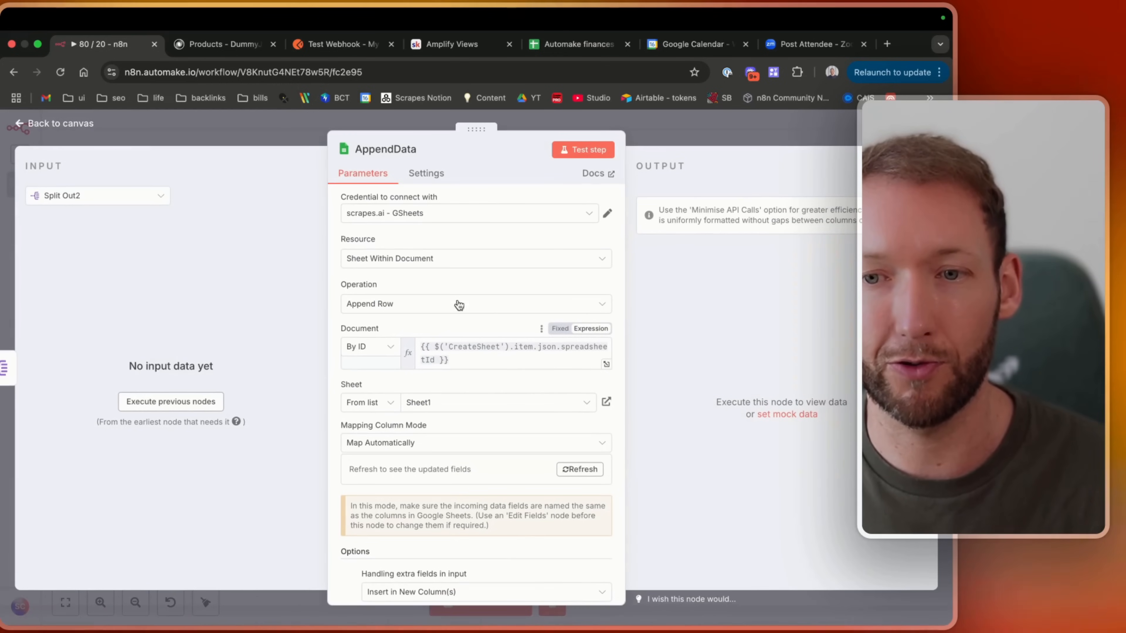
pyautogui.press('Escape')
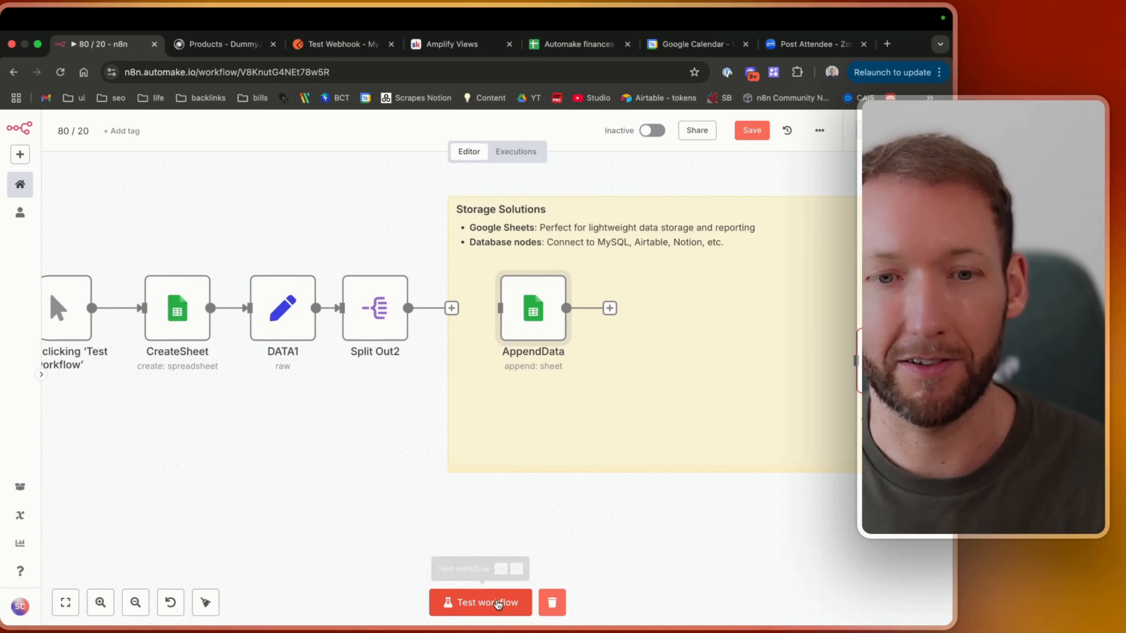
# Test the workflow, then deactivate the Airtable storage node.
pyautogui.click(497, 603)
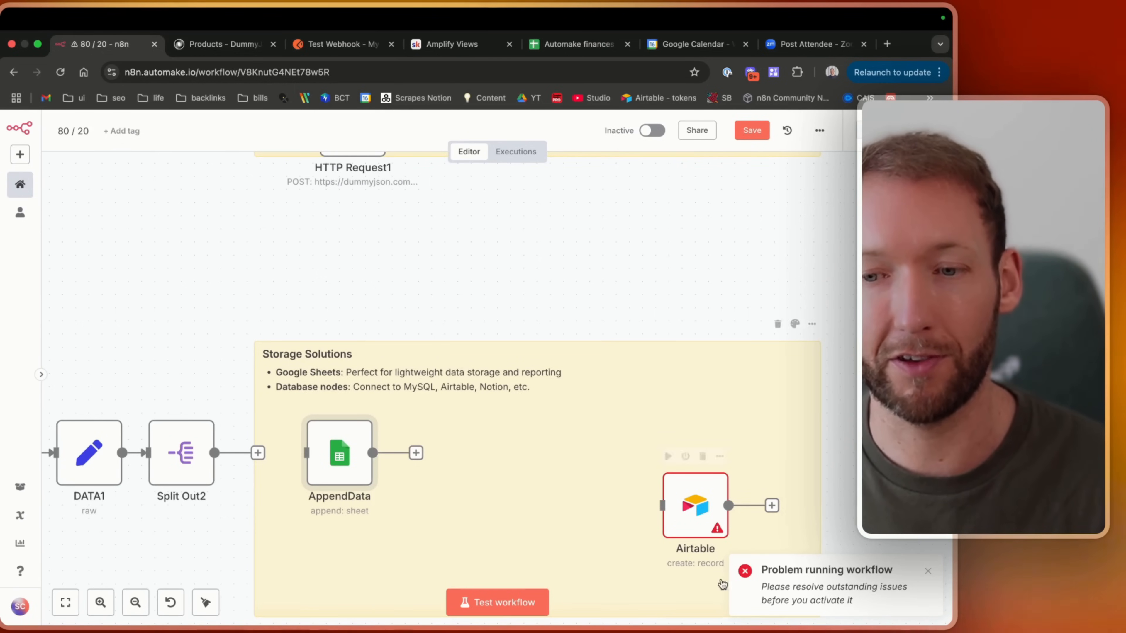
pyautogui.click(703, 521)
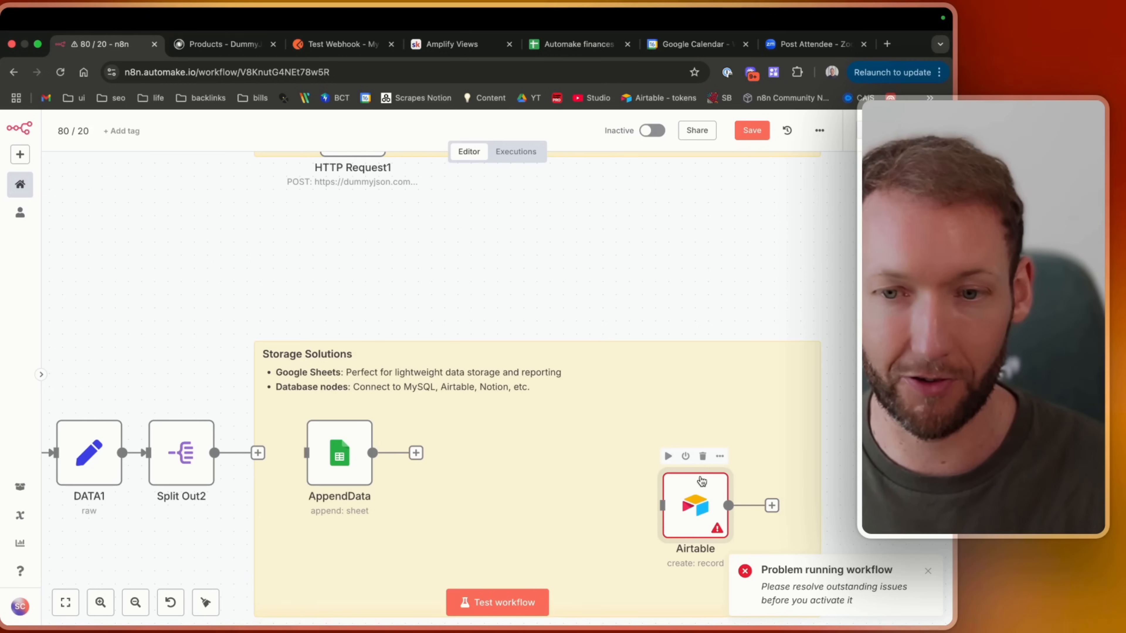
pyautogui.click(685, 457)
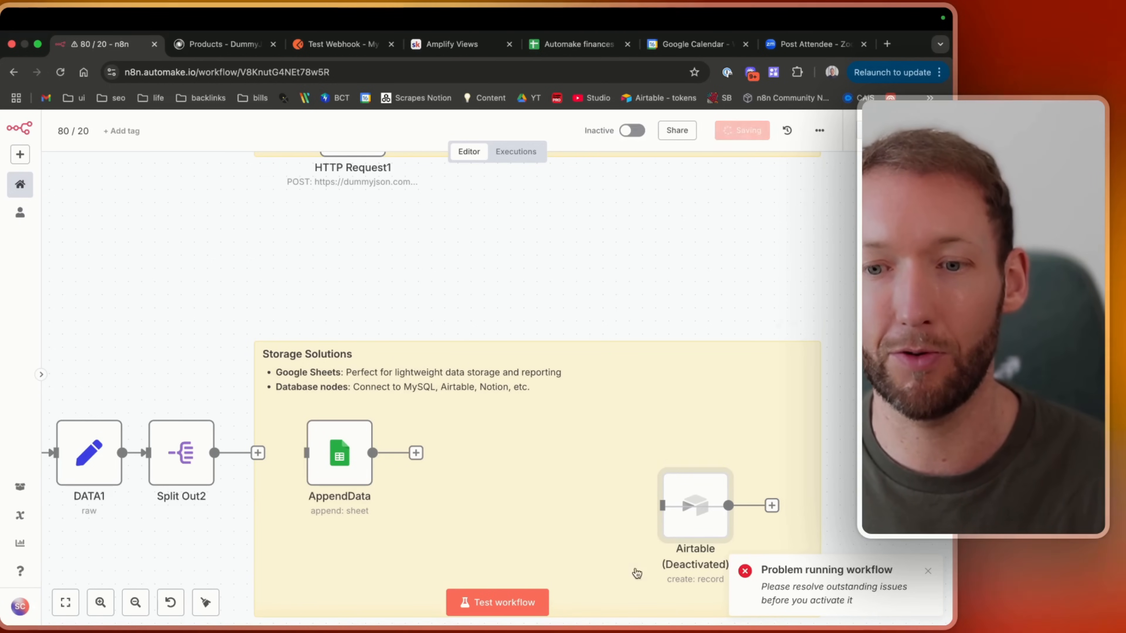
# Select the HTTP Request, Webhook and Respond to Webhook nodes, deactivate them, and save the workflow.
pyautogui.scroll(10, 629, 488)
pyautogui.moveTo(194, 245); pyautogui.dragTo(762, 441)
pyautogui.press('d')
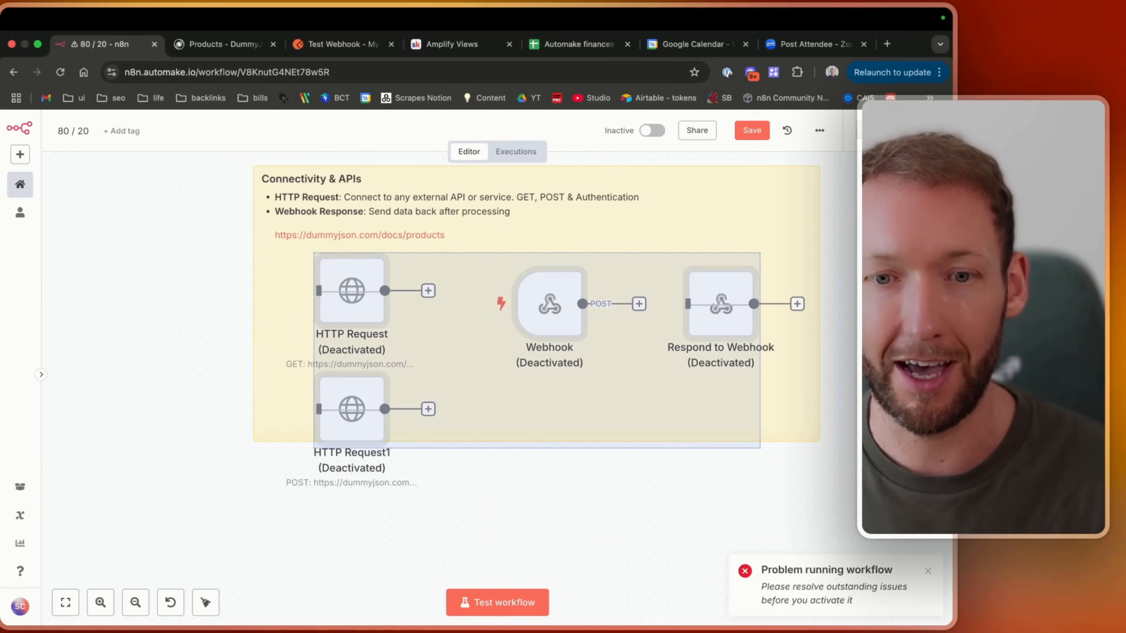
pyautogui.click(756, 129)
# Run the workflow test from the manual trigger.
pyautogui.scroll(-10, 527, 422)
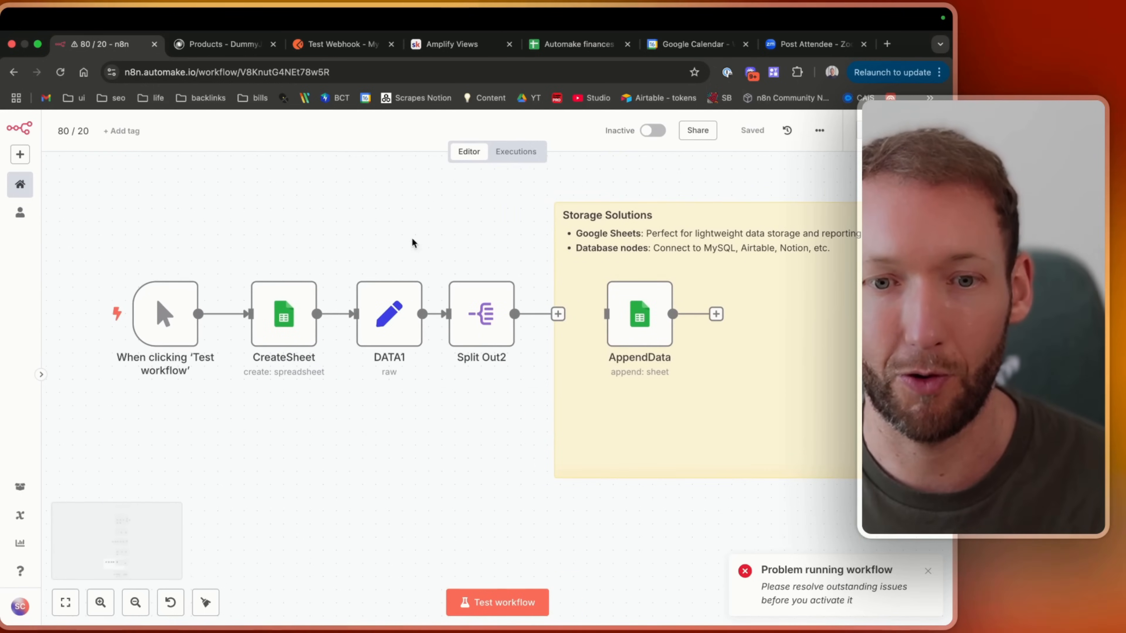
pyautogui.click(470, 601)
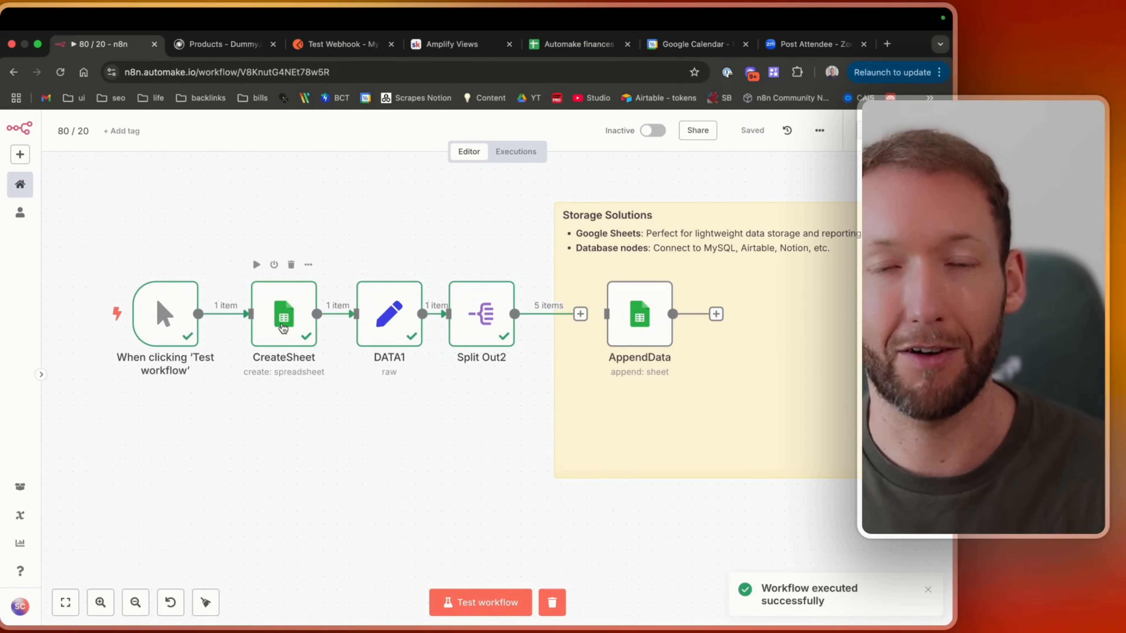
# Step through the CreateSheet, DATA1 and Split Out2 nodes to inspect their output data.
pyautogui.doubleClick(283, 328)
pyautogui.moveTo(641, 232); pyautogui.dragTo(731, 260)
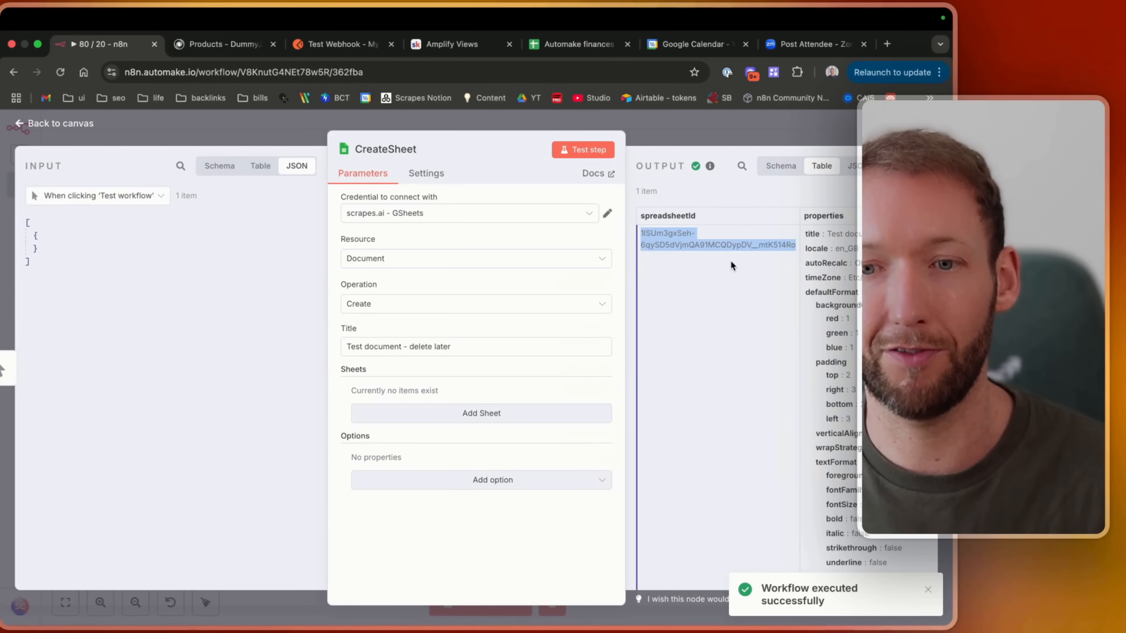
pyautogui.click(731, 261)
pyautogui.click(945, 368)
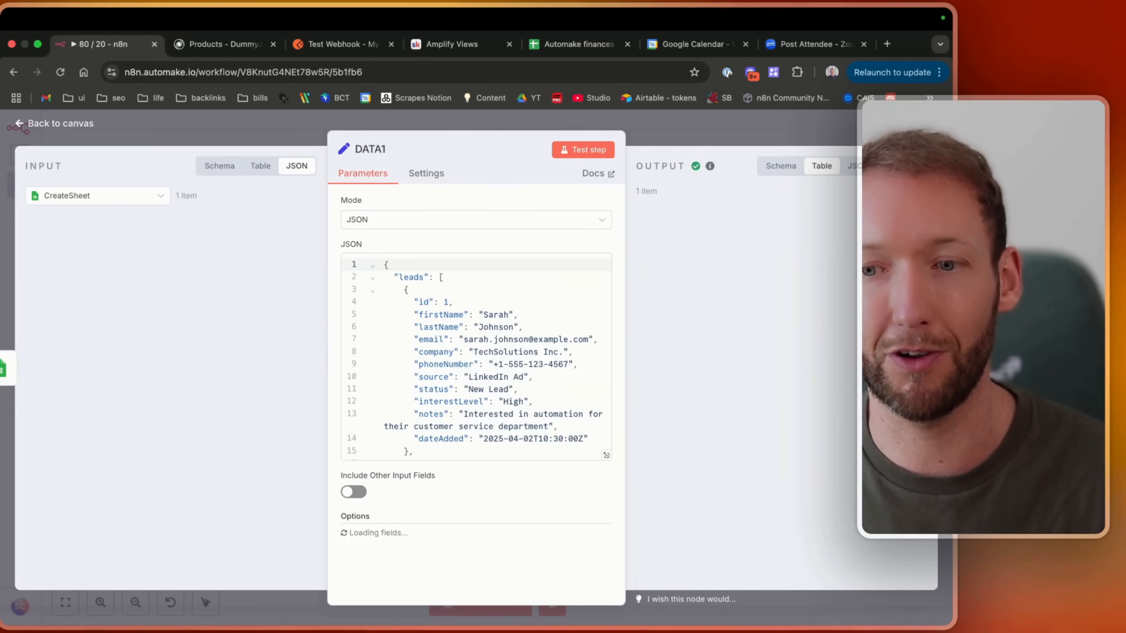
pyautogui.click(945, 368)
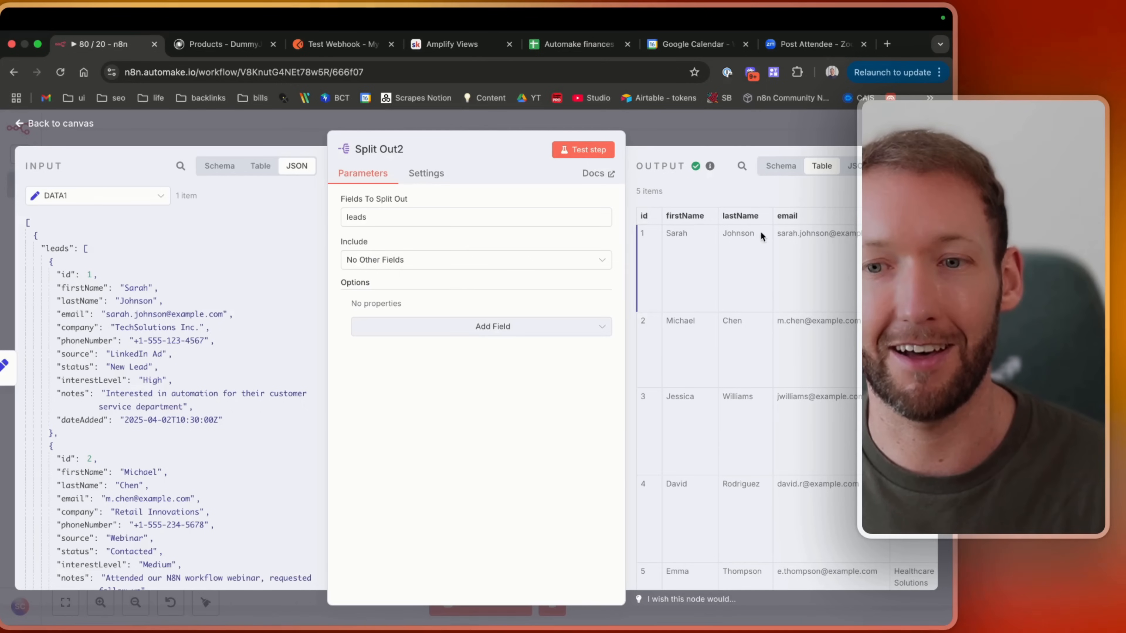
pyautogui.hscroll(3, 798, 242)
pyautogui.hscroll(-3, 797, 242)
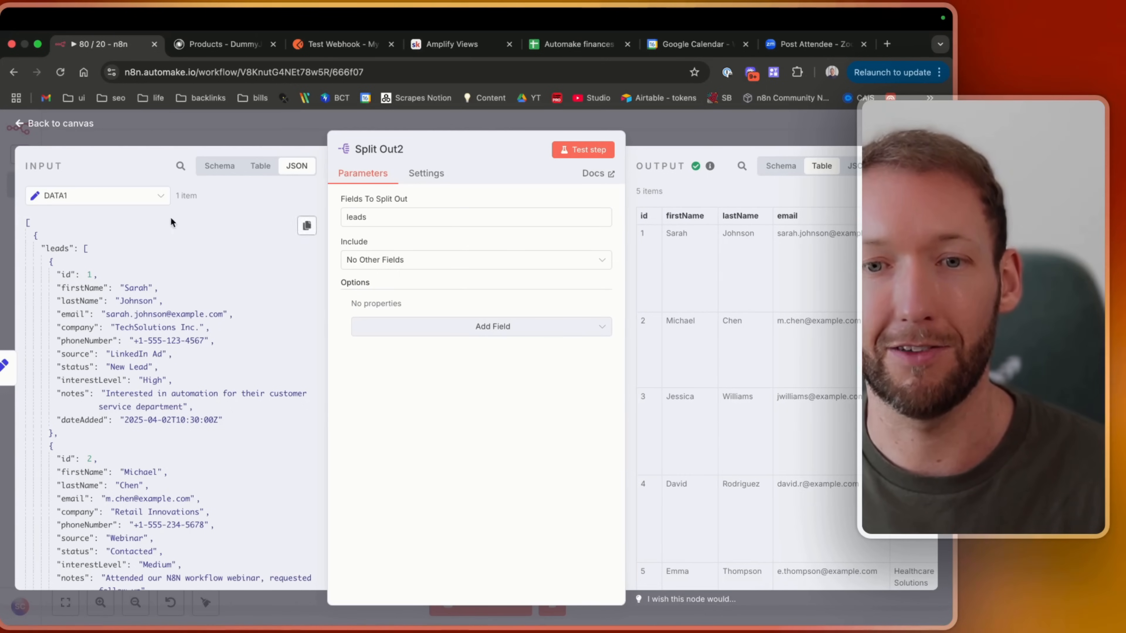
pyautogui.press('Escape')
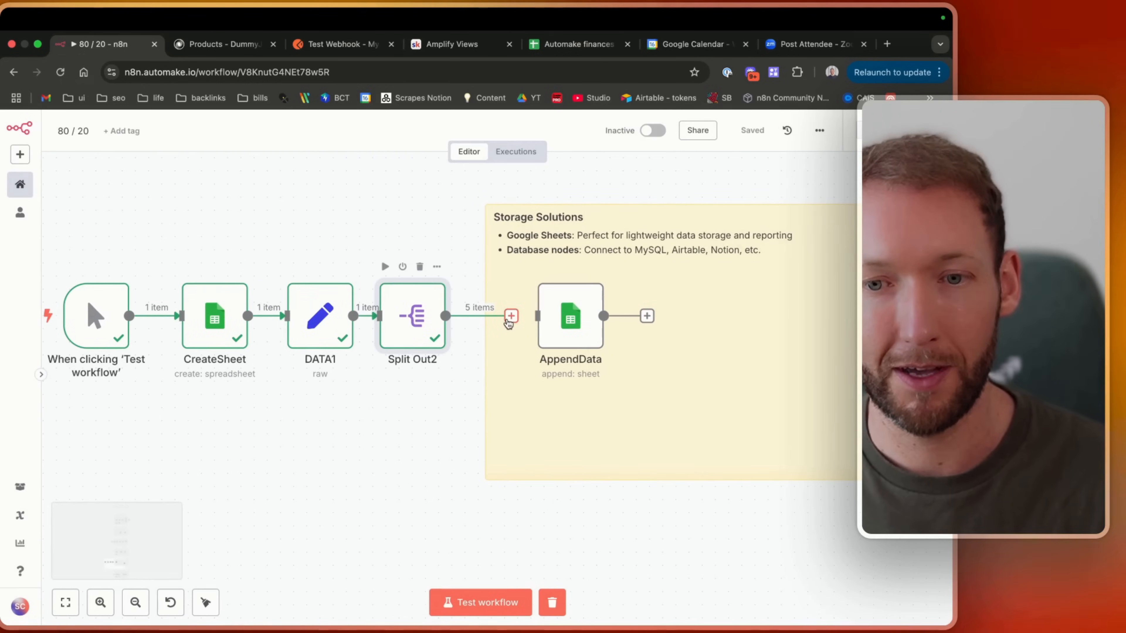
# Connect Split Out2 to AppendData, open AppendData and expand CreateSheet's fields in the input schema.
pyautogui.moveTo(509, 323); pyautogui.dragTo(532, 320)
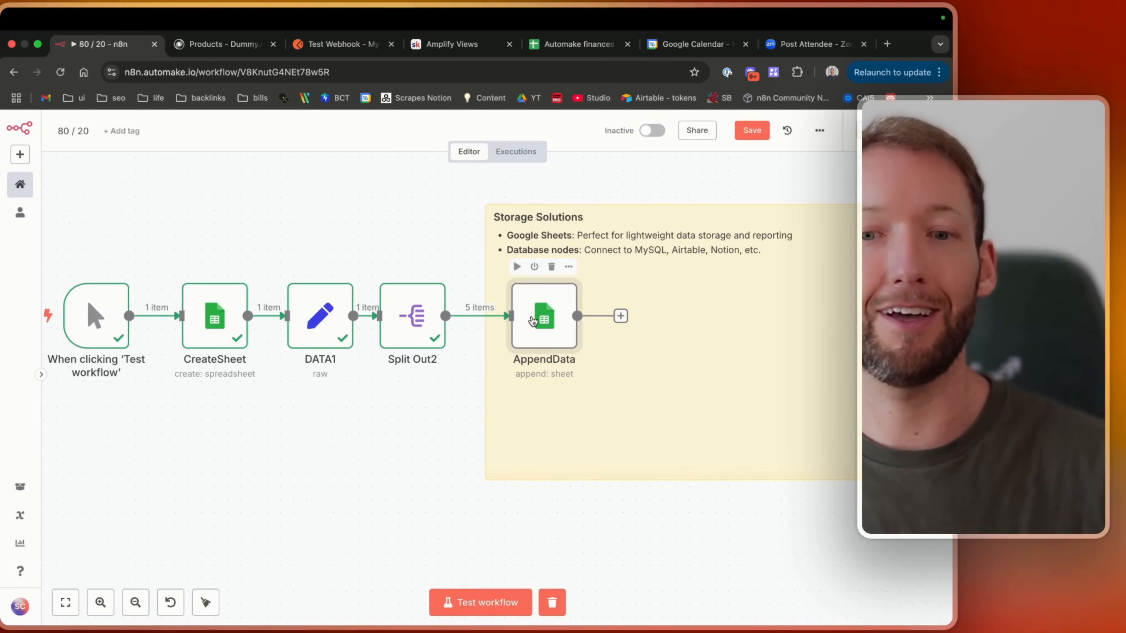
pyautogui.doubleClick(532, 320)
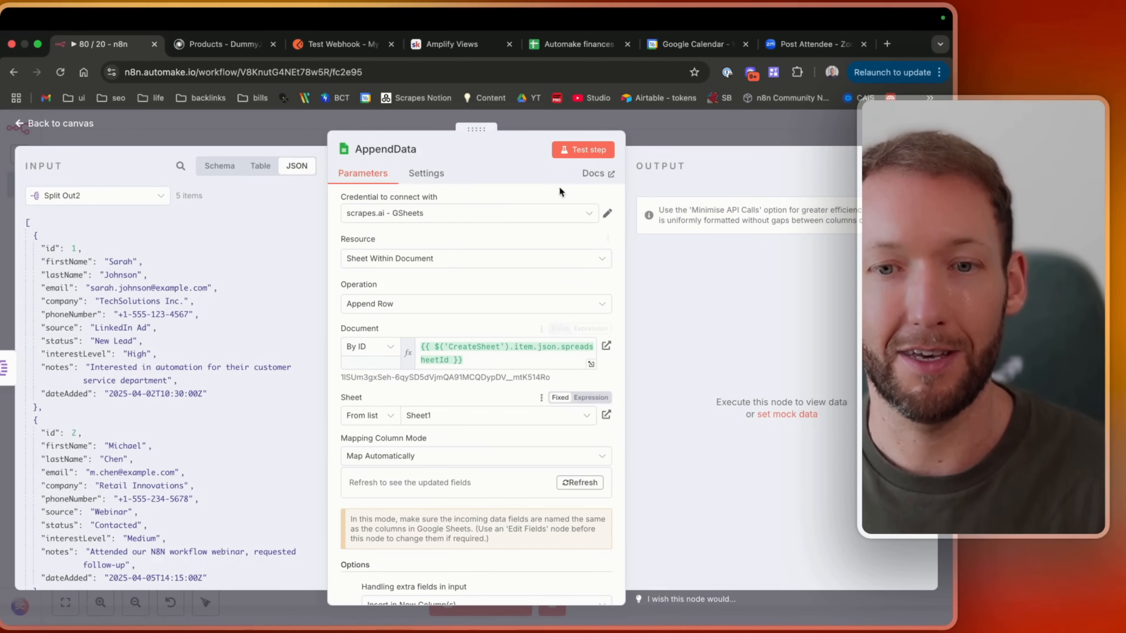
pyautogui.click(123, 196)
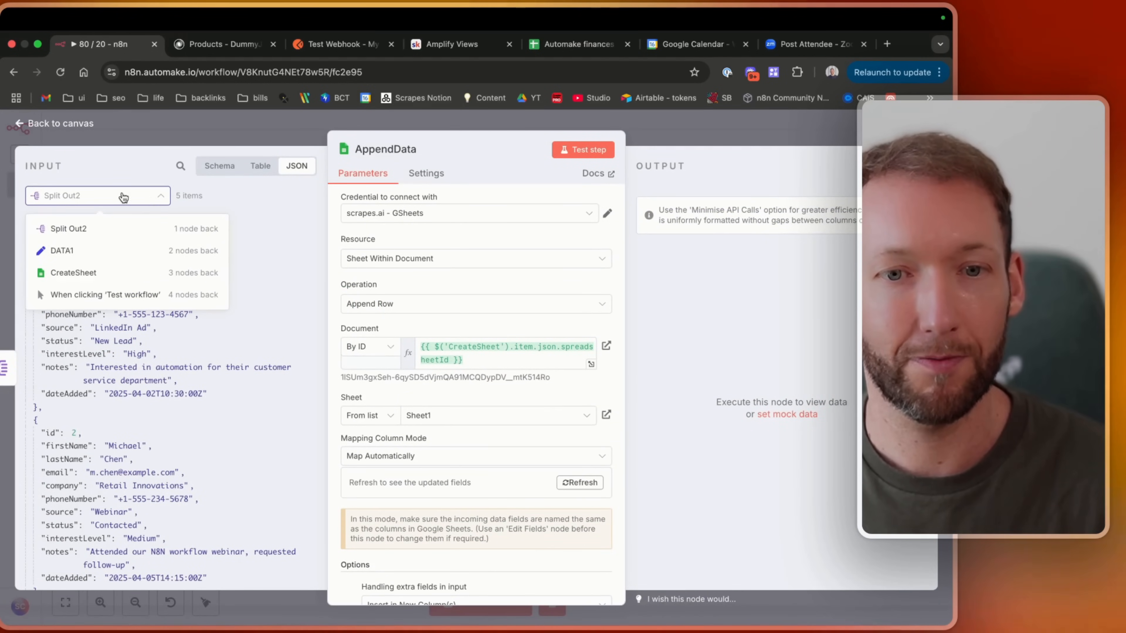
pyautogui.click(134, 197)
pyautogui.click(220, 165)
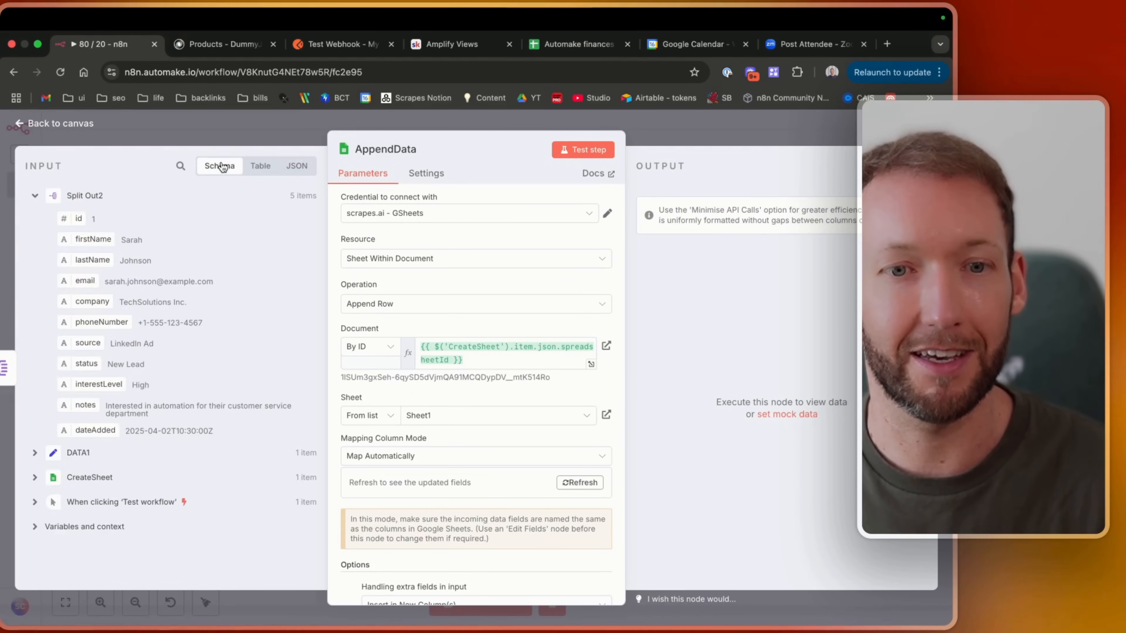
pyautogui.click(35, 195)
pyautogui.click(35, 246)
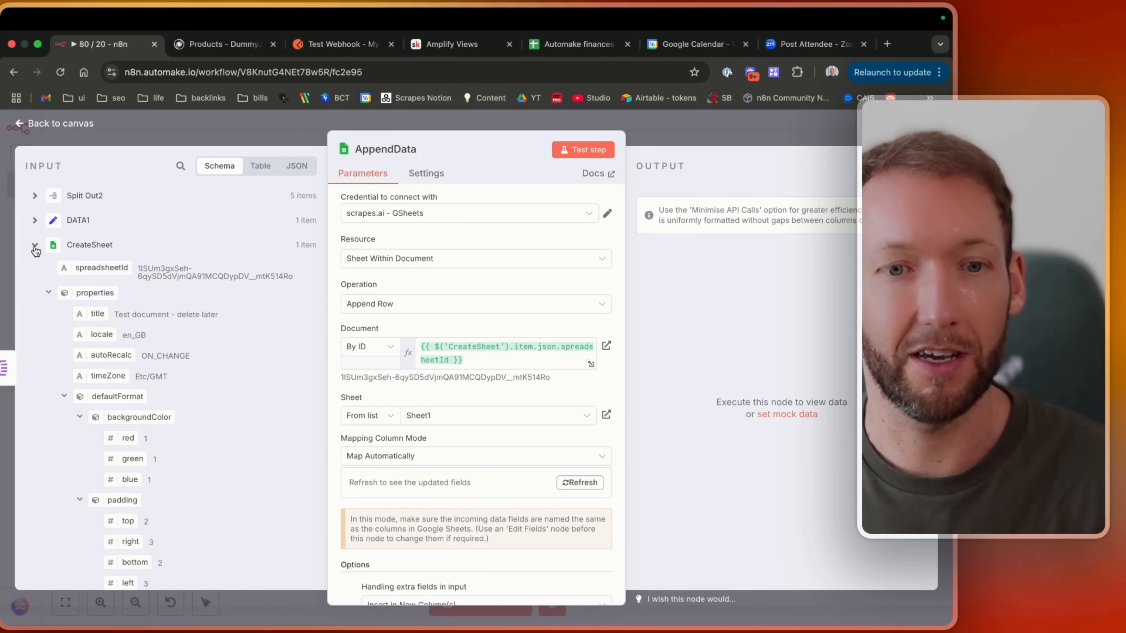
# Replace the Document ID with CreateSheet's spreadsheetId field as an expression.
pyautogui.click(474, 364)
pyautogui.hotkey('ctrl', 'a')
pyautogui.press('BackSpace')
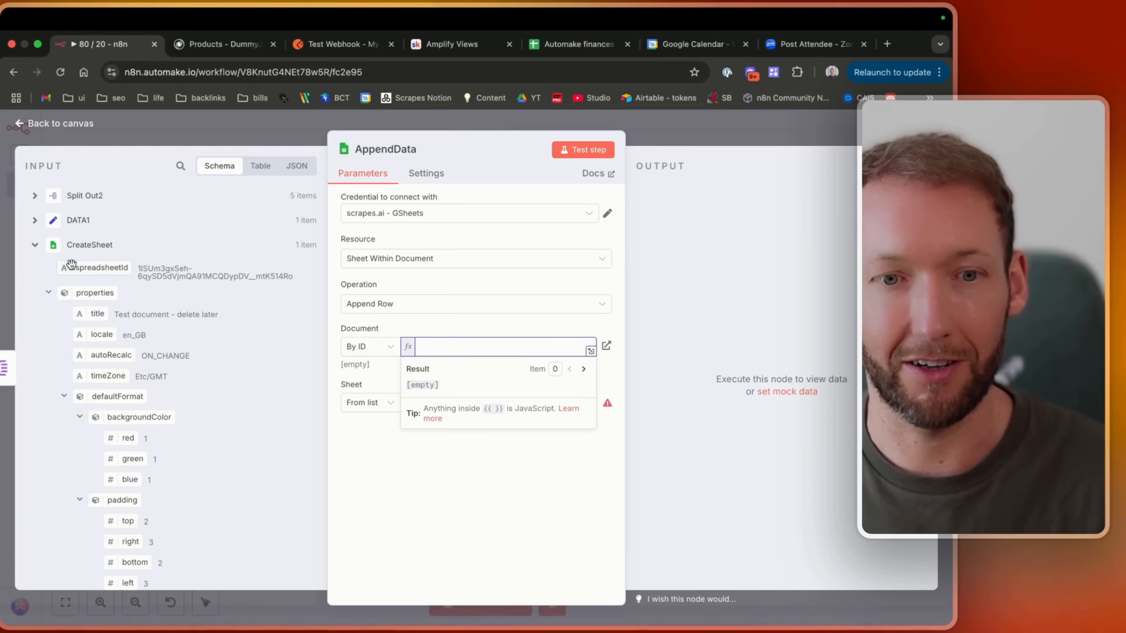
pyautogui.moveTo(71, 265); pyautogui.dragTo(443, 351)
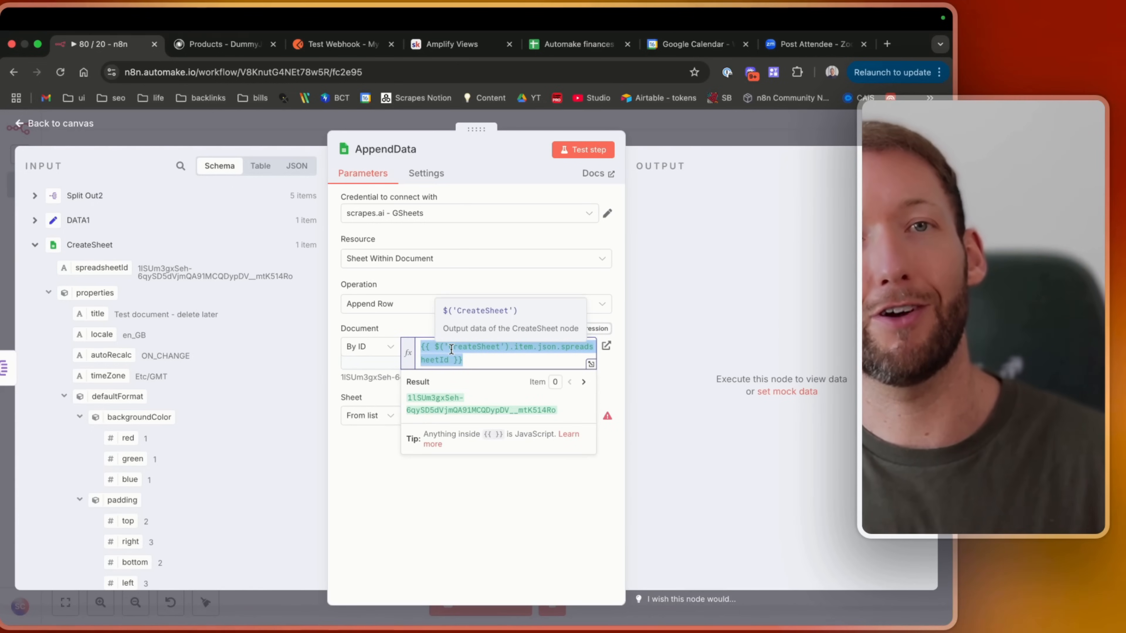
pyautogui.click(388, 319)
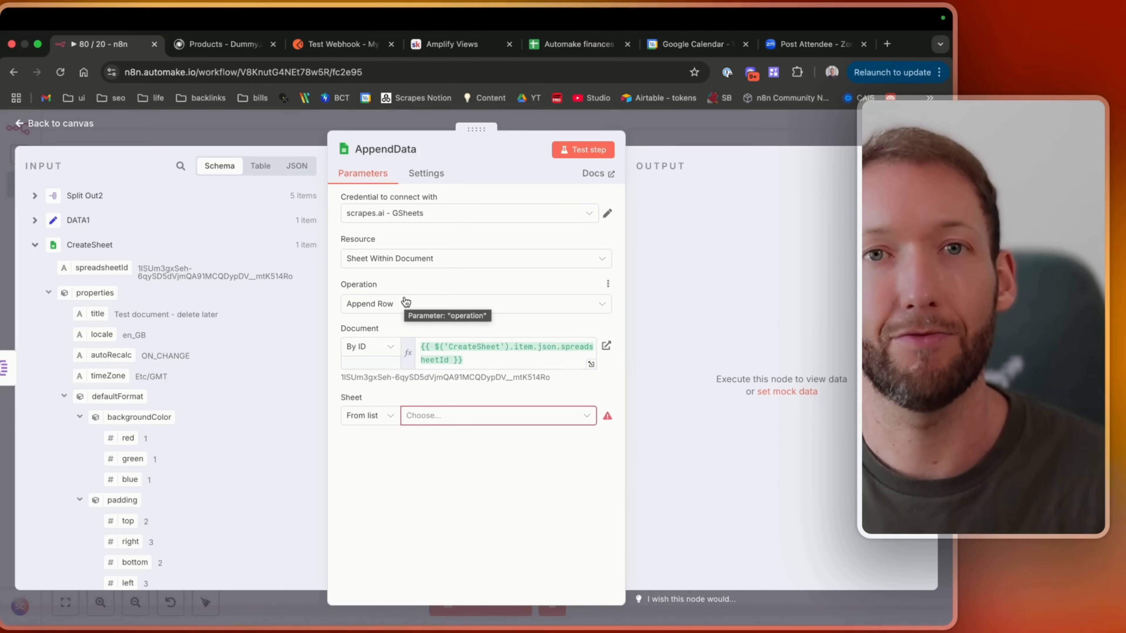
# Select Sheet1 as the target sheet in the AppendData node.
pyautogui.click(35, 196)
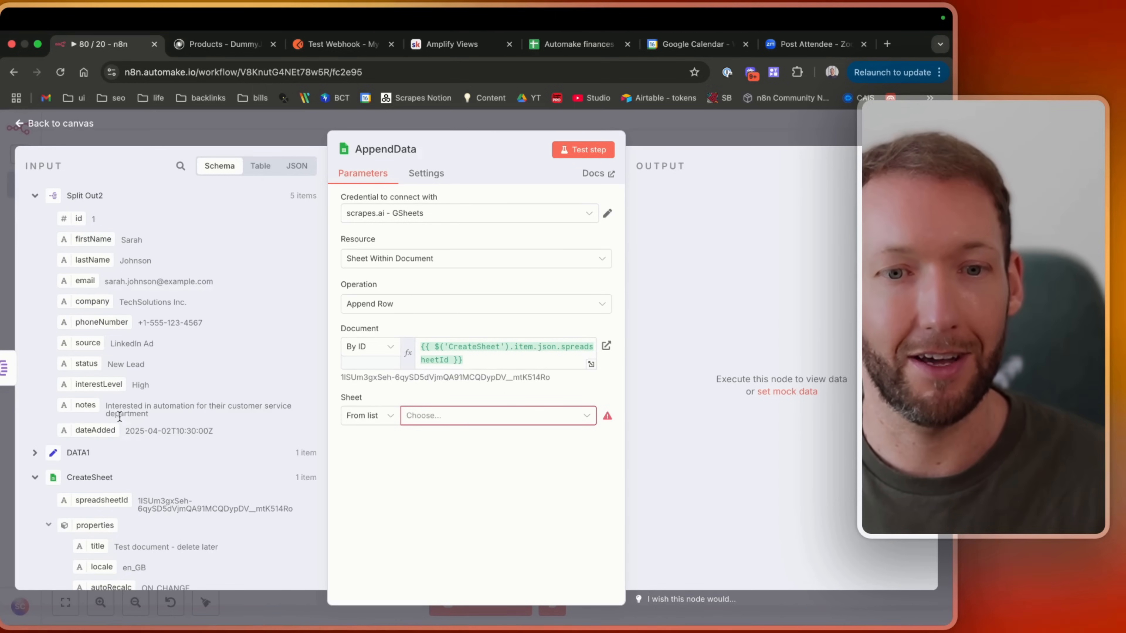
pyautogui.click(259, 167)
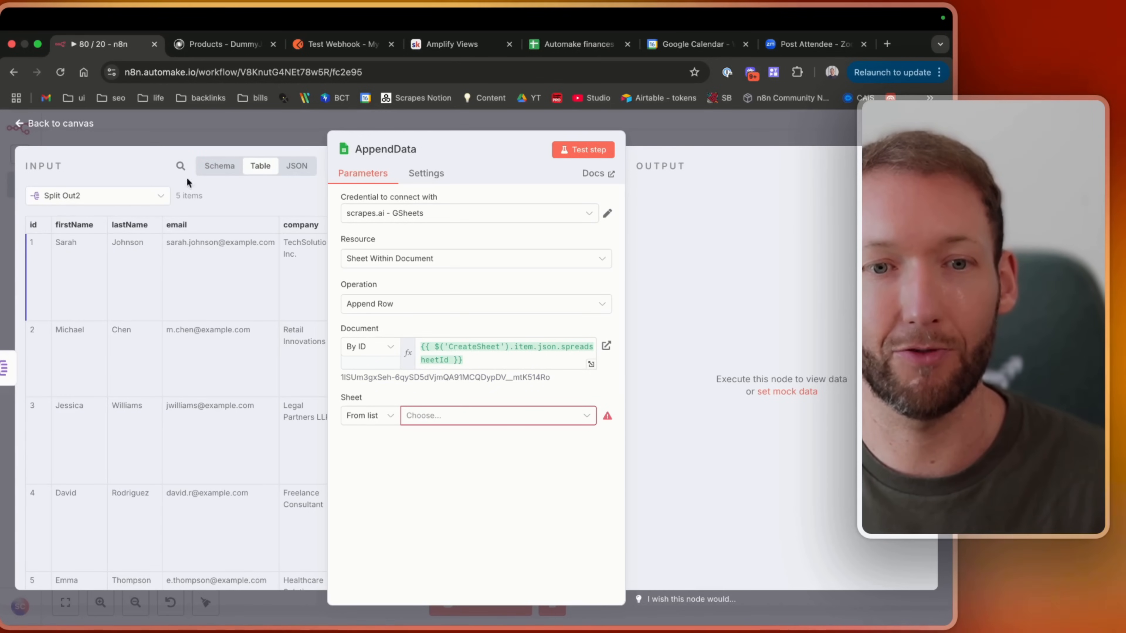
pyautogui.click(439, 416)
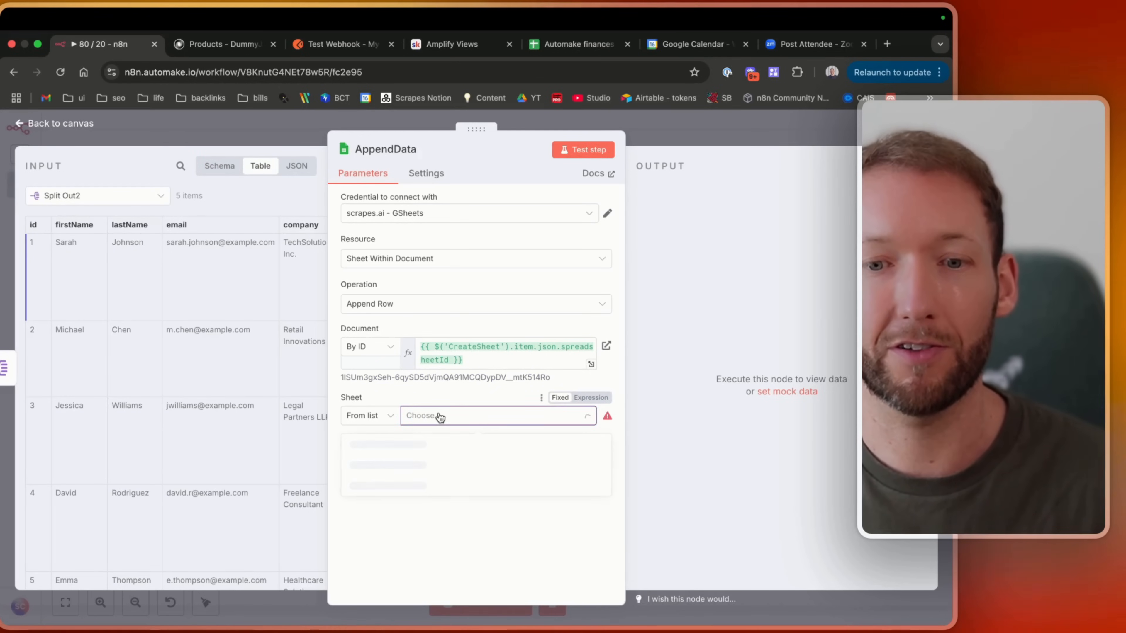
pyautogui.click(368, 444)
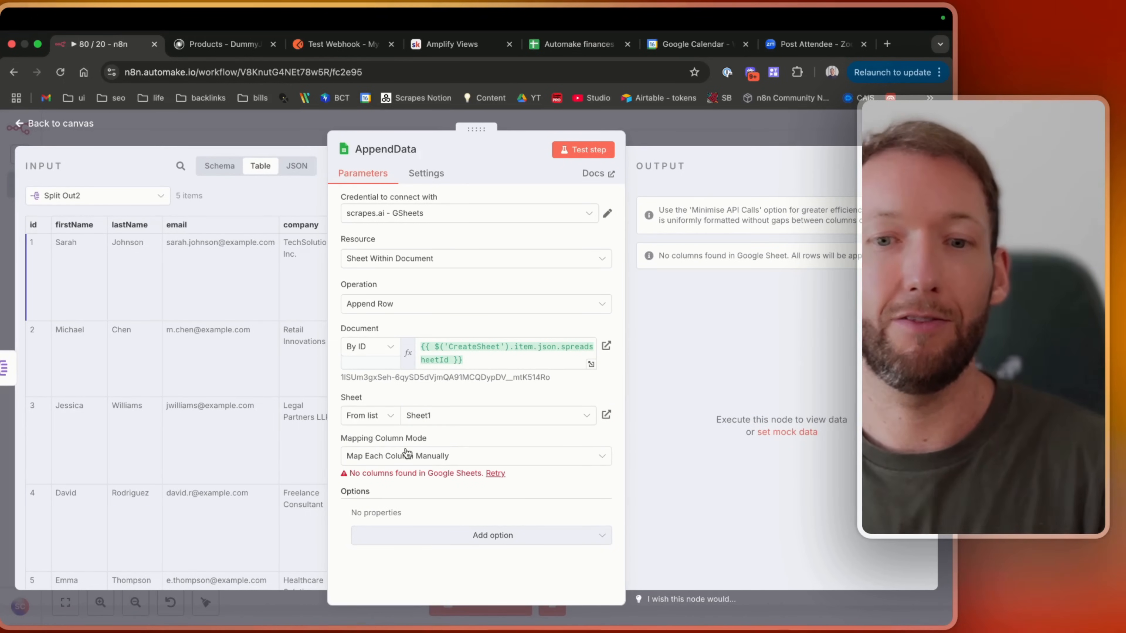
# Reopen AppendData and set the Mapping Column Mode to Map Automatically.
pyautogui.click(75, 124)
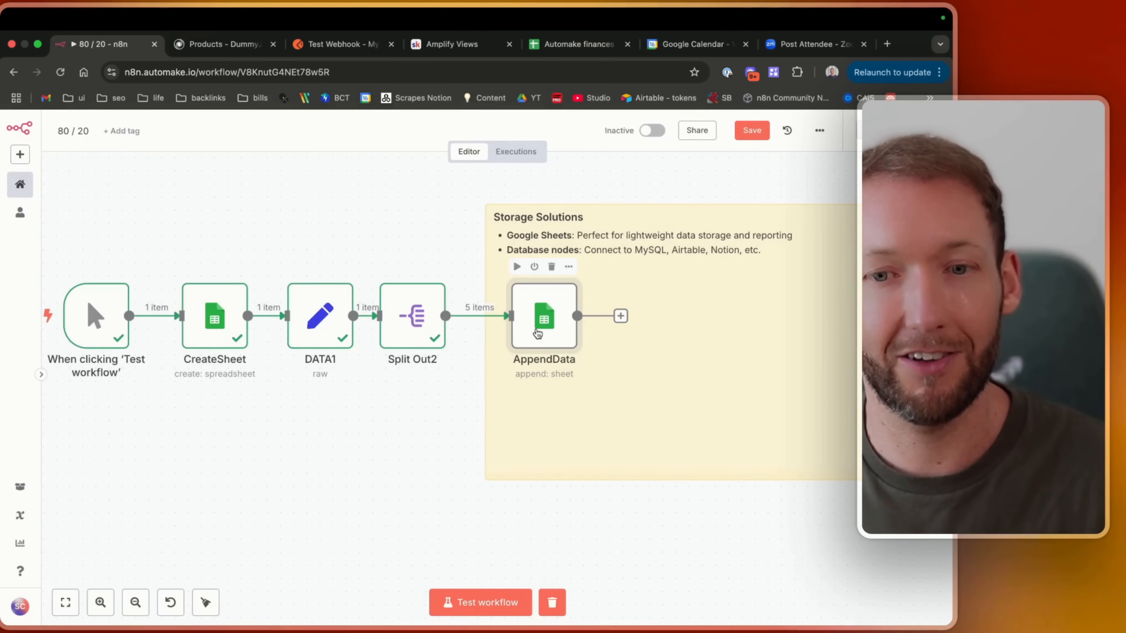
pyautogui.doubleClick(538, 333)
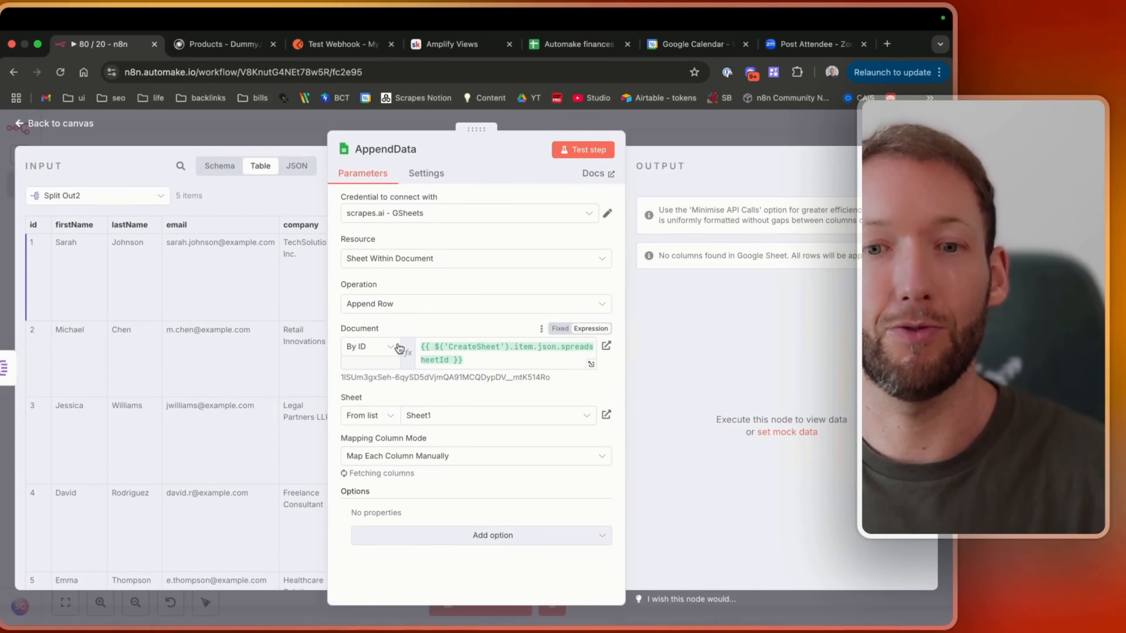
pyautogui.click(399, 347)
pyautogui.click(393, 349)
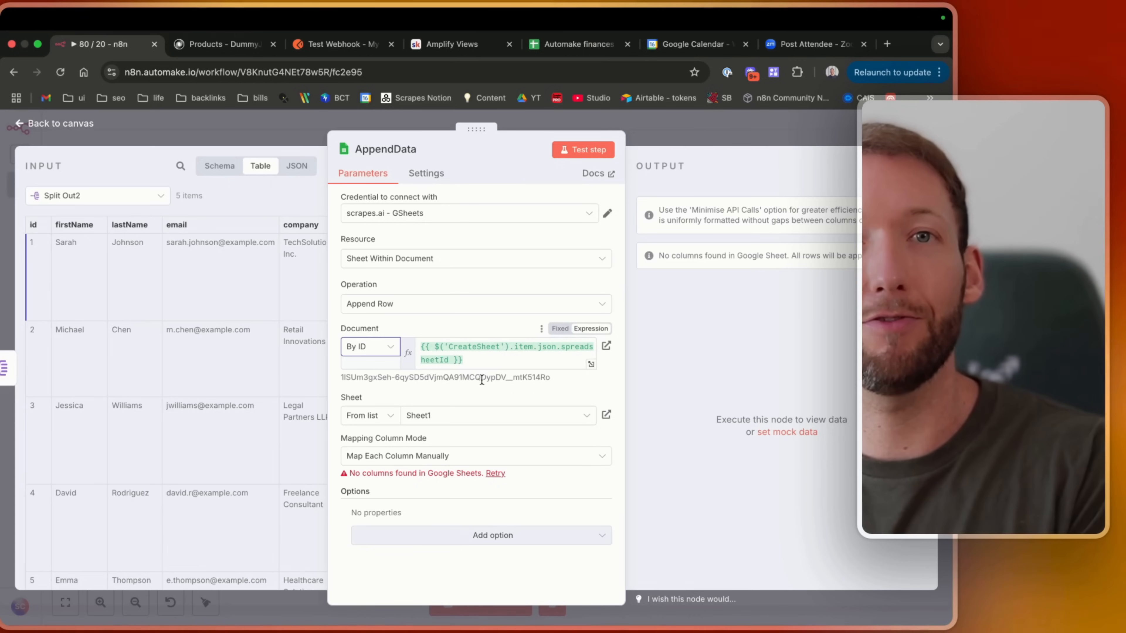
pyautogui.click(412, 462)
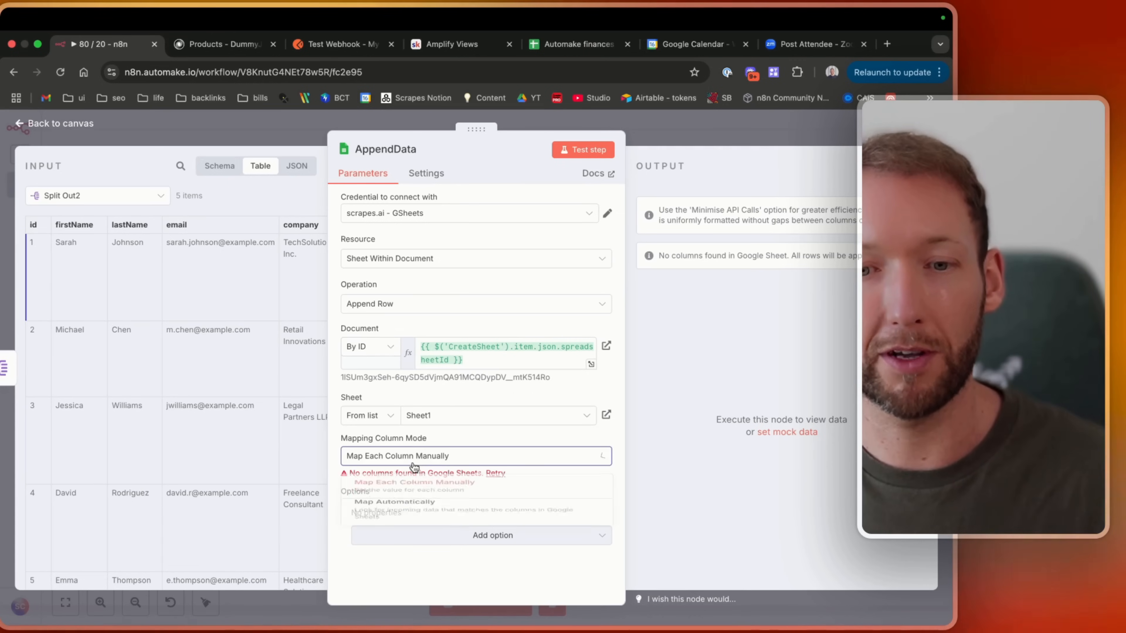
pyautogui.click(395, 526)
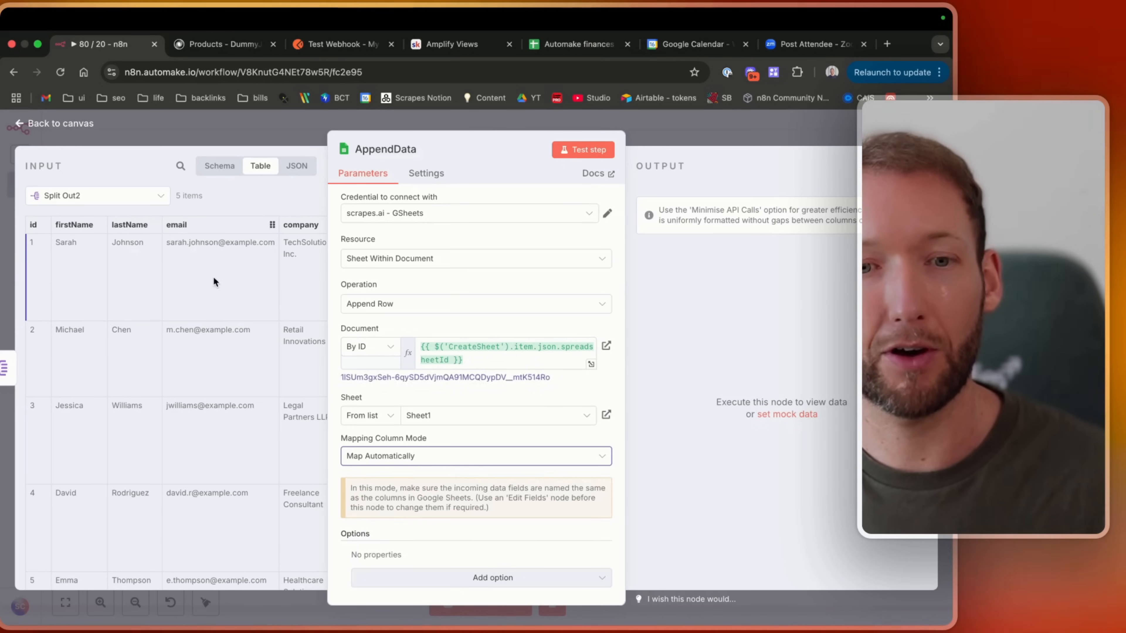
pyautogui.scroll(-1, 429, 421)
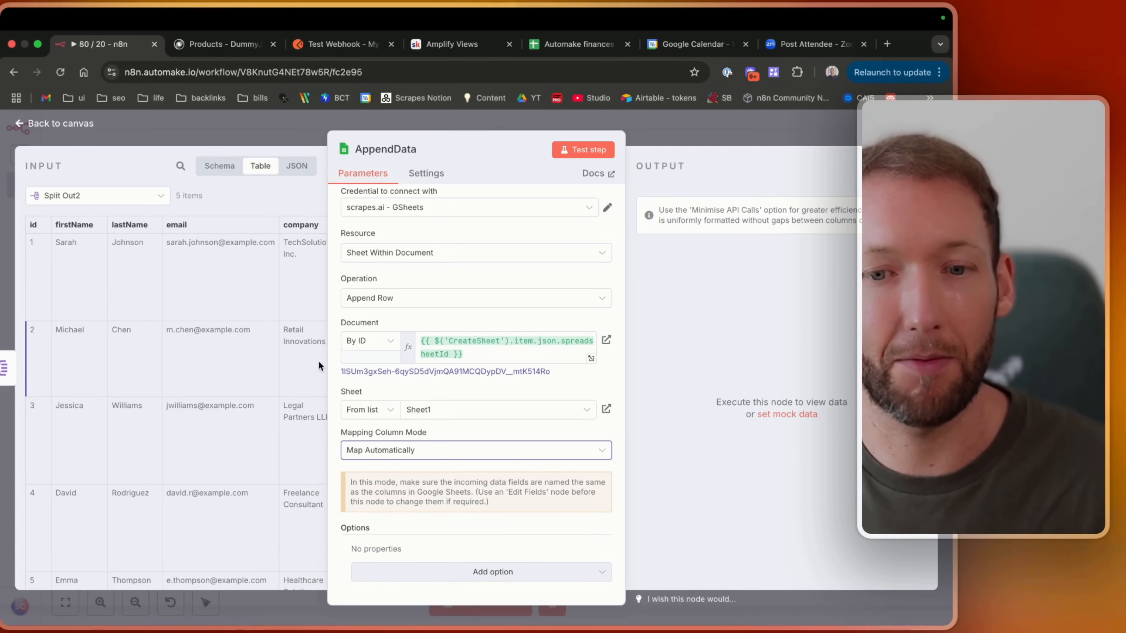
# Add the Handling extra fields in input option to AppendData, using Insert in New Column(s).
pyautogui.click(496, 575)
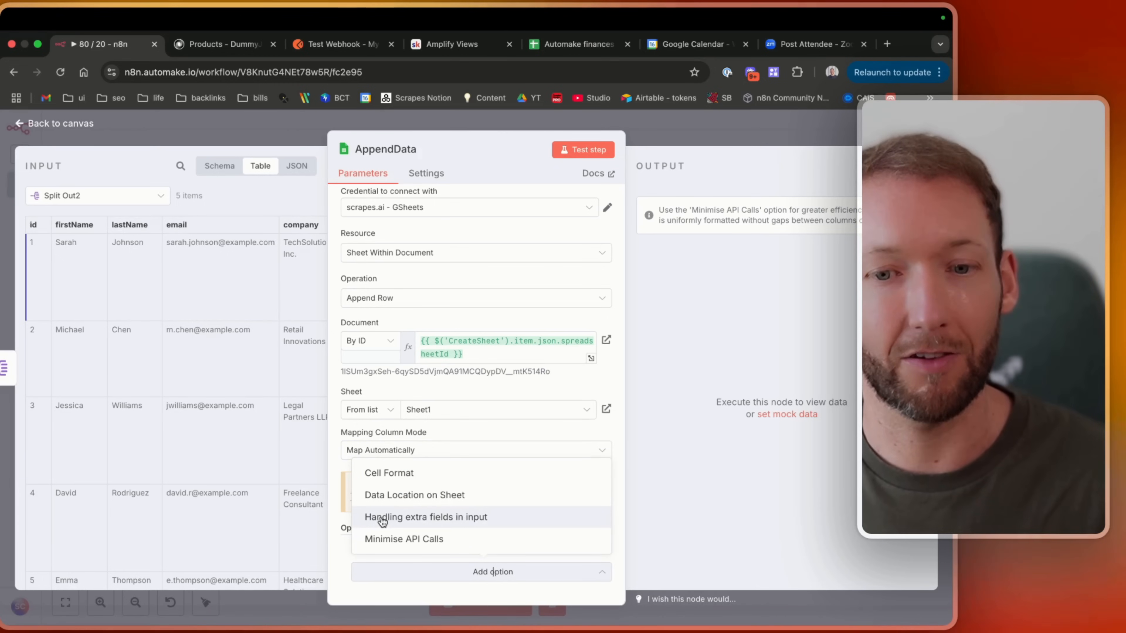
pyautogui.click(408, 522)
pyautogui.scroll(-1, 492, 543)
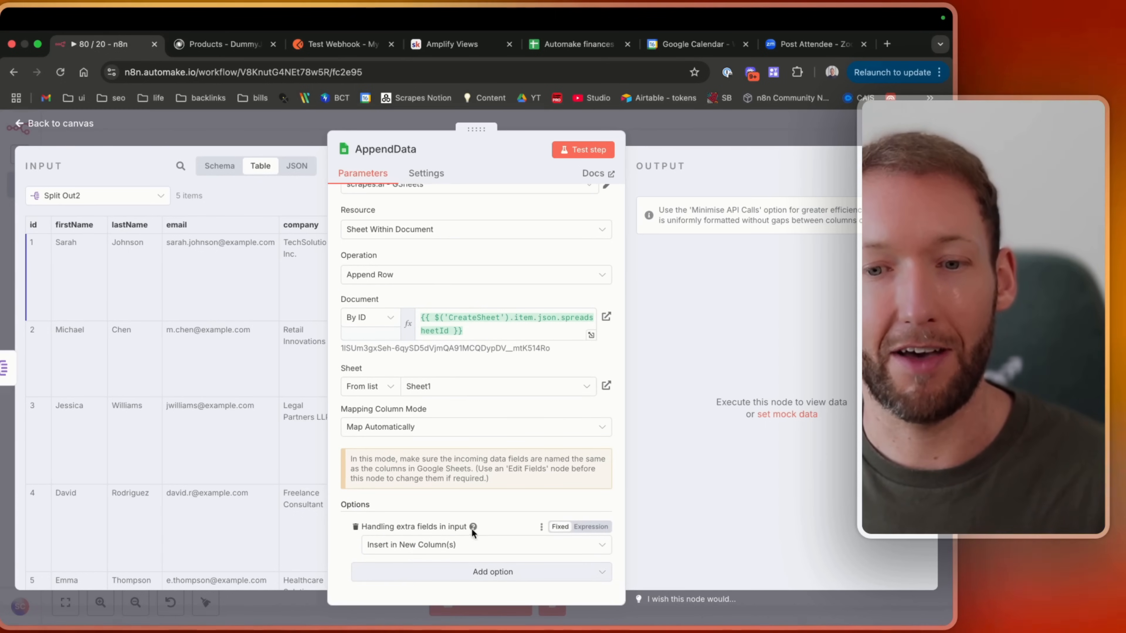
pyautogui.moveTo(474, 527)
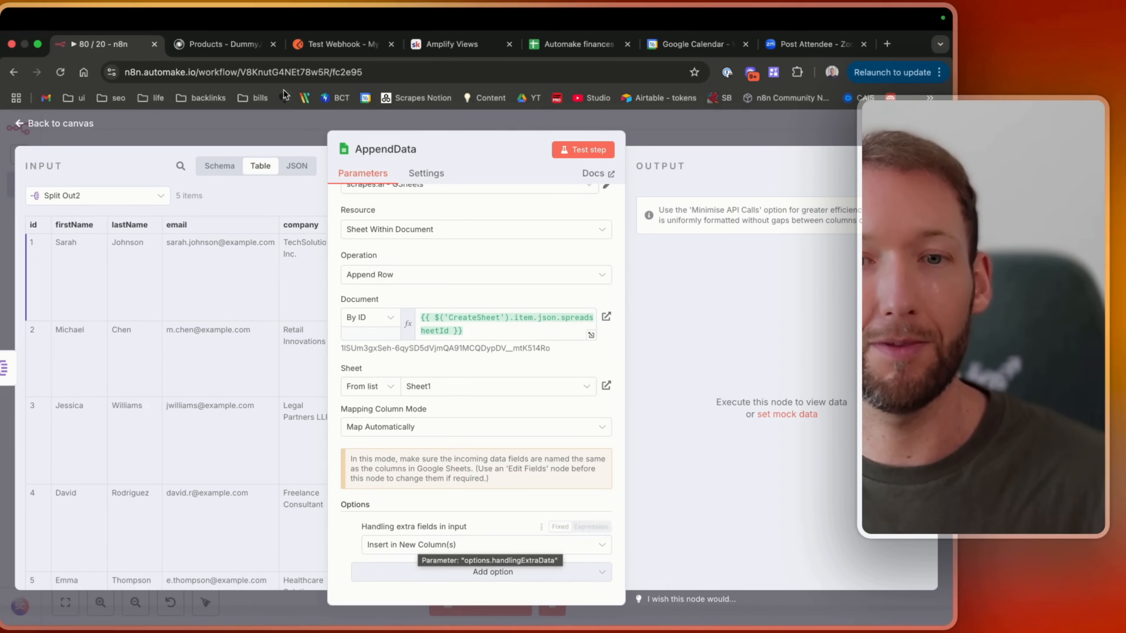
# Run the workflow, then open the created spreadsheet from AppendData and review the appended lead rows.
pyautogui.click(87, 124)
pyautogui.click(504, 609)
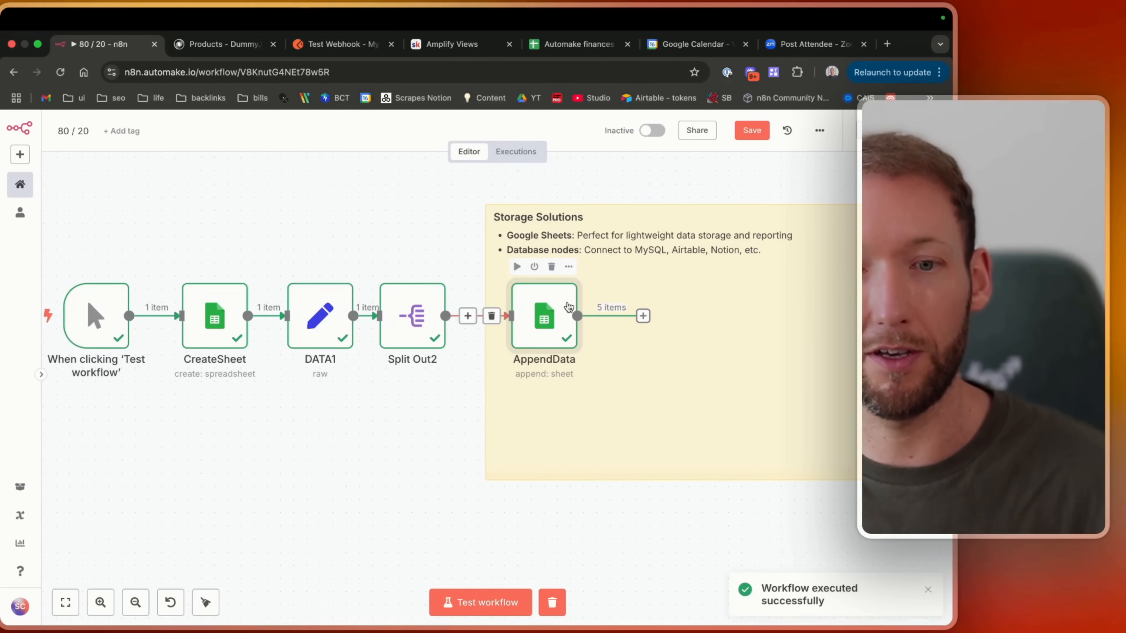
pyautogui.doubleClick(544, 316)
pyautogui.click(610, 347)
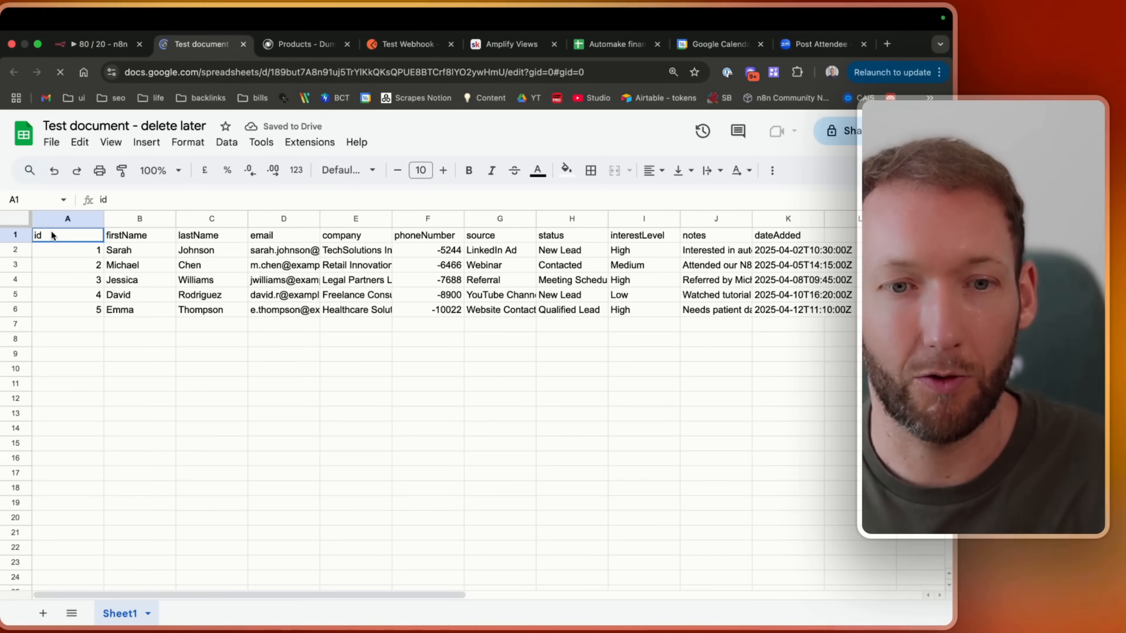
pyautogui.moveTo(52, 235); pyautogui.dragTo(676, 240)
pyautogui.click(793, 251)
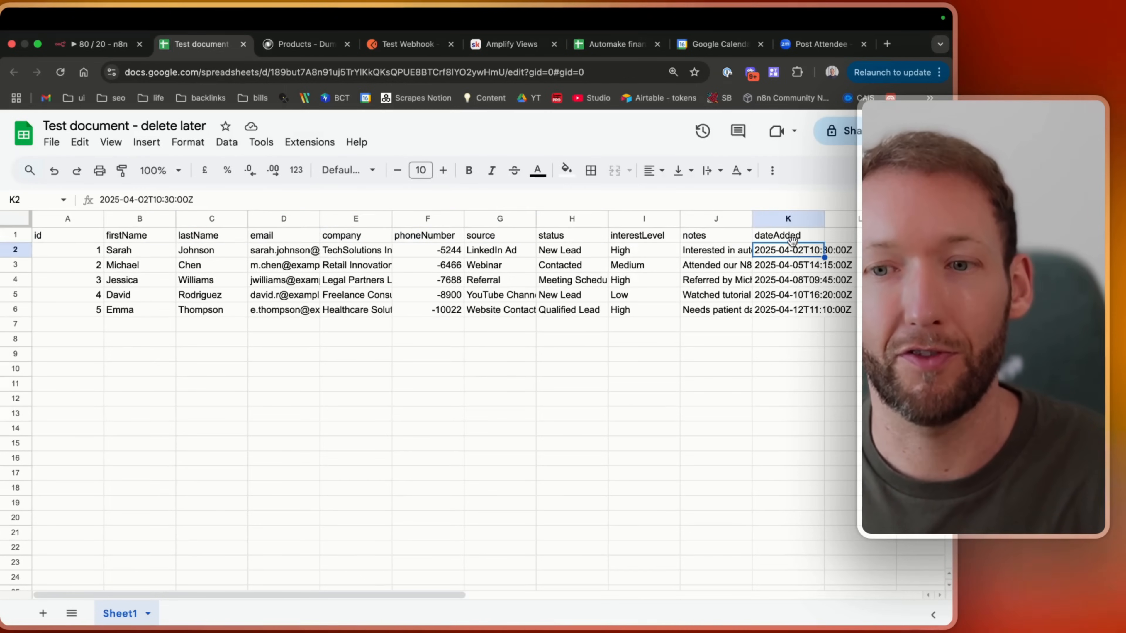
pyautogui.moveTo(790, 239); pyautogui.dragTo(822, 298)
pyautogui.click(57, 280)
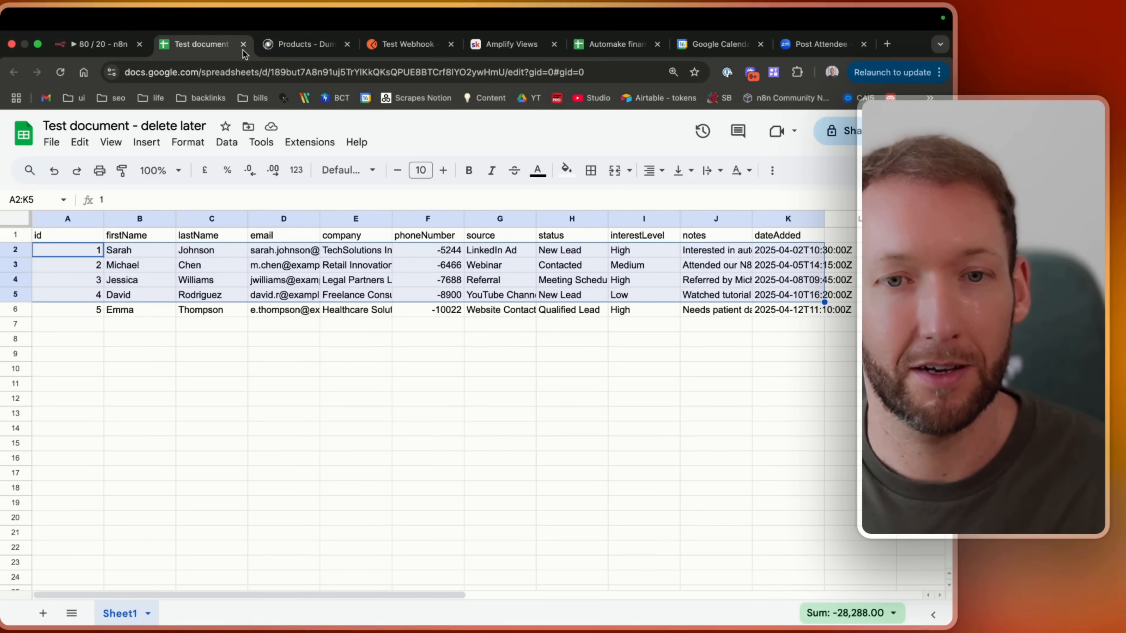
pyautogui.click(97, 43)
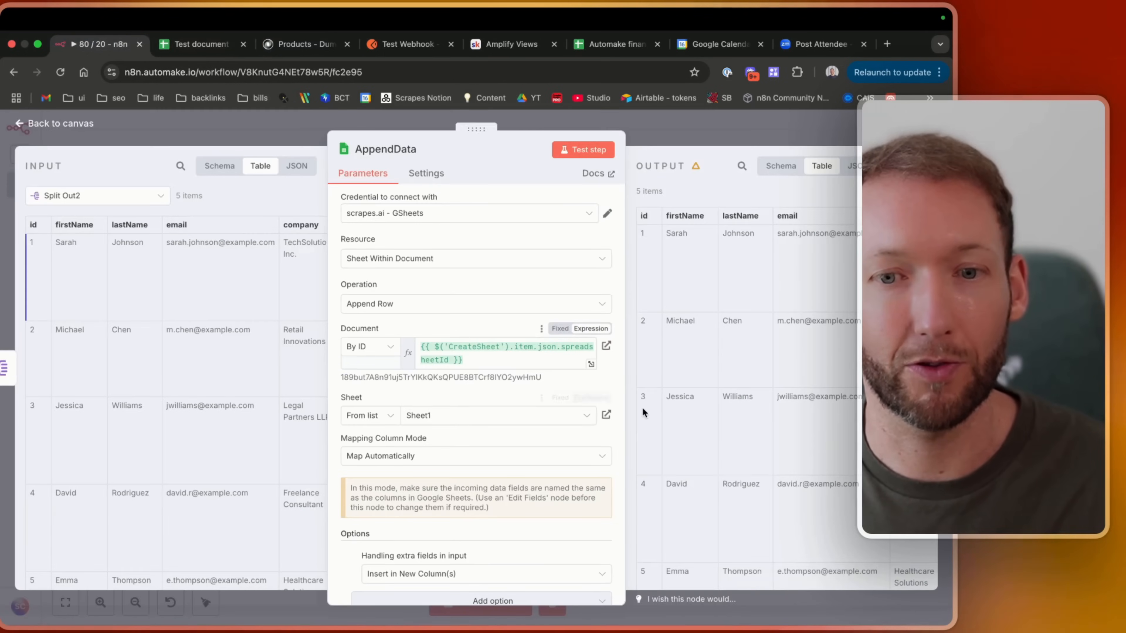
# Reactivate the deactivated Airtable node in the Storage Solutions section.
pyautogui.click(86, 129)
pyautogui.scroll(3, 500, 364)
pyautogui.scroll(-5, 335, 470)
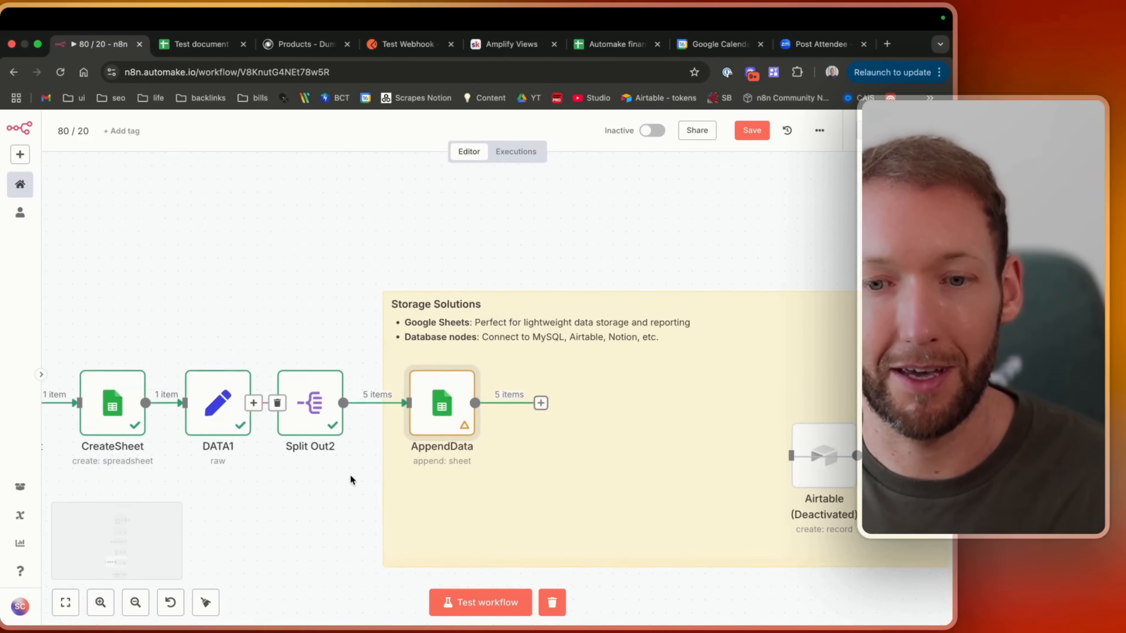
pyautogui.scroll(-2, 350, 479)
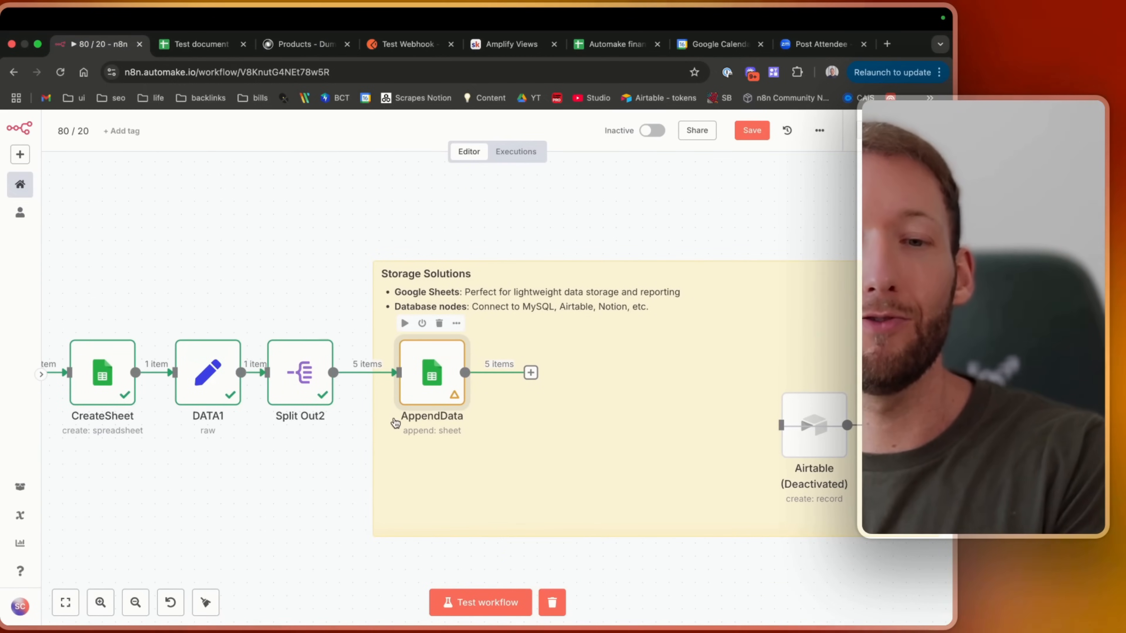
pyautogui.moveTo(362, 355)
pyautogui.hscroll(-3, 381, 376)
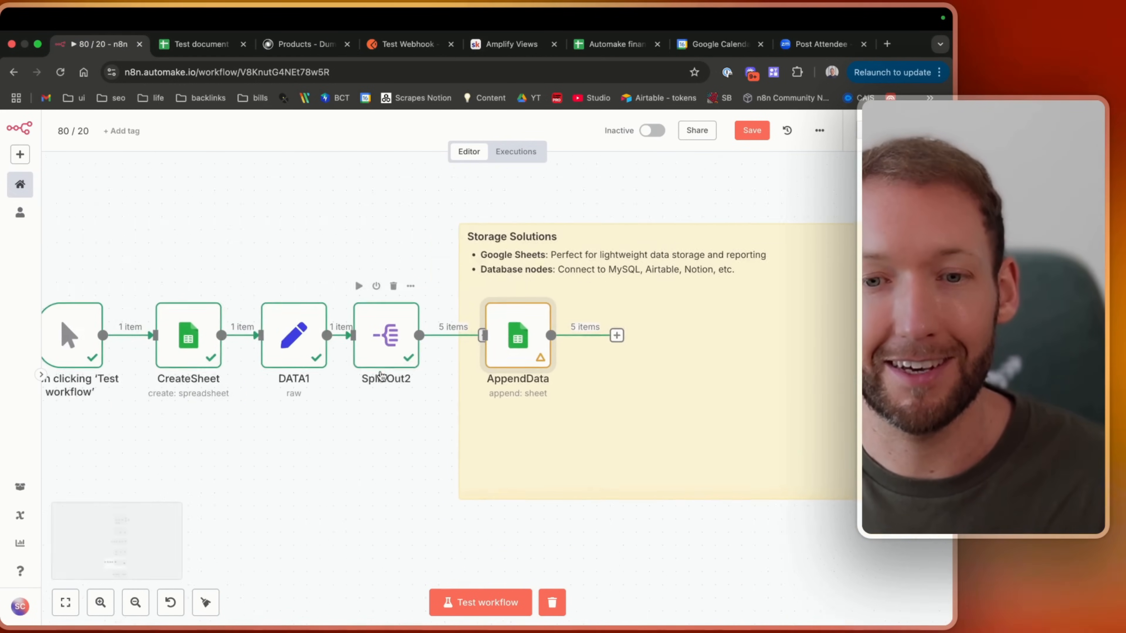
pyautogui.hscroll(4, 465, 455)
pyautogui.click(719, 387)
pyautogui.press('d')
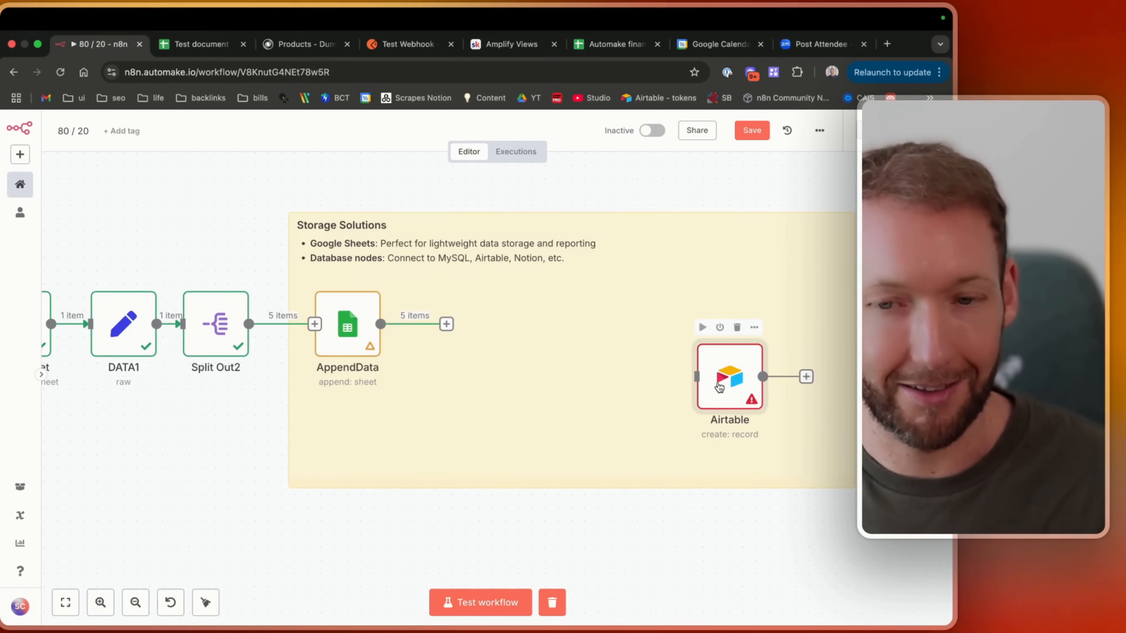
# Open the Airtable node's Base list, then return to the canvas and save the workflow.
pyautogui.doubleClick(719, 388)
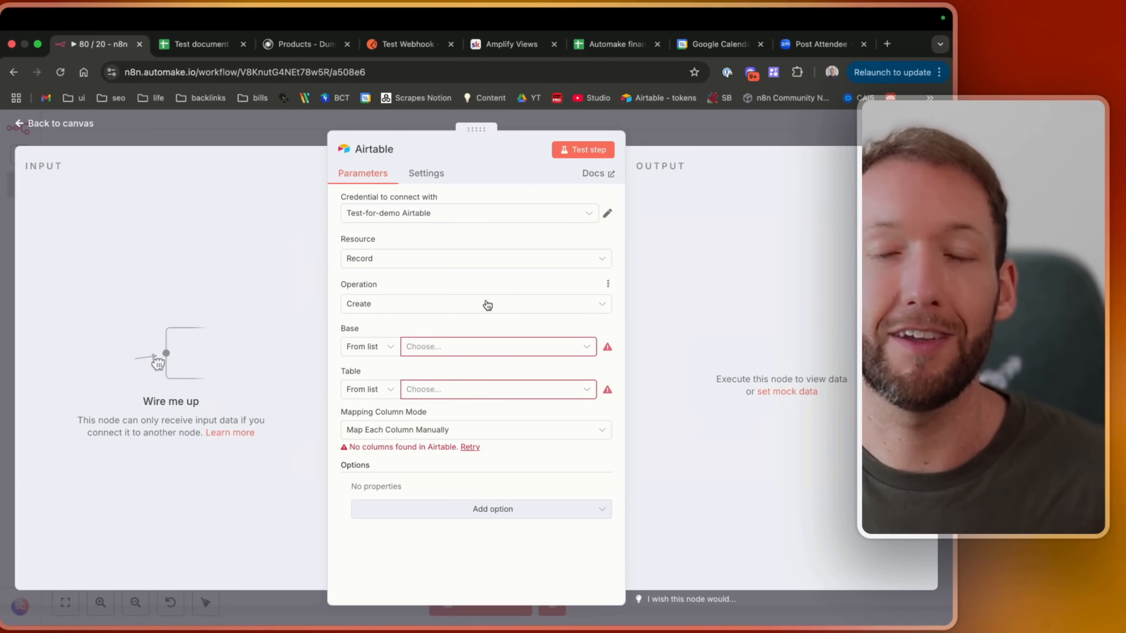
pyautogui.click(472, 351)
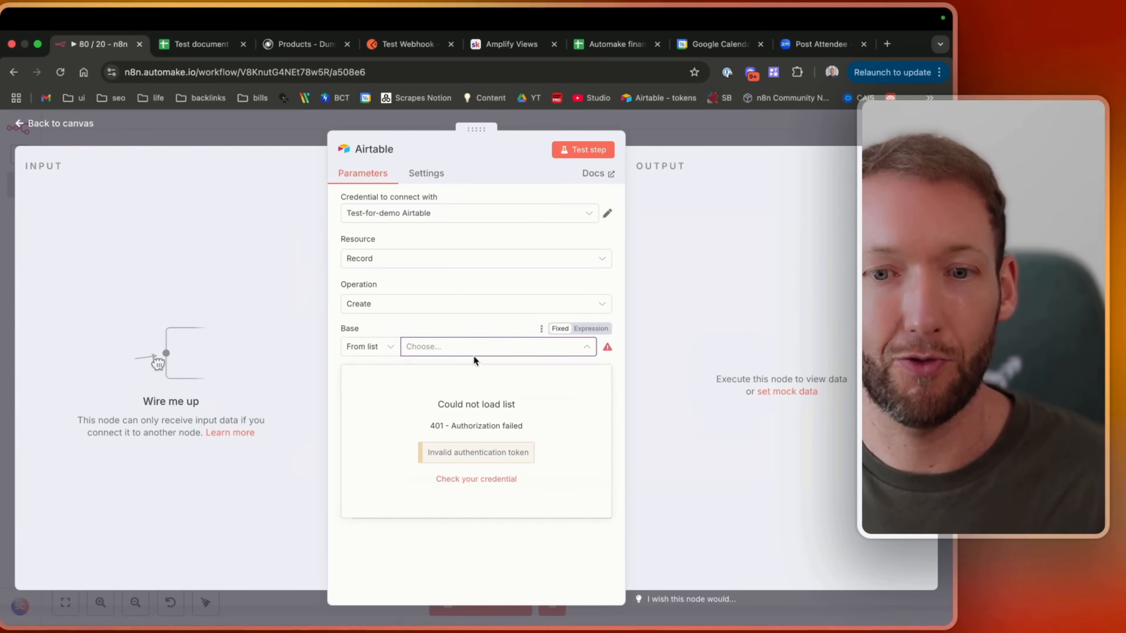
pyautogui.click(66, 125)
pyautogui.hscroll(-6, 558, 466)
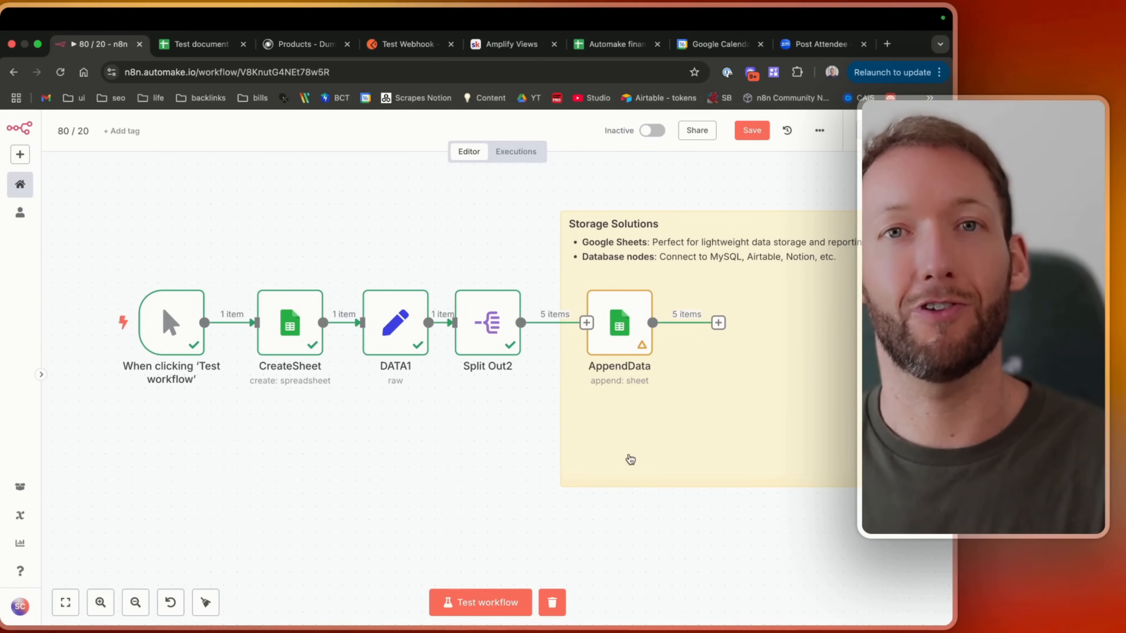
pyautogui.click(752, 135)
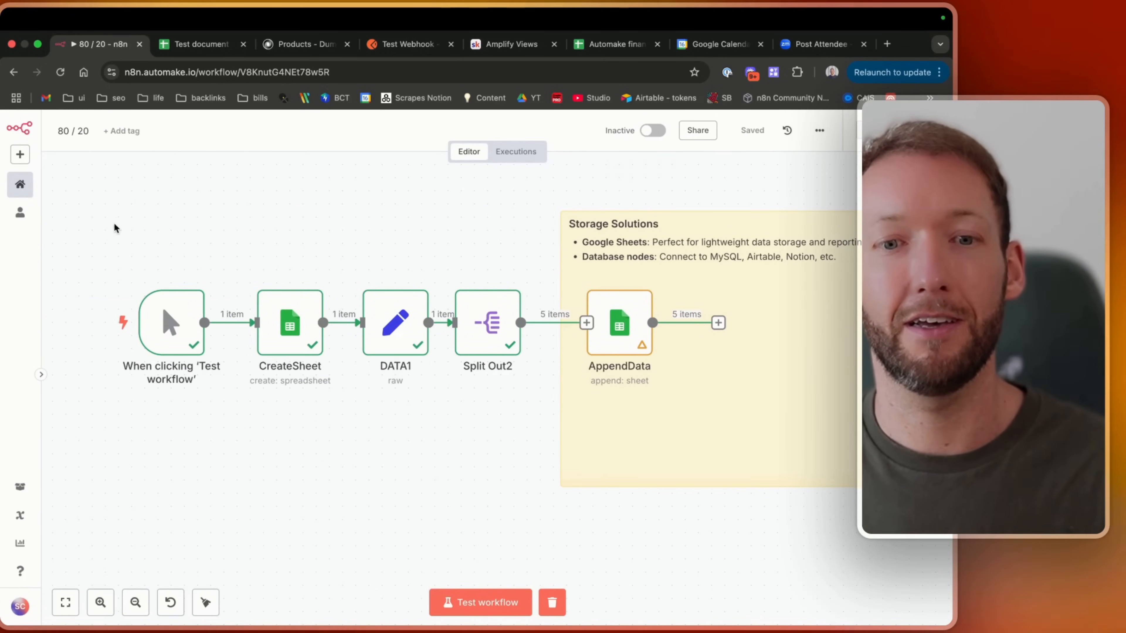
# Select the first workflow nodes and open AppendData to inspect its Document expression.
pyautogui.moveTo(106, 222); pyautogui.dragTo(540, 456)
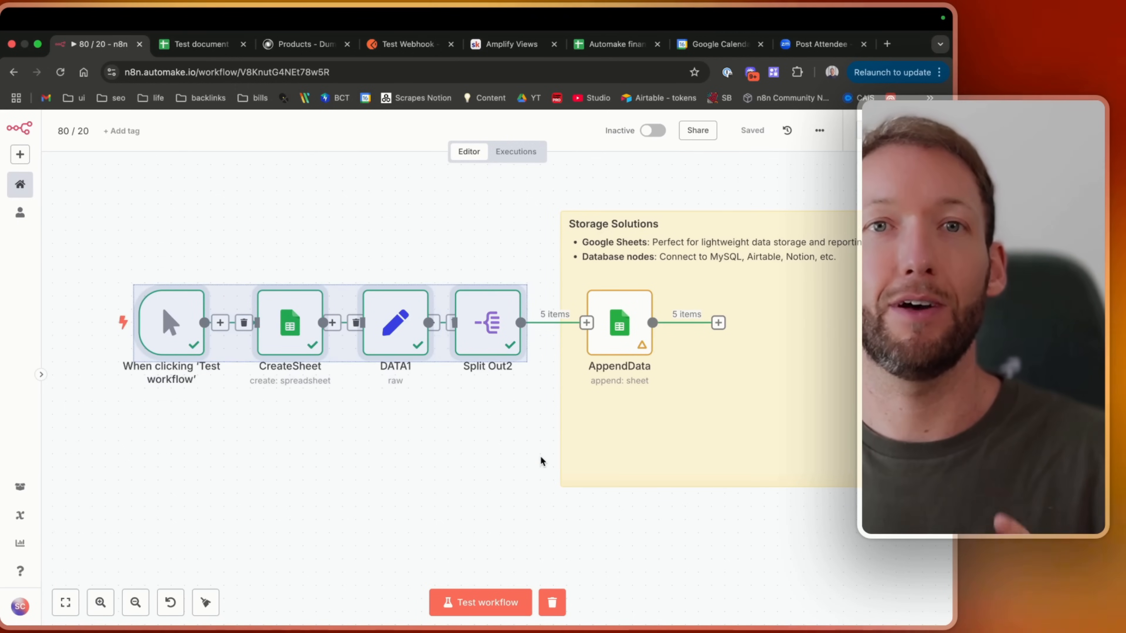
pyautogui.hscroll(5, 540, 456)
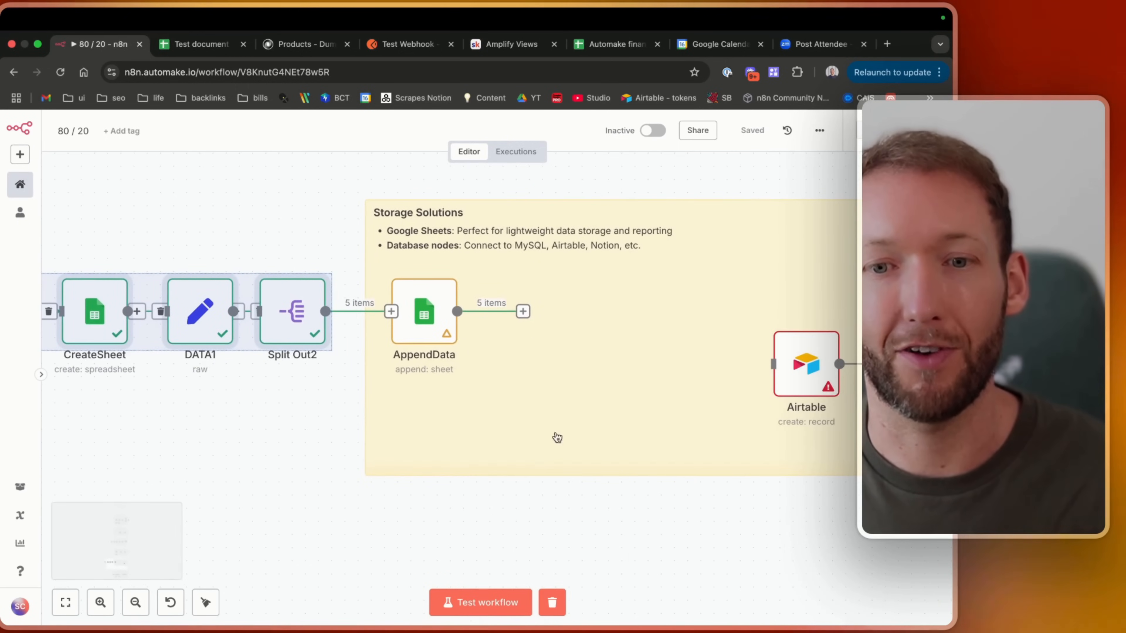
pyautogui.doubleClick(417, 320)
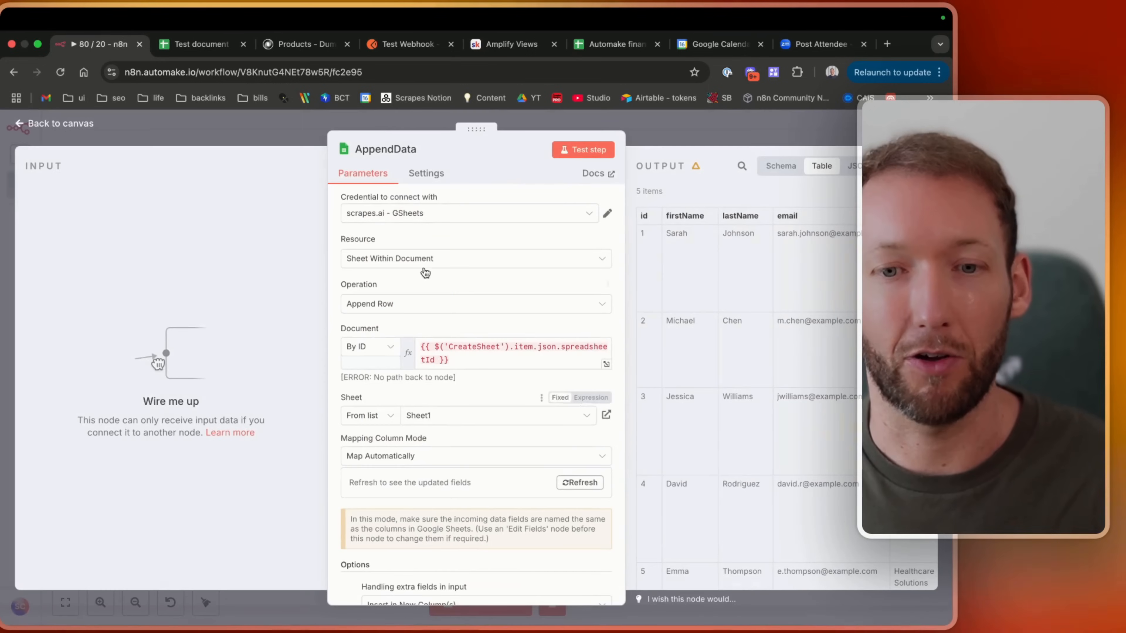
pyautogui.click(30, 120)
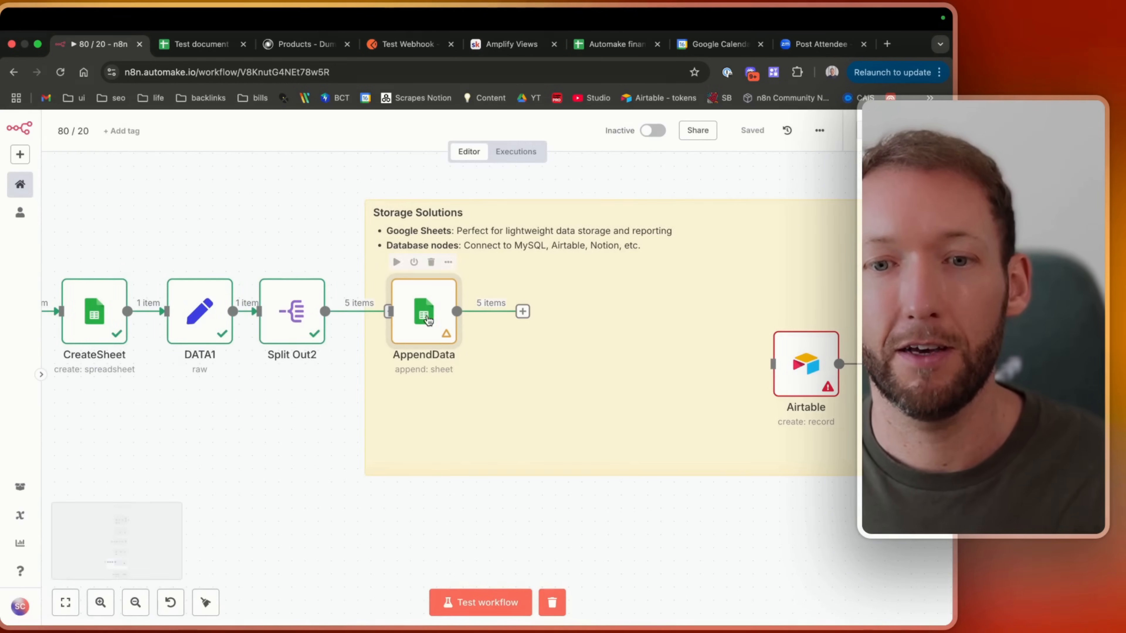
pyautogui.doubleClick(428, 318)
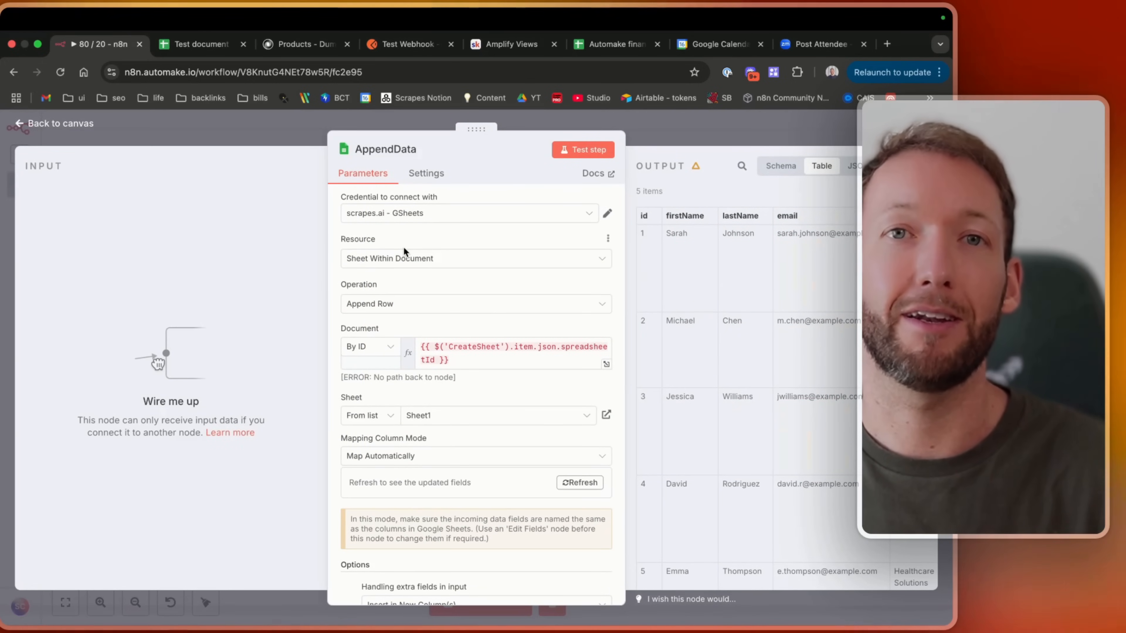
pyautogui.click(87, 128)
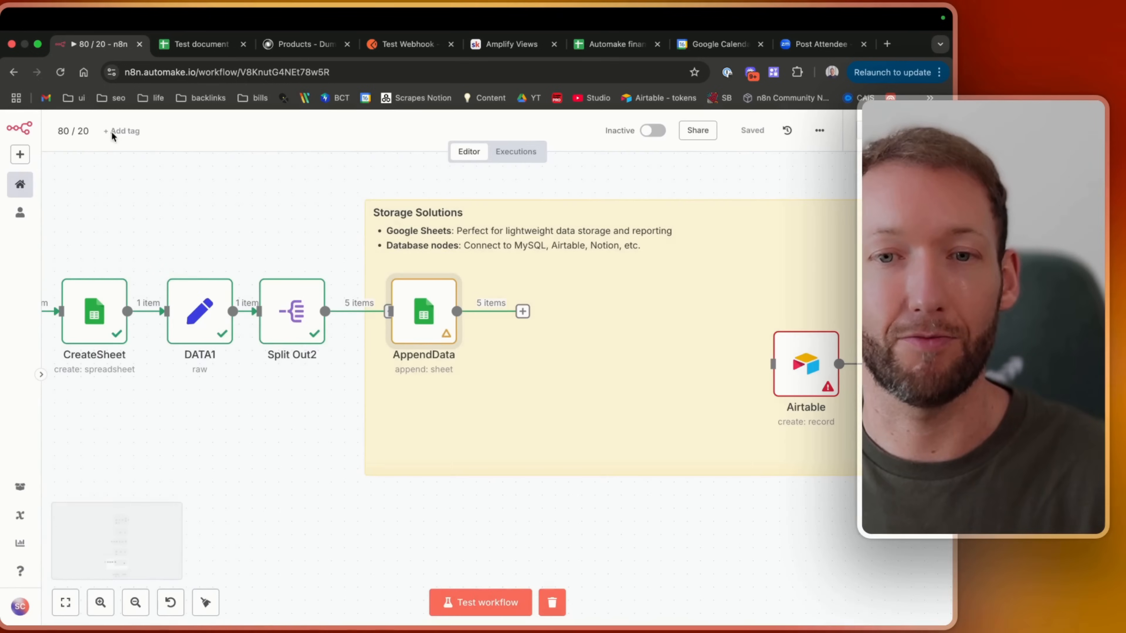
pyautogui.hscroll(-5, 607, 419)
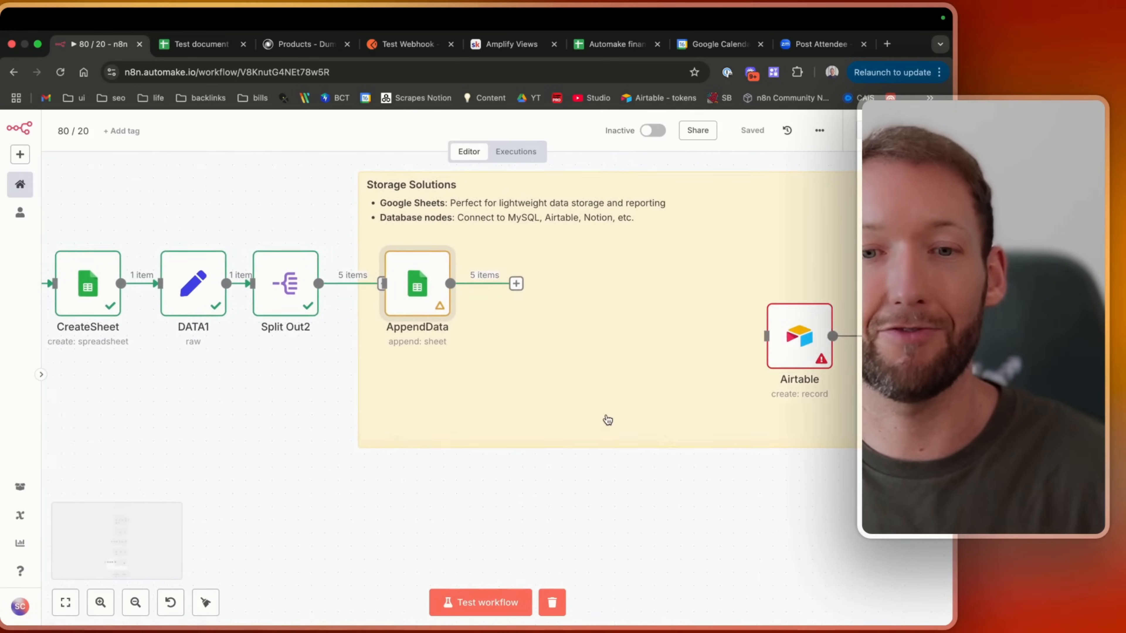
# Add a Google Sheets On row added trigger node to the canvas.
pyautogui.moveTo(250, 201); pyautogui.dragTo(578, 425)
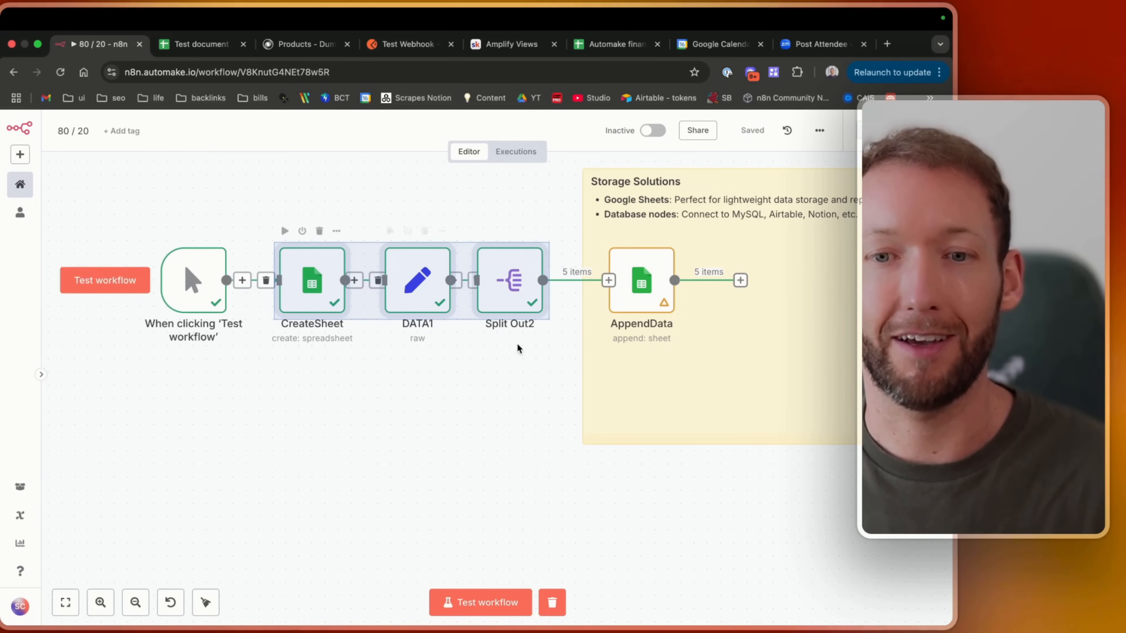
pyautogui.press('Tab')
pyautogui.write('g')
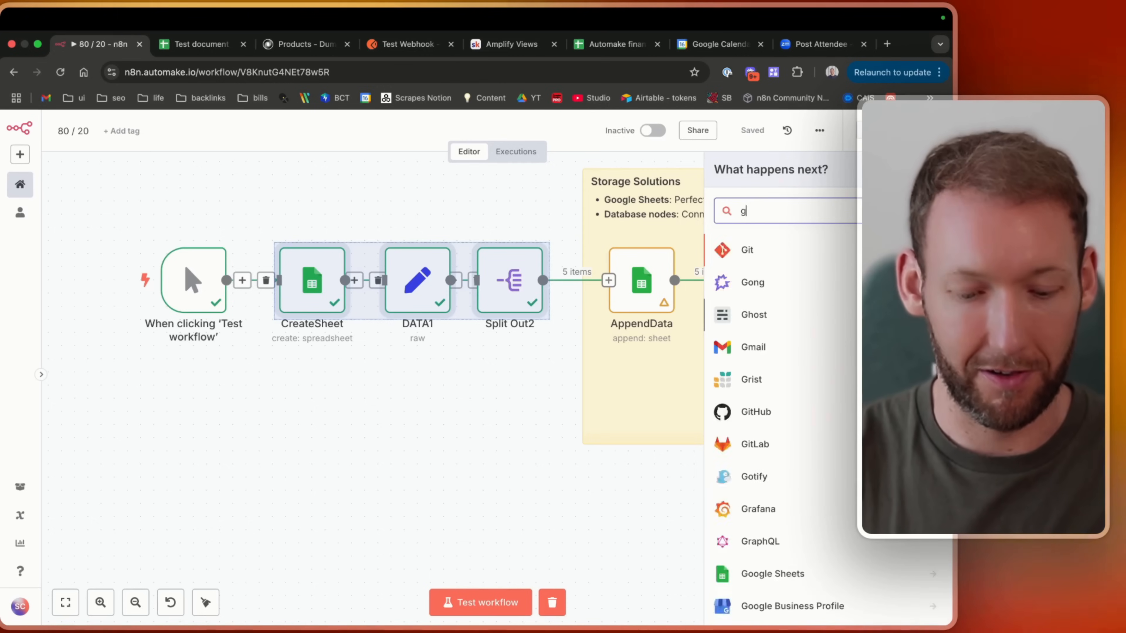
pyautogui.write('she')
pyautogui.press('Return')
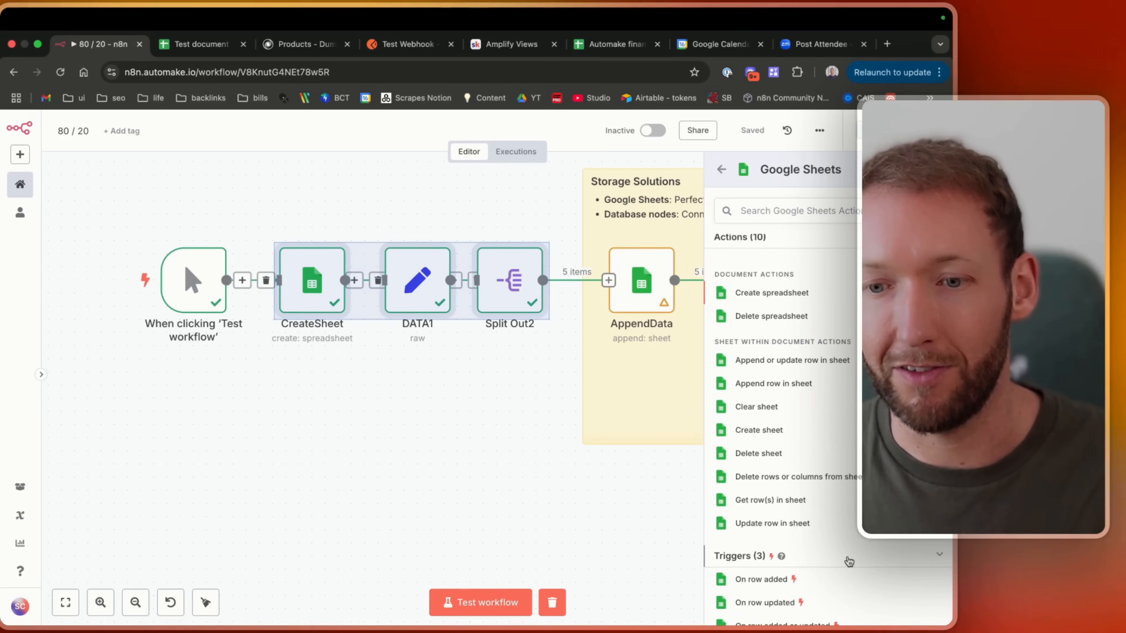
pyautogui.scroll(-3, 848, 562)
pyautogui.click(755, 506)
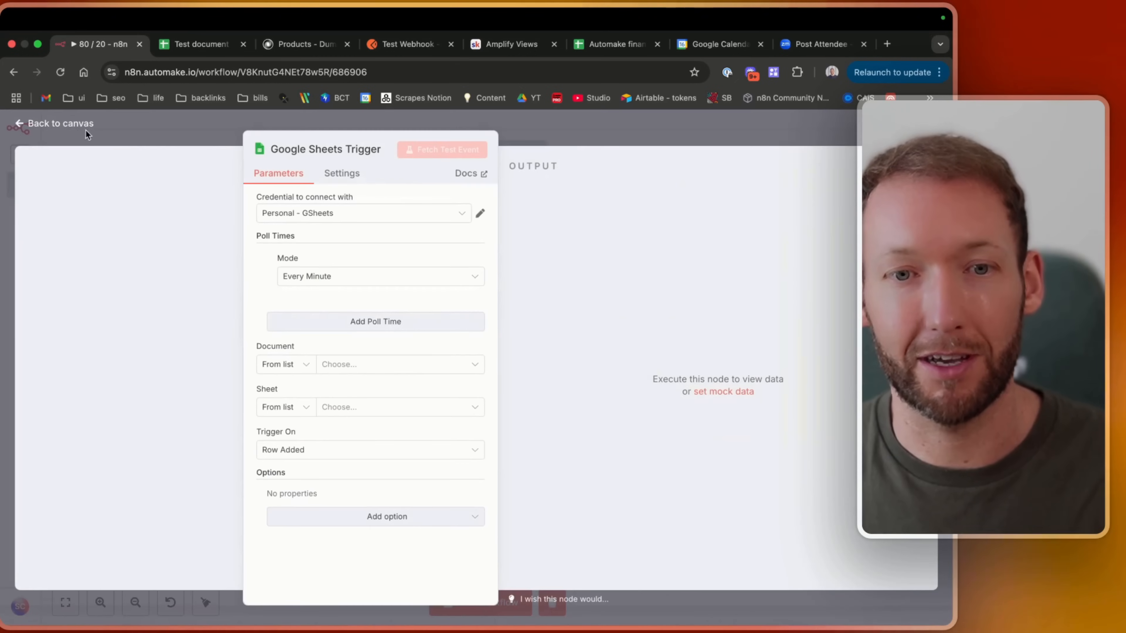
# Return to the canvas and deactivate the new Google Sheets Trigger node.
pyautogui.click(82, 119)
pyautogui.rightClick(624, 382)
pyautogui.click(638, 477)
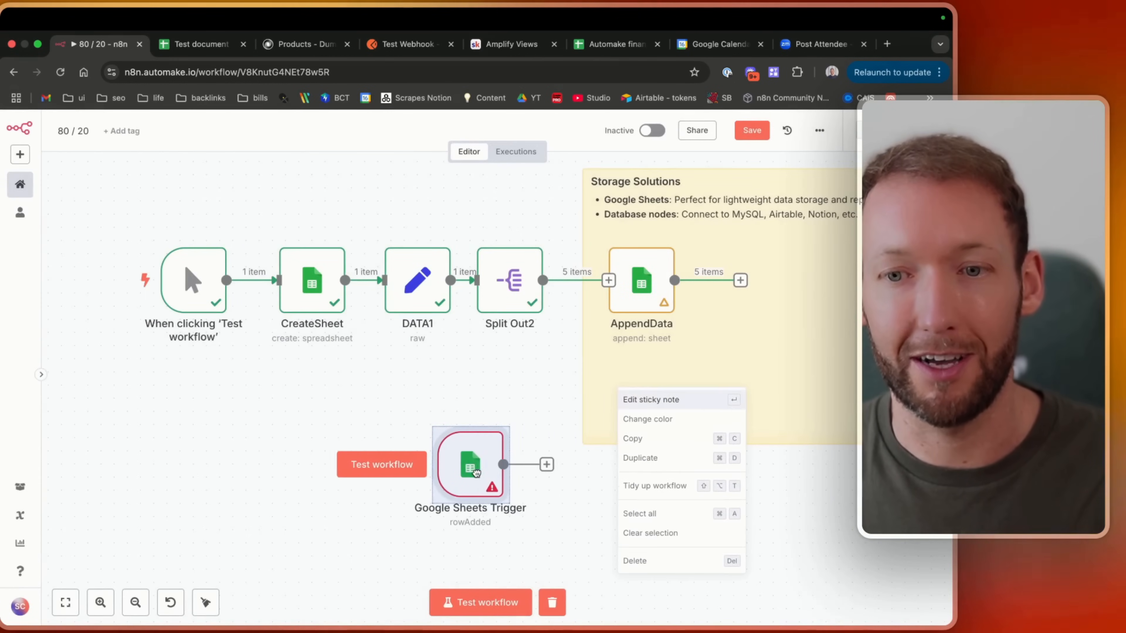
pyautogui.press('d')
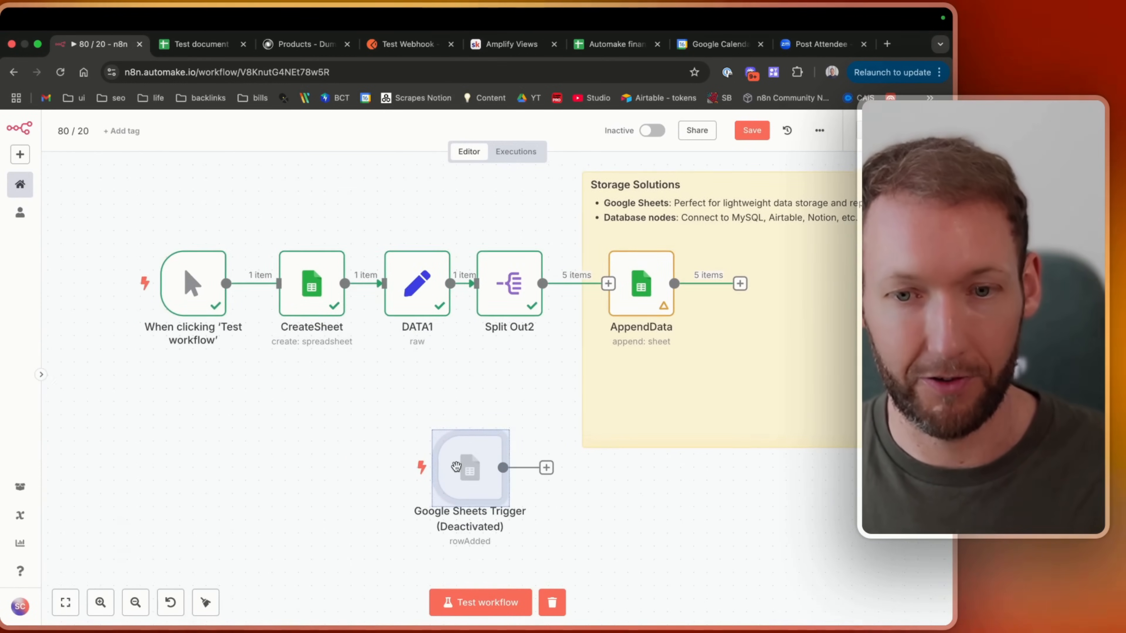
# Deactivate the CreateSheet, DATA1, Split Out2 and AppendData nodes and save the workflow.
pyautogui.scroll(3, 284, 284)
pyautogui.moveTo(266, 273); pyautogui.dragTo(803, 456)
pyautogui.press('d')
pyautogui.click(752, 131)
# Move the manual trigger node down toward the AI Integration section and save the workflow.
pyautogui.click(243, 382)
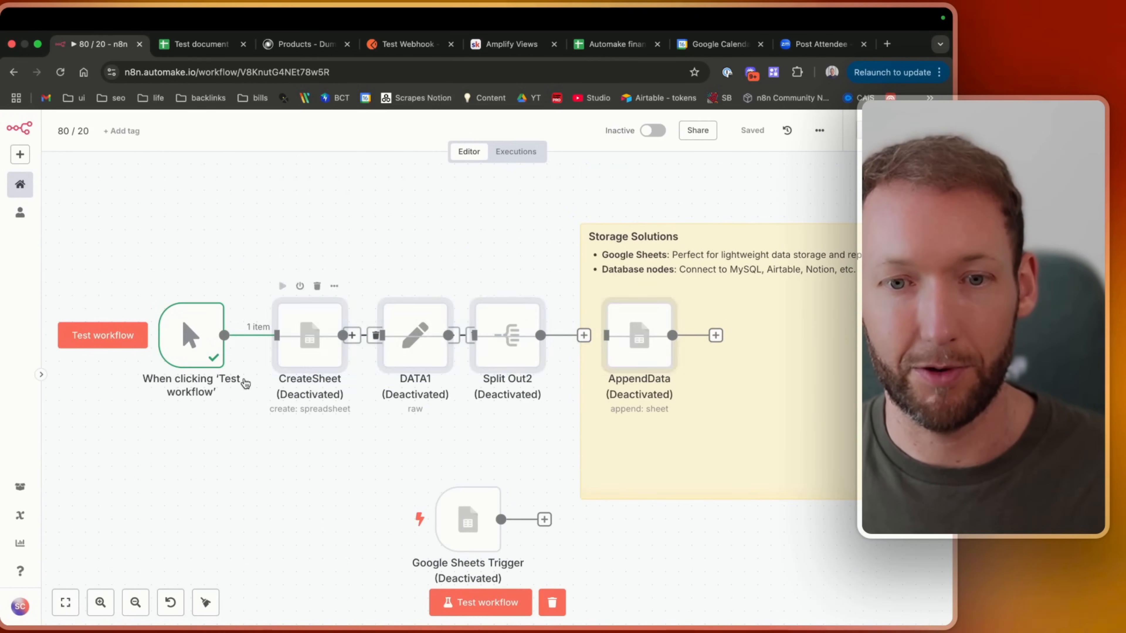
pyautogui.moveTo(182, 301); pyautogui.dragTo(183, 445)
pyautogui.scroll(-2, 183, 444)
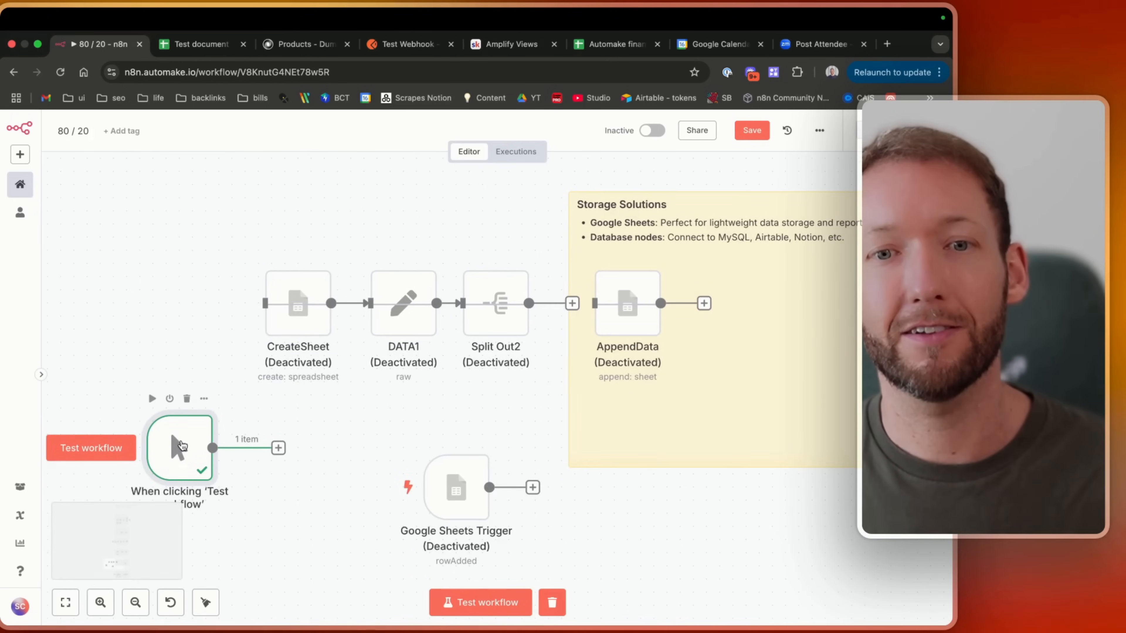
pyautogui.click(752, 131)
pyautogui.moveTo(181, 445); pyautogui.dragTo(352, 511)
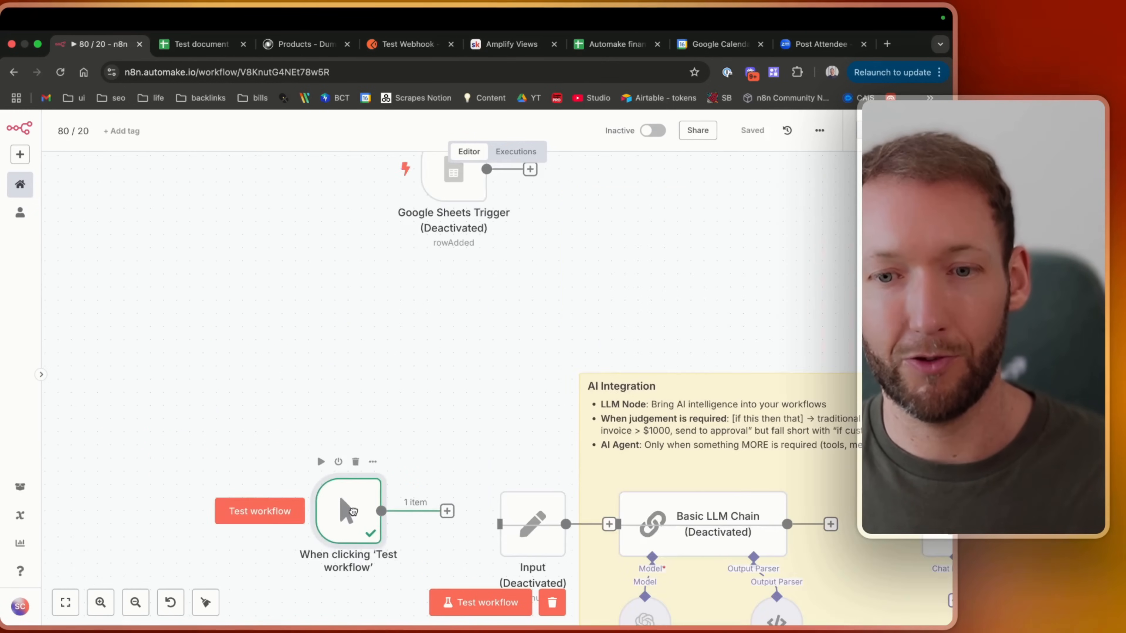
# Place the manual trigger beside the Input node so it connects to the AI Integration chain.
pyautogui.hscroll(6, 353, 515)
pyautogui.scroll(-2, 353, 515)
pyautogui.hscroll(-2, 353, 515)
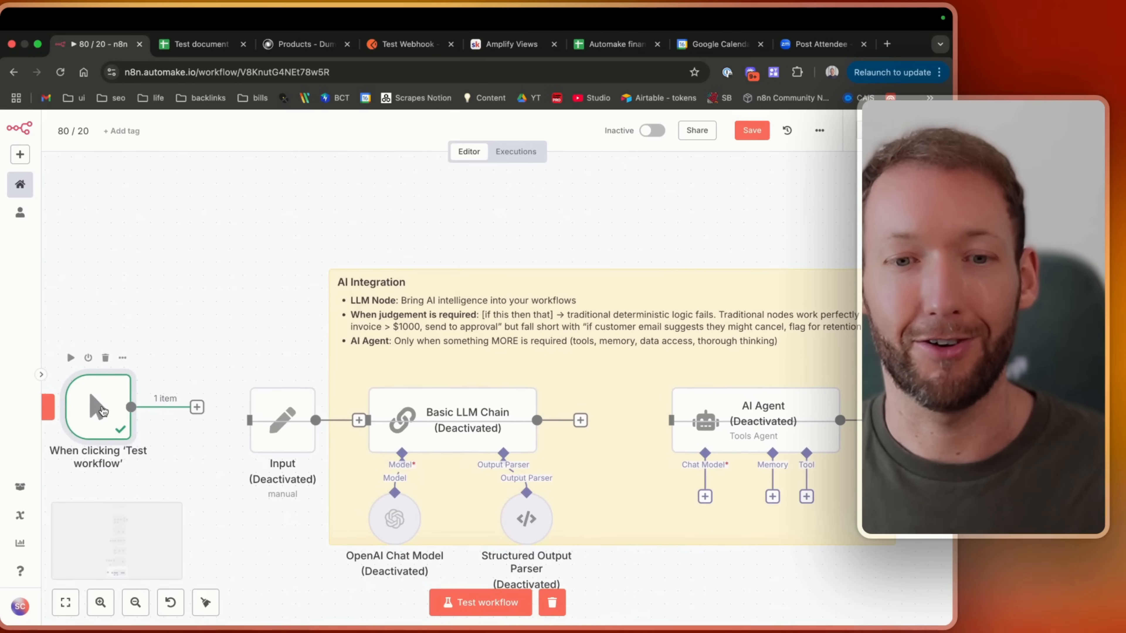
pyautogui.moveTo(102, 412); pyautogui.dragTo(155, 435)
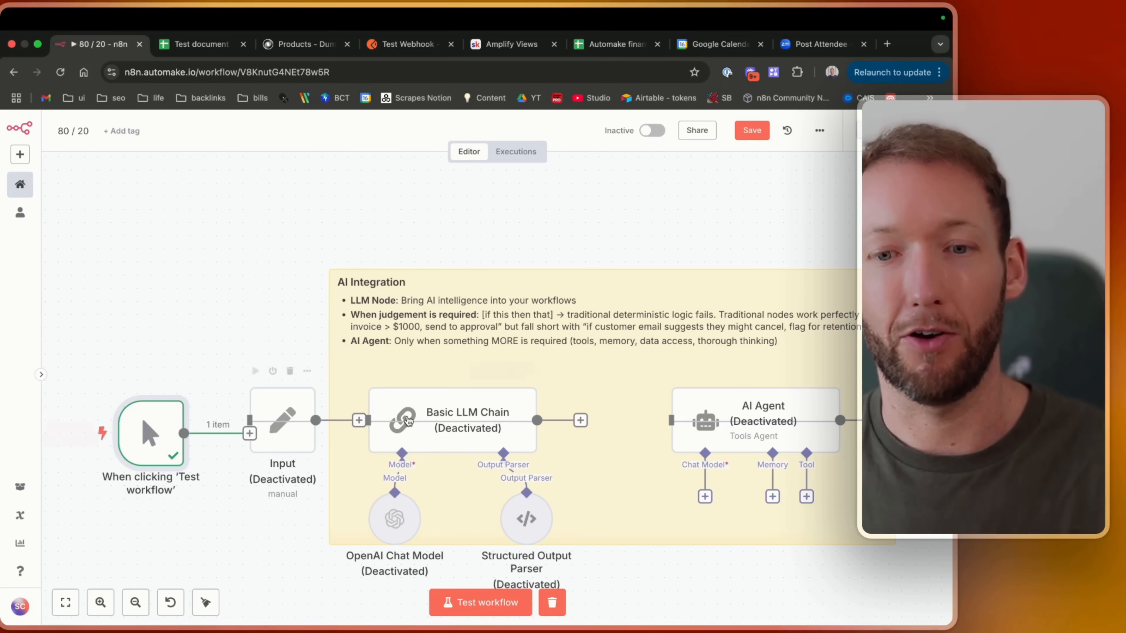
# Reactivate the Basic LLM Chain node and browse the AI nodes available in the node panel.
pyautogui.click(461, 401)
pyautogui.press('d')
pyautogui.press('Tab')
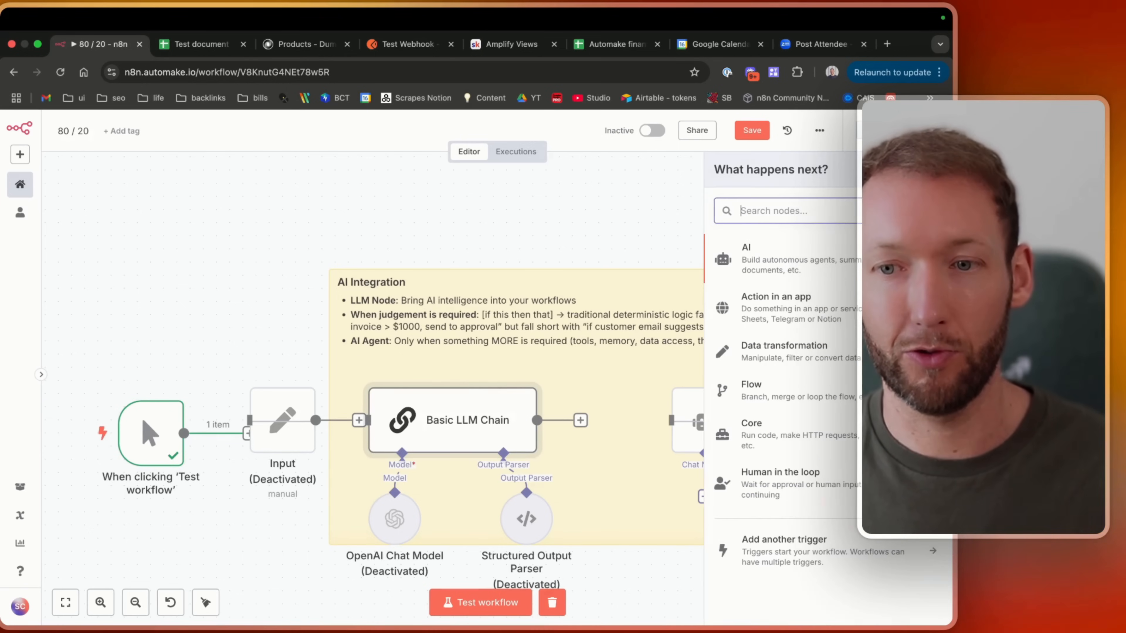
pyautogui.click(791, 263)
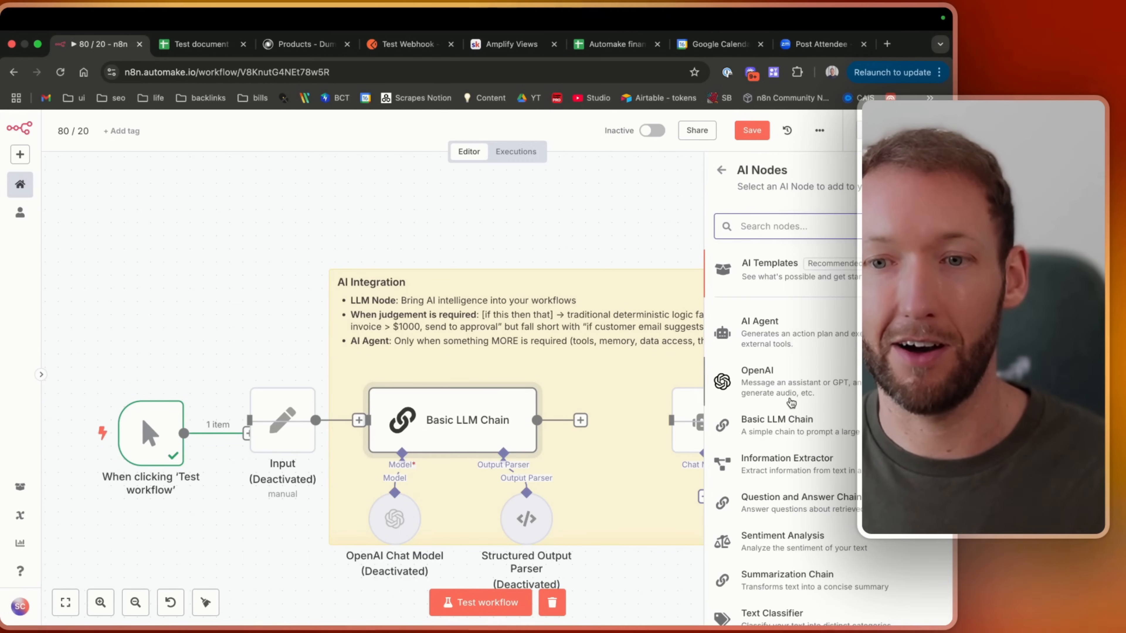
pyautogui.click(493, 330)
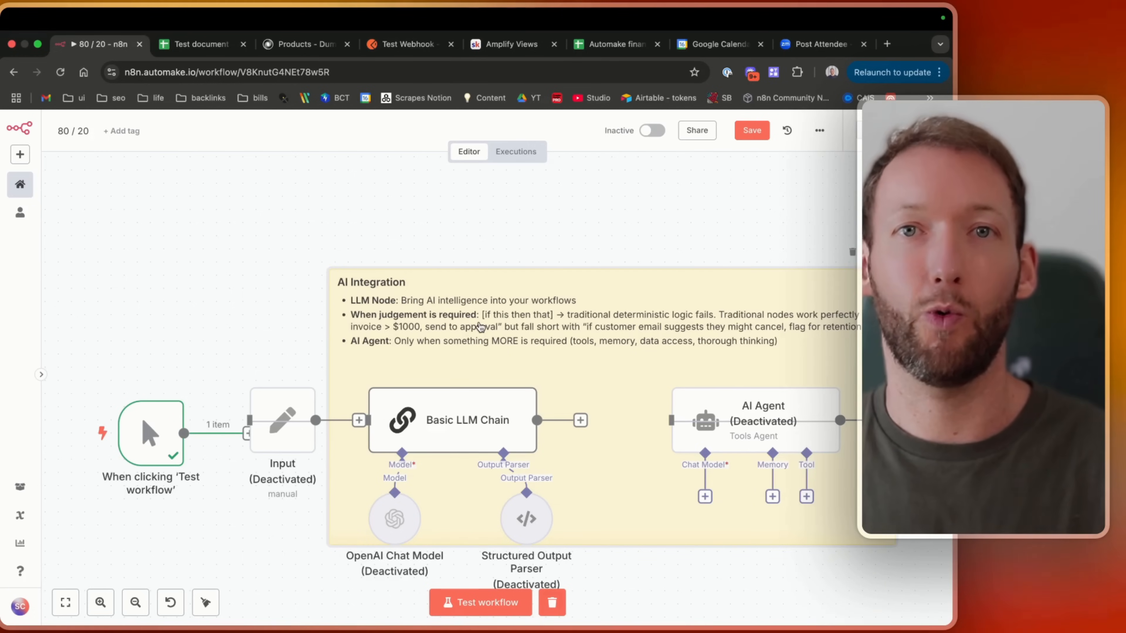
# Open the Basic LLM Chain node to review its prompt source and user message, and return to the canvas.
pyautogui.doubleClick(422, 433)
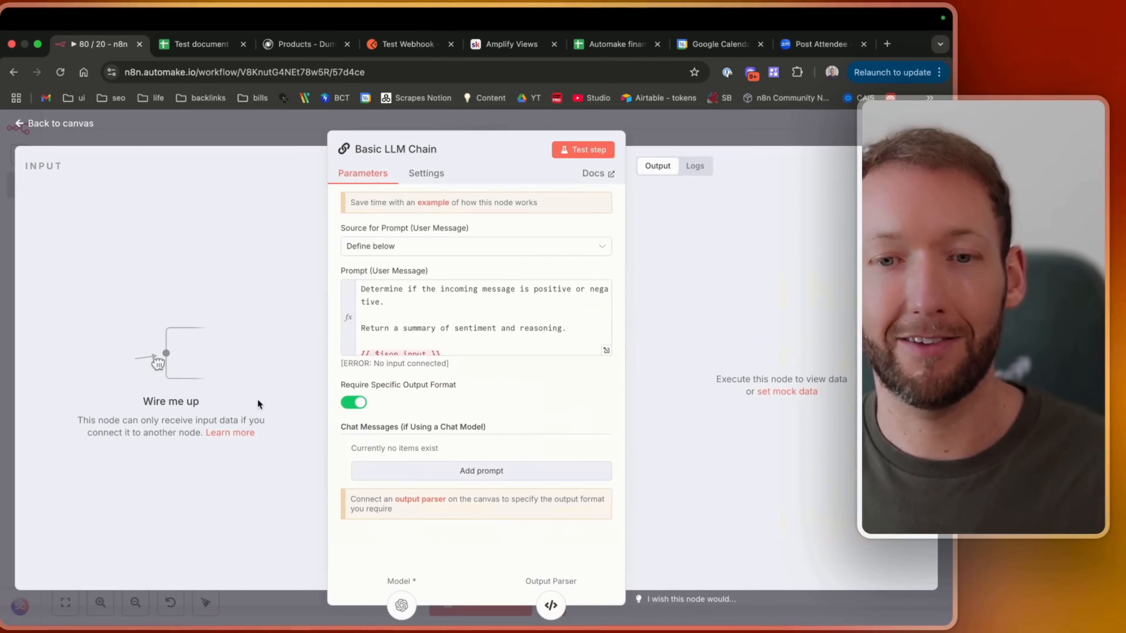
pyautogui.click(373, 248)
pyautogui.click(383, 336)
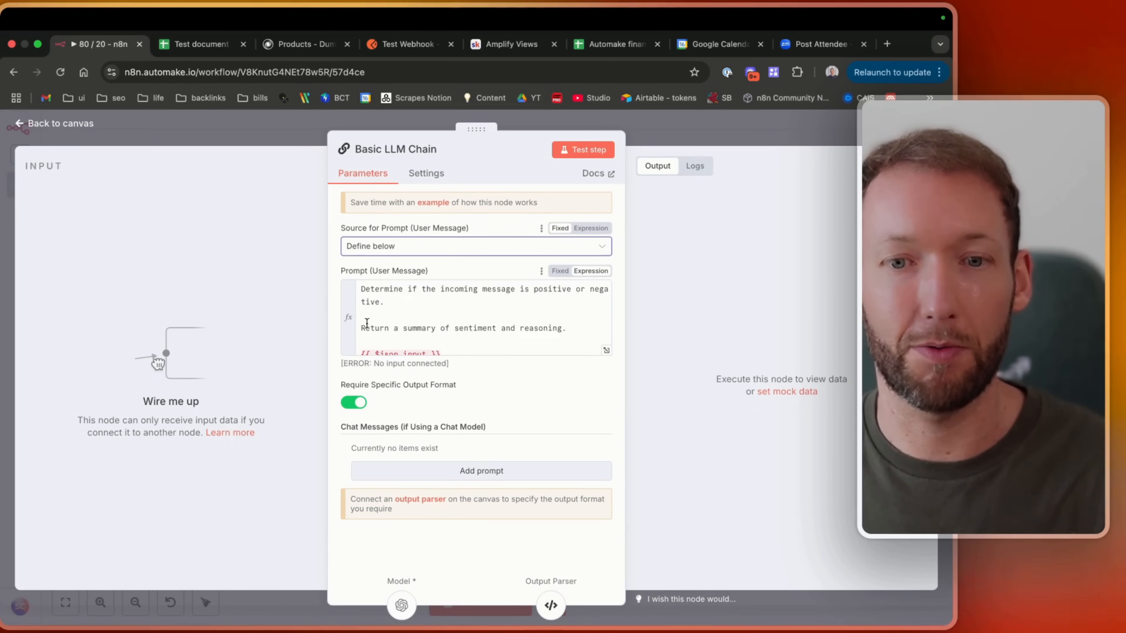
pyautogui.scroll(-1, 401, 282)
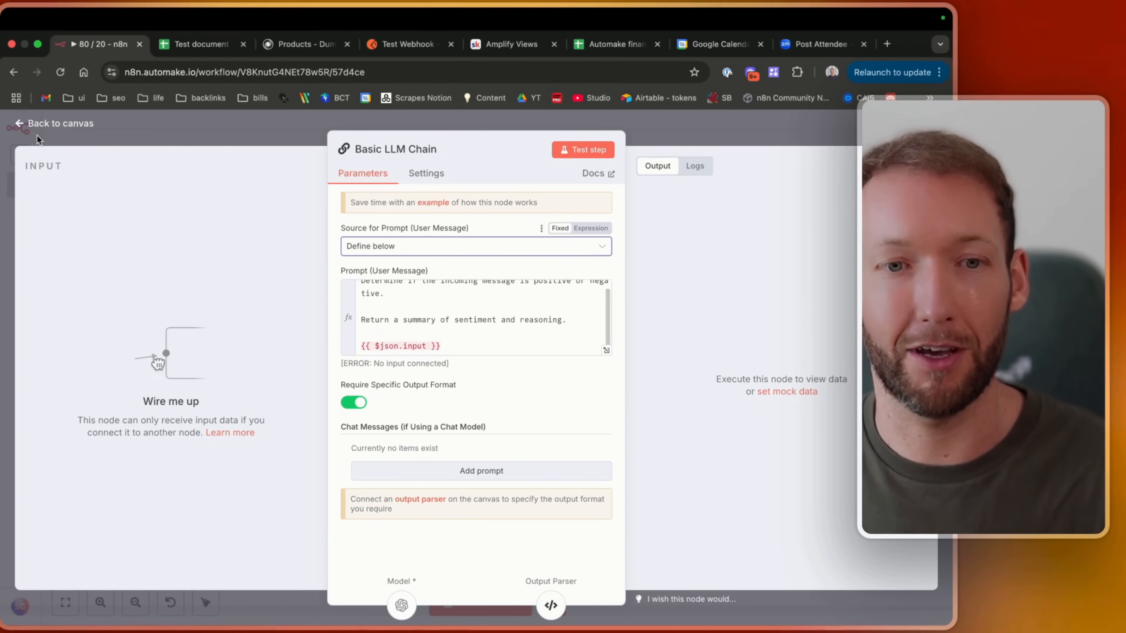
pyautogui.click(39, 125)
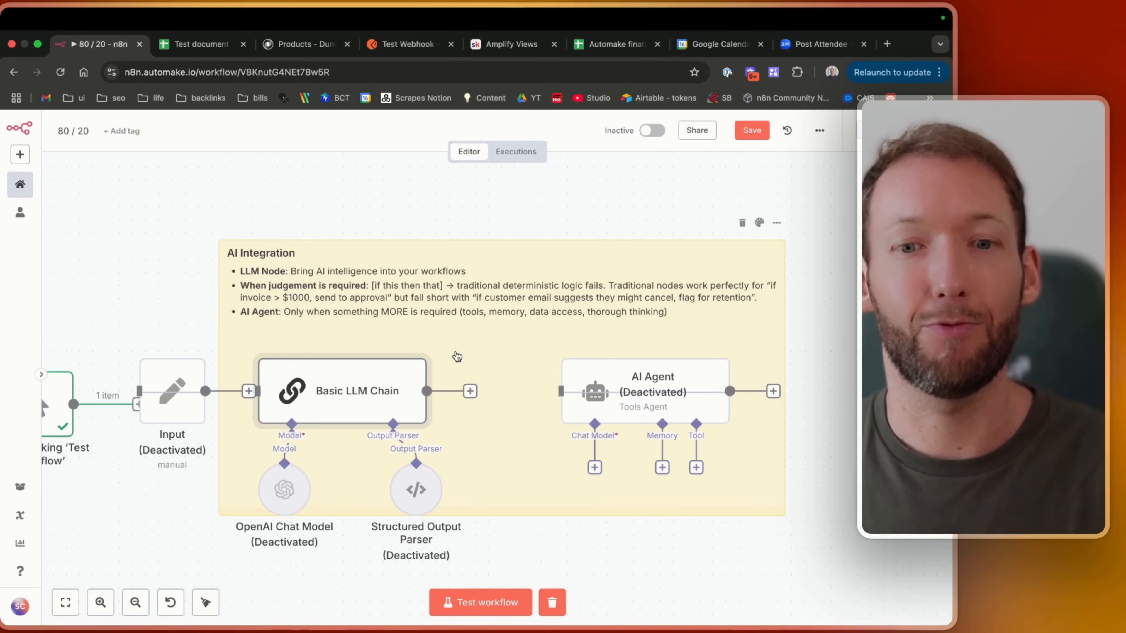
pyautogui.scroll(5, 399, 247)
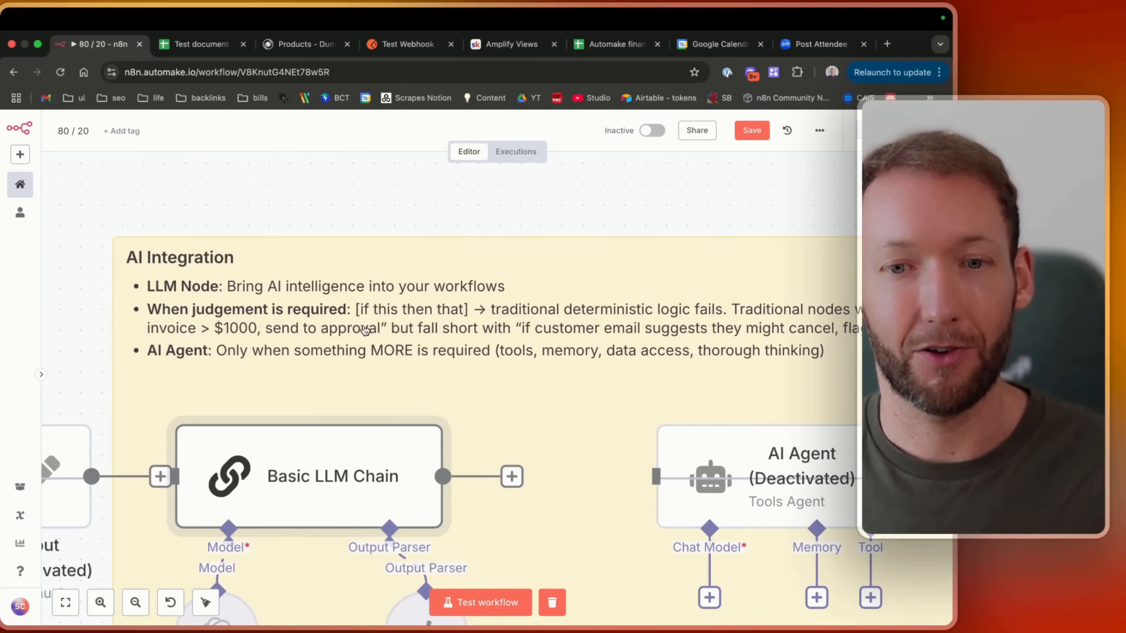